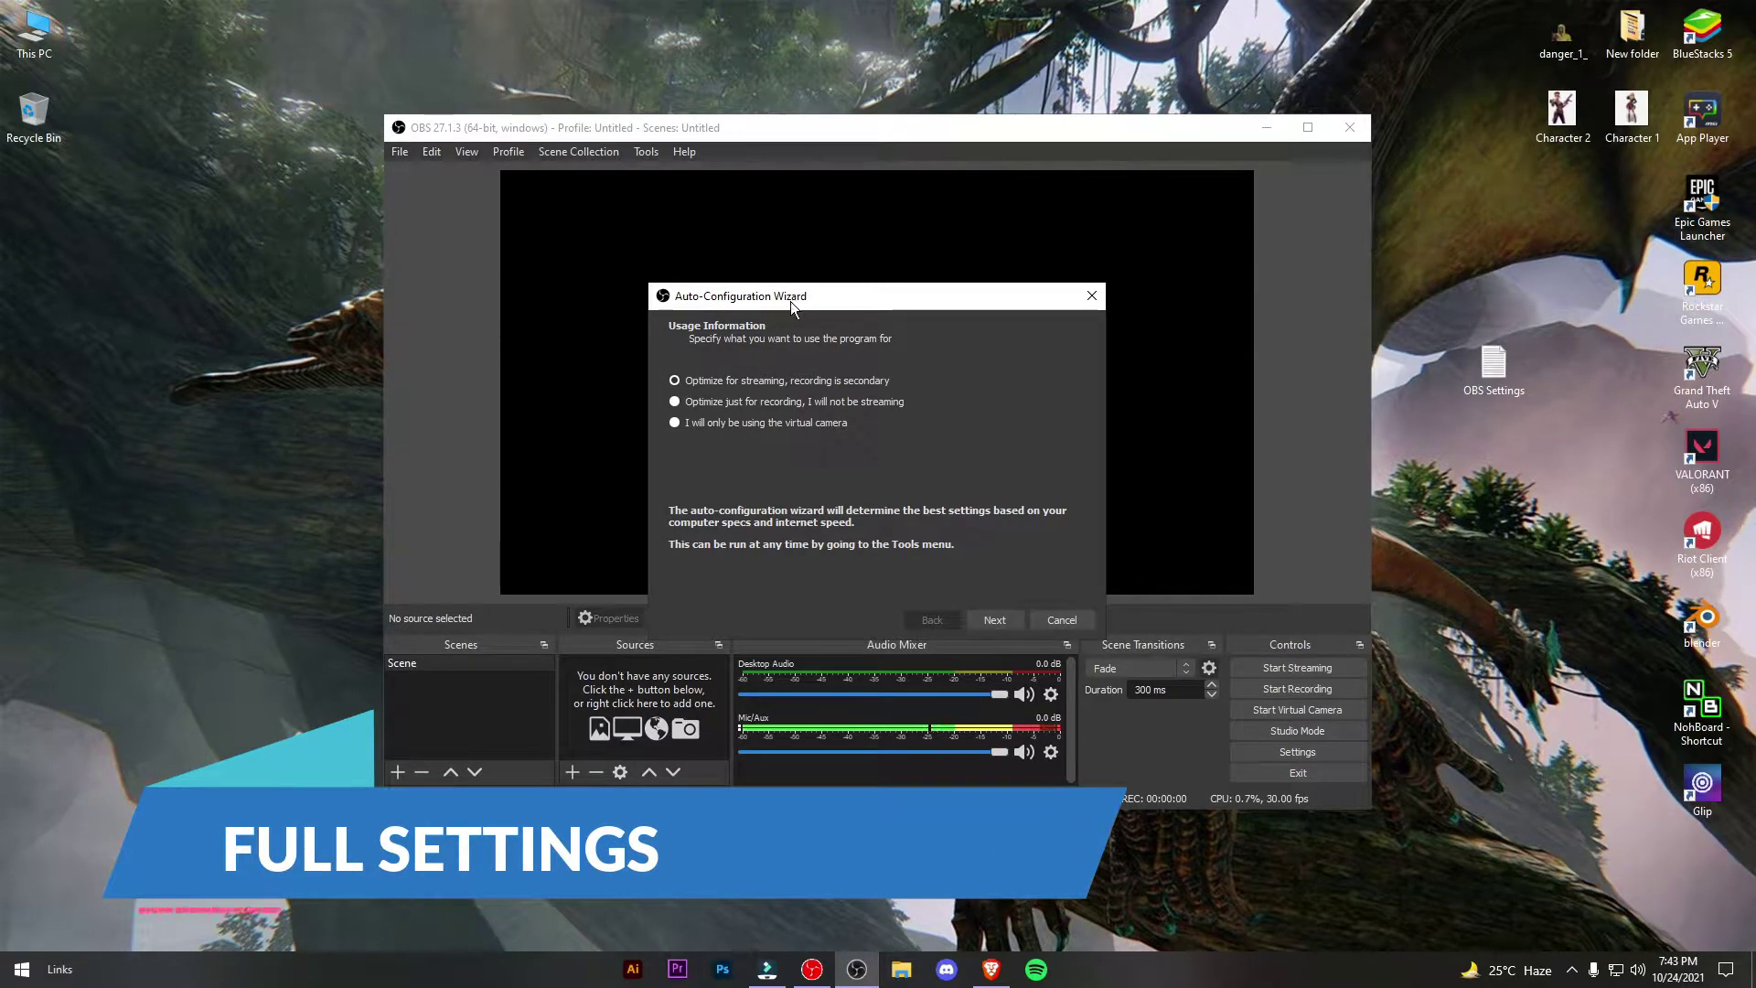
Dismiss the Auto-Configuration Wizard without running it and open the program settings.
{"action": "left_click_drag", "start_coordinate": [779, 302], "coordinate": [756, 233]}
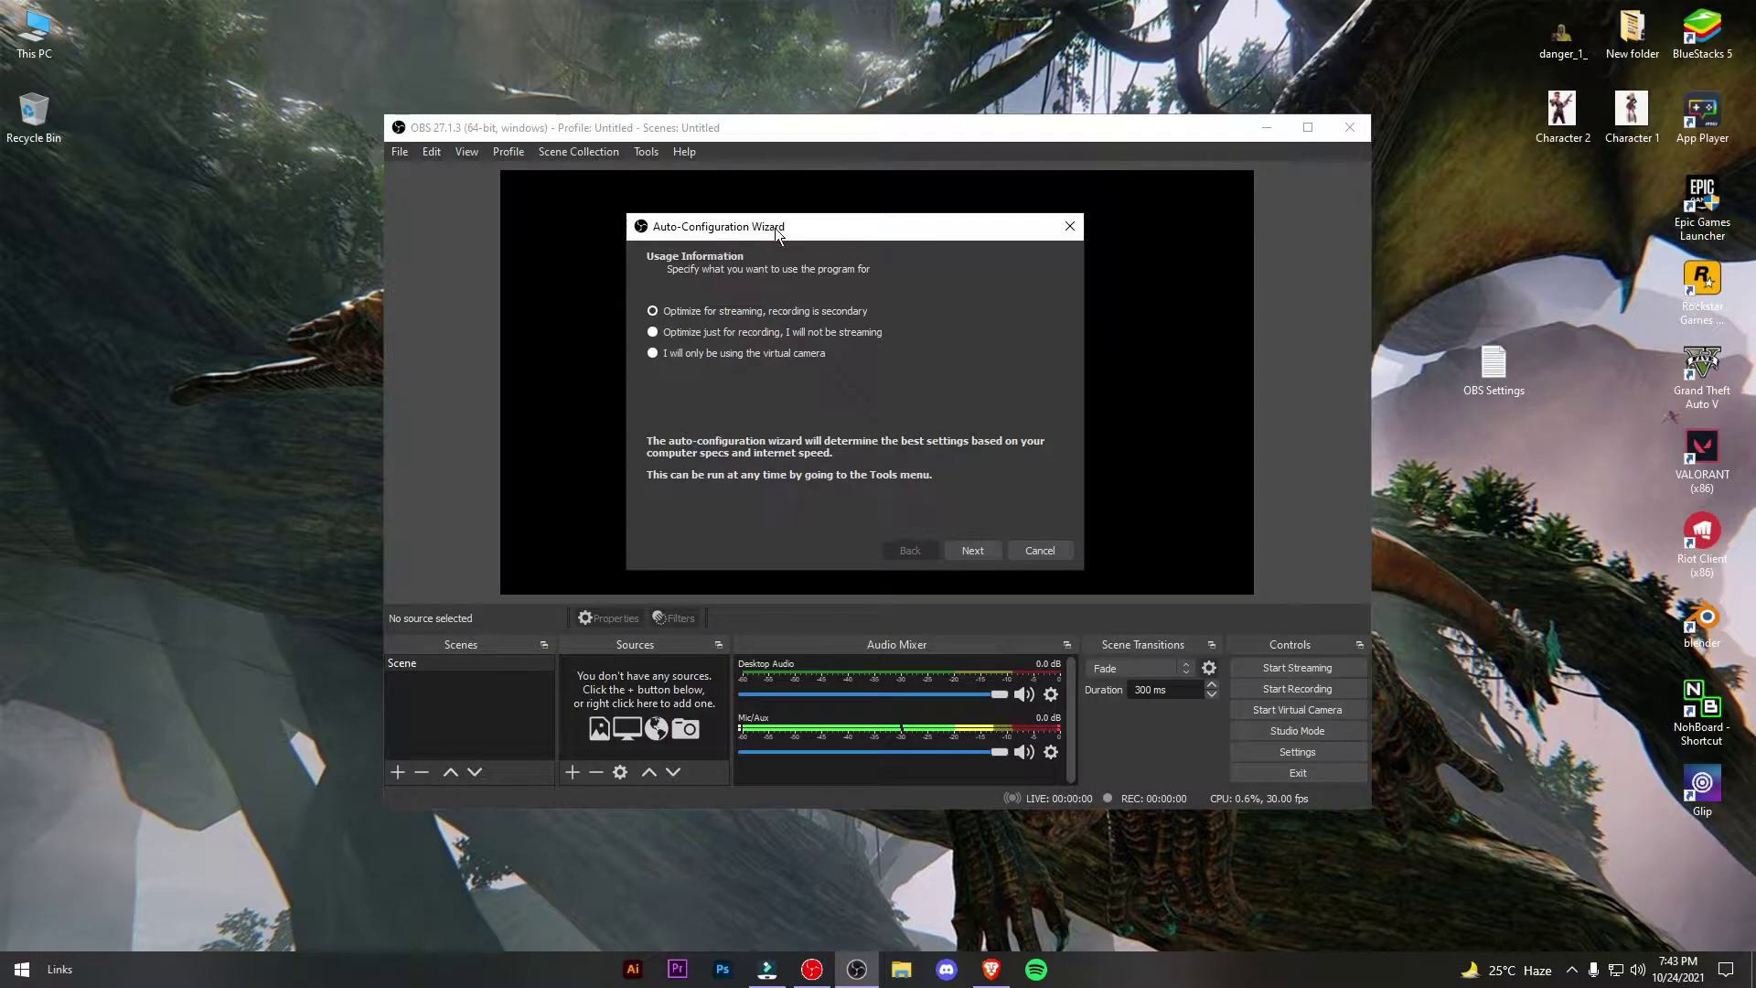
{"action": "left_click", "coordinate": [1043, 553]}
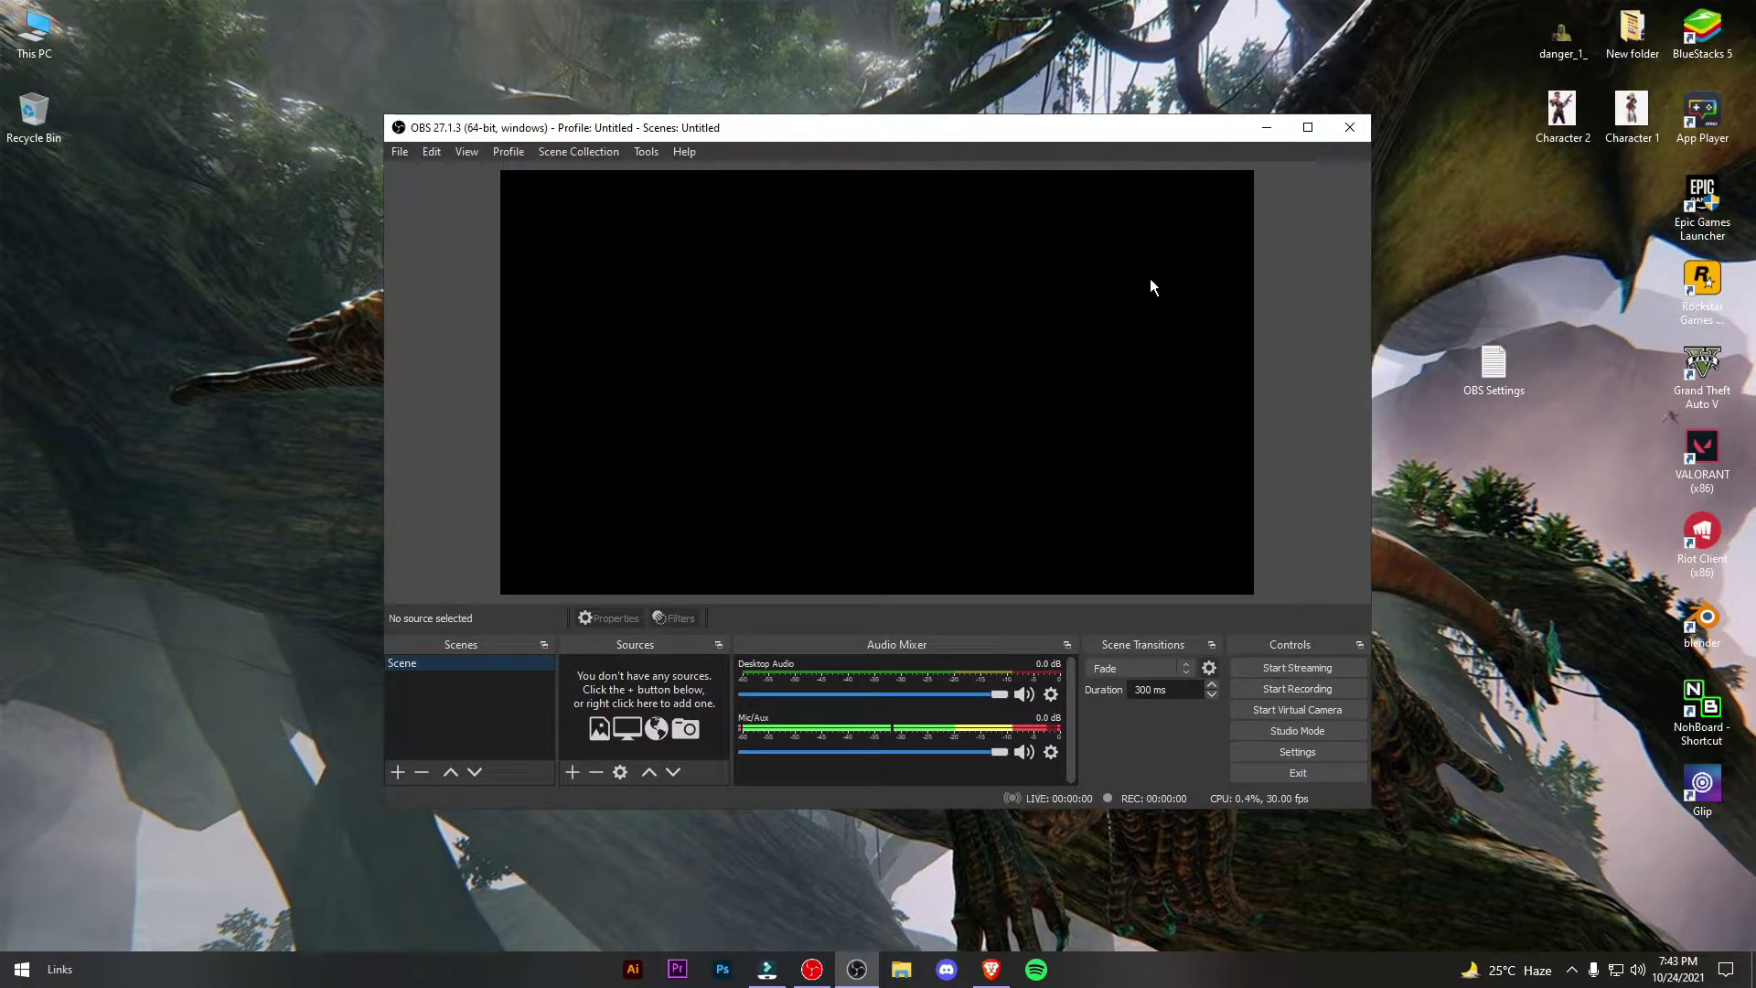
{"action": "left_click", "coordinate": [1273, 751]}
Change the interface theme to Rachni in the General settings.
{"action": "scroll", "coordinate": [662, 673], "scroll_direction": "down", "scroll_amount": 10}
{"action": "scroll", "coordinate": [661, 673], "scroll_direction": "up", "scroll_amount": 5}
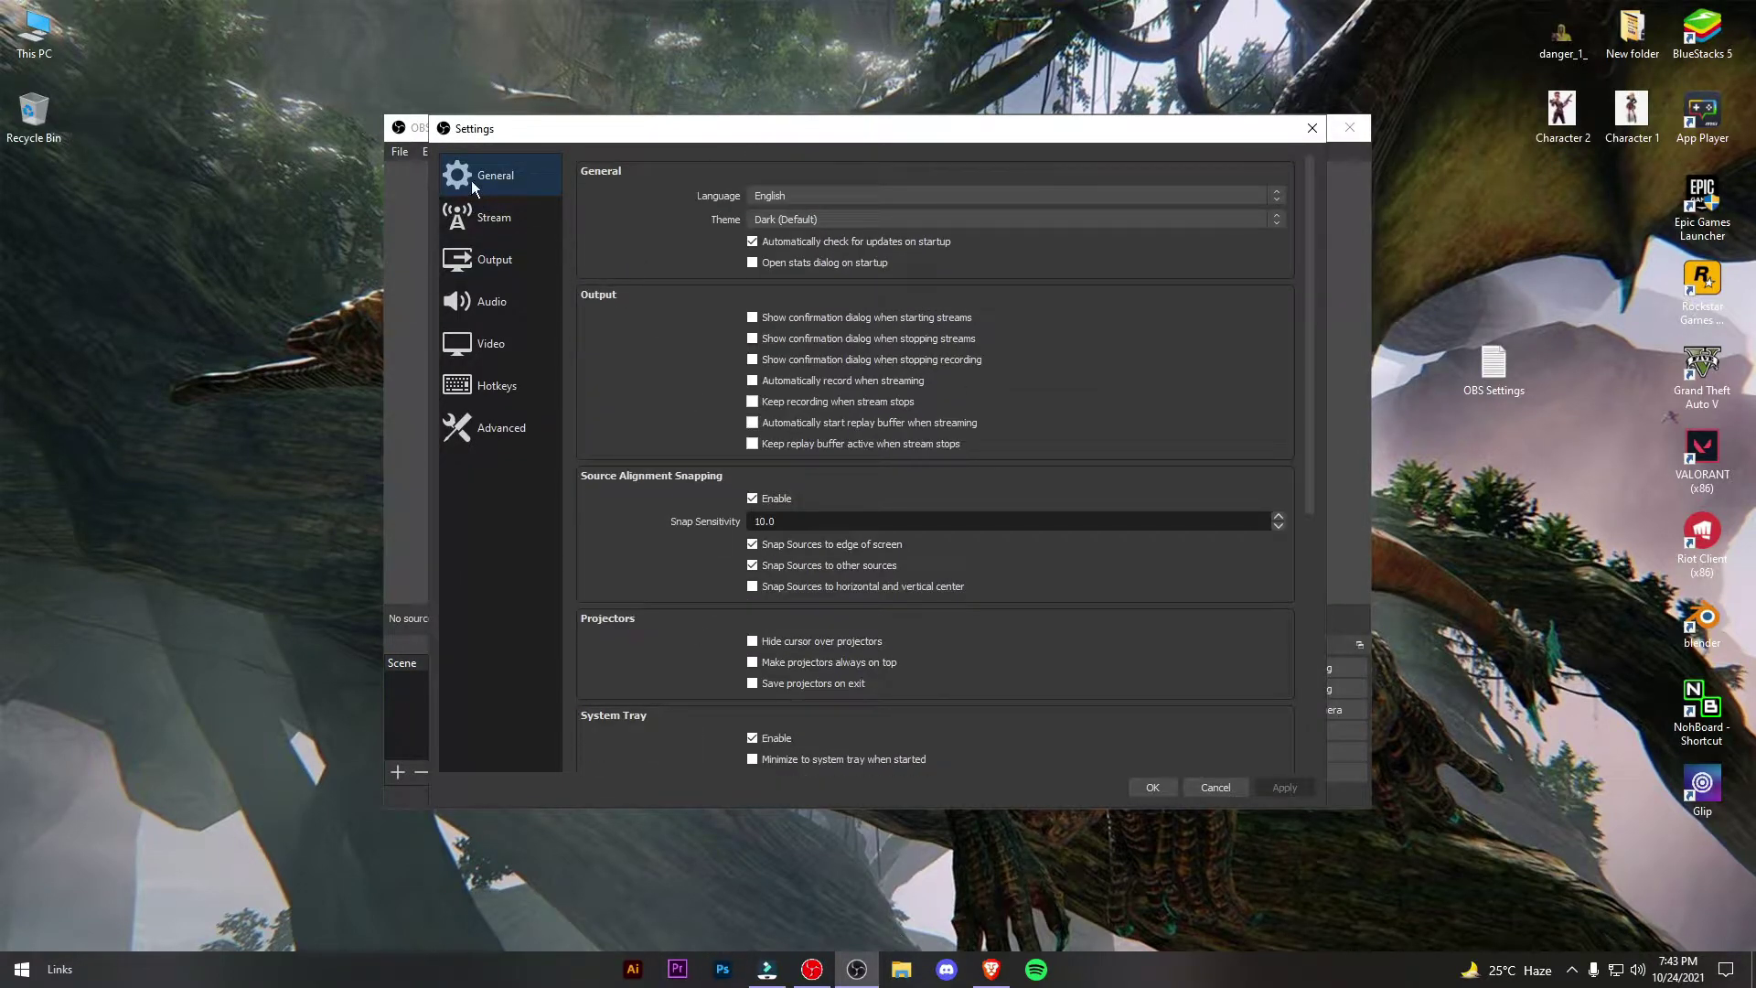
{"action": "scroll", "coordinate": [706, 403], "scroll_direction": "down", "scroll_amount": 3}
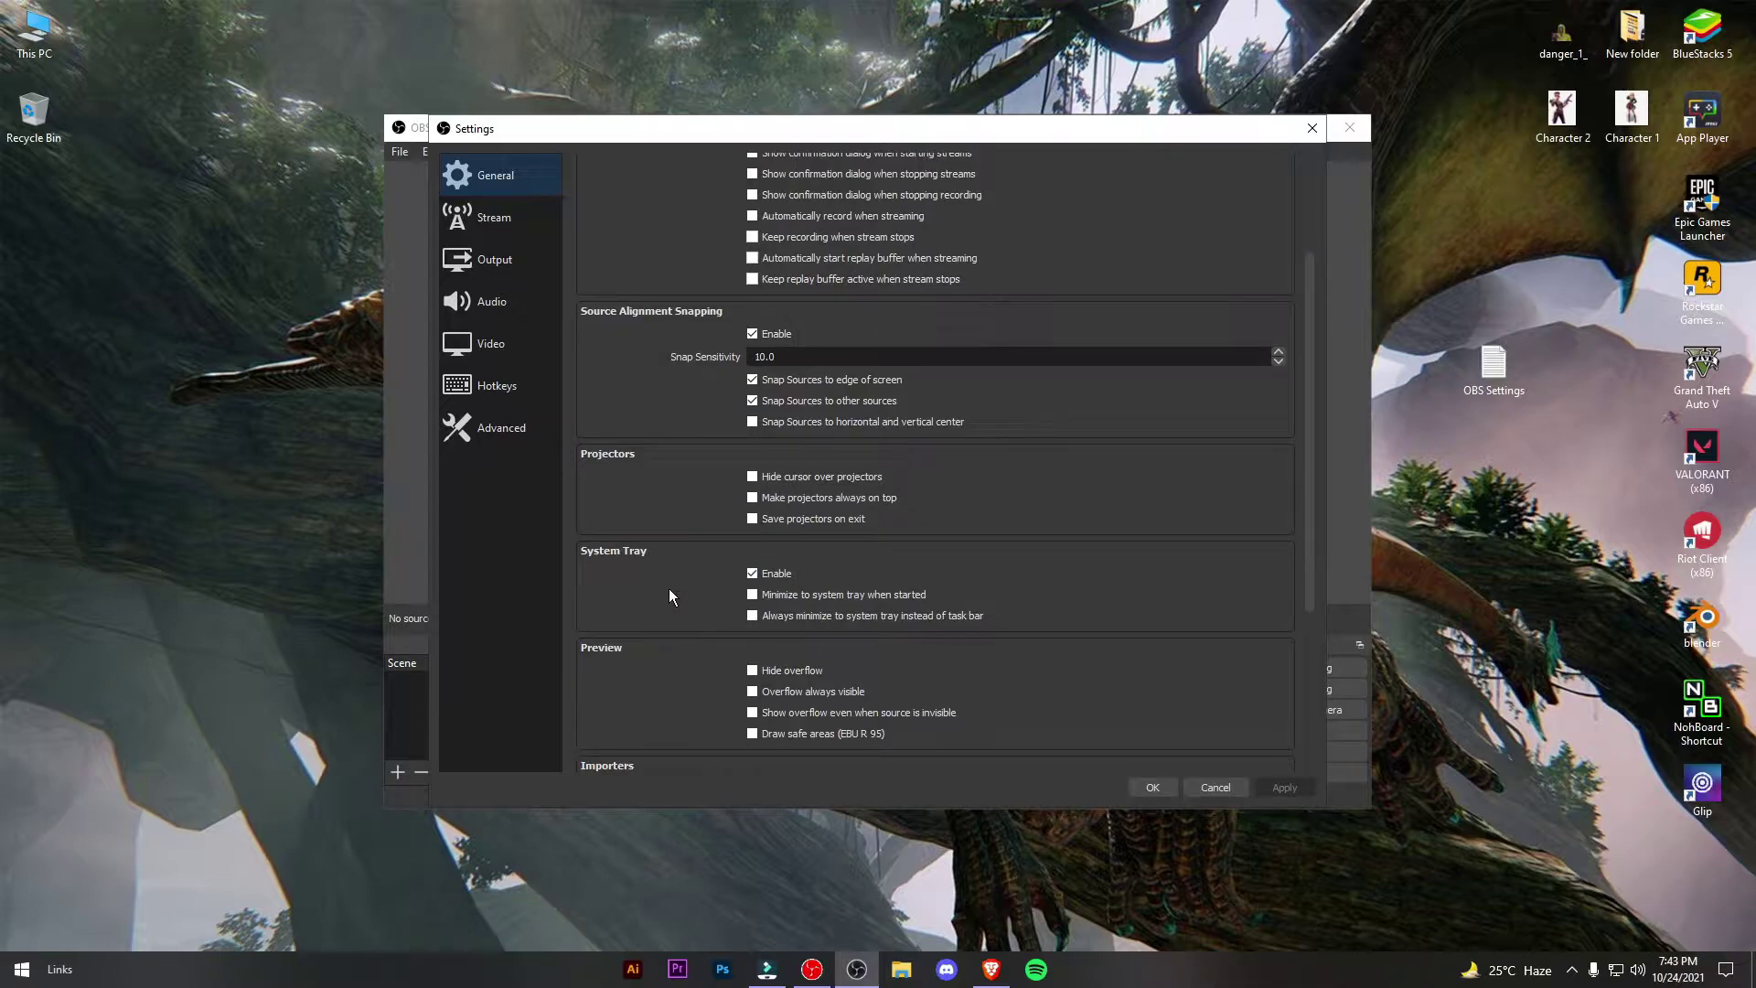
{"action": "scroll", "coordinate": [693, 468], "scroll_direction": "up", "scroll_amount": 3}
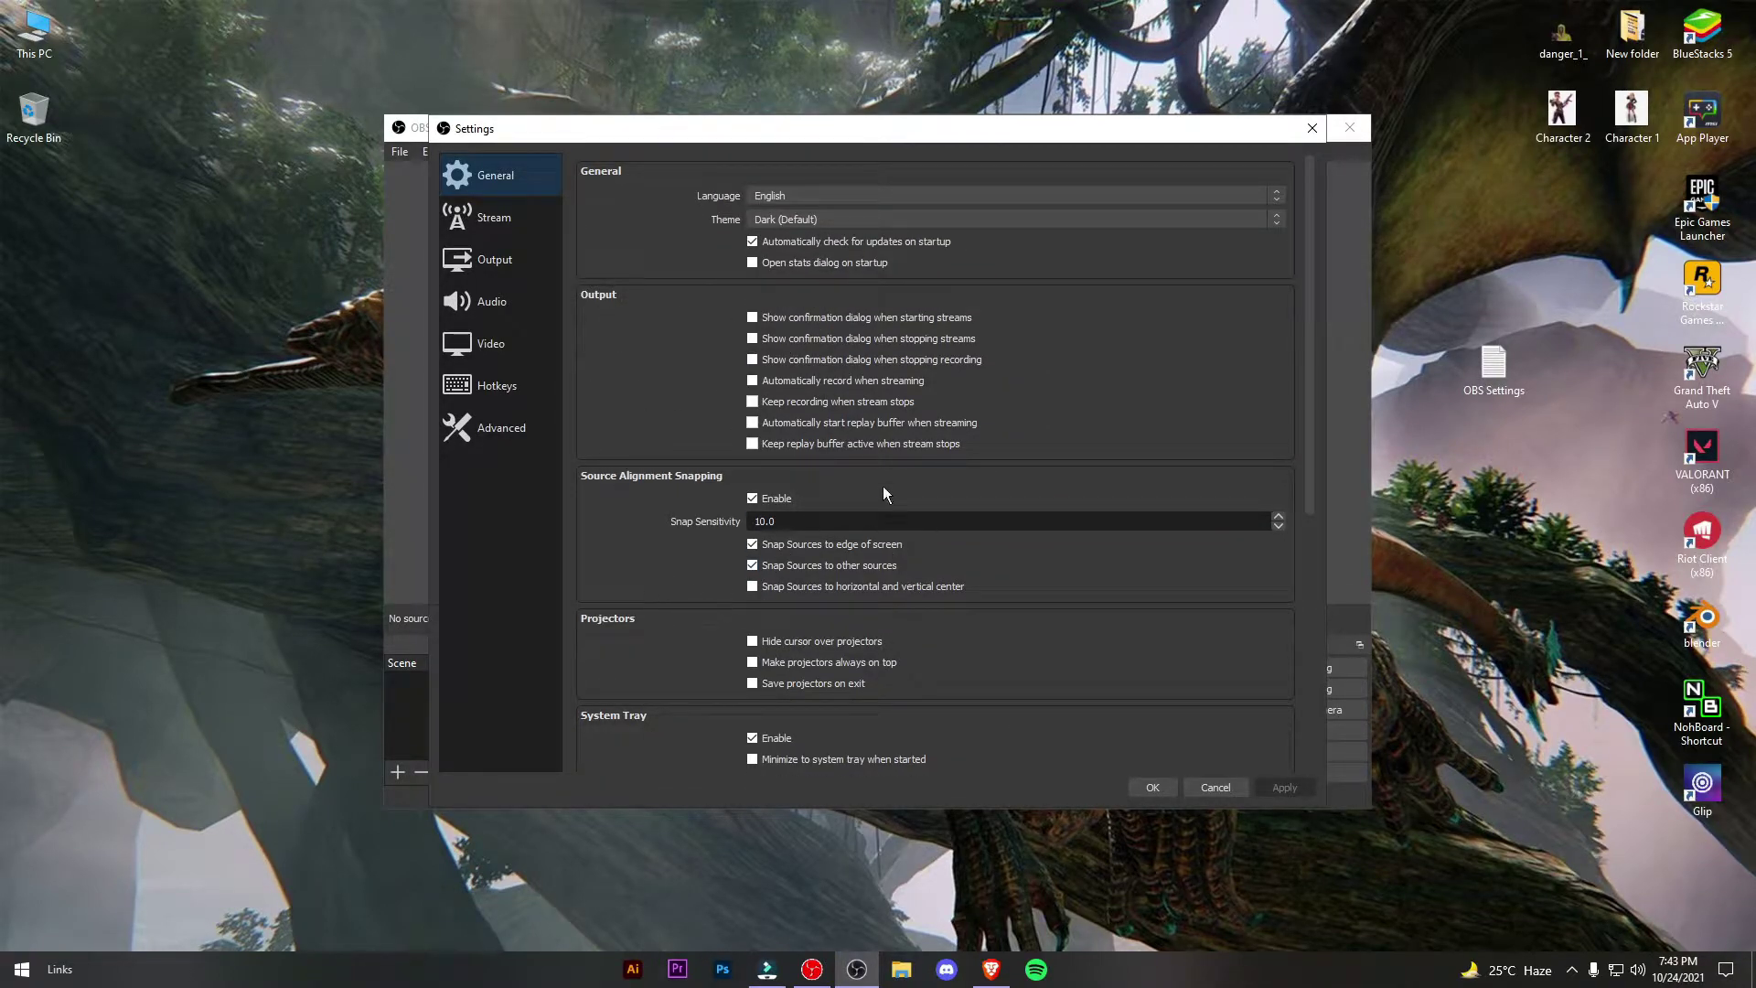
{"action": "left_click", "coordinate": [770, 221]}
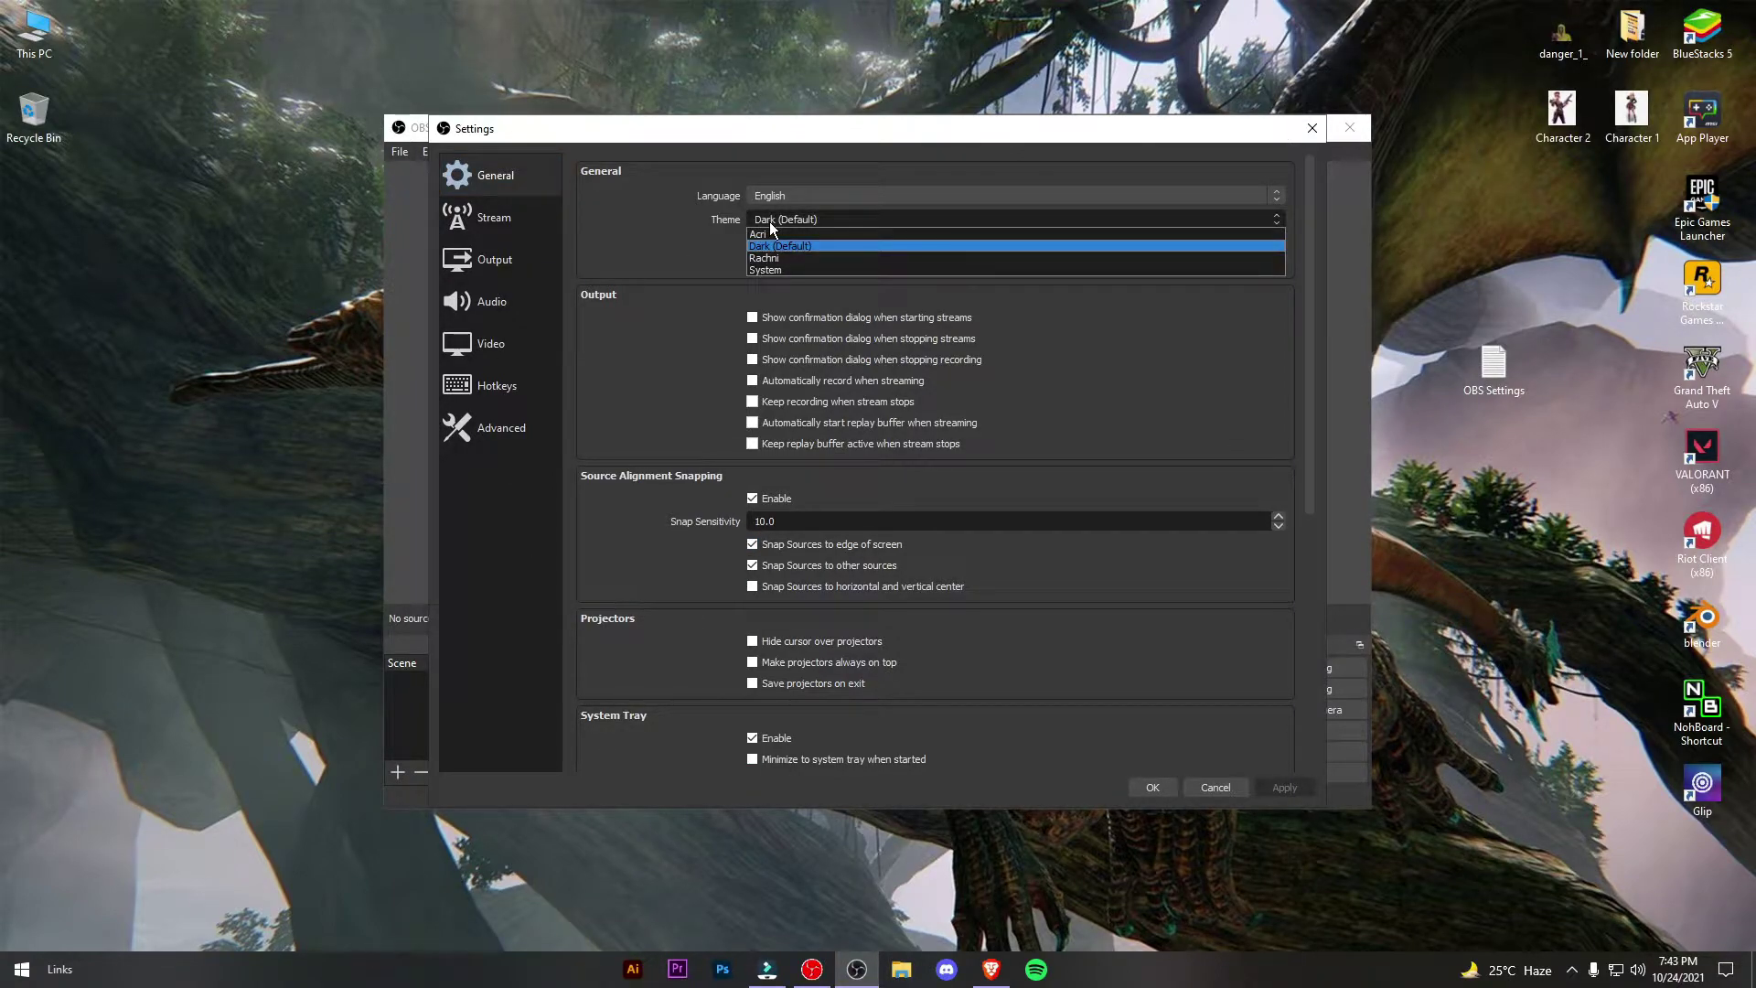
{"action": "left_click", "coordinate": [773, 245]}
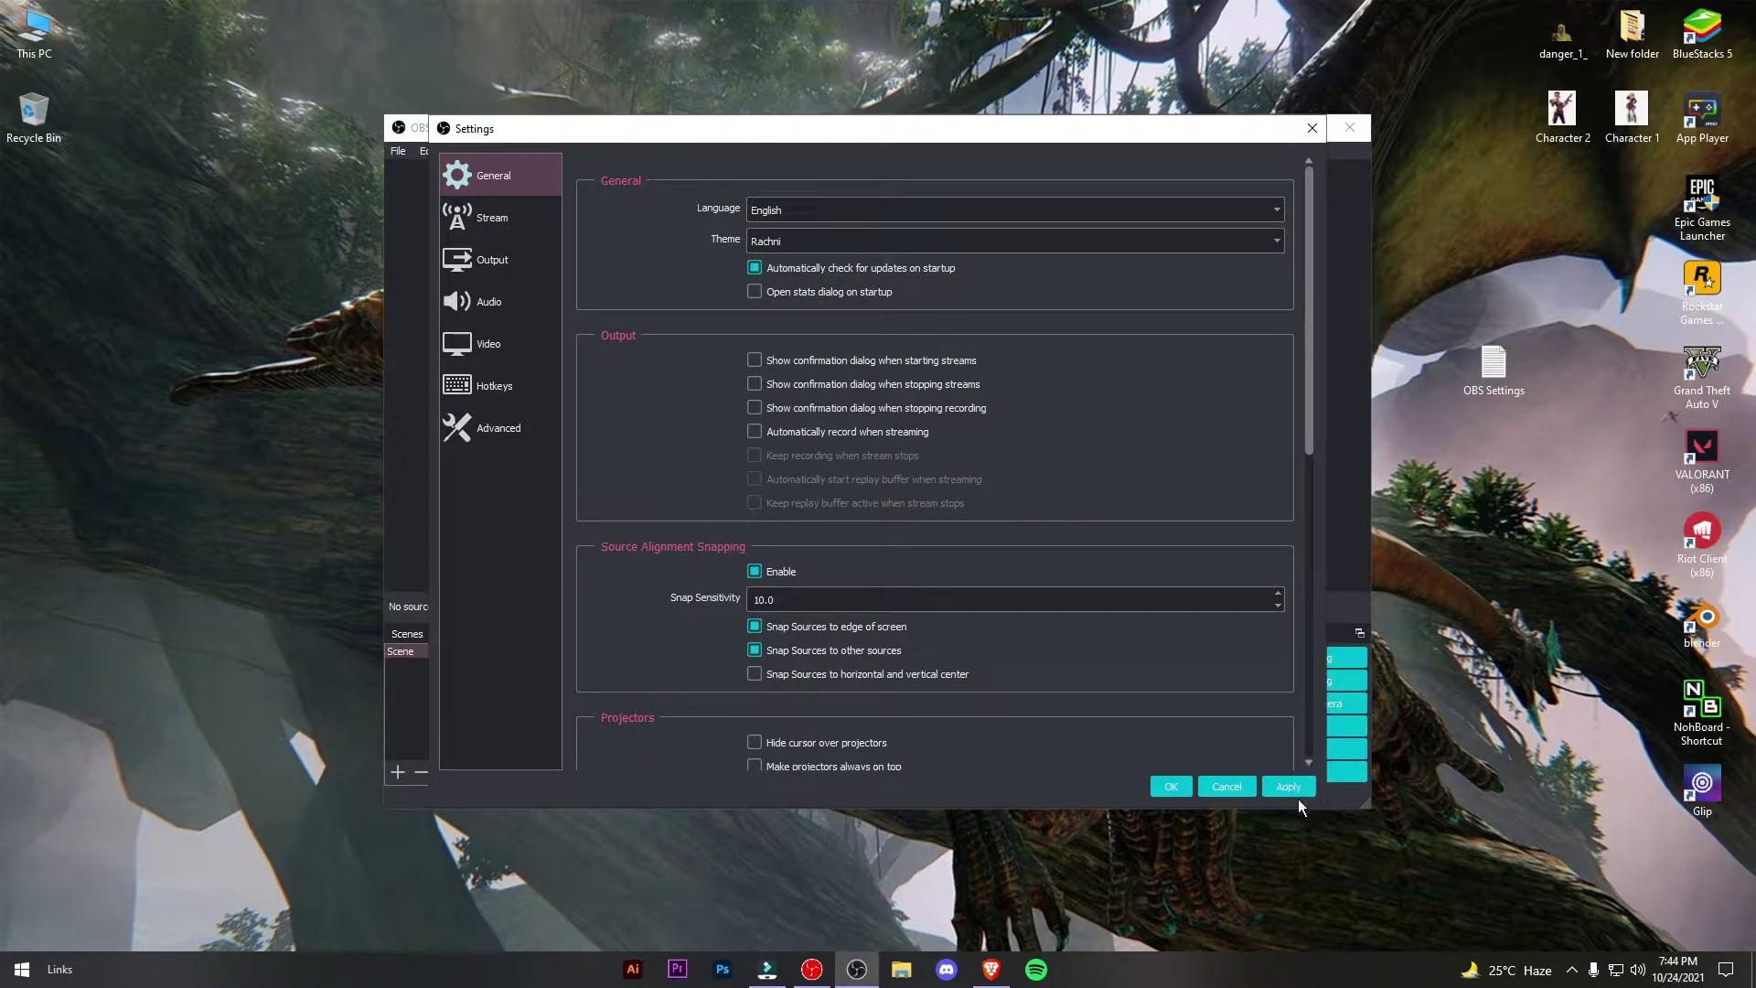
Set the output mode to Advanced in the Output settings.
{"action": "left_click", "coordinate": [463, 256]}
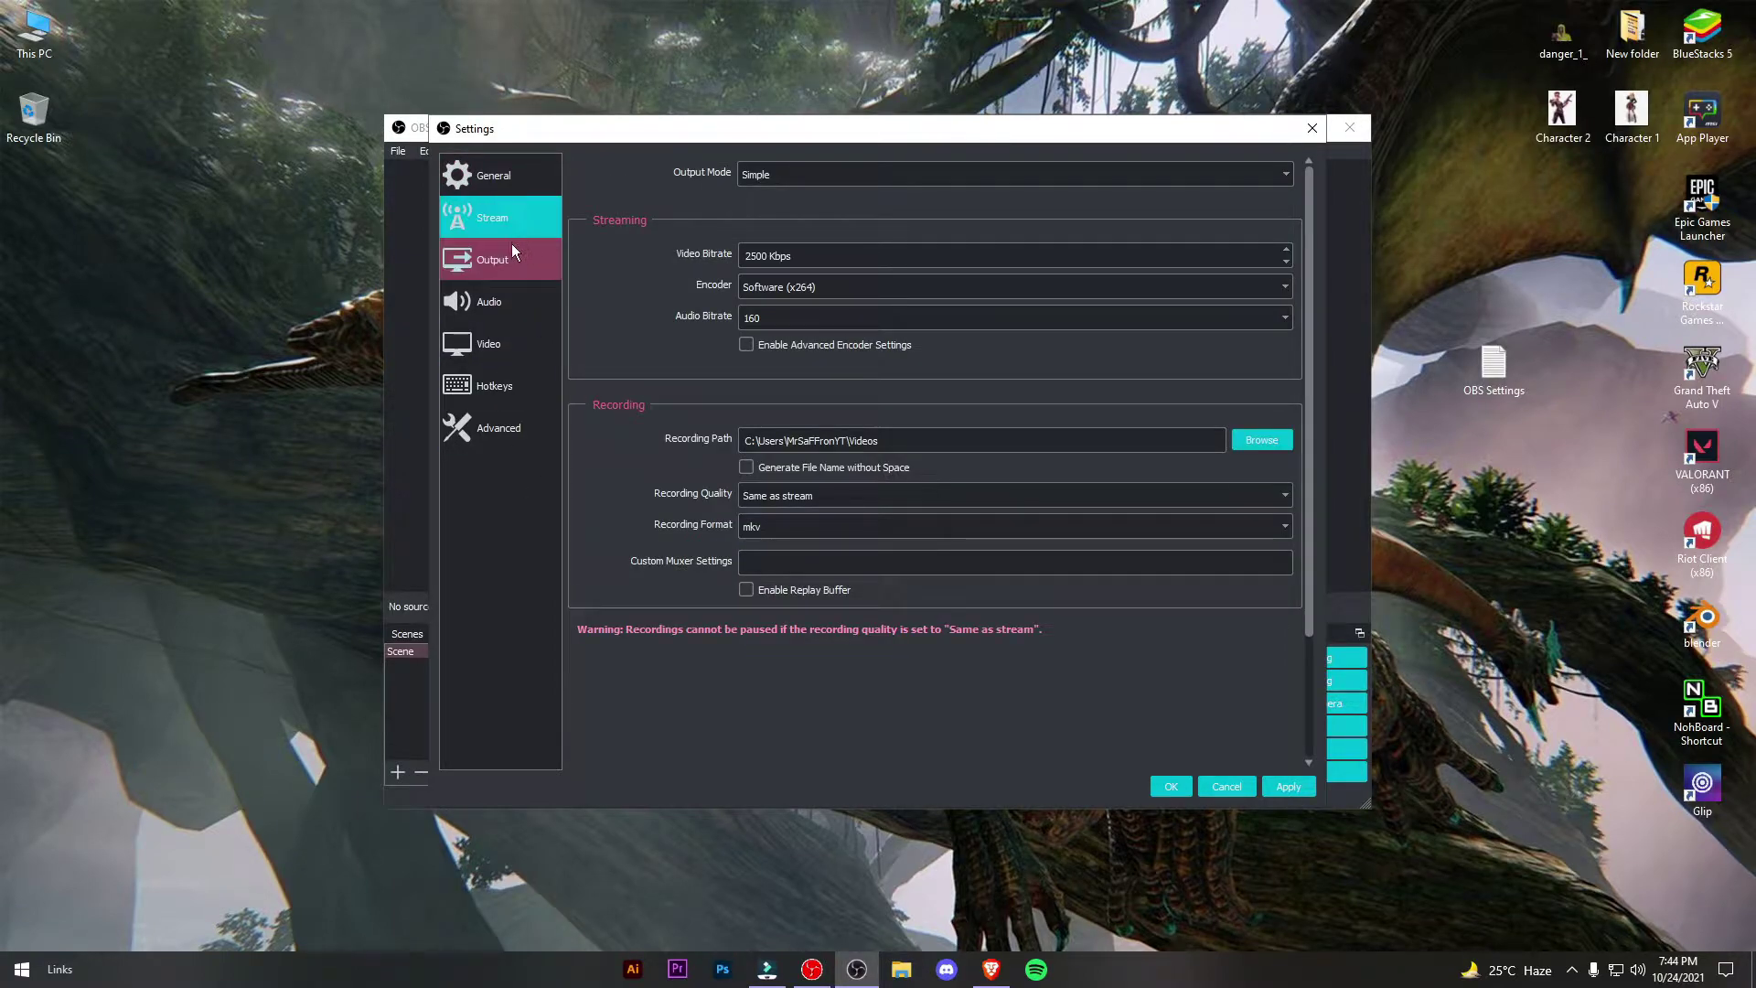
{"action": "left_click", "coordinate": [501, 219]}
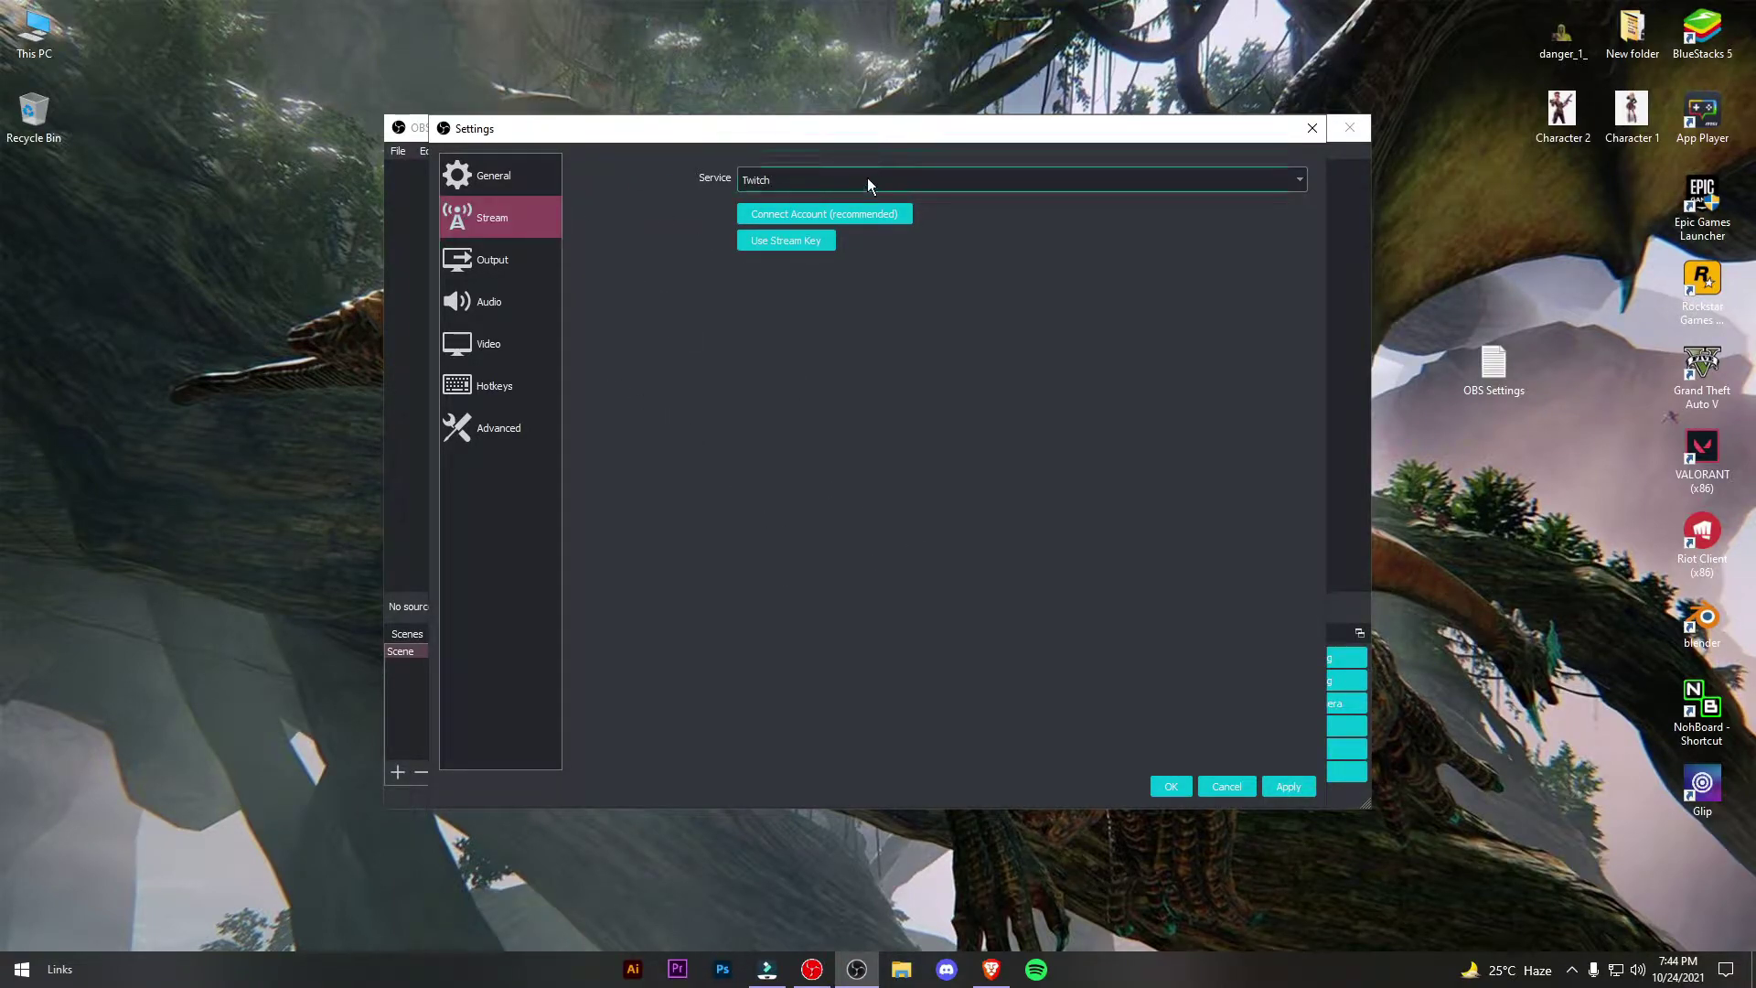
{"action": "left_click", "coordinate": [502, 261]}
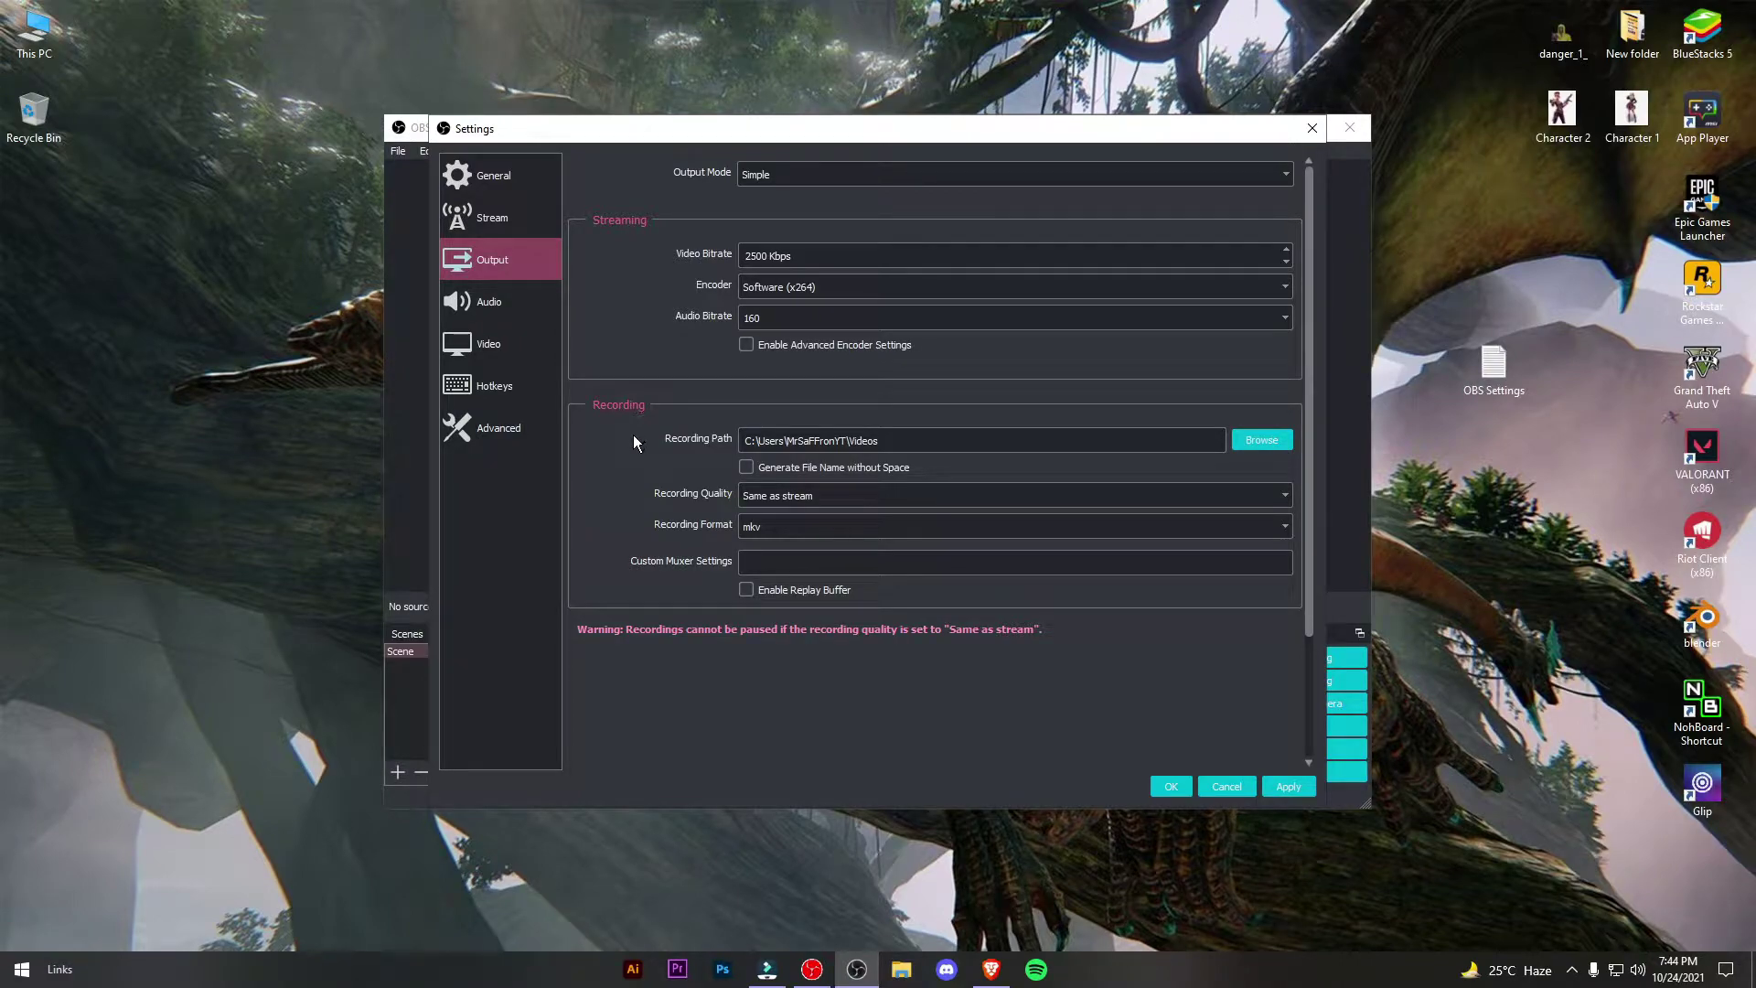
{"action": "left_click", "coordinate": [754, 174]}
{"action": "left_click", "coordinate": [755, 191]}
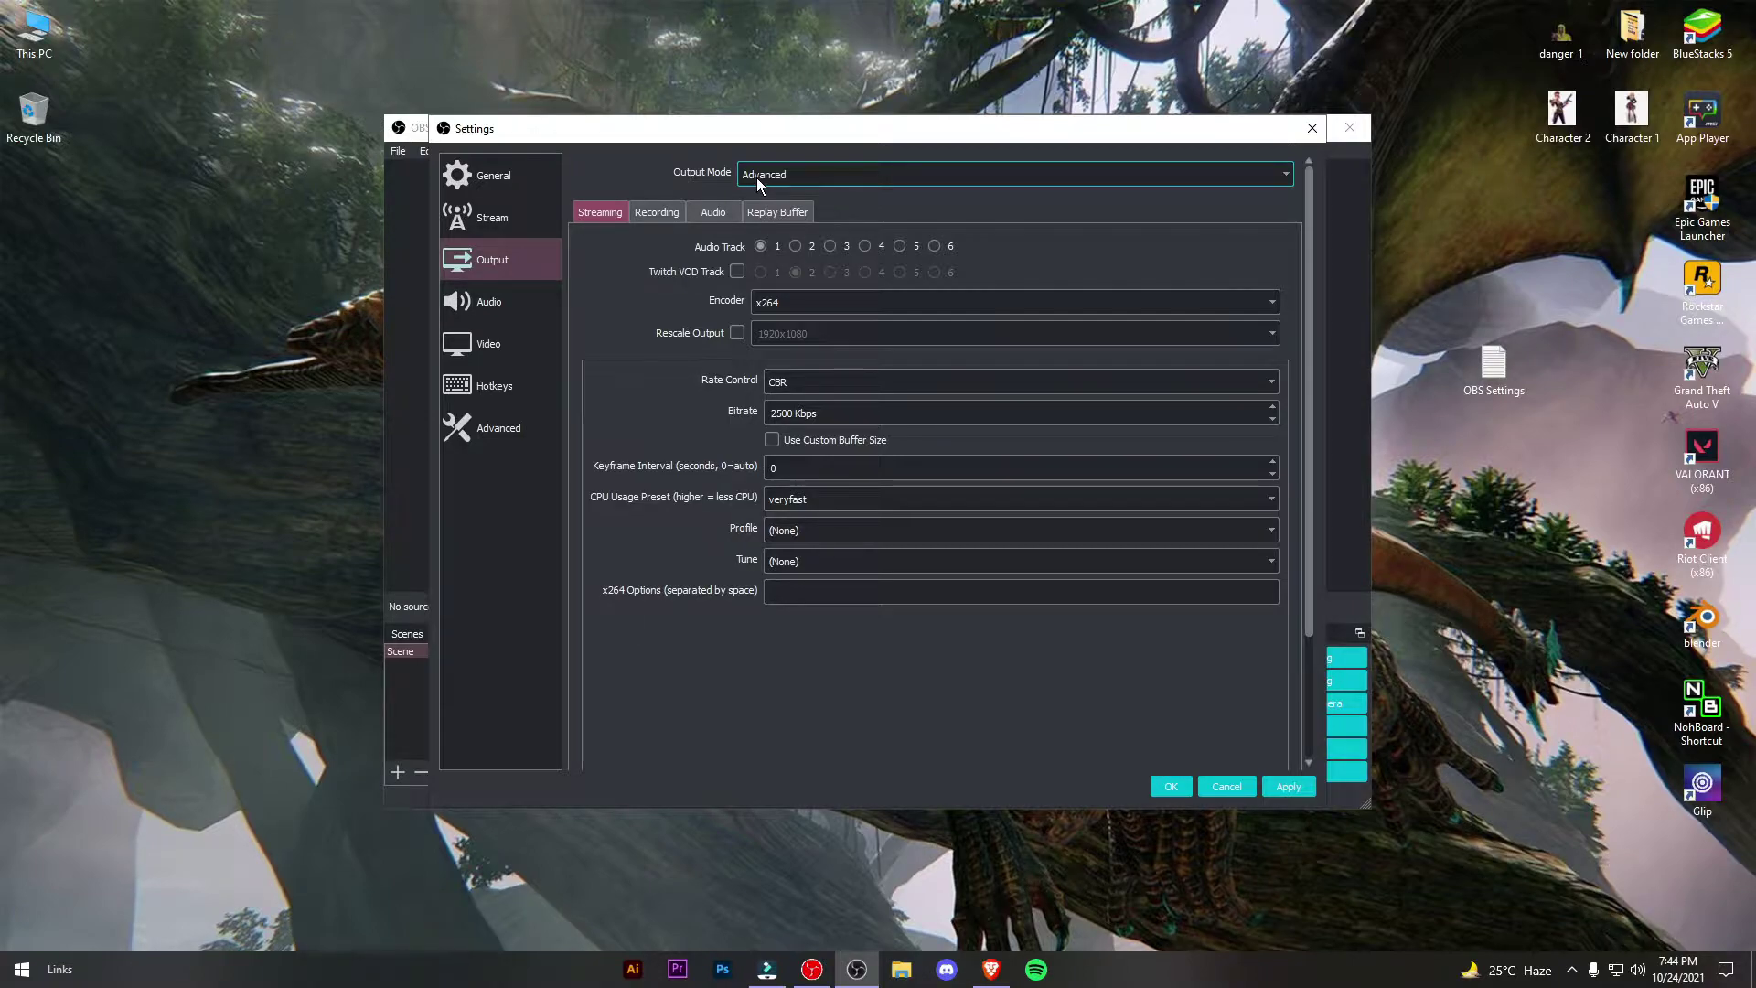
Switch the output mode to Simple and back to Advanced.
{"action": "left_click", "coordinate": [774, 589]}
{"action": "left_click", "coordinate": [768, 179]}
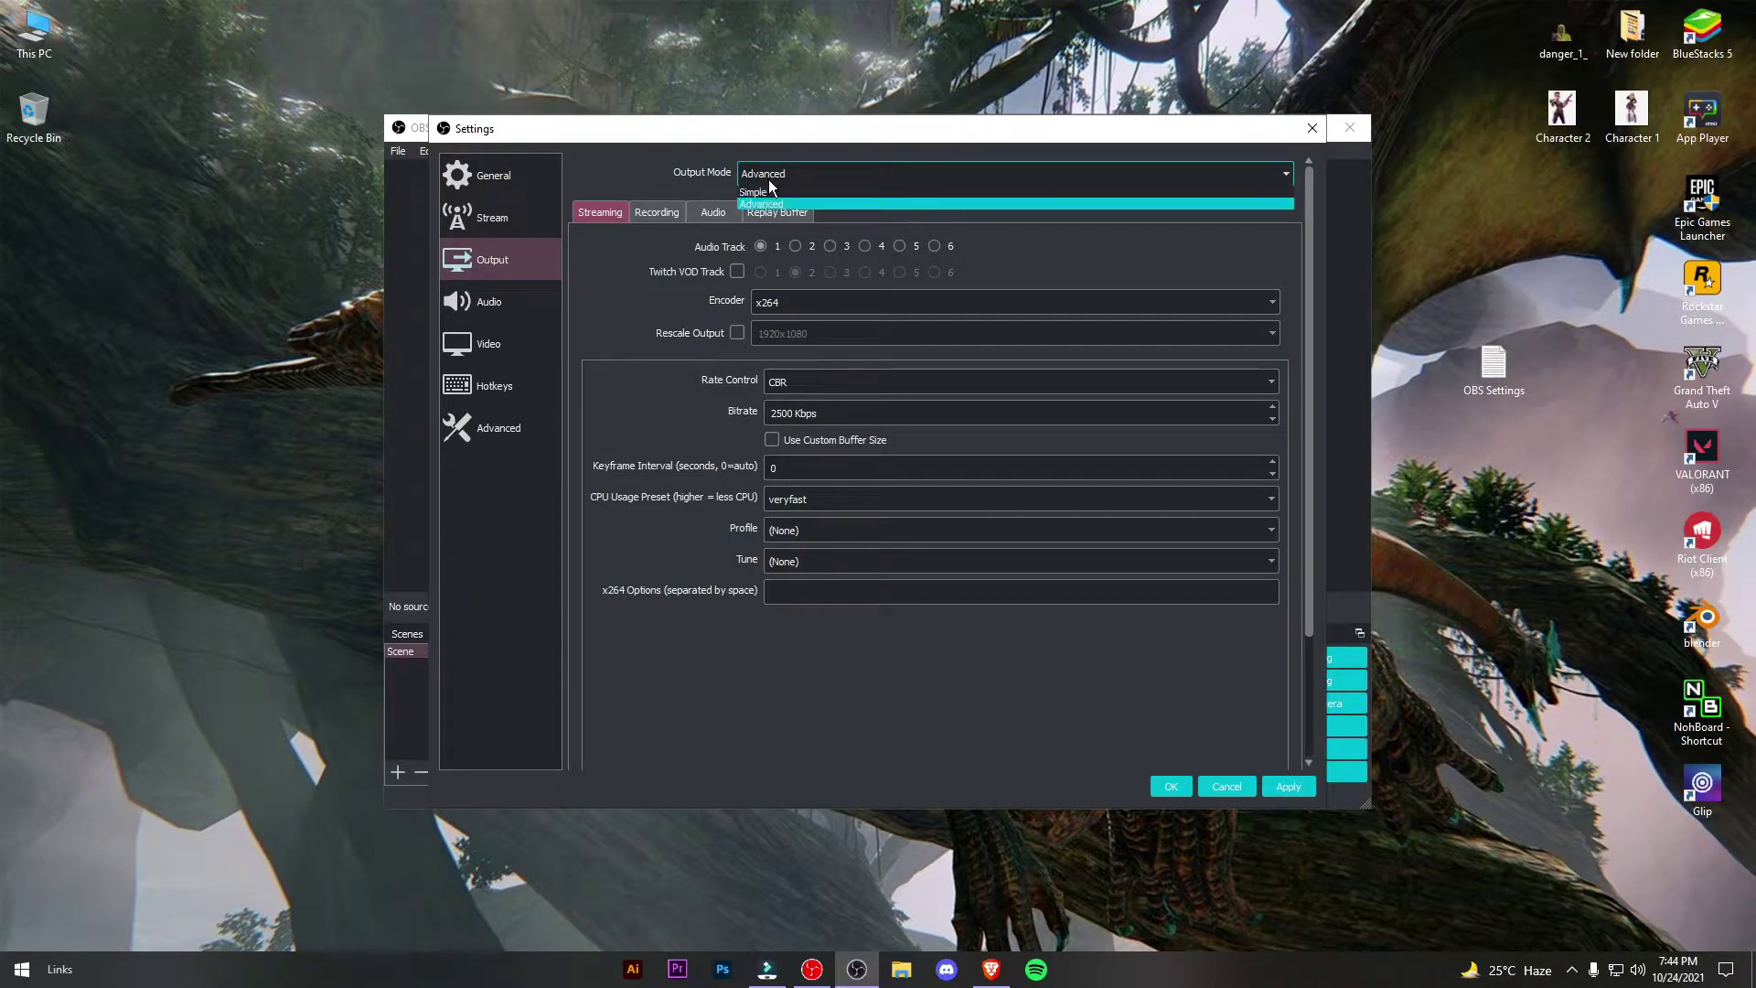
{"action": "left_click", "coordinate": [772, 188]}
{"action": "left_click", "coordinate": [771, 189]}
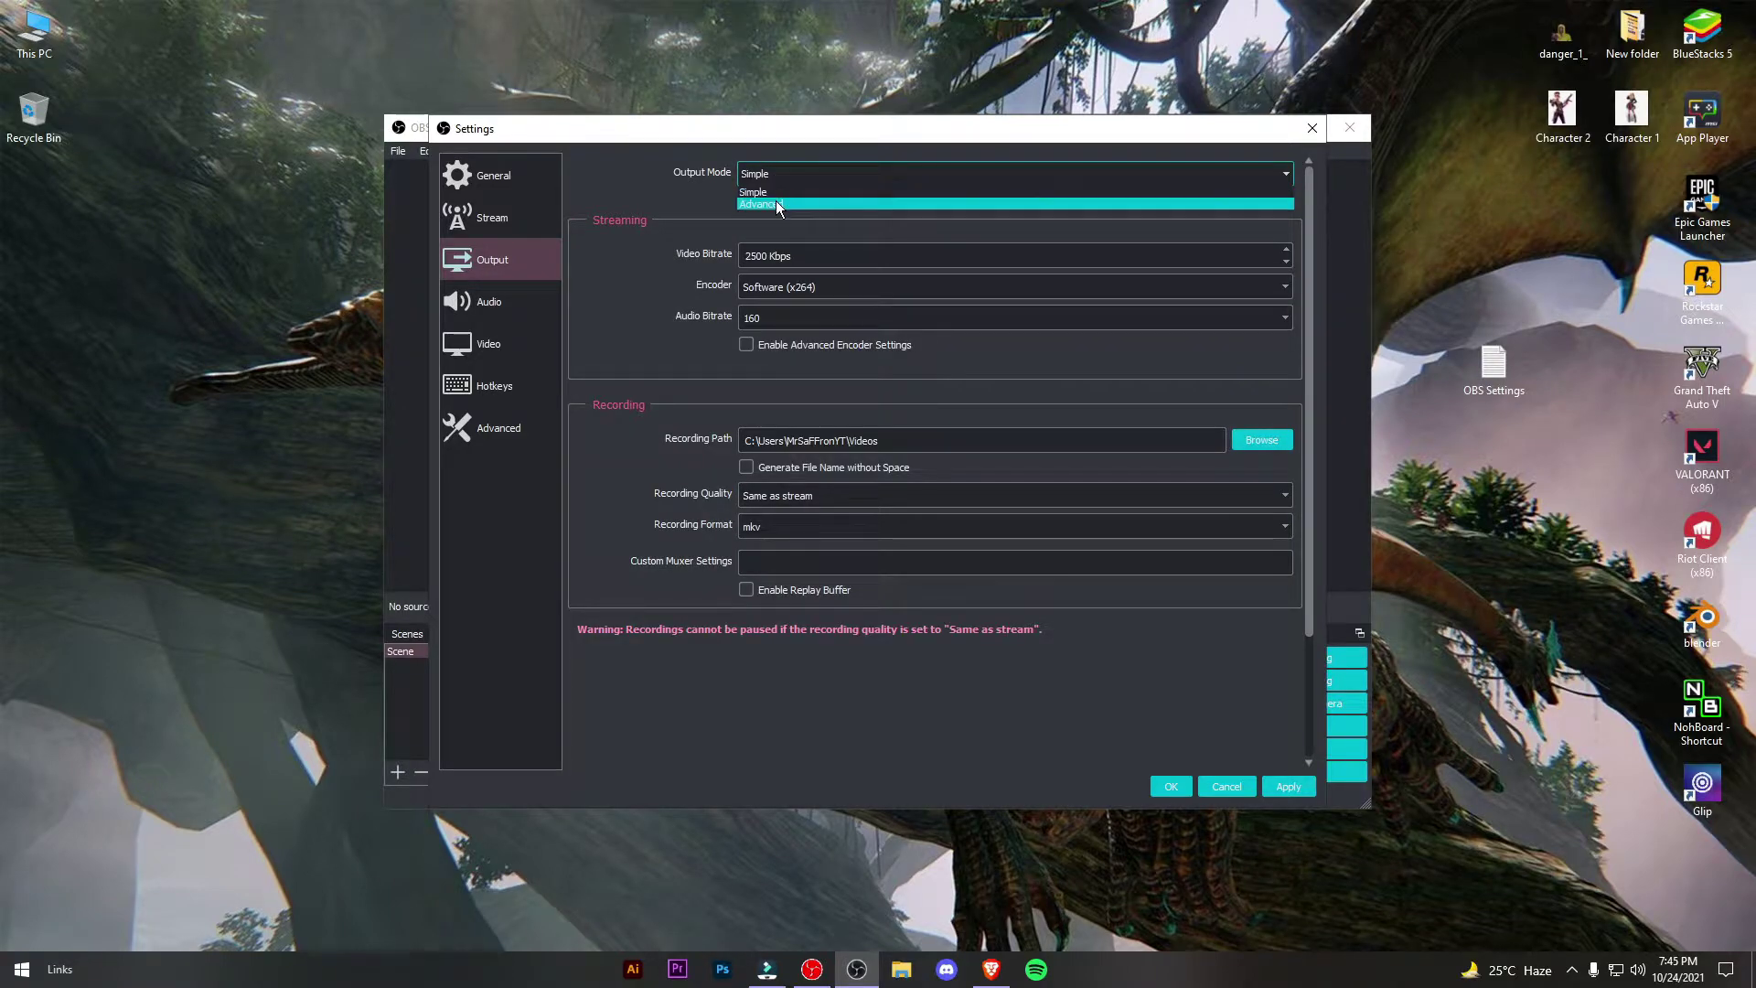
{"action": "left_click", "coordinate": [775, 203]}
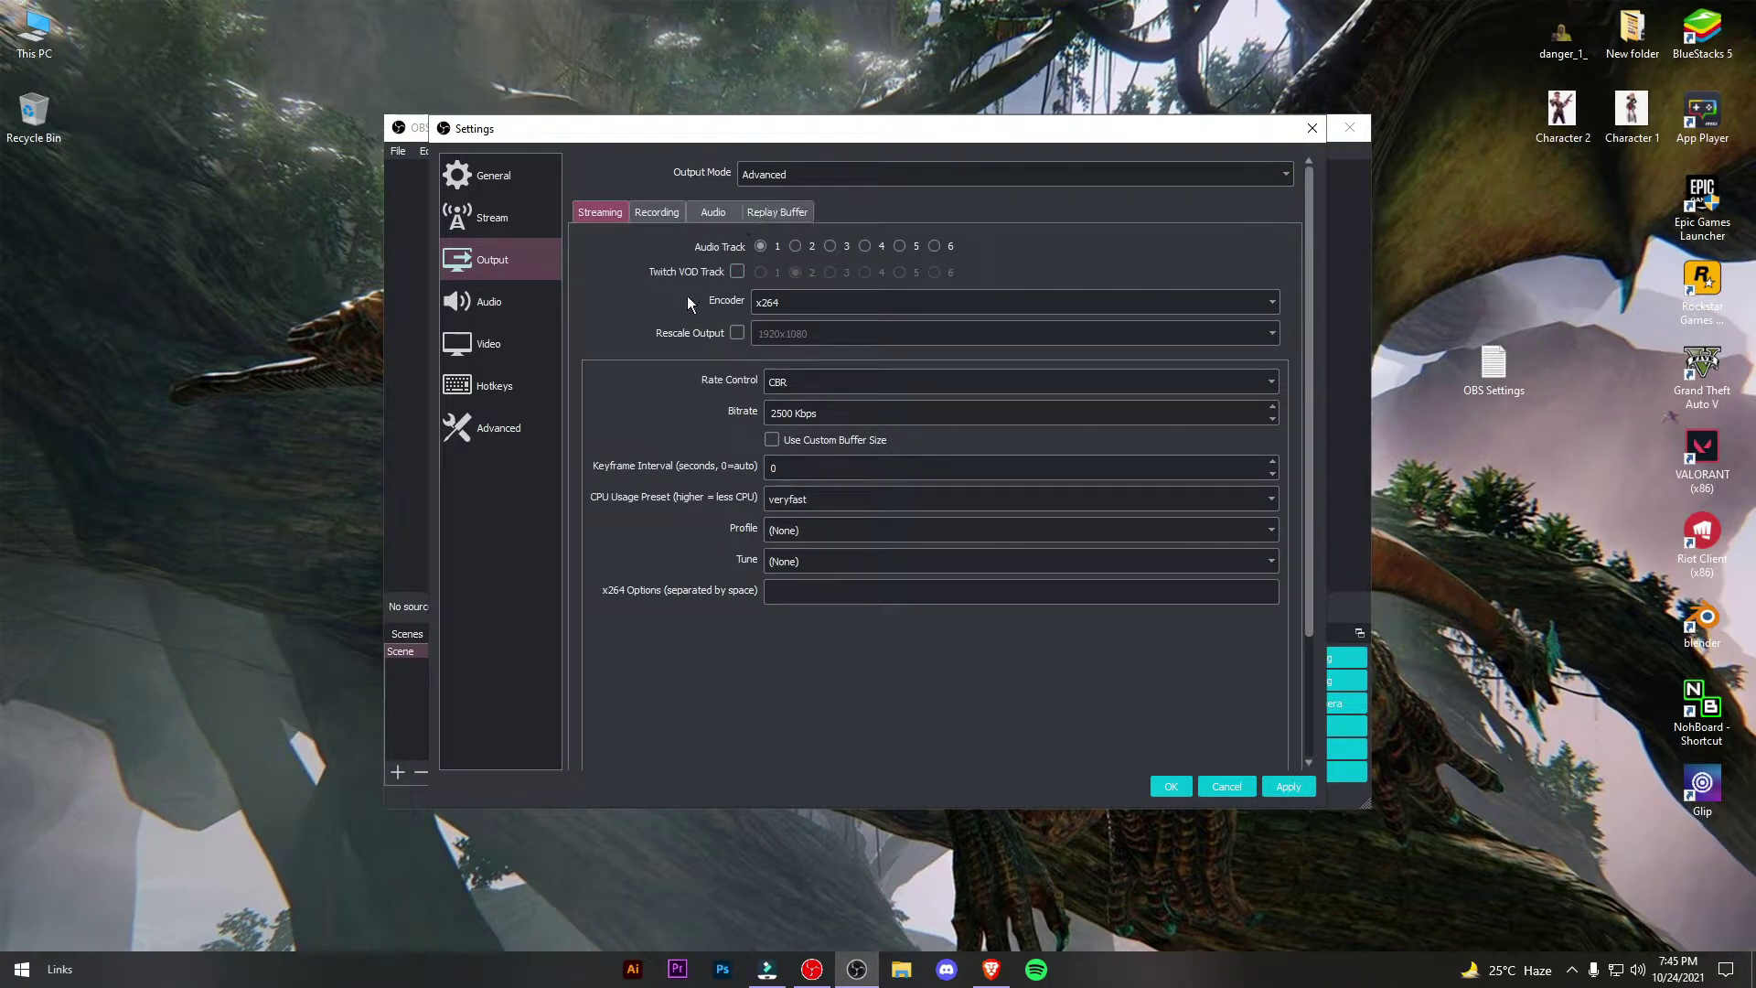
Choose x264 as the encoder for streaming.
{"action": "left_click", "coordinate": [777, 304]}
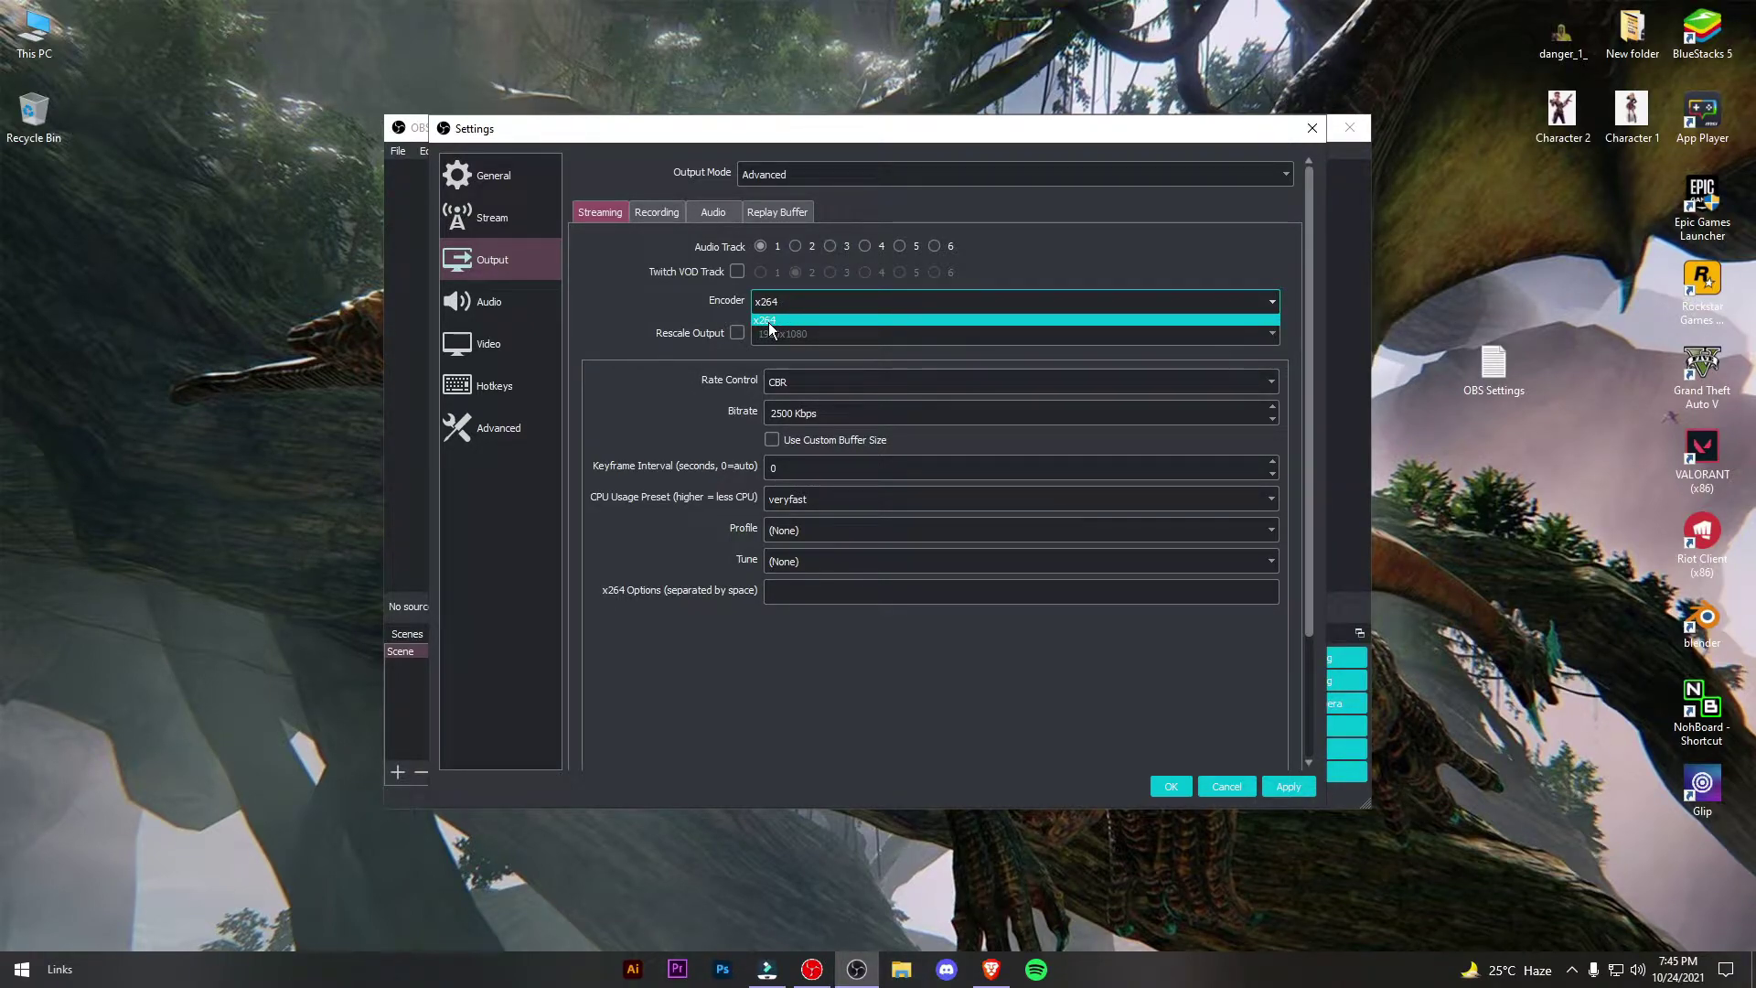
{"action": "left_click", "coordinate": [768, 322]}
{"action": "left_click", "coordinate": [771, 300]}
{"action": "left_click", "coordinate": [704, 304]}
{"action": "left_click", "coordinate": [797, 305]}
{"action": "left_click", "coordinate": [770, 320]}
{"action": "left_click", "coordinate": [799, 291]}
{"action": "left_click", "coordinate": [627, 300]}
{"action": "left_click", "coordinate": [758, 304]}
{"action": "left_click", "coordinate": [706, 305]}
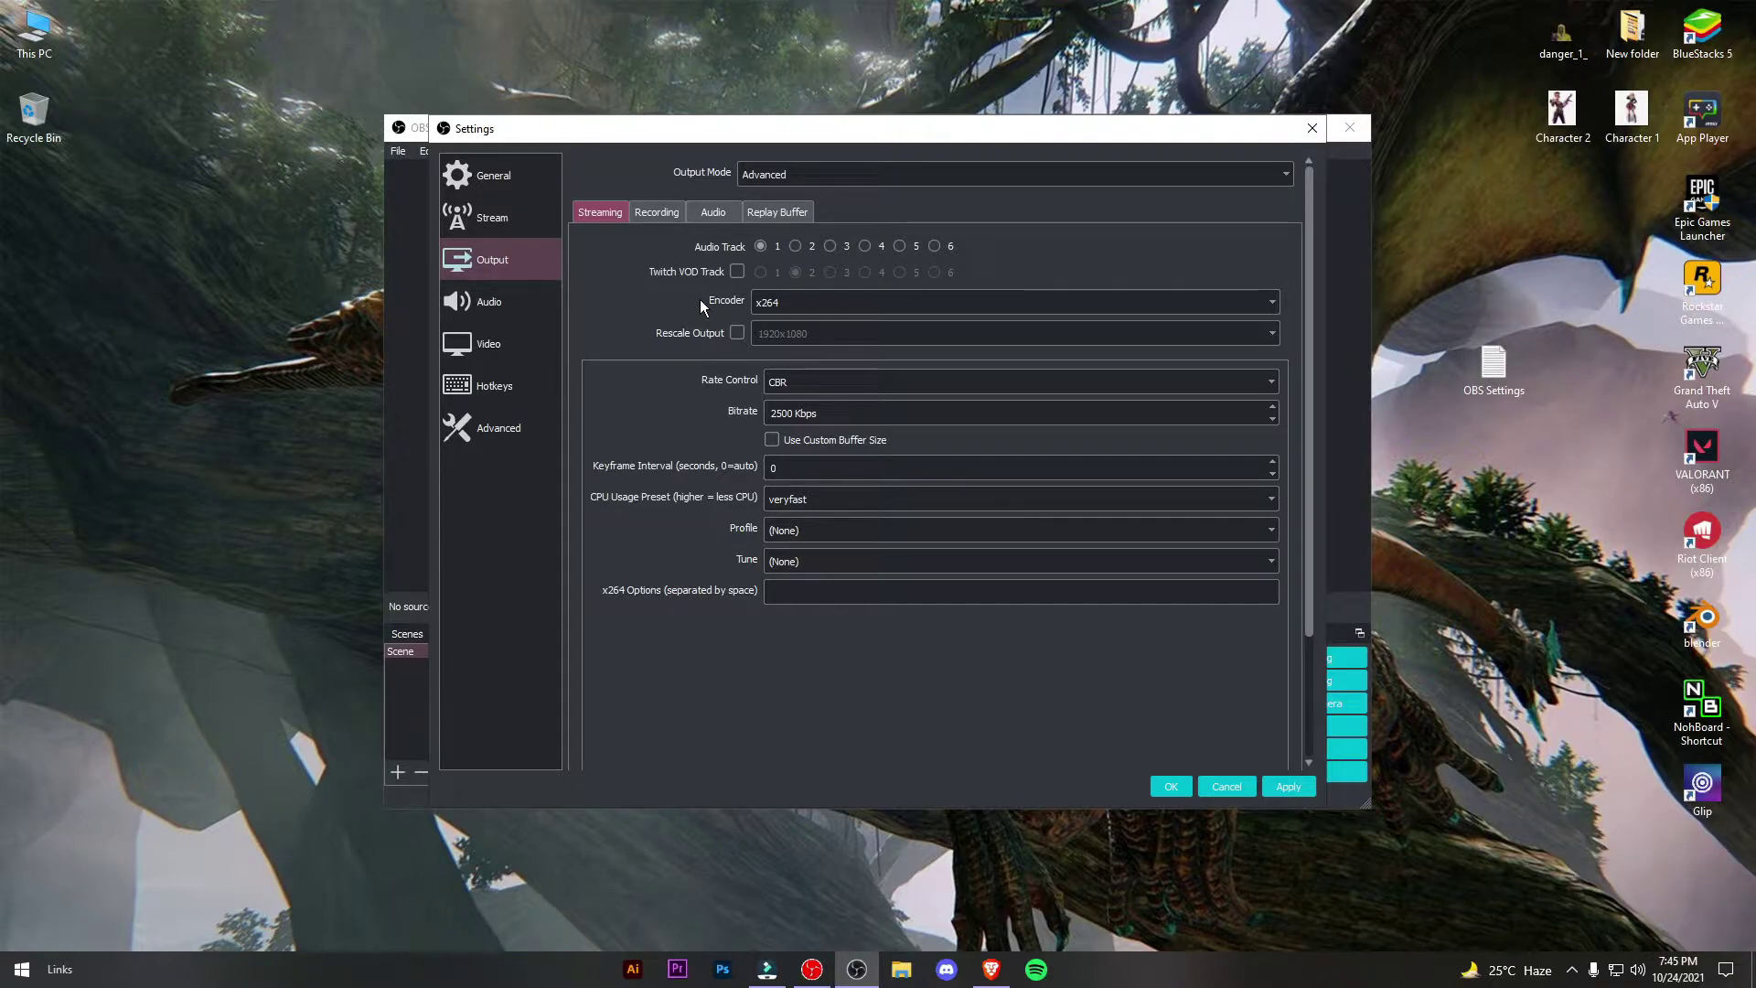
{"action": "left_click", "coordinate": [806, 294]}
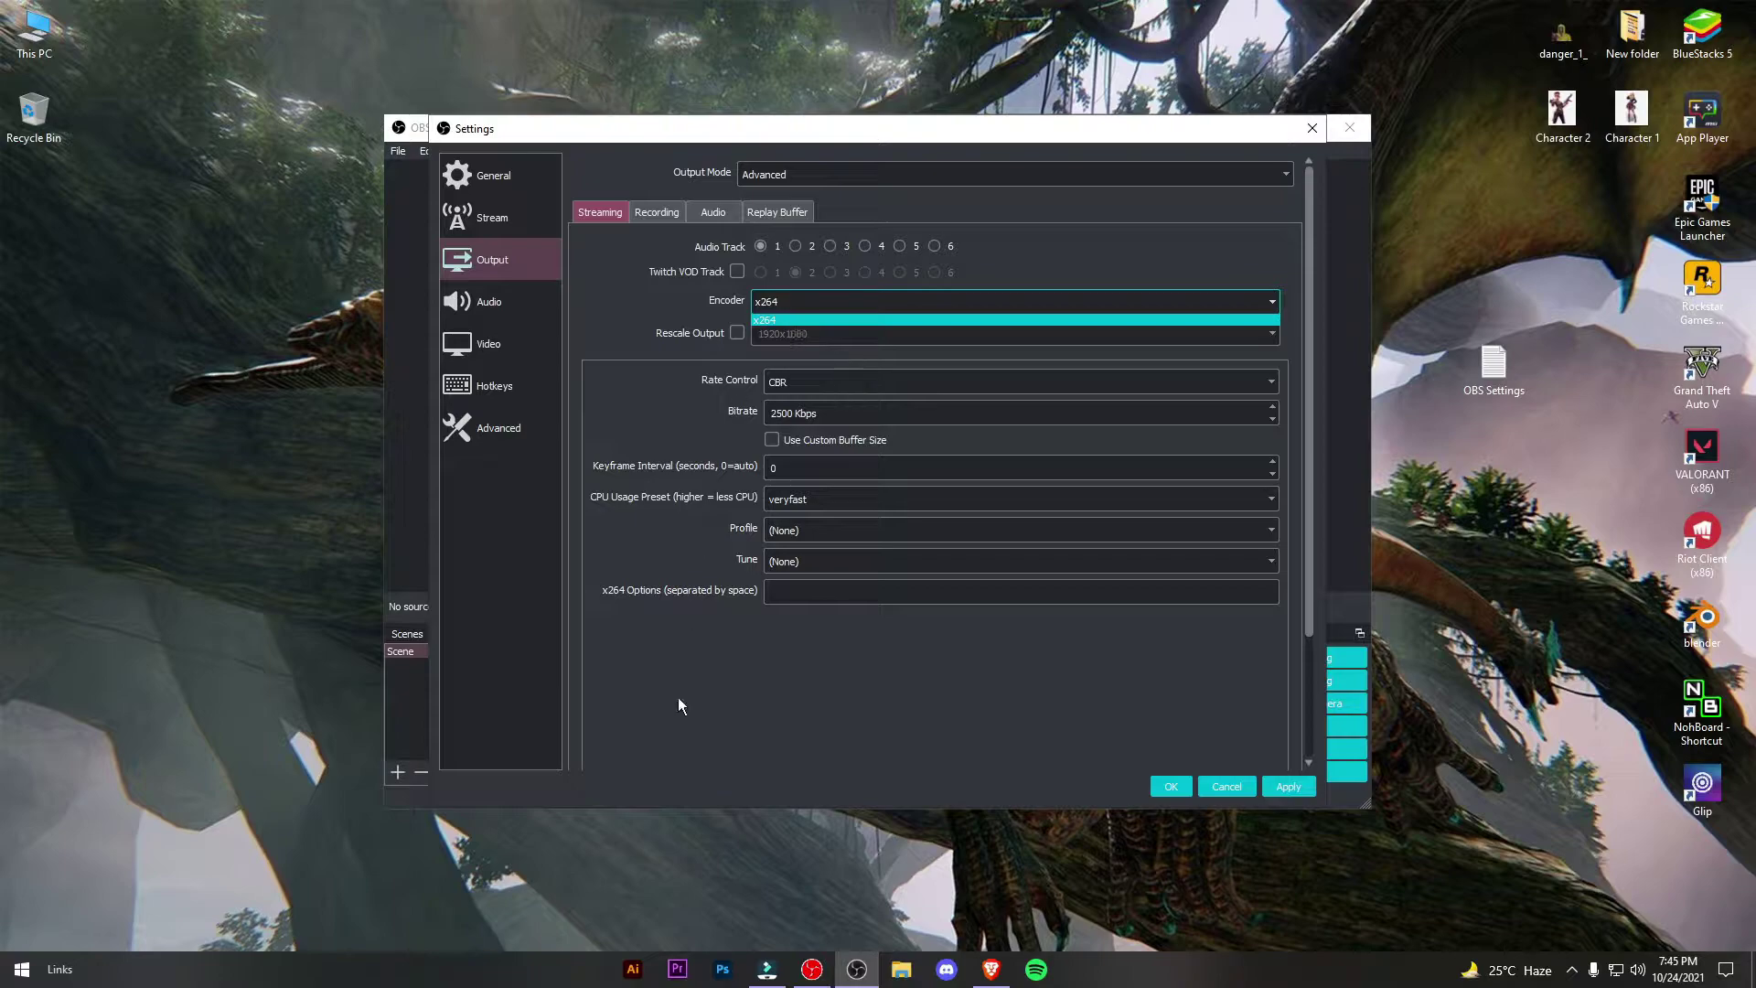
{"action": "left_click", "coordinate": [794, 320]}
{"action": "left_click", "coordinate": [770, 307]}
{"action": "left_click", "coordinate": [770, 320]}
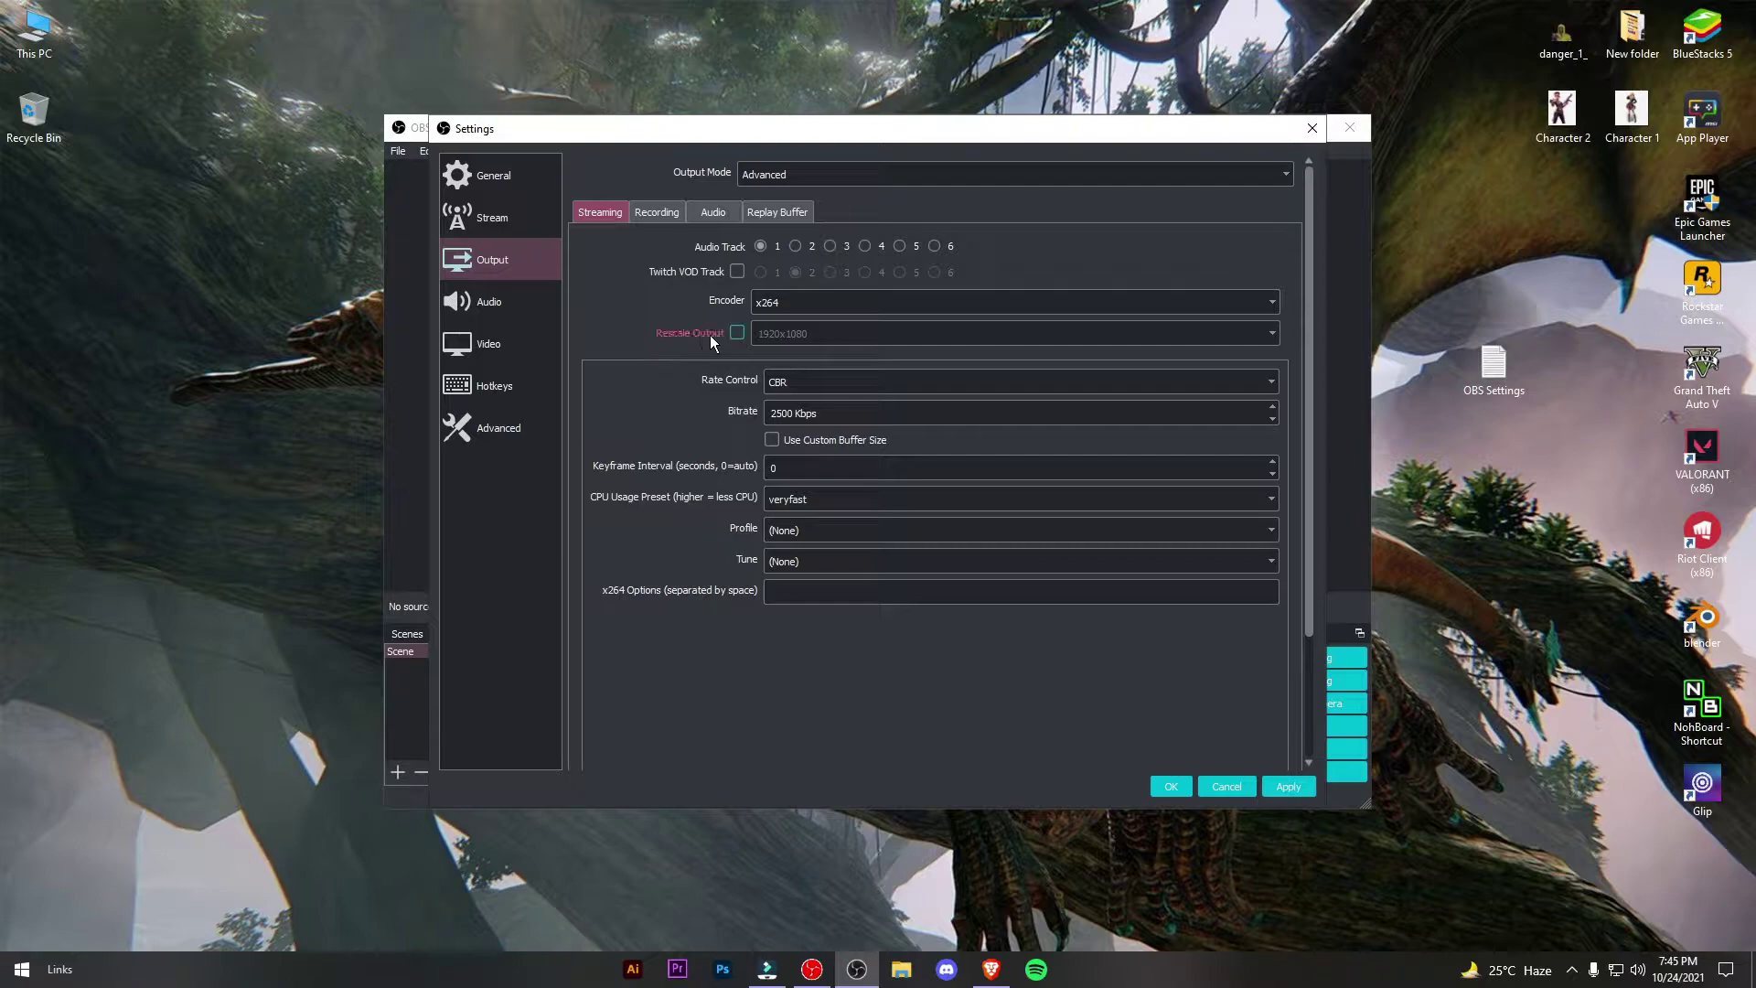
Enable Rescale Output for streaming and keep its resolution at 1920x1080.
{"action": "left_click", "coordinate": [737, 333]}
{"action": "key", "text": "ctrl+a"}
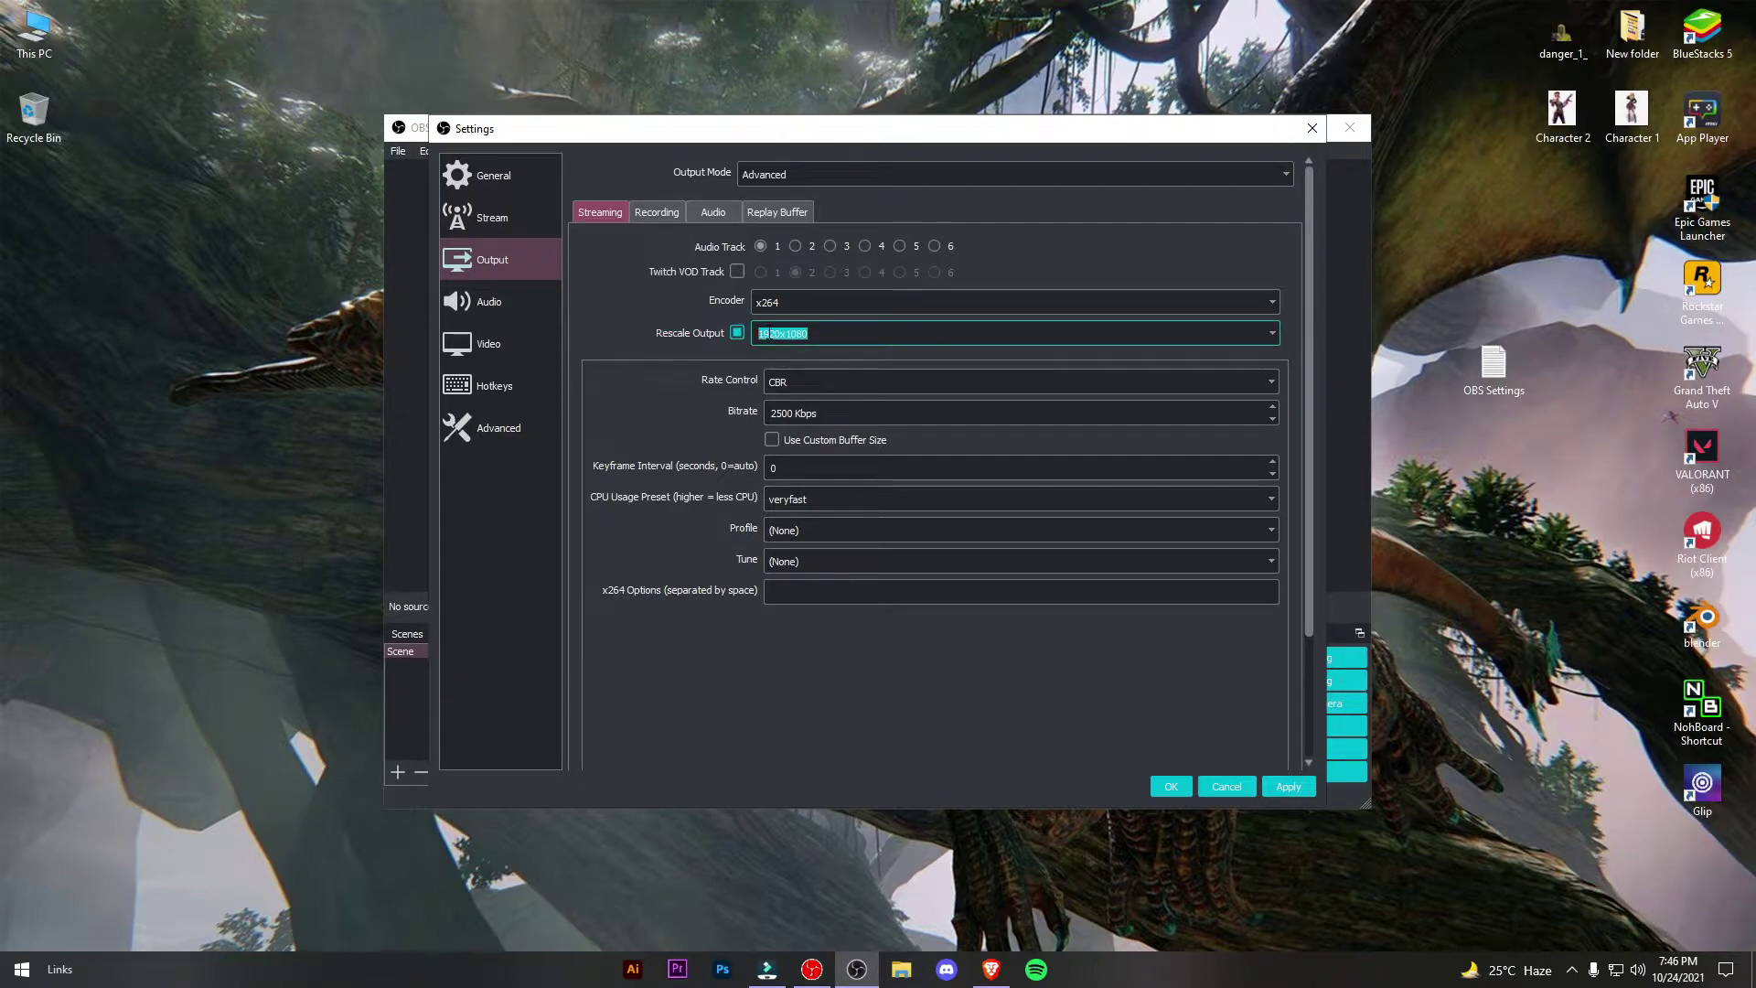
{"action": "left_click", "coordinate": [1273, 335]}
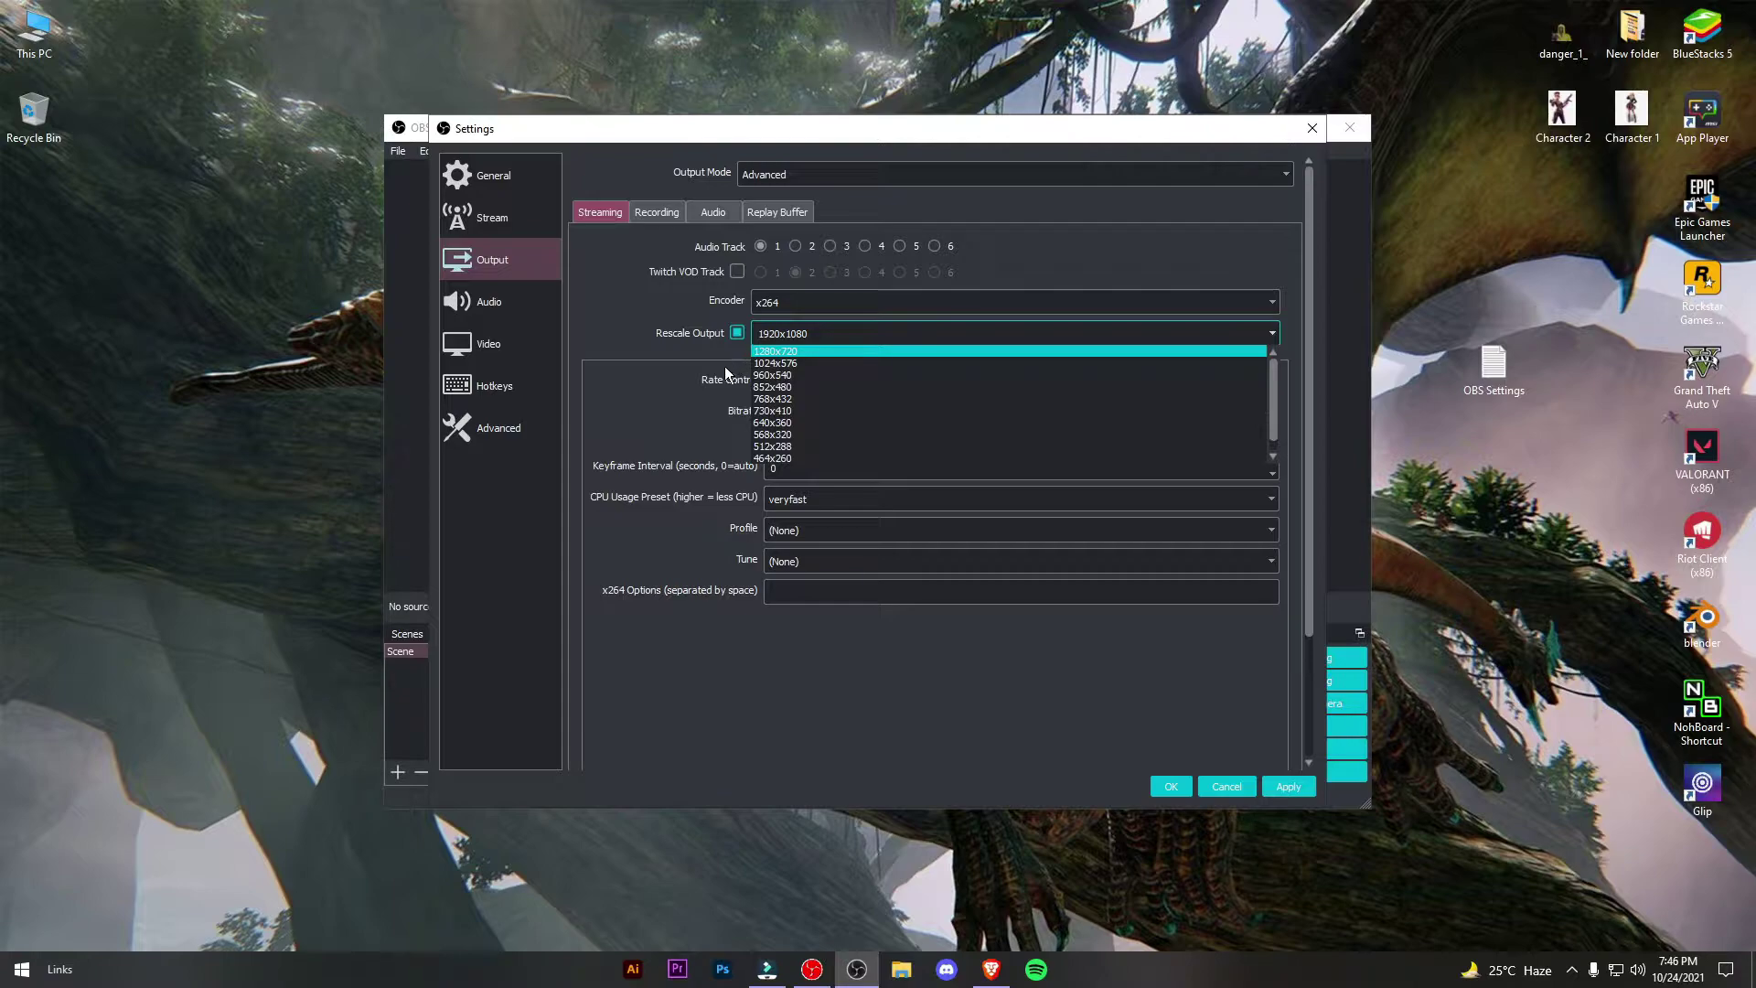
{"action": "left_click", "coordinate": [779, 335]}
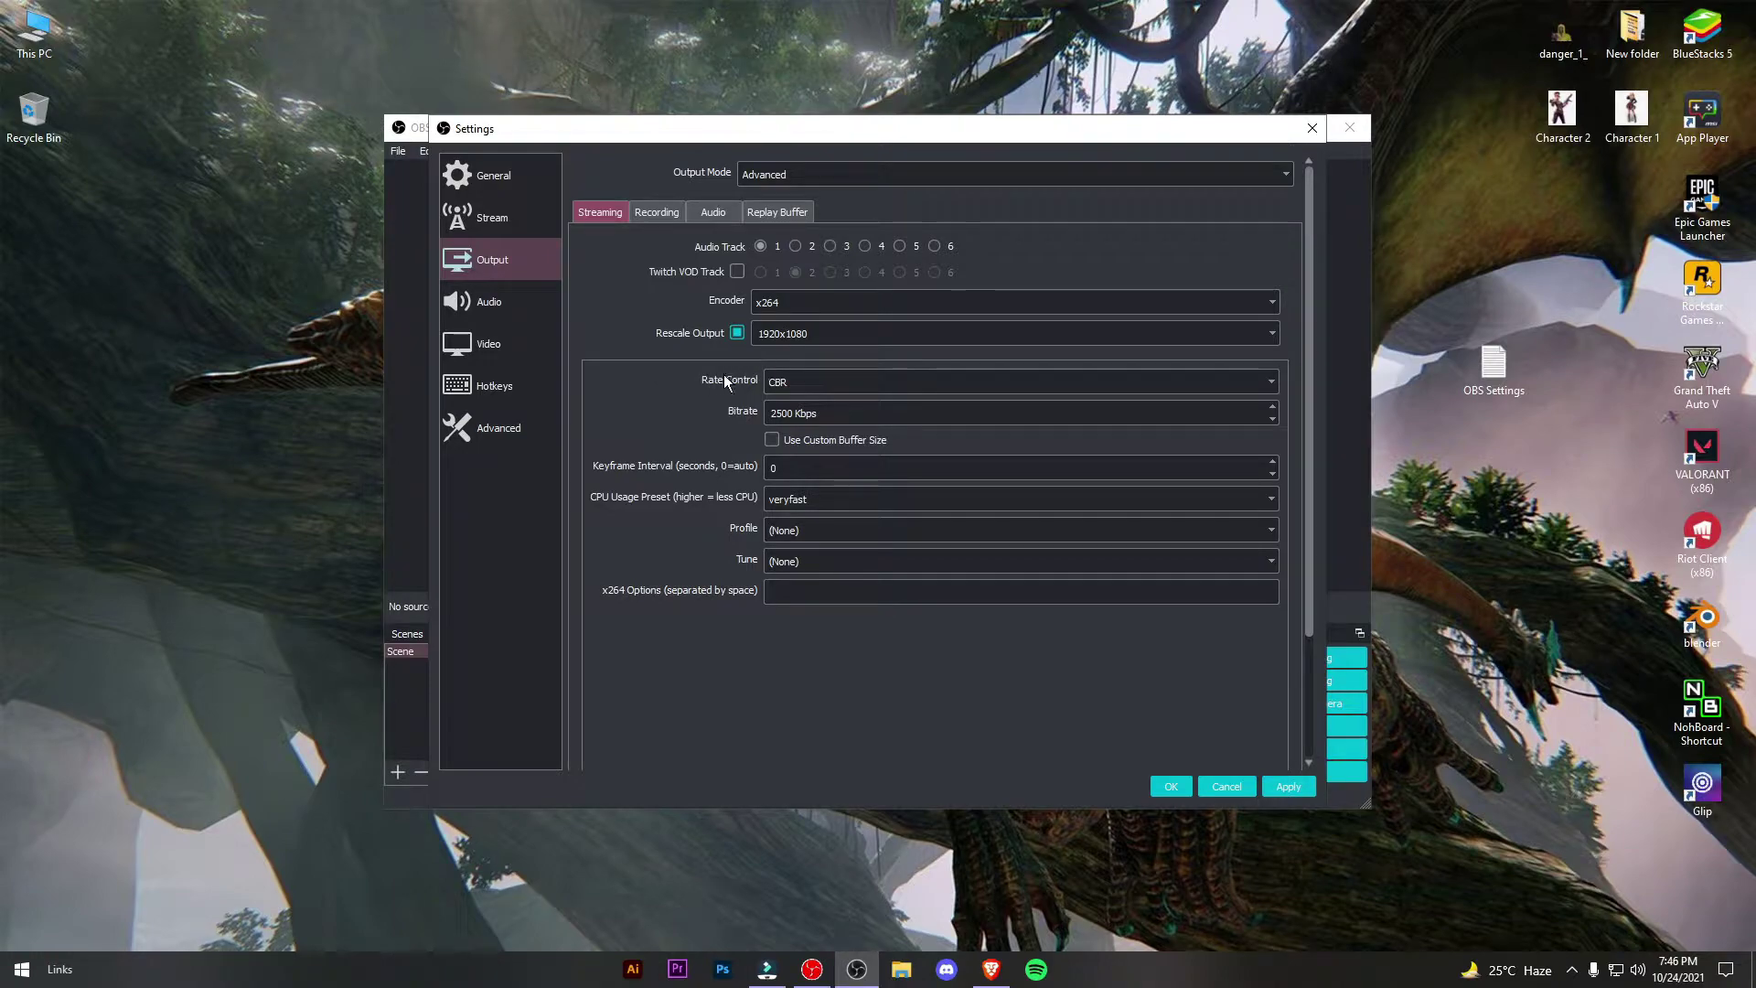
Choose CBR as the streaming rate control and set the bitrate to 8500 Kbps.
{"action": "left_click", "coordinate": [794, 385]}
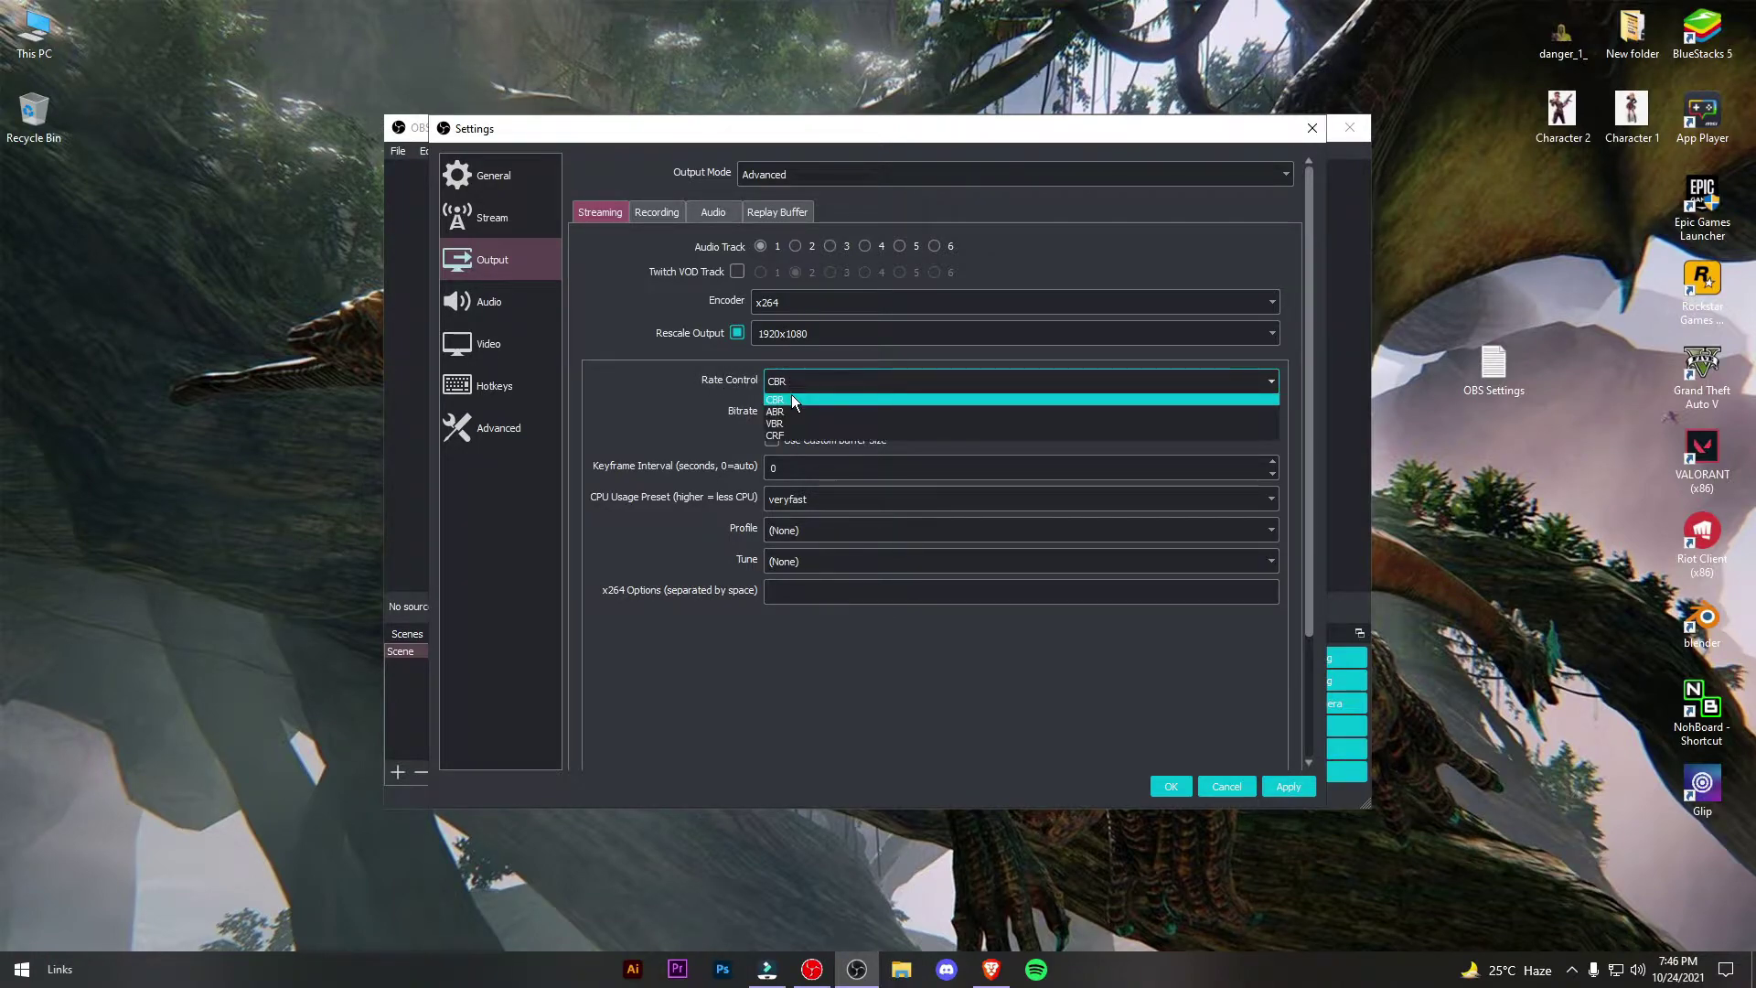
{"action": "left_click", "coordinate": [792, 384]}
{"action": "left_click", "coordinate": [795, 383]}
{"action": "left_click", "coordinate": [793, 402]}
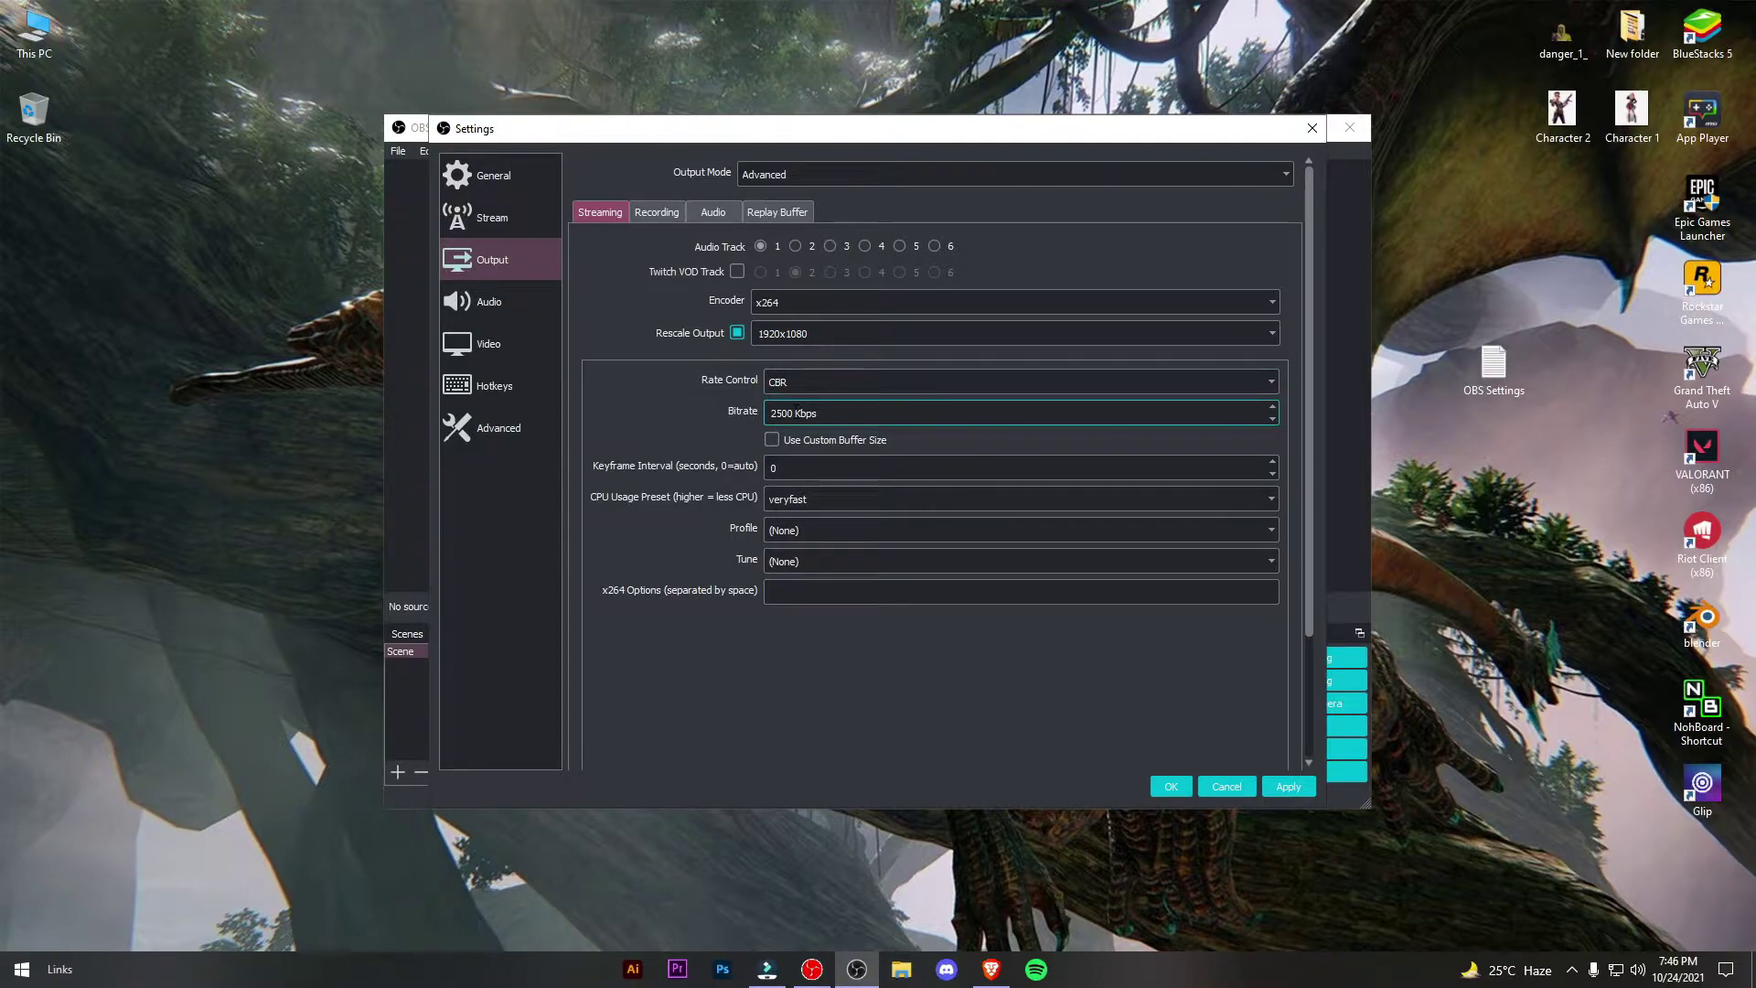
{"action": "key", "text": "Delete"}
{"action": "type", "text": "8"}
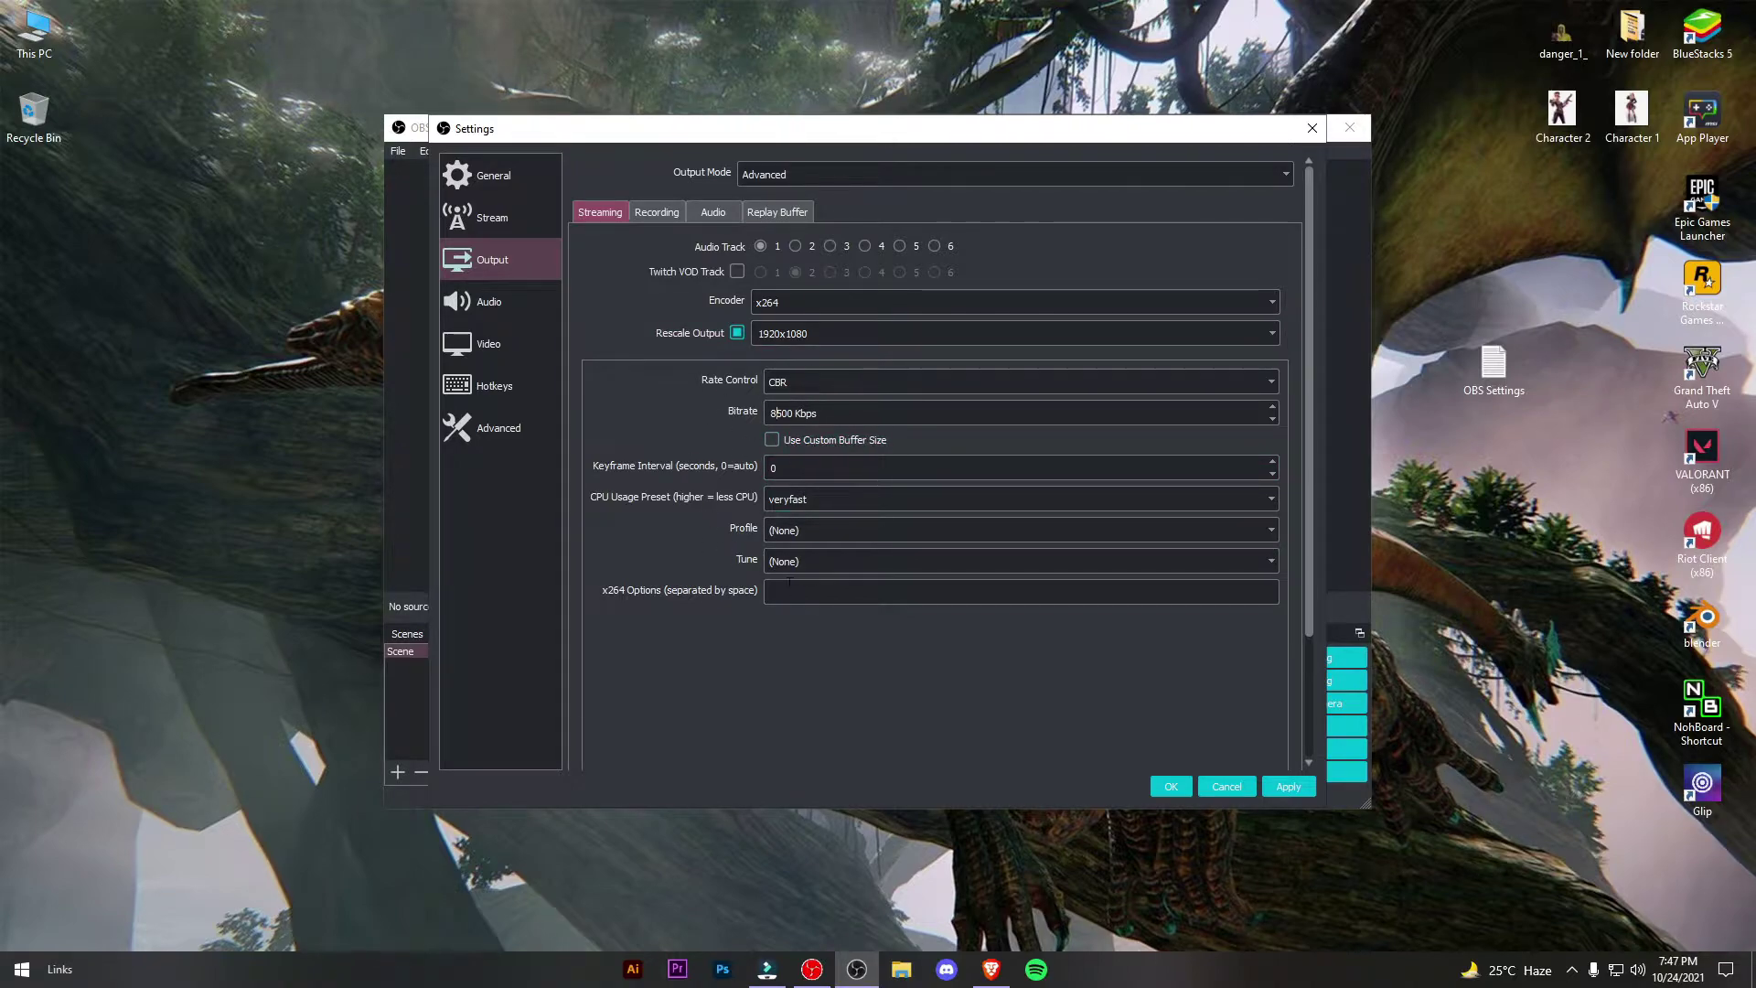
Enable the custom buffer size for streaming and set the buffer size to 35000.
{"action": "left_click", "coordinate": [771, 442]}
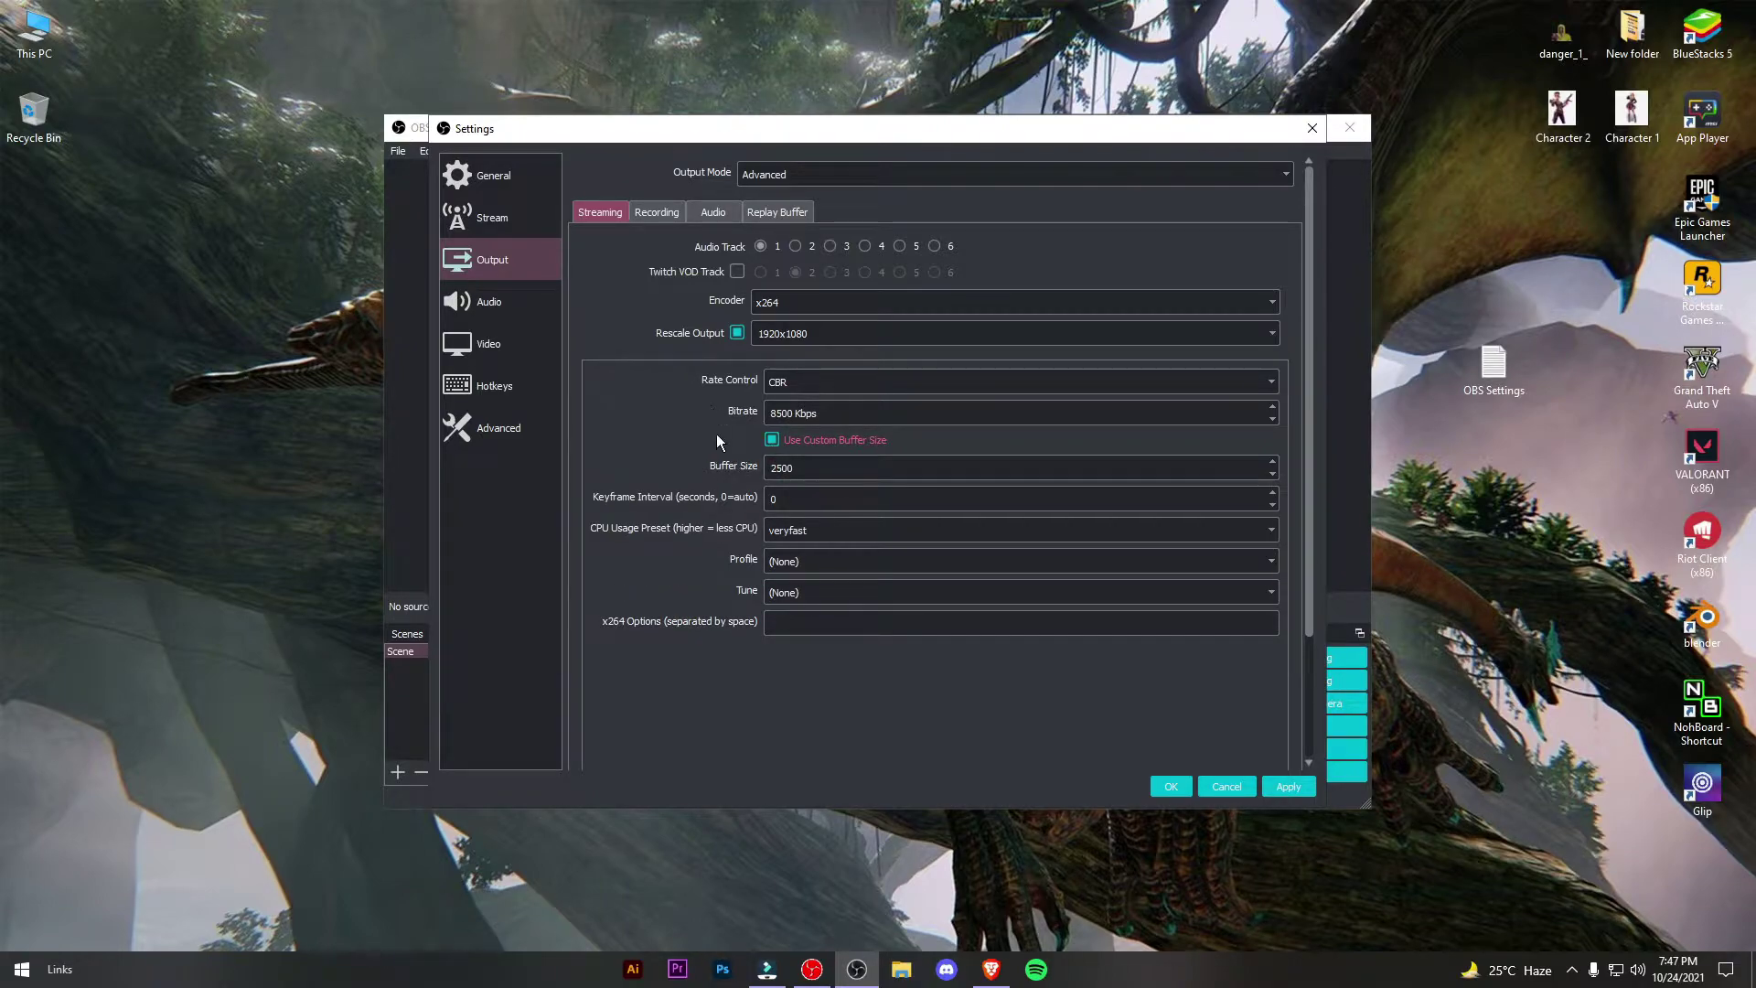
{"action": "left_click", "coordinate": [792, 467]}
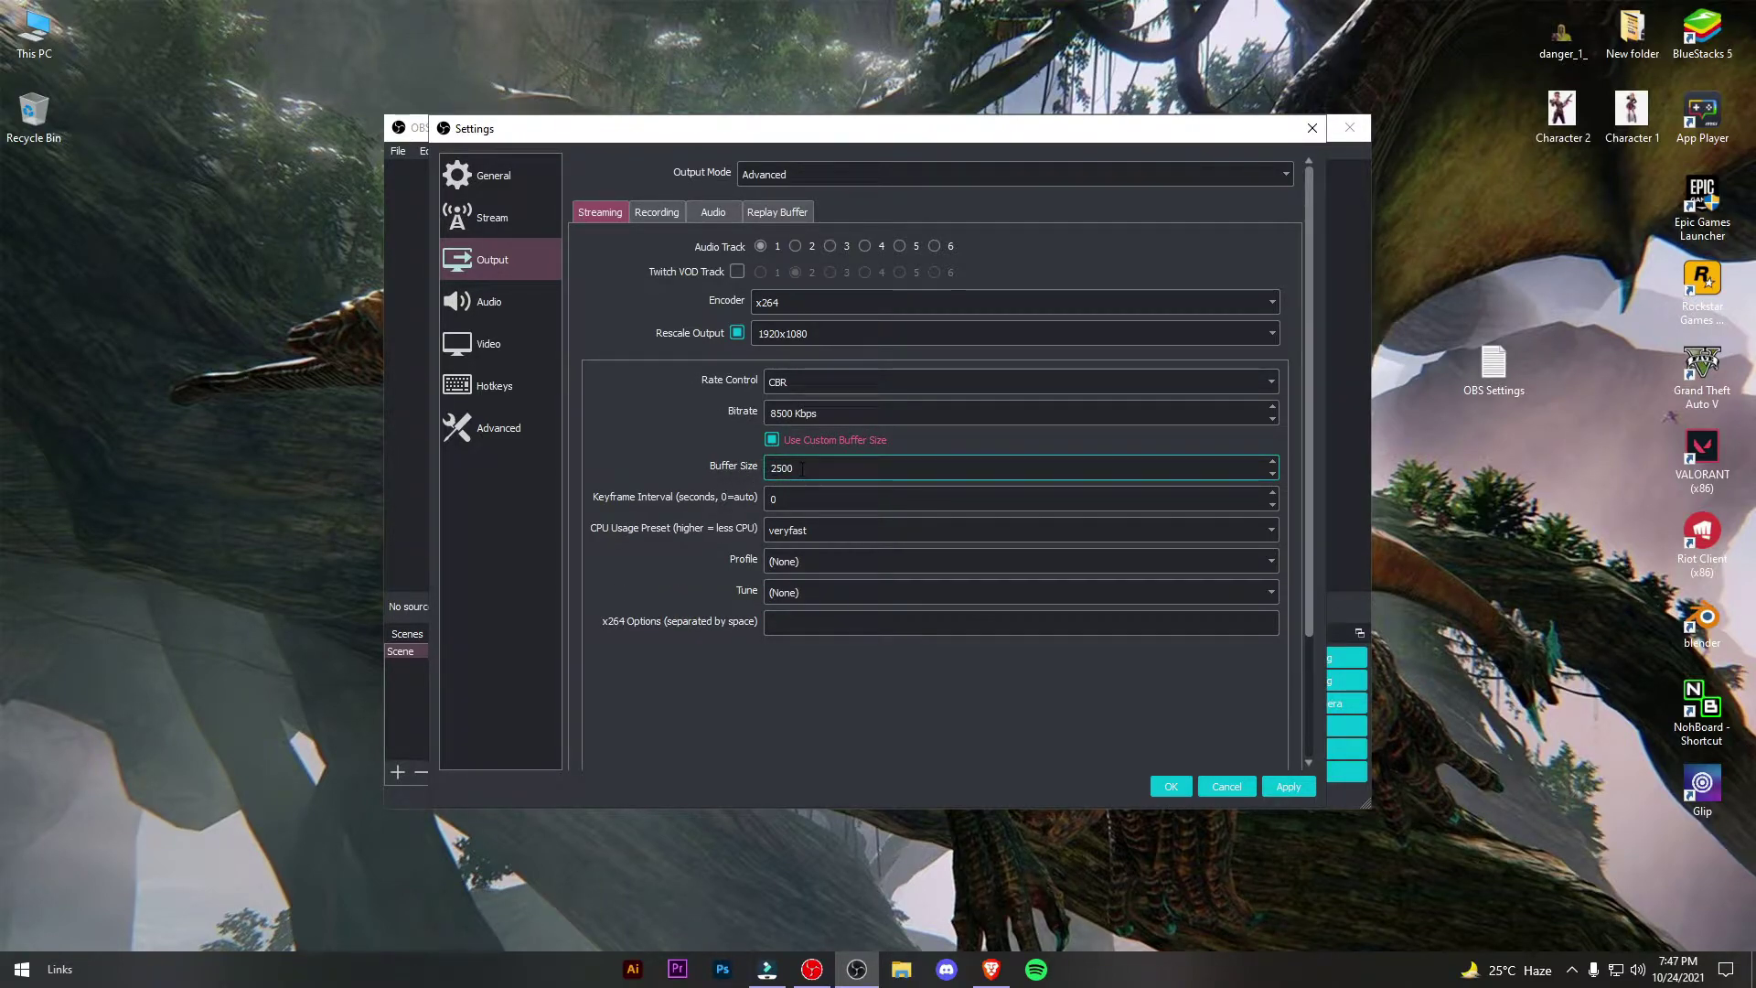
{"action": "left_click_drag", "start_coordinate": [802, 469], "coordinate": [756, 471]}
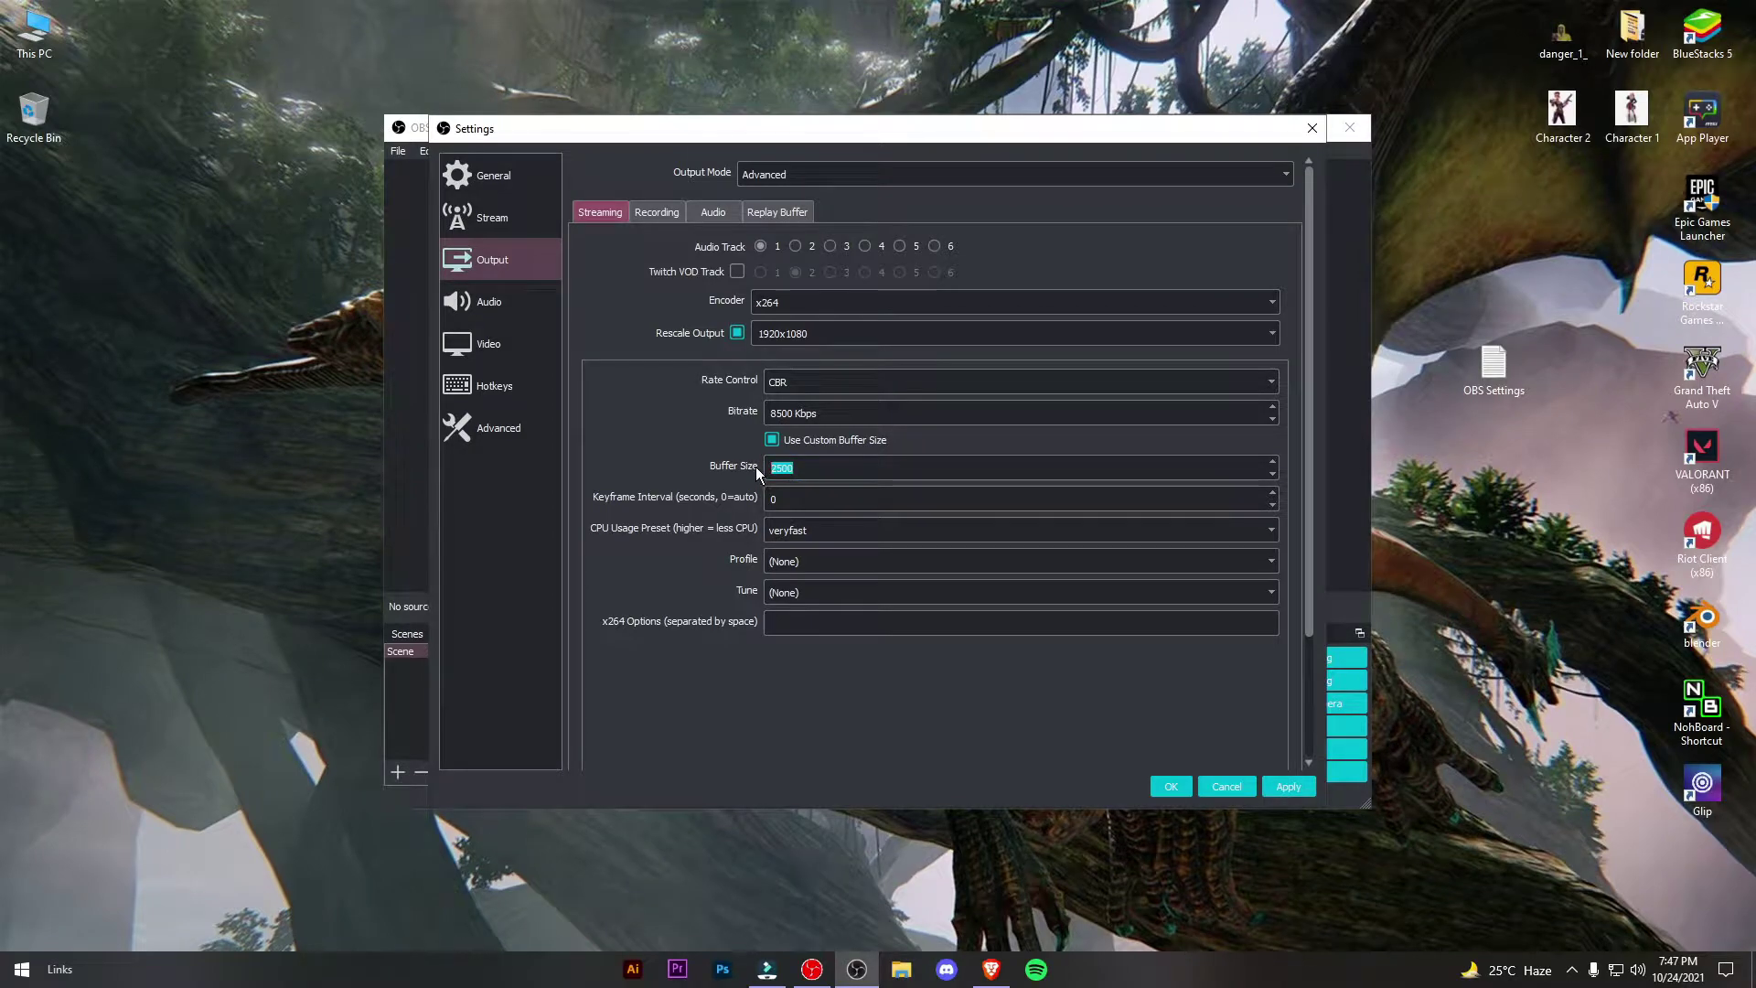
{"action": "type", "text": "35000"}
{"action": "left_click_drag", "start_coordinate": [806, 469], "coordinate": [757, 472]}
{"action": "left_click", "coordinate": [734, 492]}
Review the available CPU usage presets for the x264 encoder, keeping veryfast.
{"action": "left_click", "coordinate": [809, 530]}
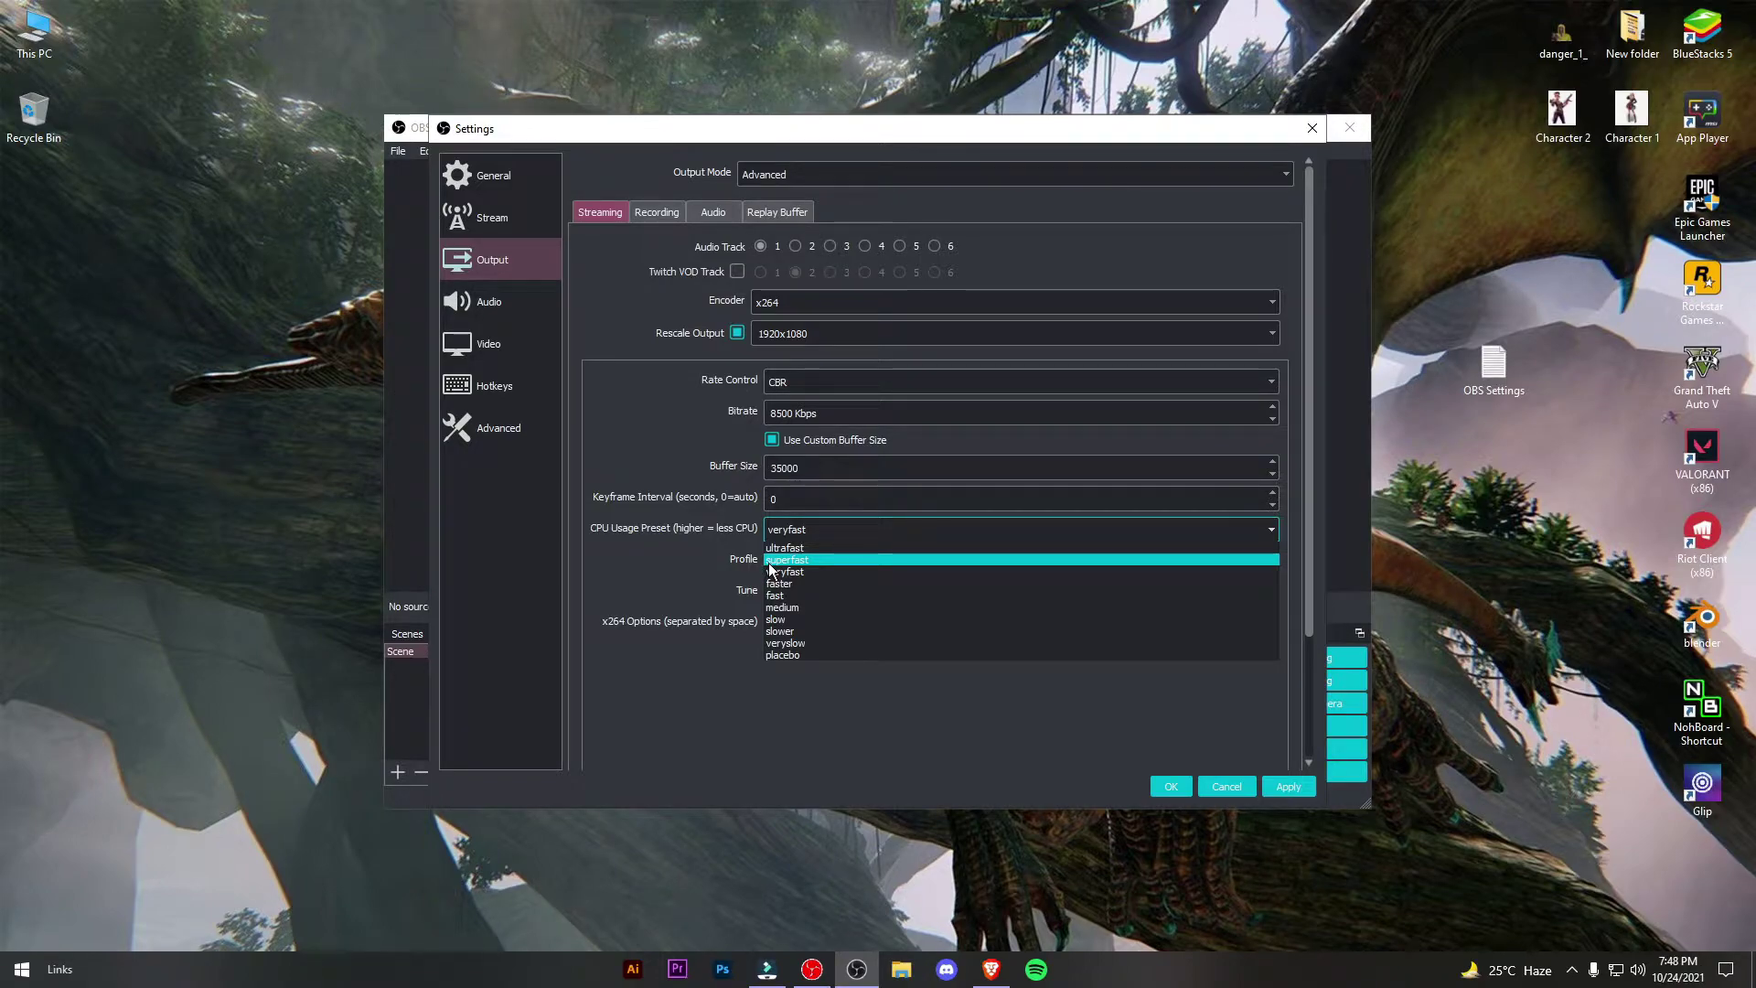
{"action": "left_click", "coordinate": [655, 557]}
{"action": "left_click", "coordinate": [784, 534]}
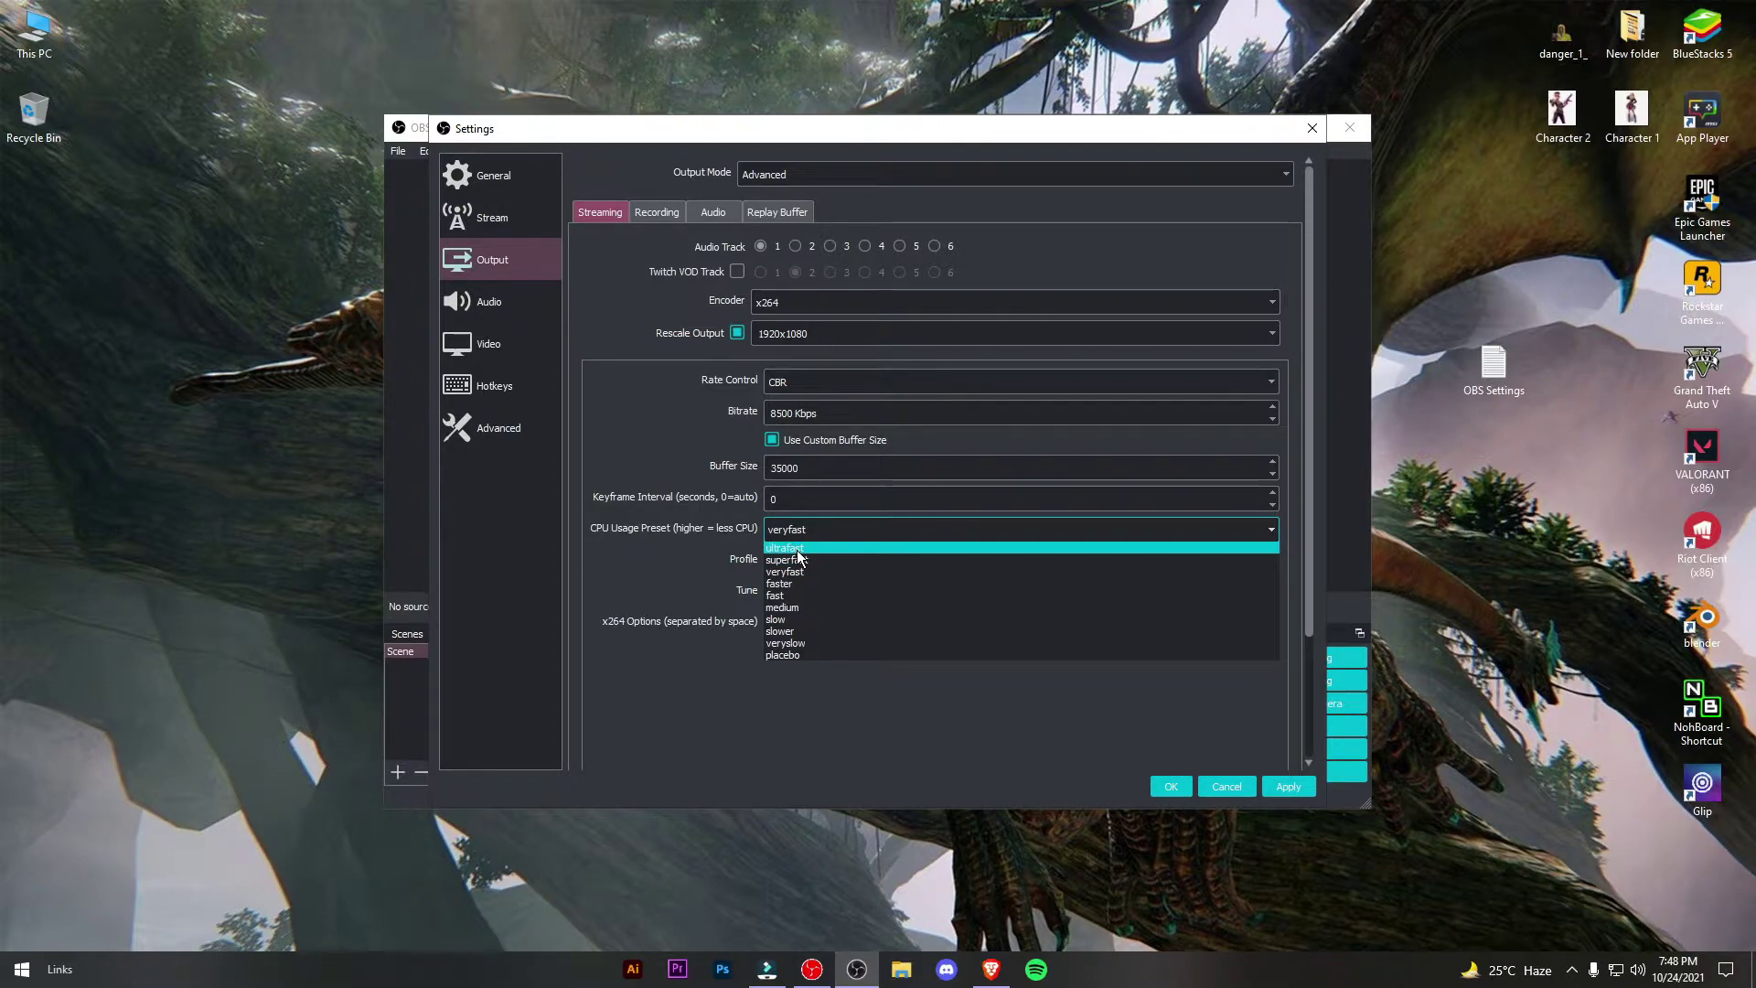
{"action": "left_click", "coordinate": [728, 687]}
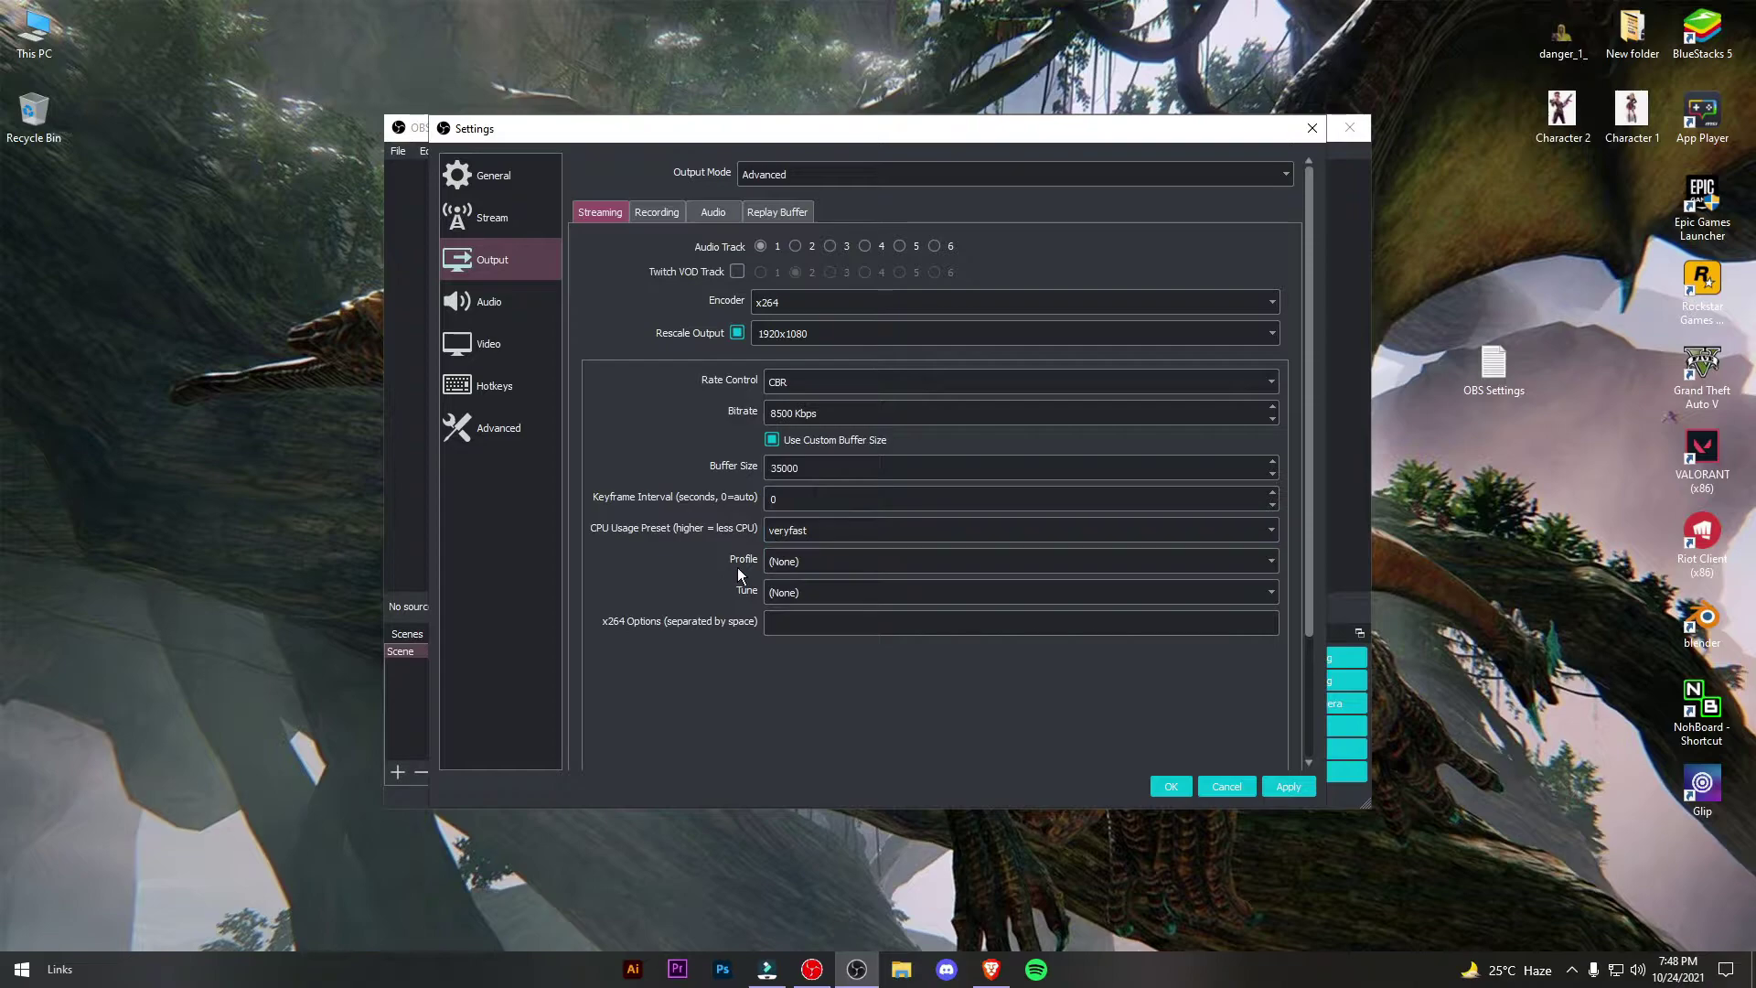
Set the x264 encoder's profile to high and its tune to zerolatency.
{"action": "left_click", "coordinate": [819, 556]}
{"action": "left_click", "coordinate": [790, 614]}
{"action": "left_click", "coordinate": [815, 595]}
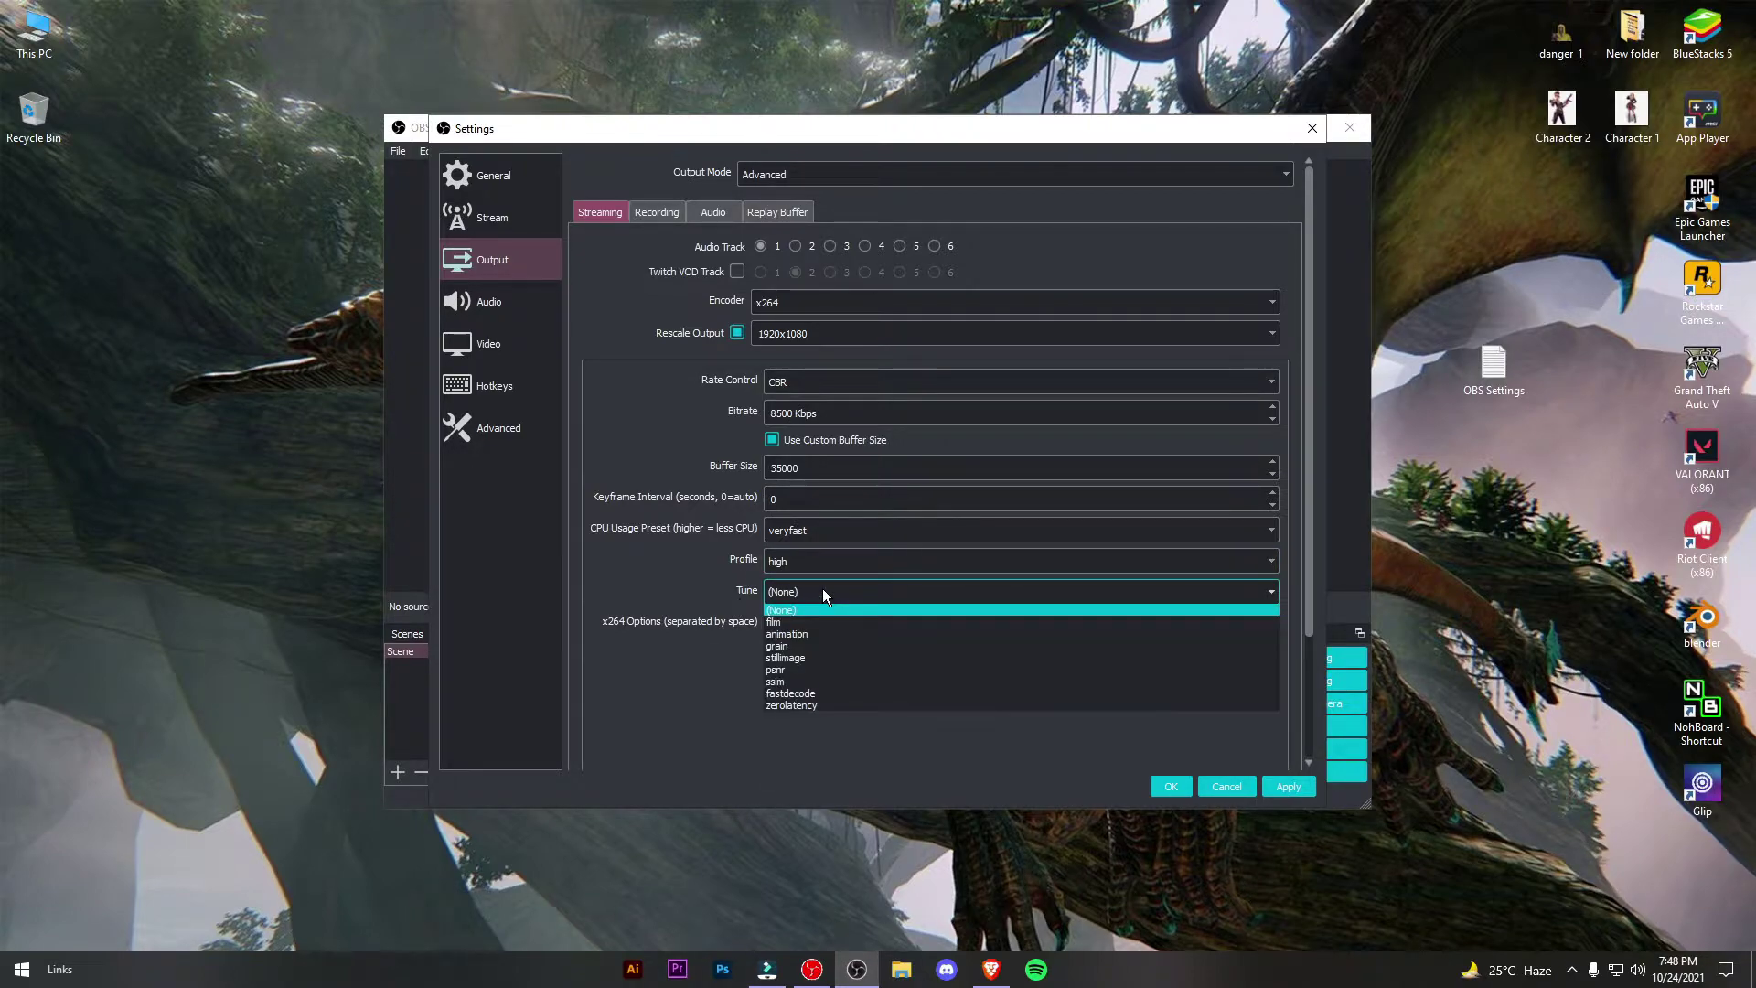
{"action": "left_click", "coordinate": [802, 705]}
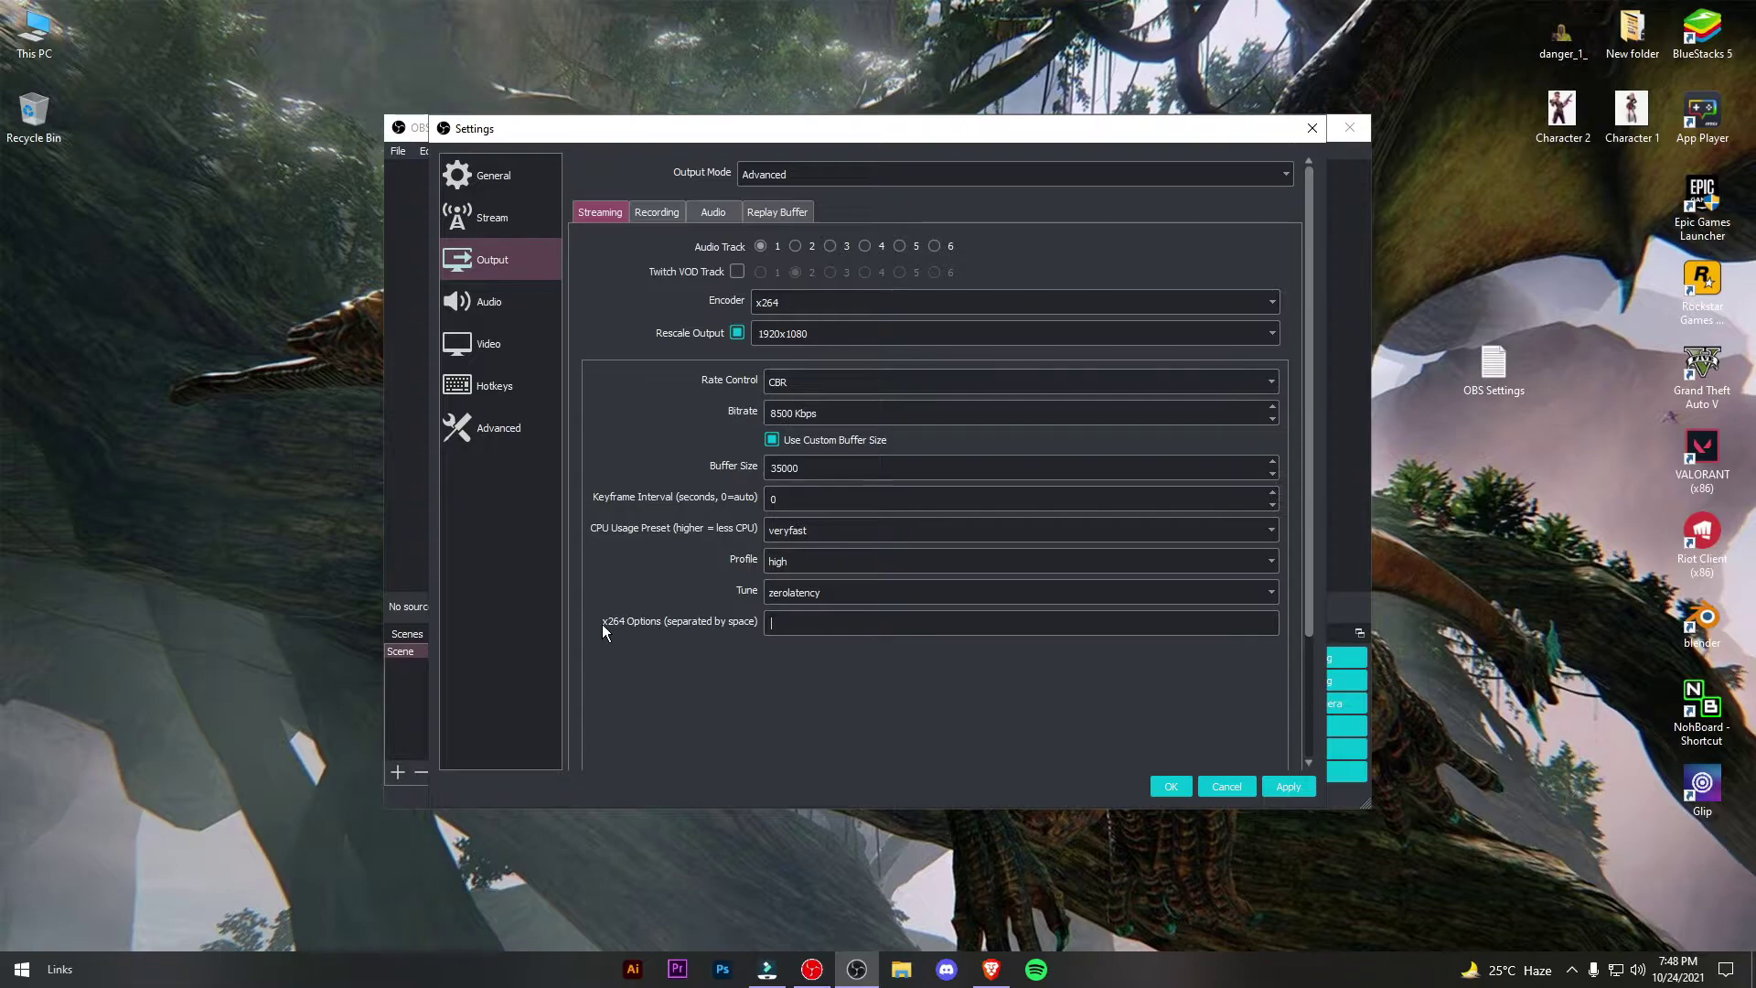
Open the OBS Settings text file from the desktop in Notepad to look up the x264 options.
{"action": "left_click", "coordinate": [819, 623]}
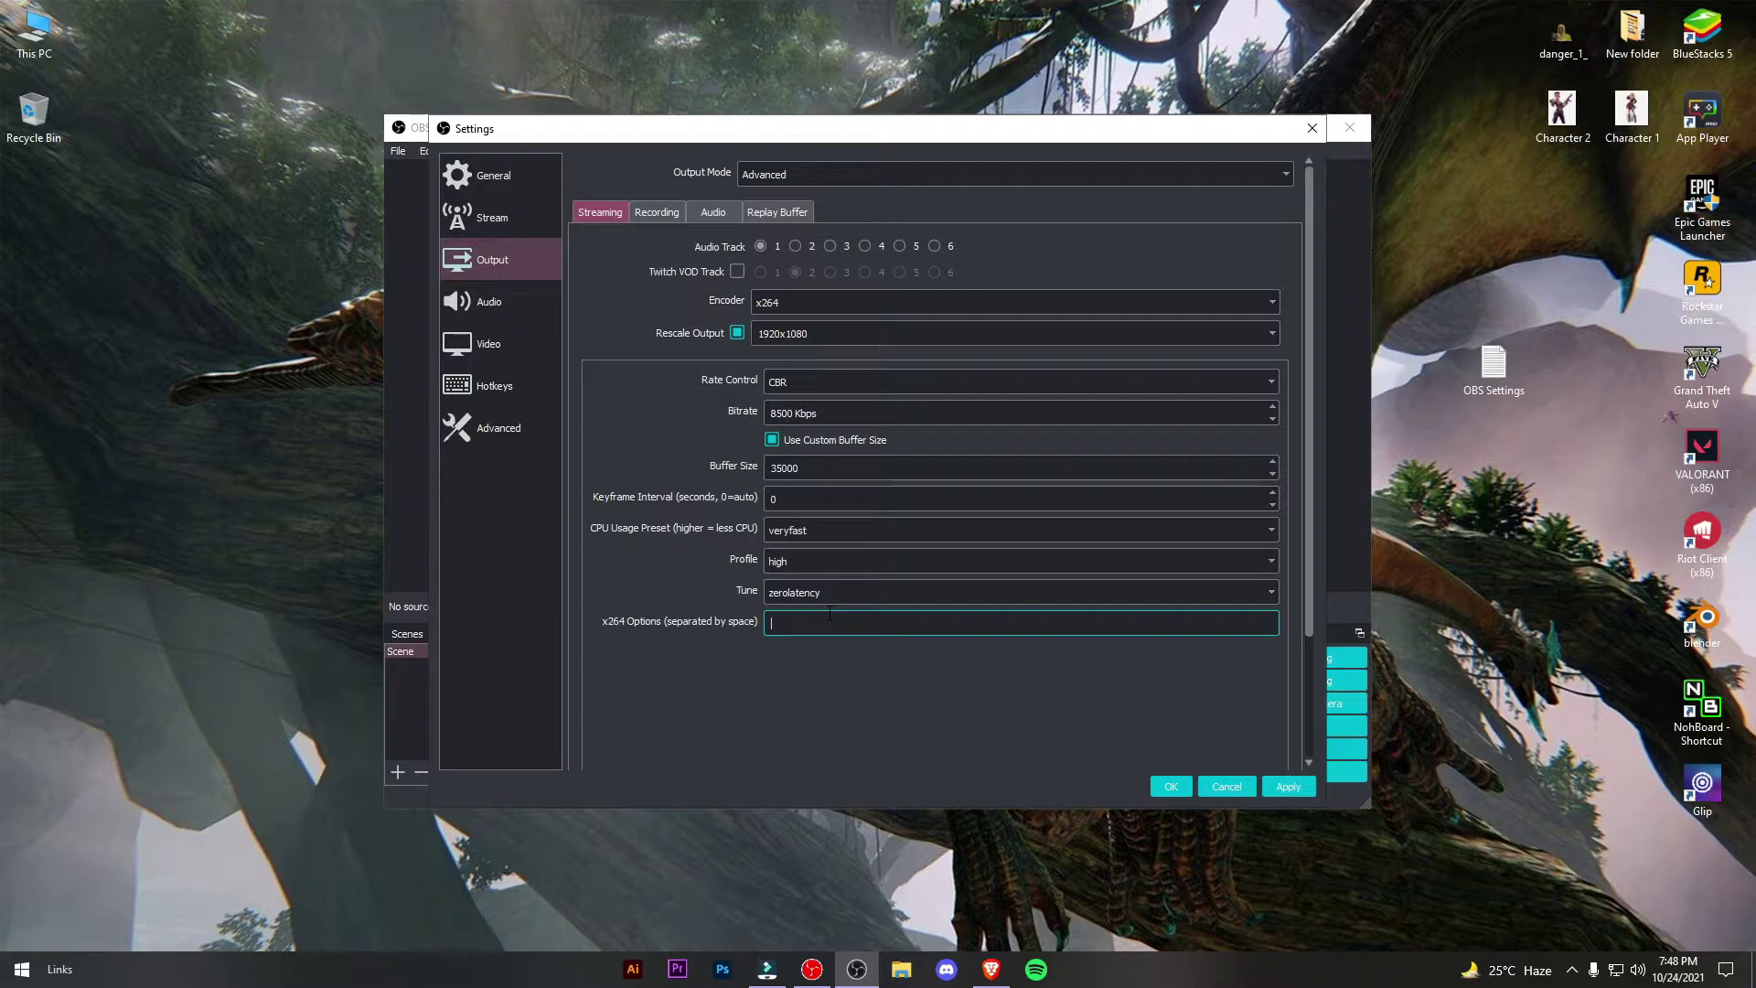
{"action": "left_click", "coordinate": [1483, 388]}
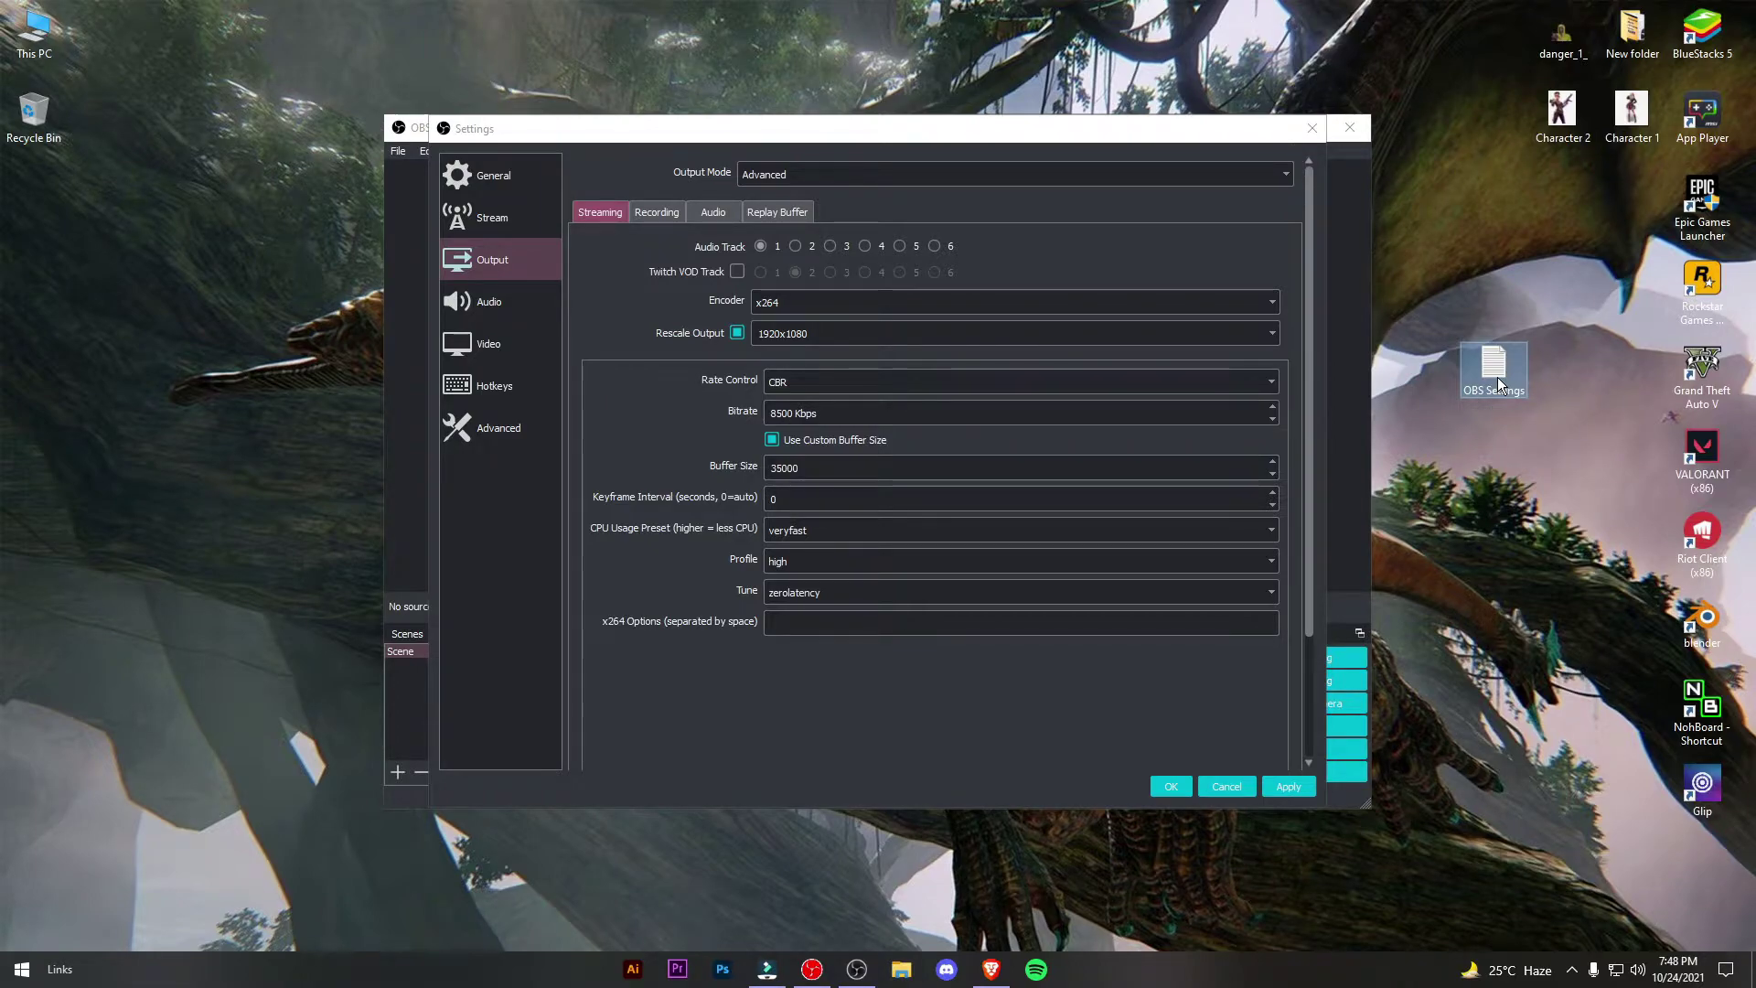
{"action": "double_click", "coordinate": [1497, 382]}
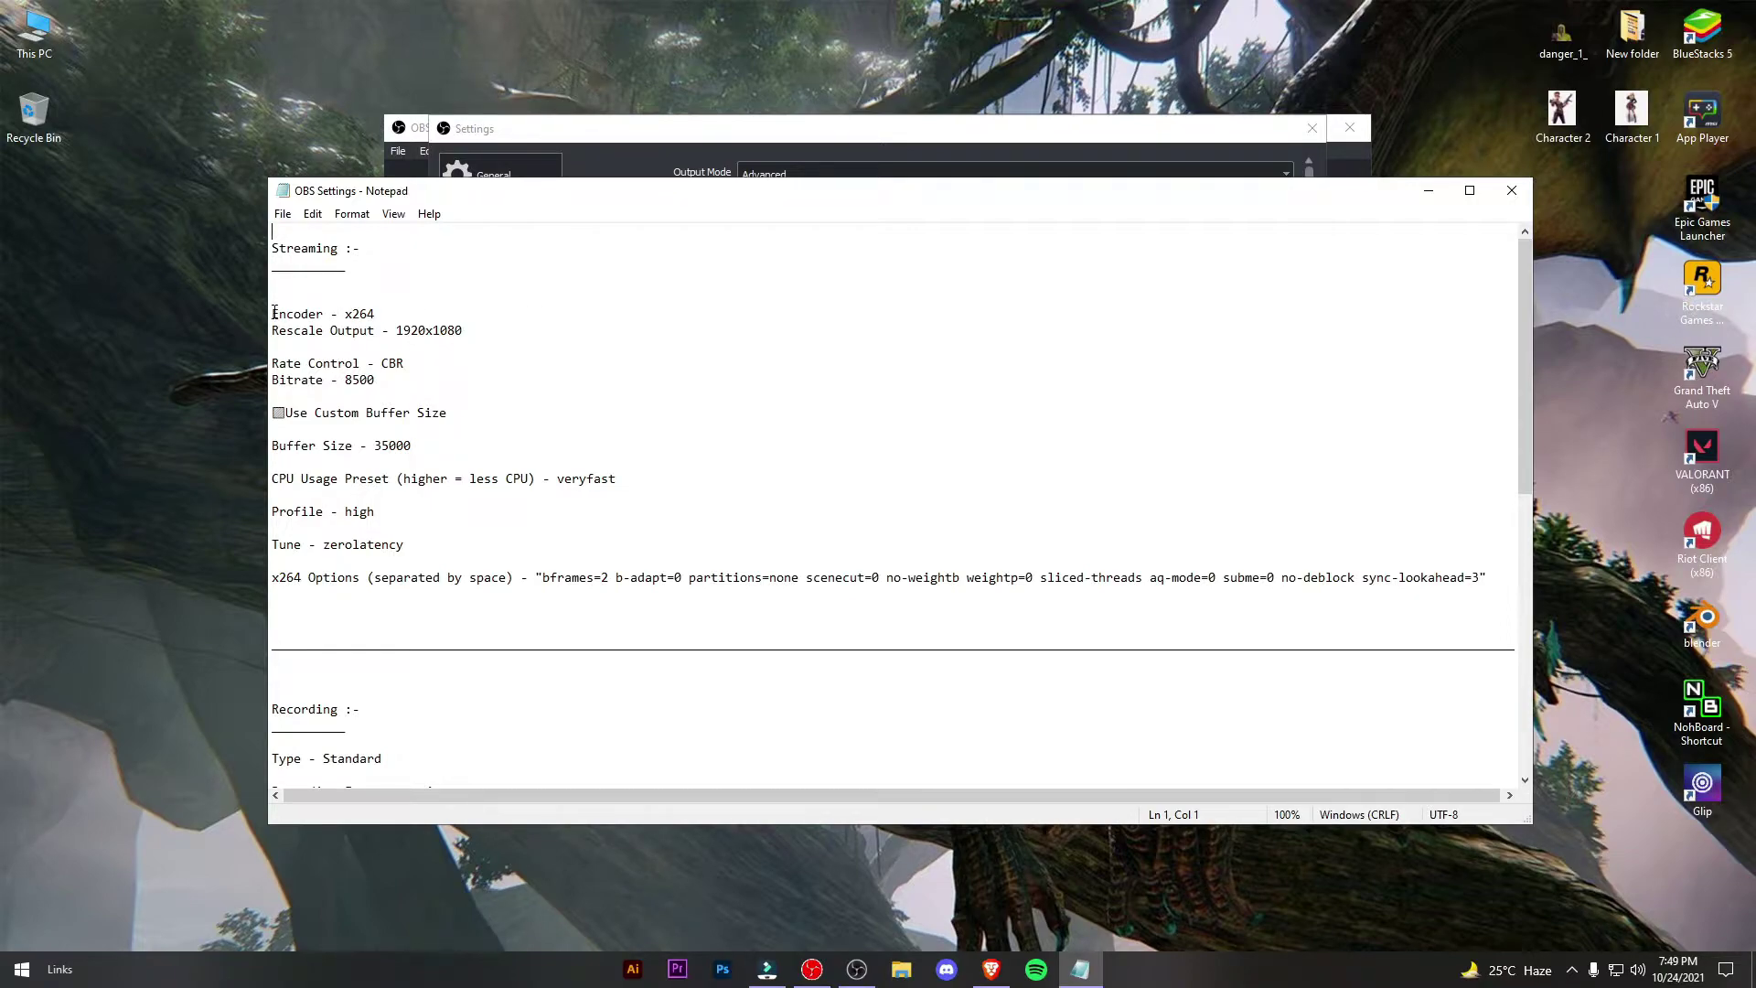
Review the Streaming values and the x264 options line in the OBS Settings notes.
{"action": "left_click_drag", "start_coordinate": [273, 313], "coordinate": [452, 546]}
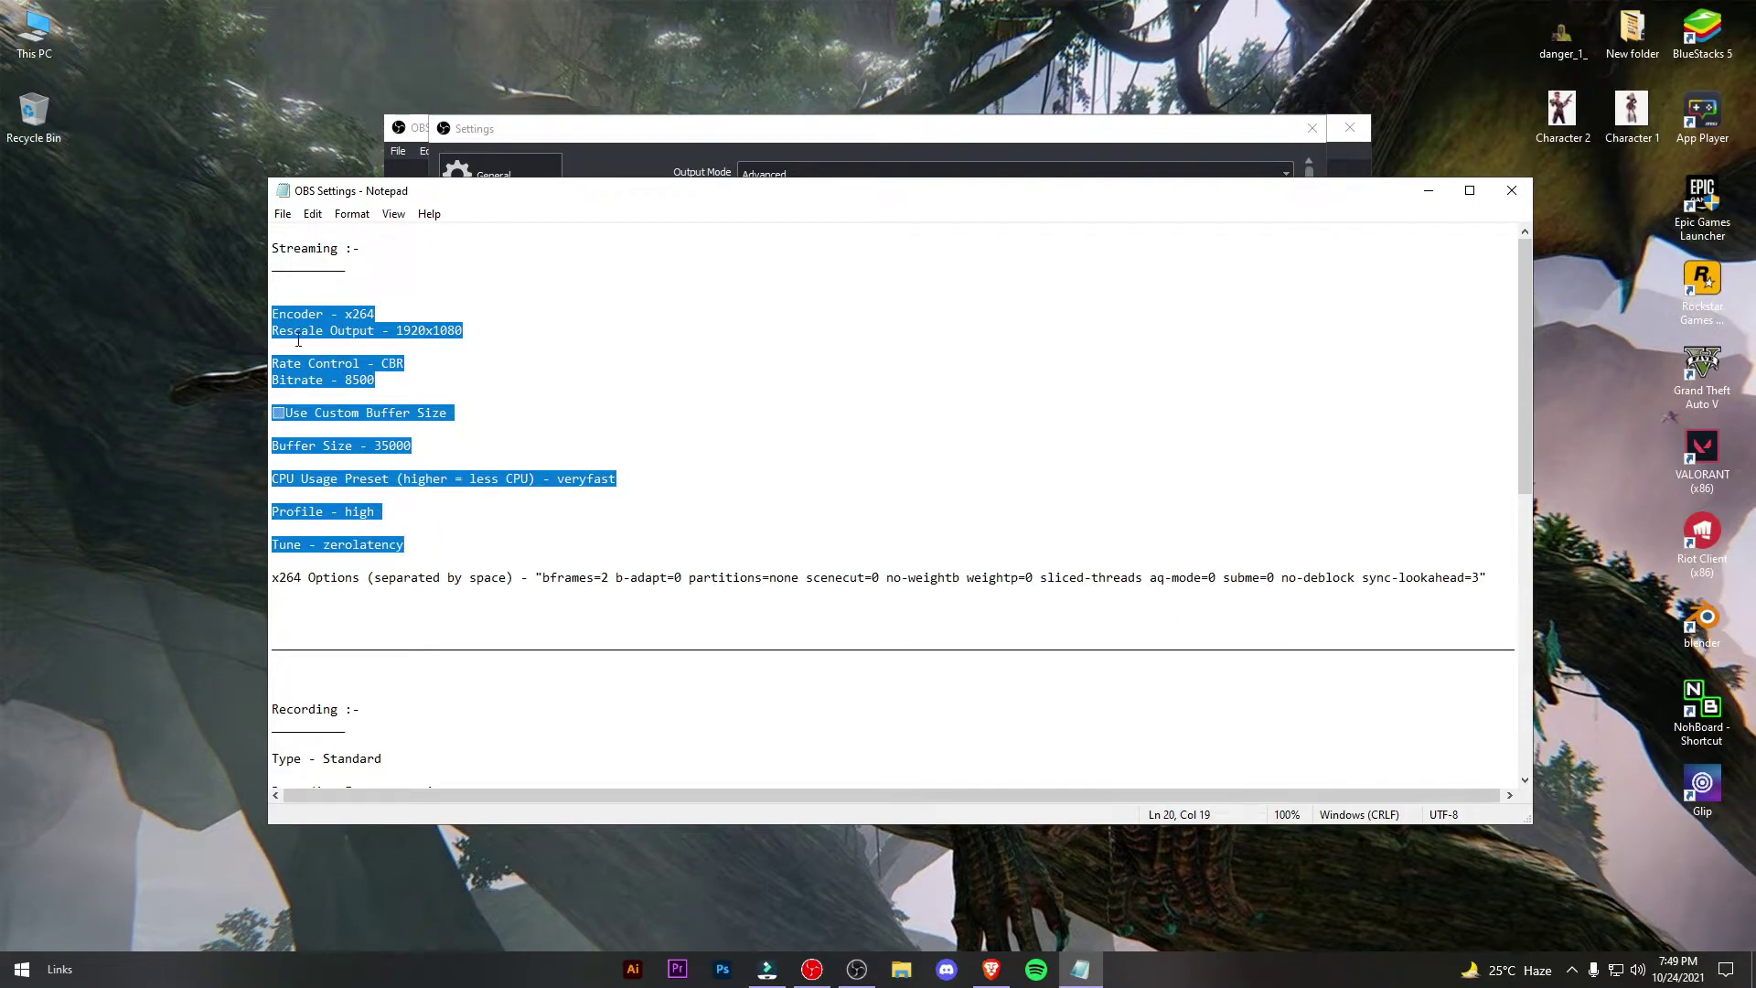
{"action": "left_click", "coordinate": [466, 525]}
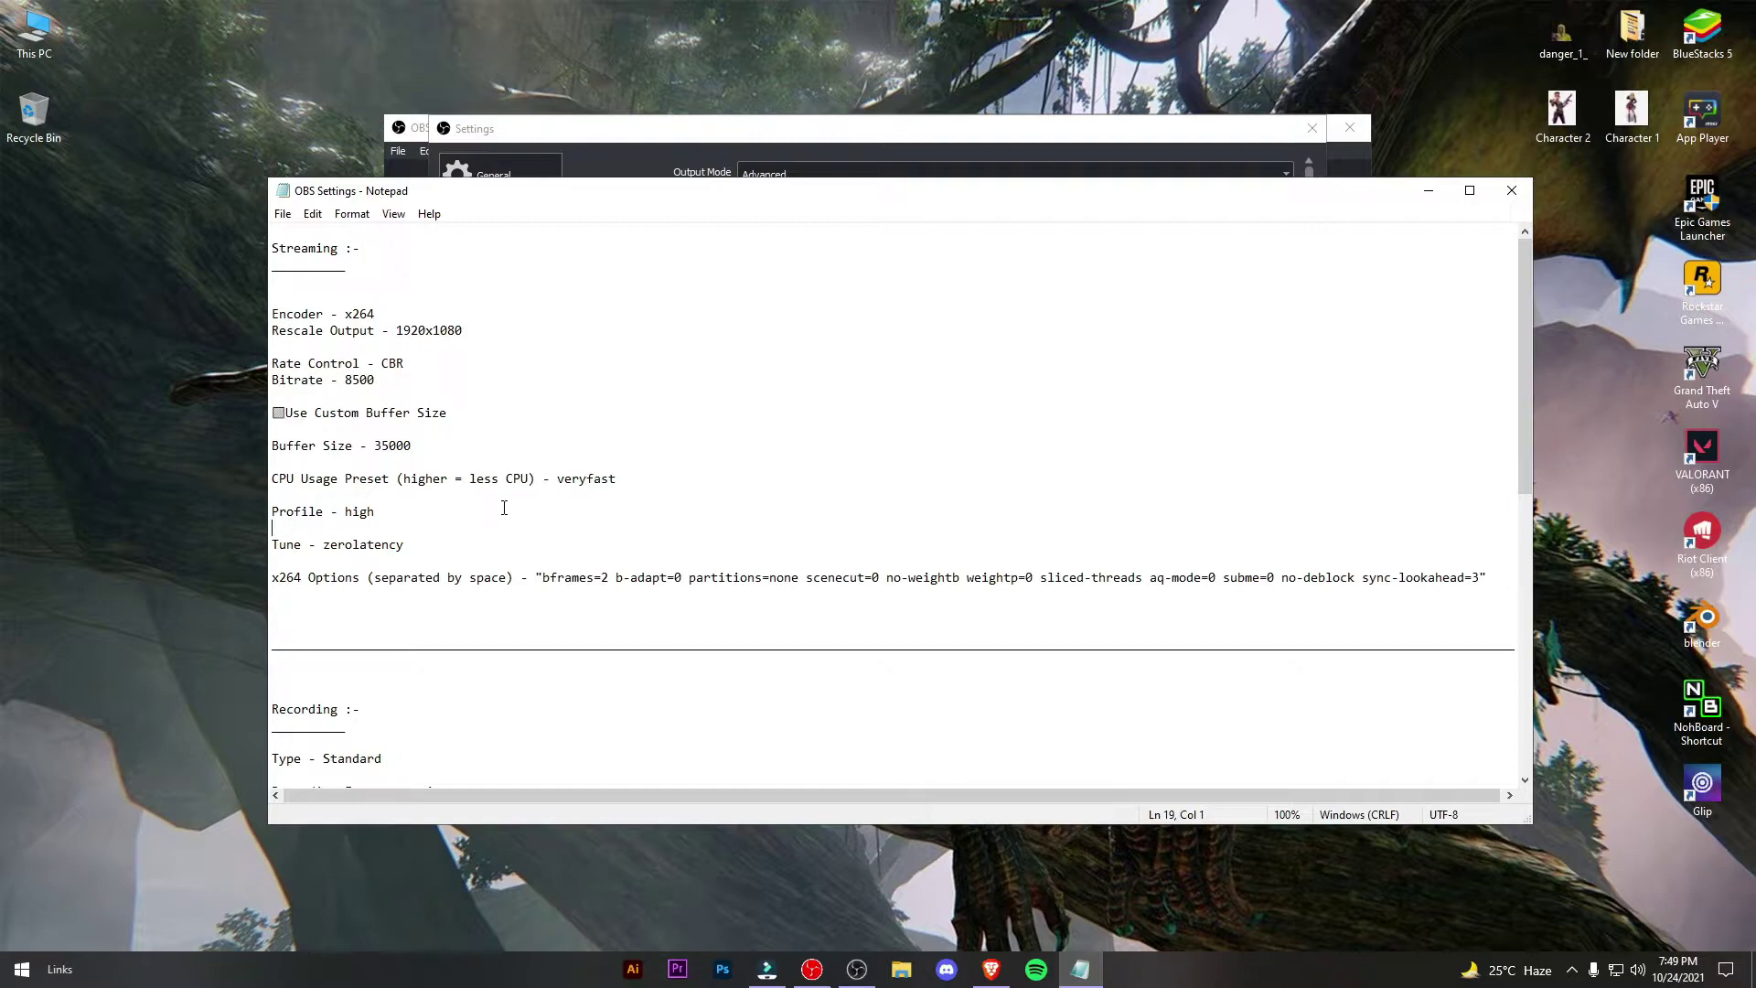
{"action": "left_click_drag", "start_coordinate": [272, 577], "coordinate": [540, 577]}
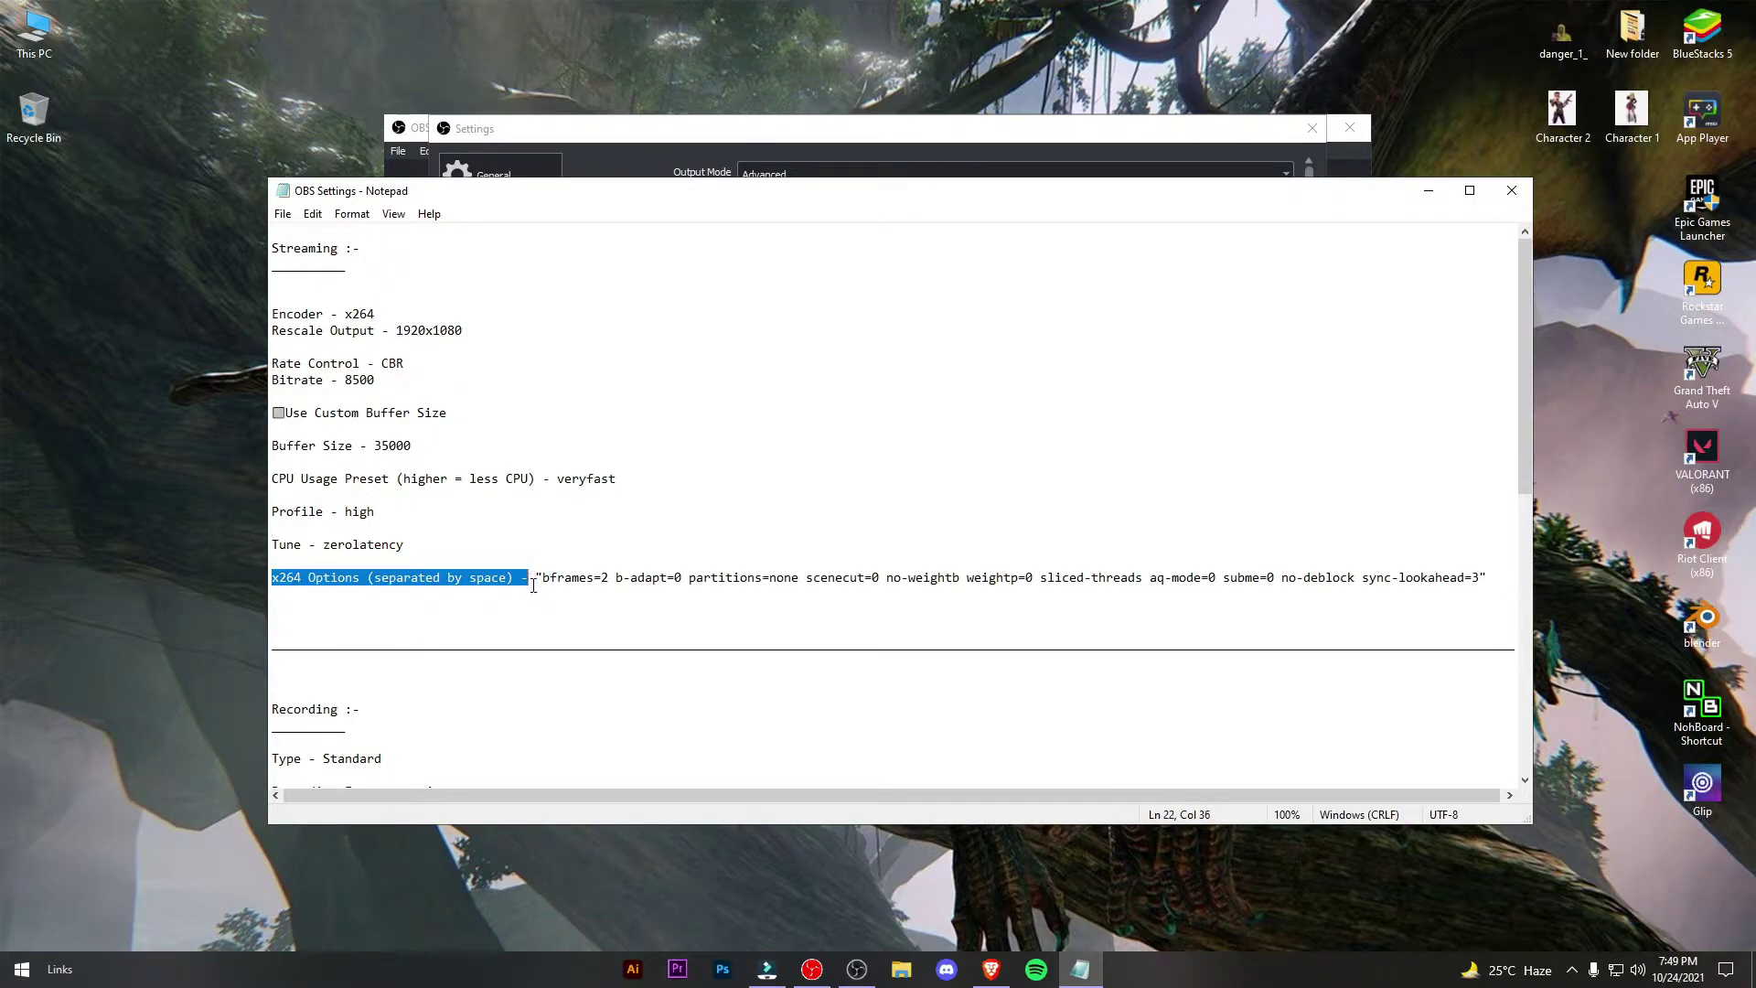
{"action": "left_click", "coordinate": [536, 577]}
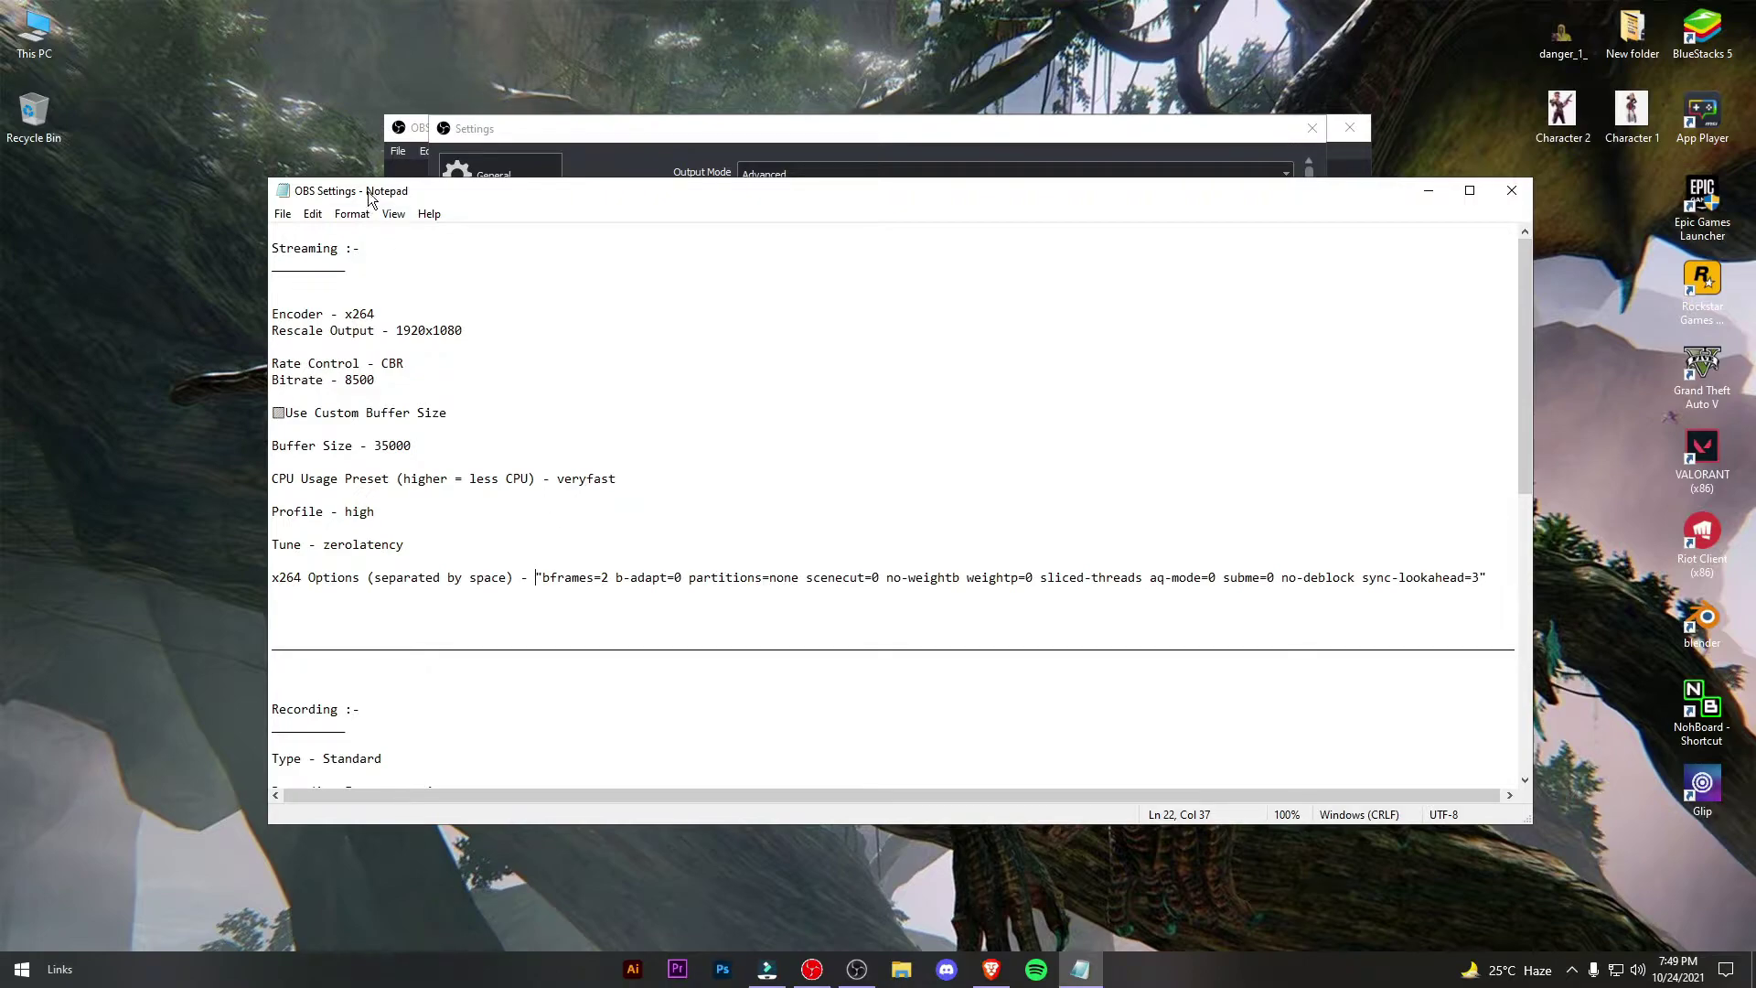
{"action": "left_click_drag", "start_coordinate": [370, 192], "coordinate": [326, 189]}
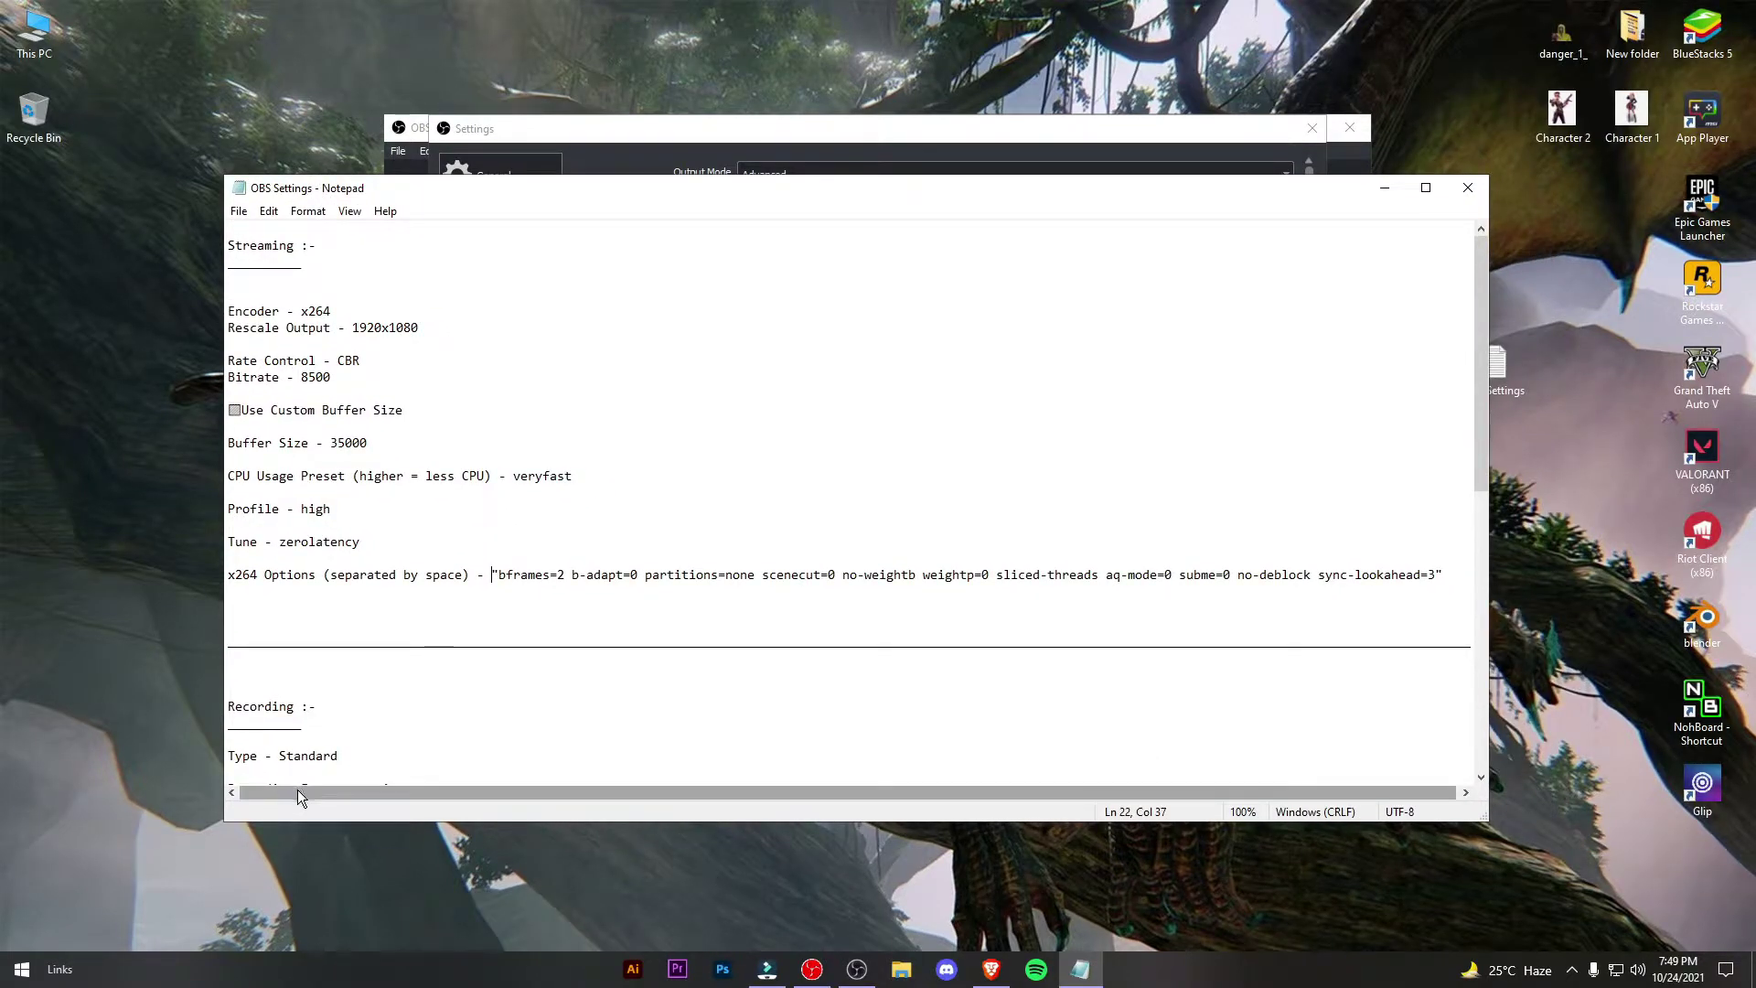
{"action": "scroll", "coordinate": [549, 649], "scroll_direction": "down", "scroll_amount": 6}
{"action": "scroll", "coordinate": [608, 647], "scroll_direction": "up", "scroll_amount": 6}
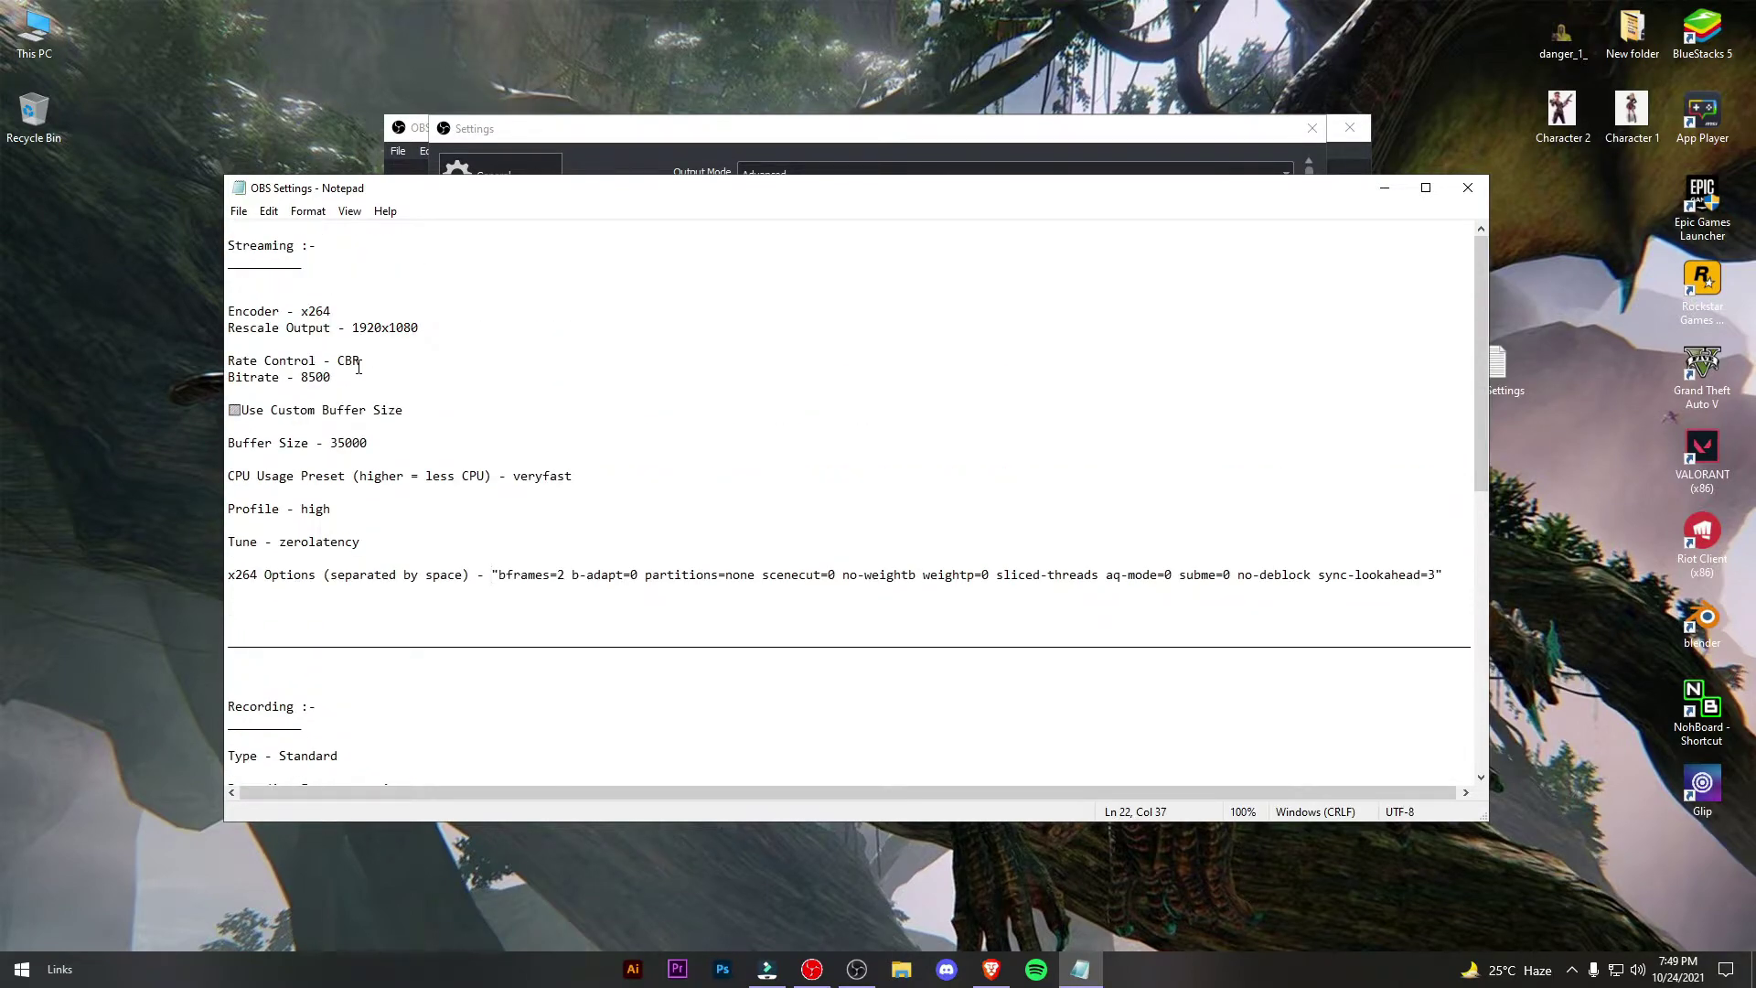
Copy the x264 options string, from bframes=2 through sync-lookahead=3, out of the notes into the streaming encoder's x264 options in OBS.
{"action": "left_click", "coordinate": [497, 575]}
{"action": "left_click_drag", "start_coordinate": [499, 575], "coordinate": [1438, 574]}
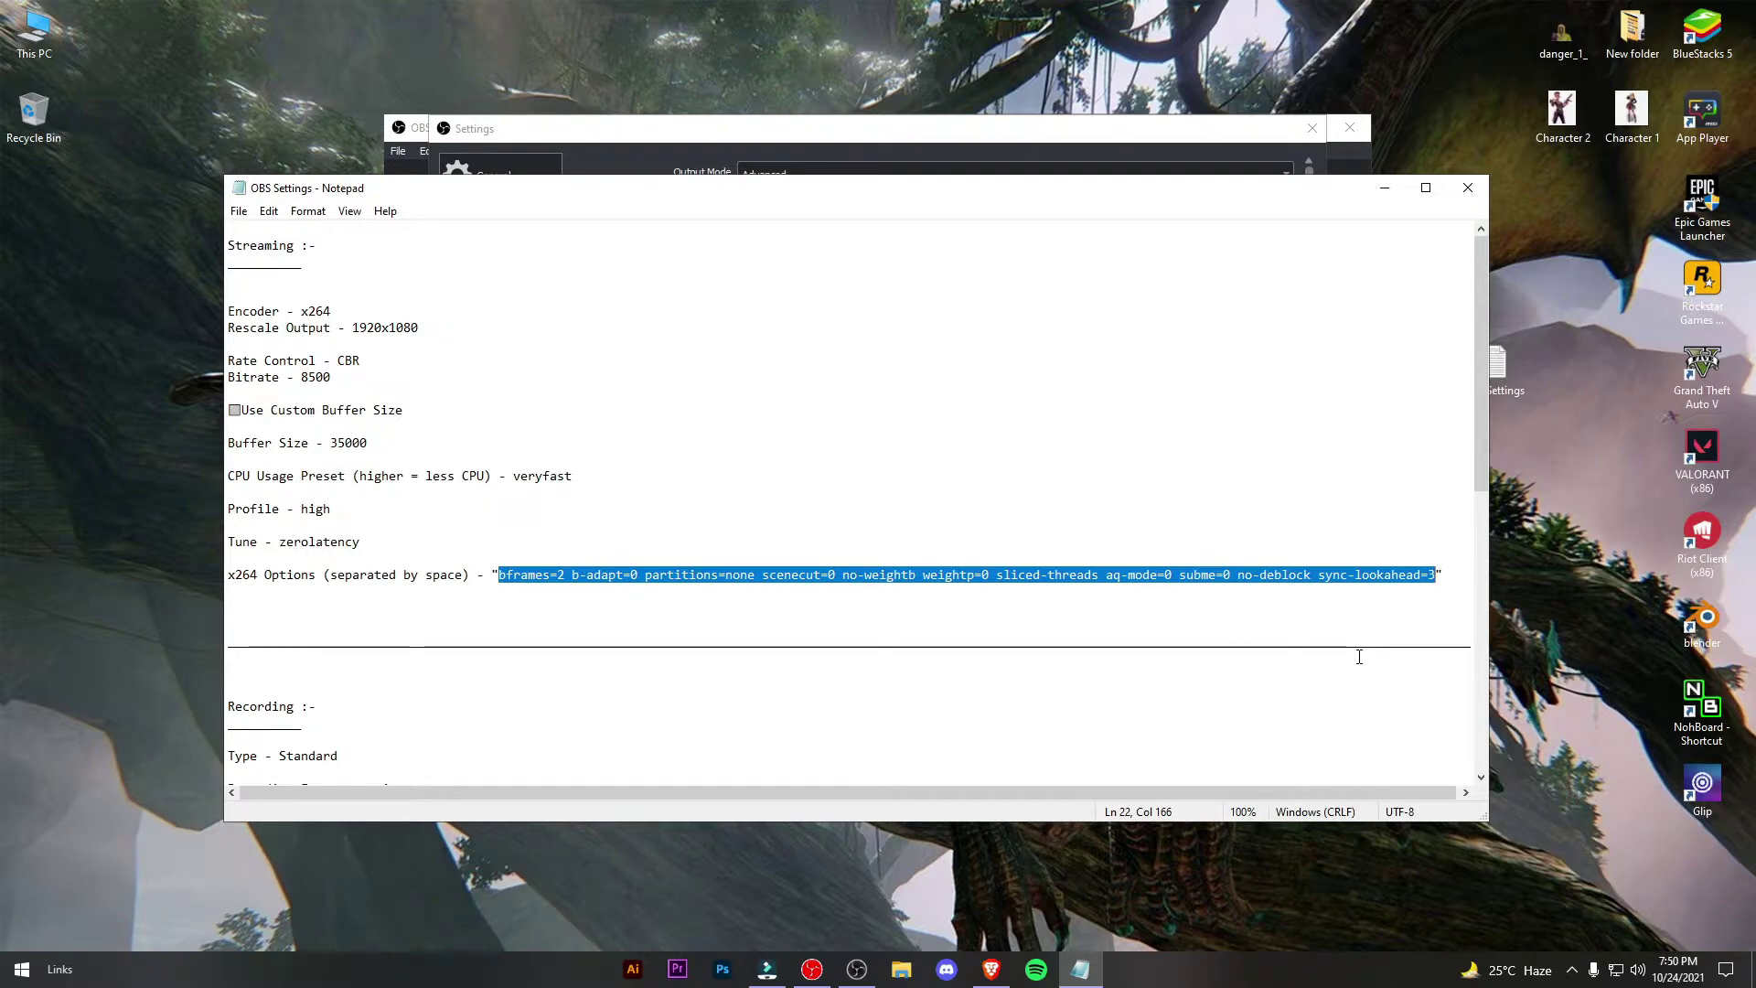
{"action": "left_click", "coordinate": [1383, 187]}
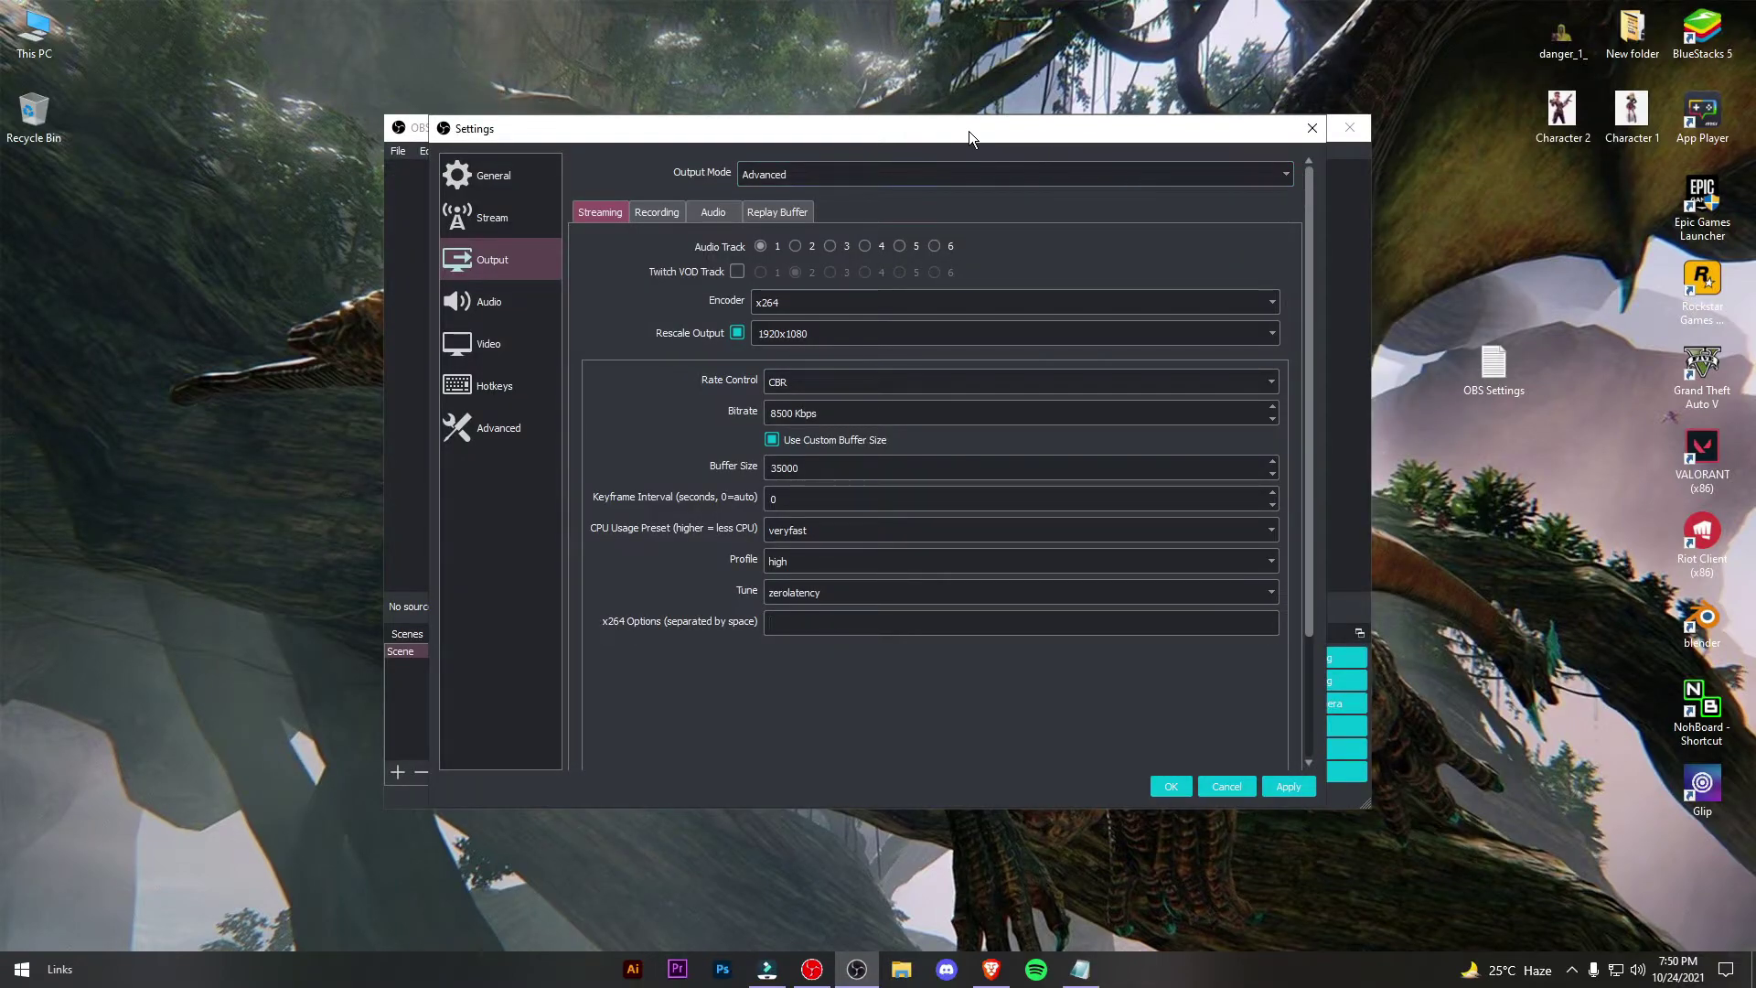
{"action": "left_click", "coordinate": [793, 625]}
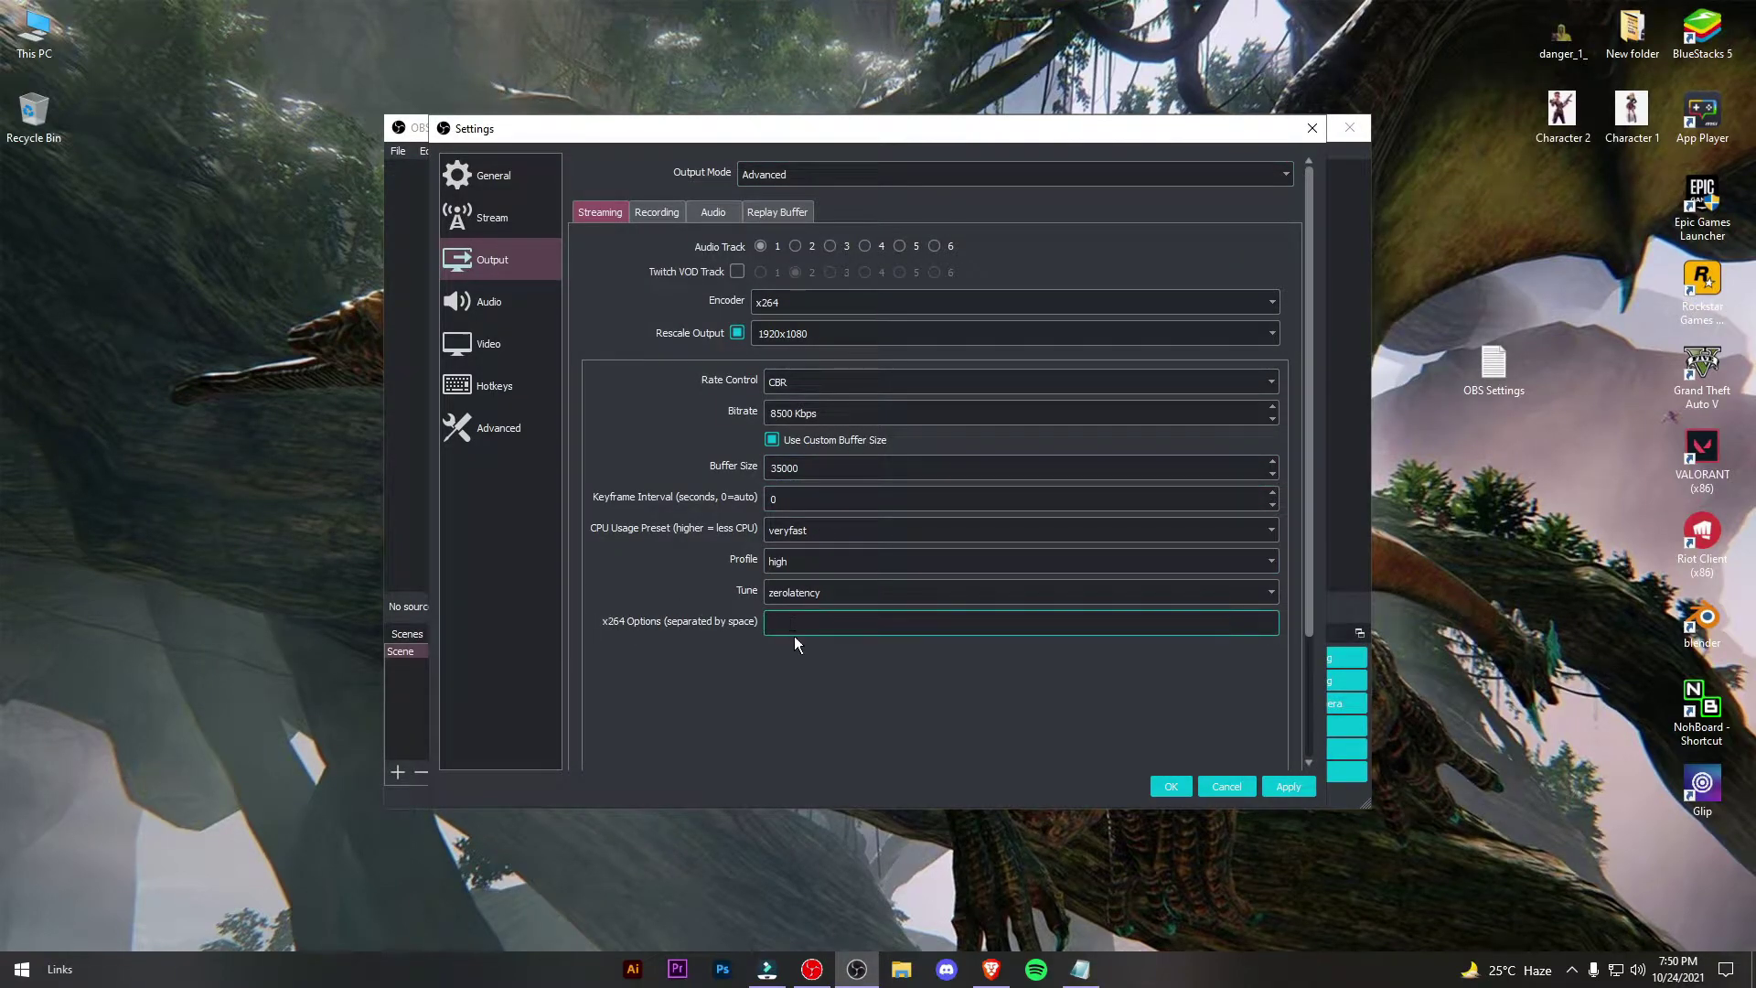
{"action": "key", "text": "ctrl+v"}
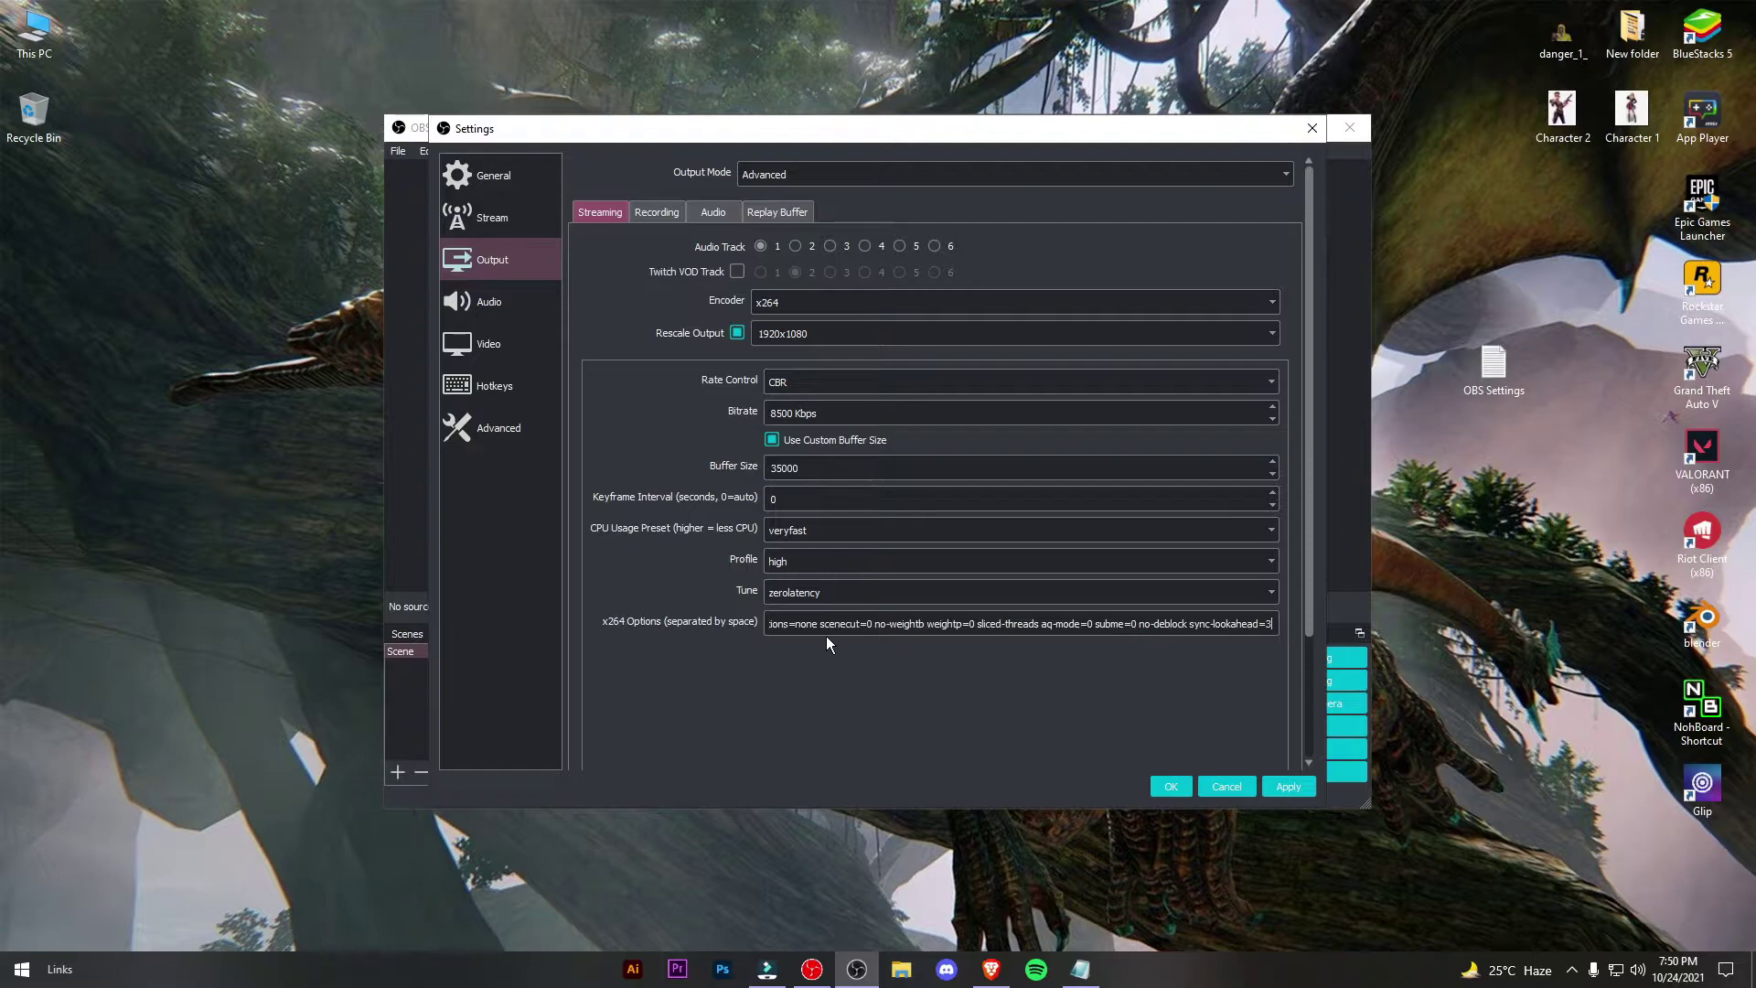
Review the x264 options string and the bitrate in the streaming output settings.
{"action": "left_click_drag", "start_coordinate": [826, 624], "coordinate": [1177, 624]}
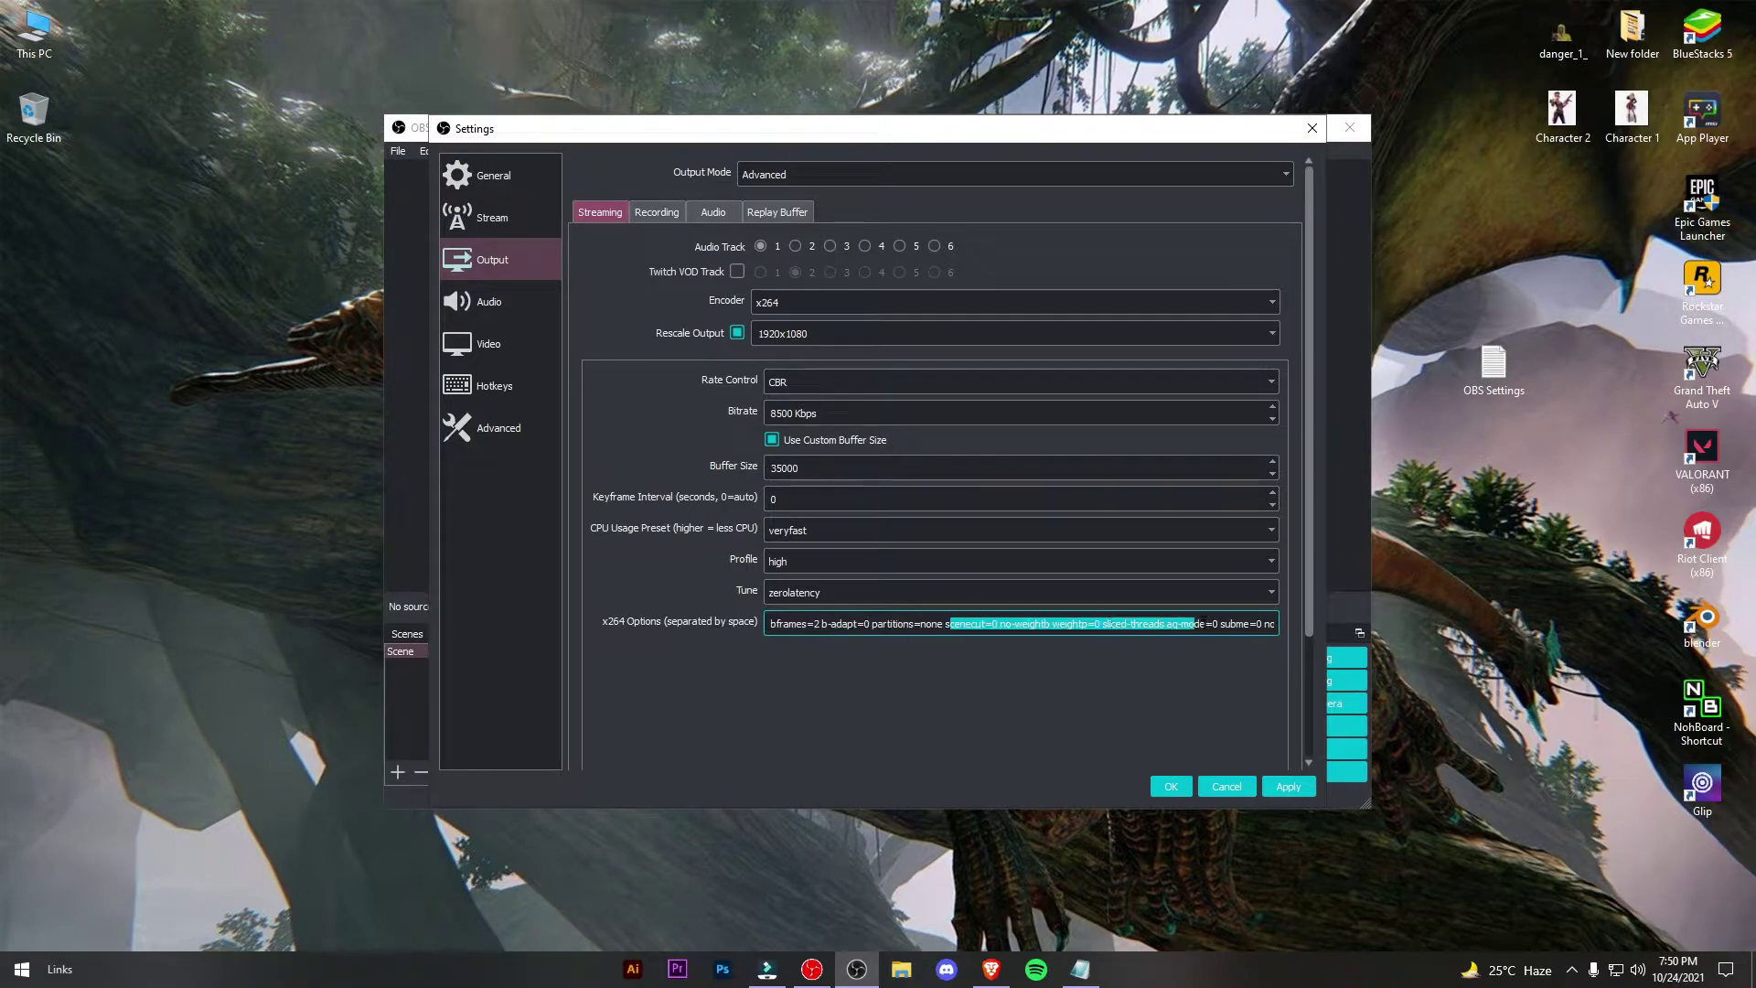
{"action": "left_click", "coordinate": [607, 632]}
{"action": "left_click_drag", "start_coordinate": [770, 623], "coordinate": [880, 624]}
{"action": "left_click", "coordinate": [784, 631]}
{"action": "left_click", "coordinate": [741, 615]}
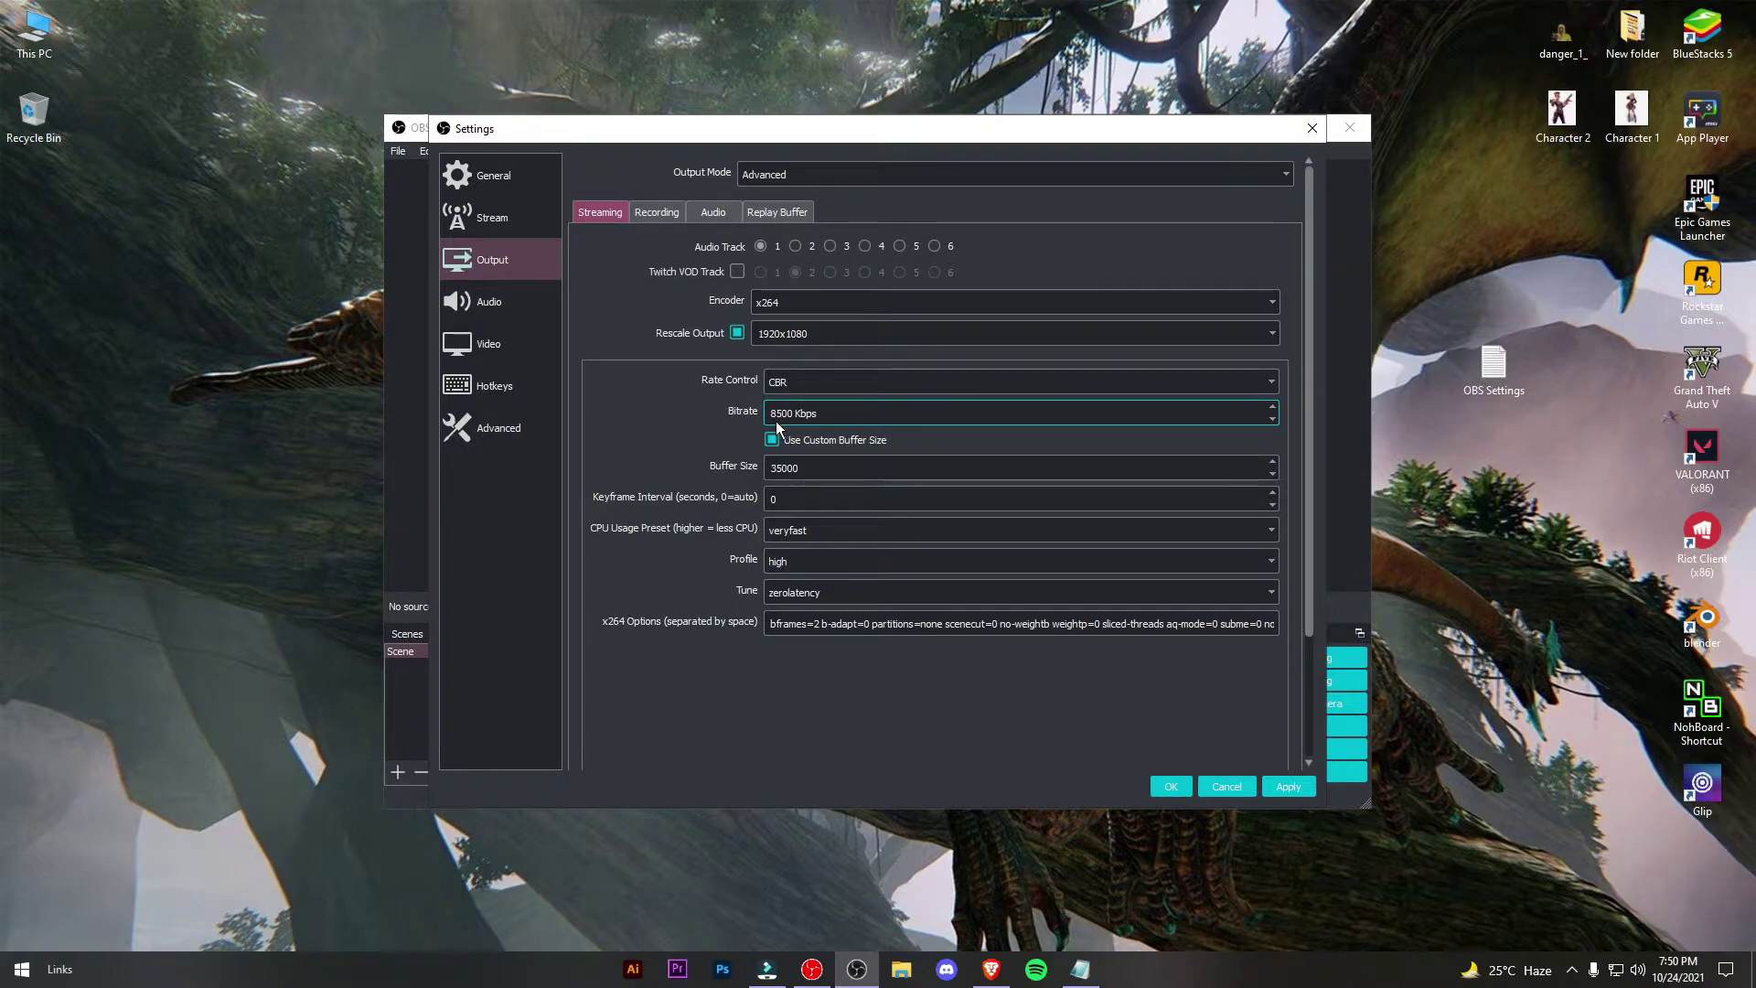
{"action": "left_click_drag", "start_coordinate": [771, 412], "coordinate": [820, 411]}
{"action": "left_click", "coordinate": [838, 410]}
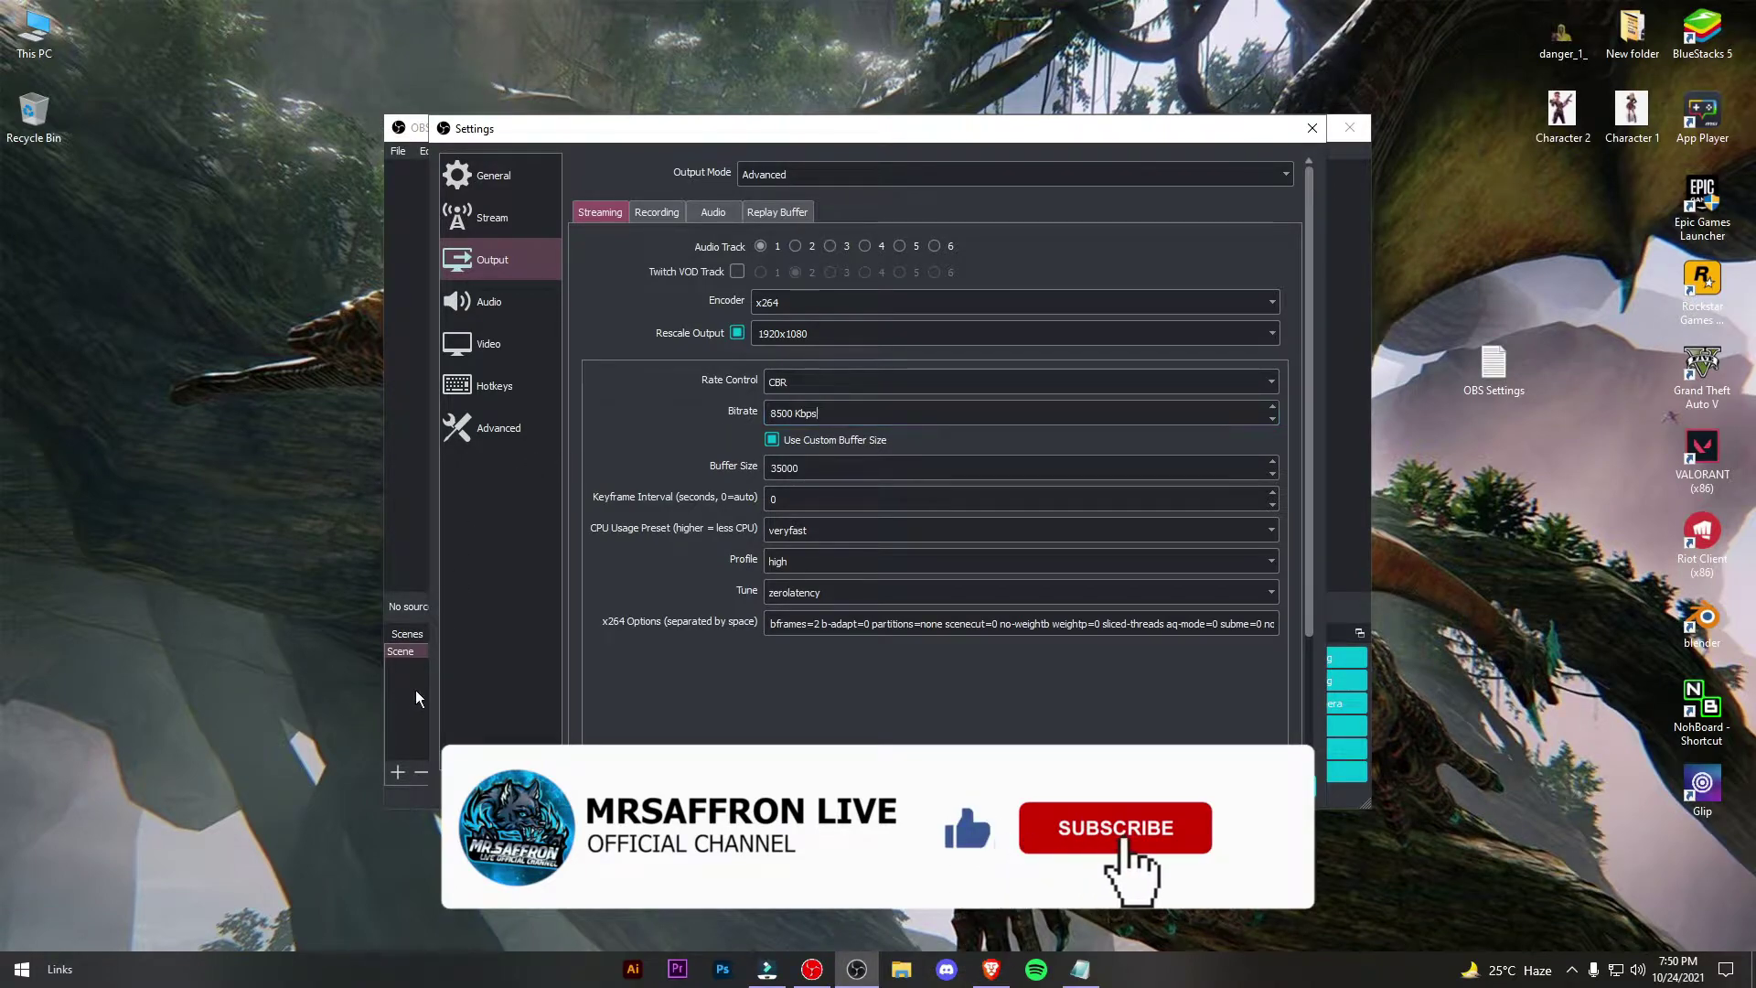
{"action": "left_click_drag", "start_coordinate": [771, 413], "coordinate": [820, 414]}
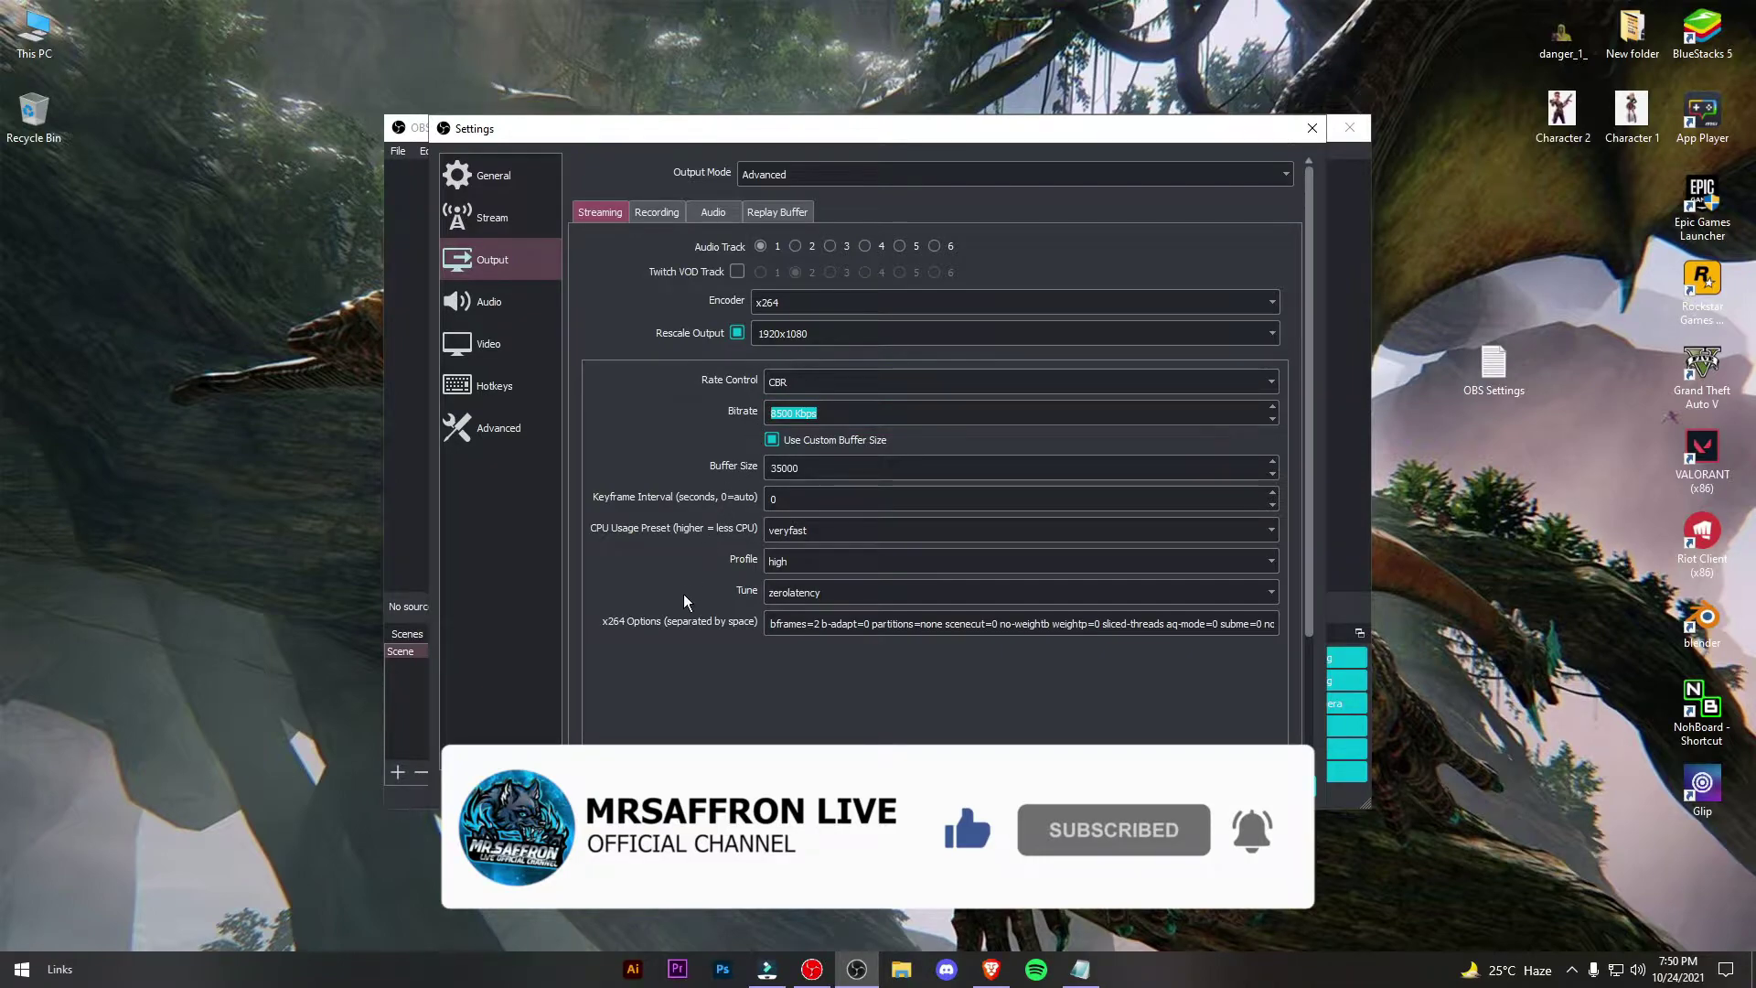
{"action": "left_click", "coordinate": [708, 728]}
{"action": "left_click_drag", "start_coordinate": [810, 414], "coordinate": [768, 413]}
{"action": "left_click", "coordinate": [713, 633]}
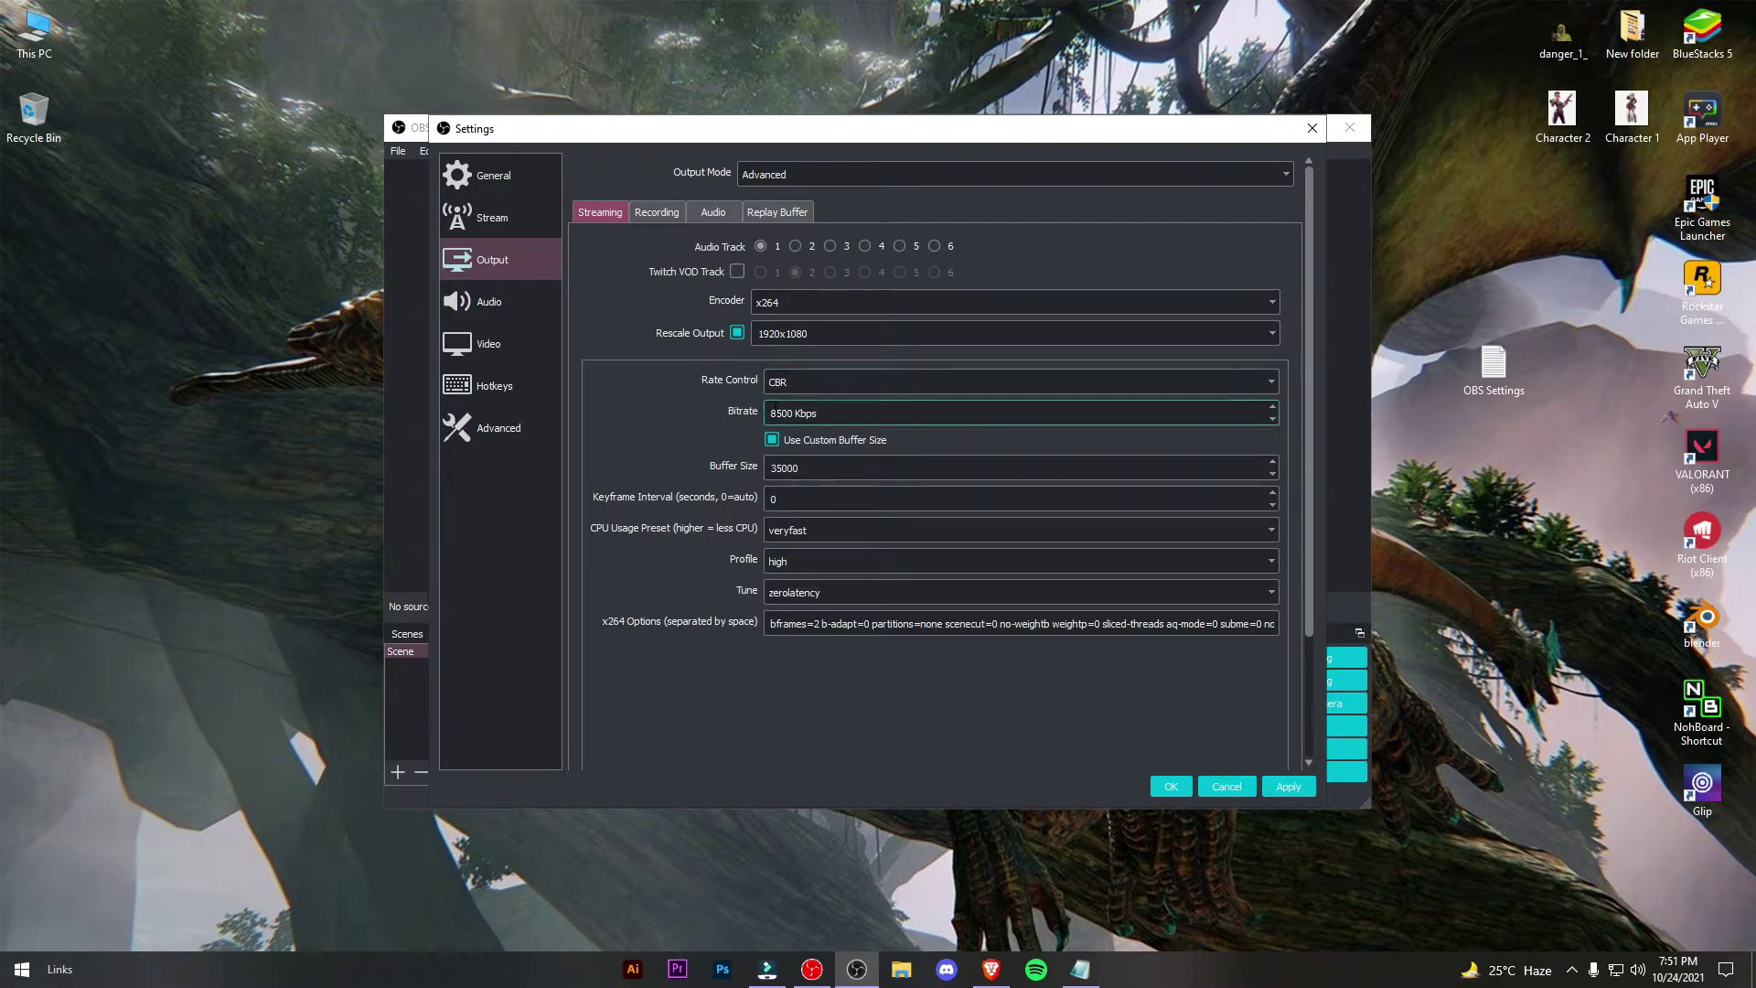
{"action": "mouse_move", "coordinate": [774, 408]}
{"action": "left_mouse_down"}
{"action": "mouse_move", "coordinate": [802, 419]}
{"action": "mouse_move", "coordinate": [766, 421]}
{"action": "left_mouse_up"}
{"action": "left_click", "coordinate": [681, 454]}
In the recording output settings, keep the type Standard and set the recording path to D:/Edit.
{"action": "left_click", "coordinate": [671, 218]}
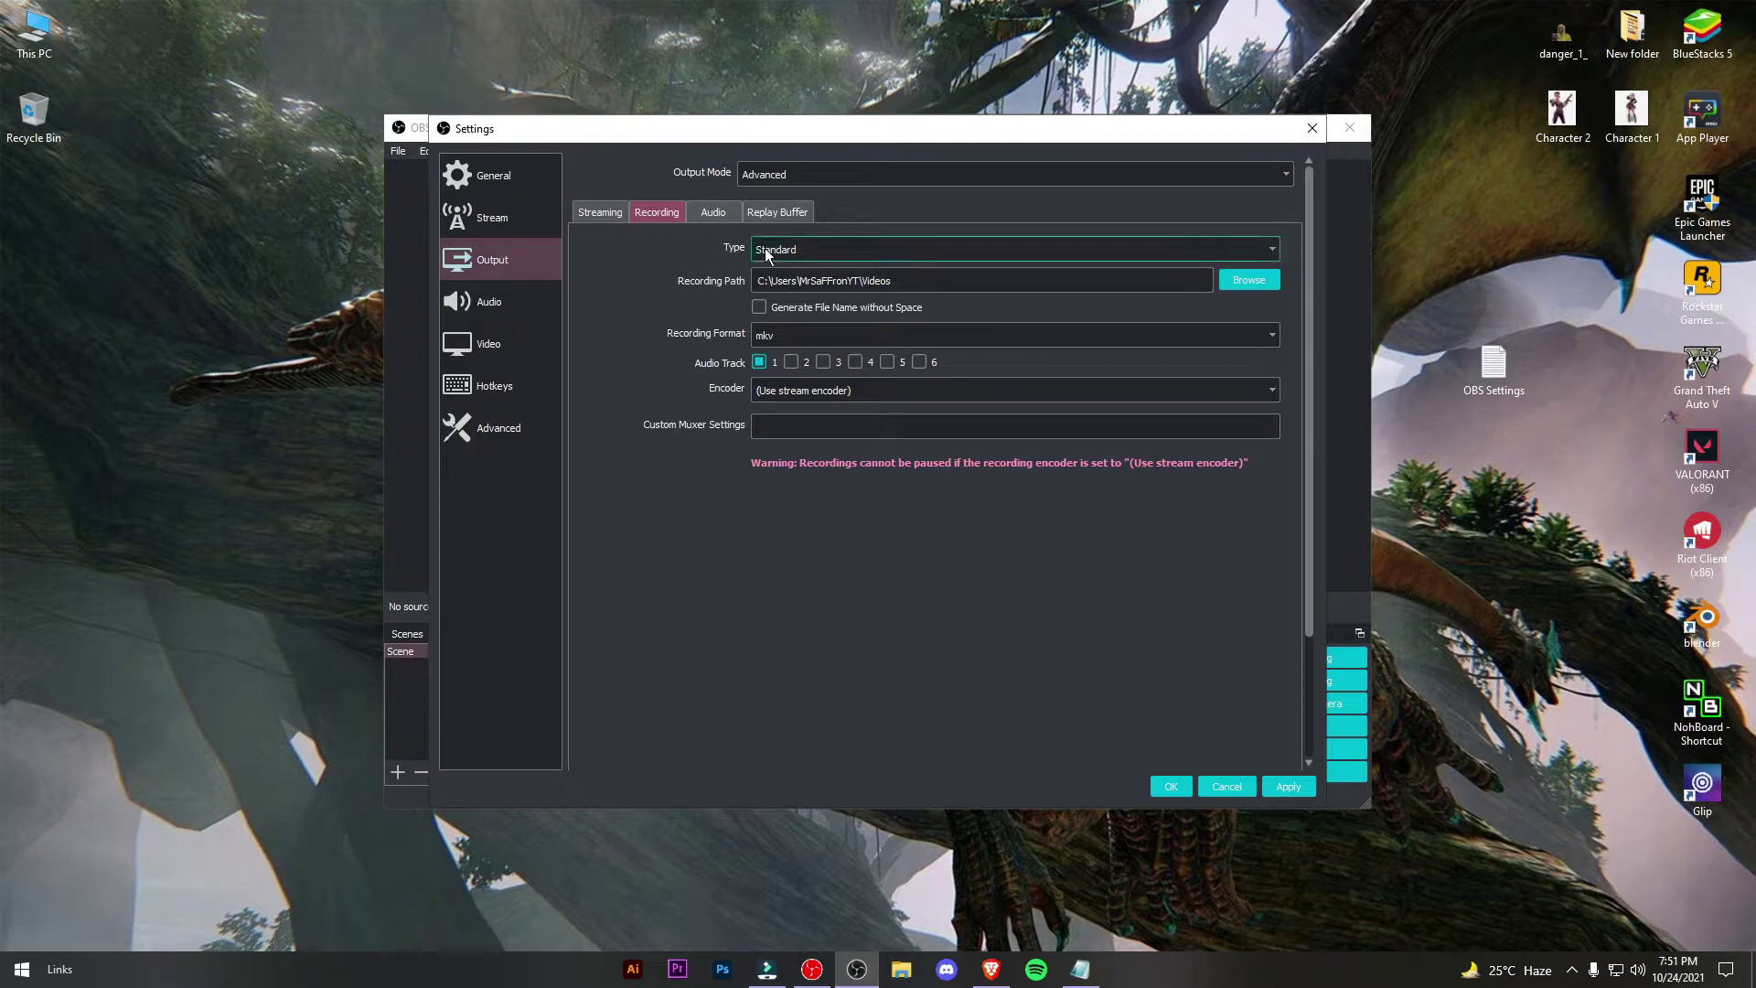
{"action": "left_click", "coordinate": [800, 250]}
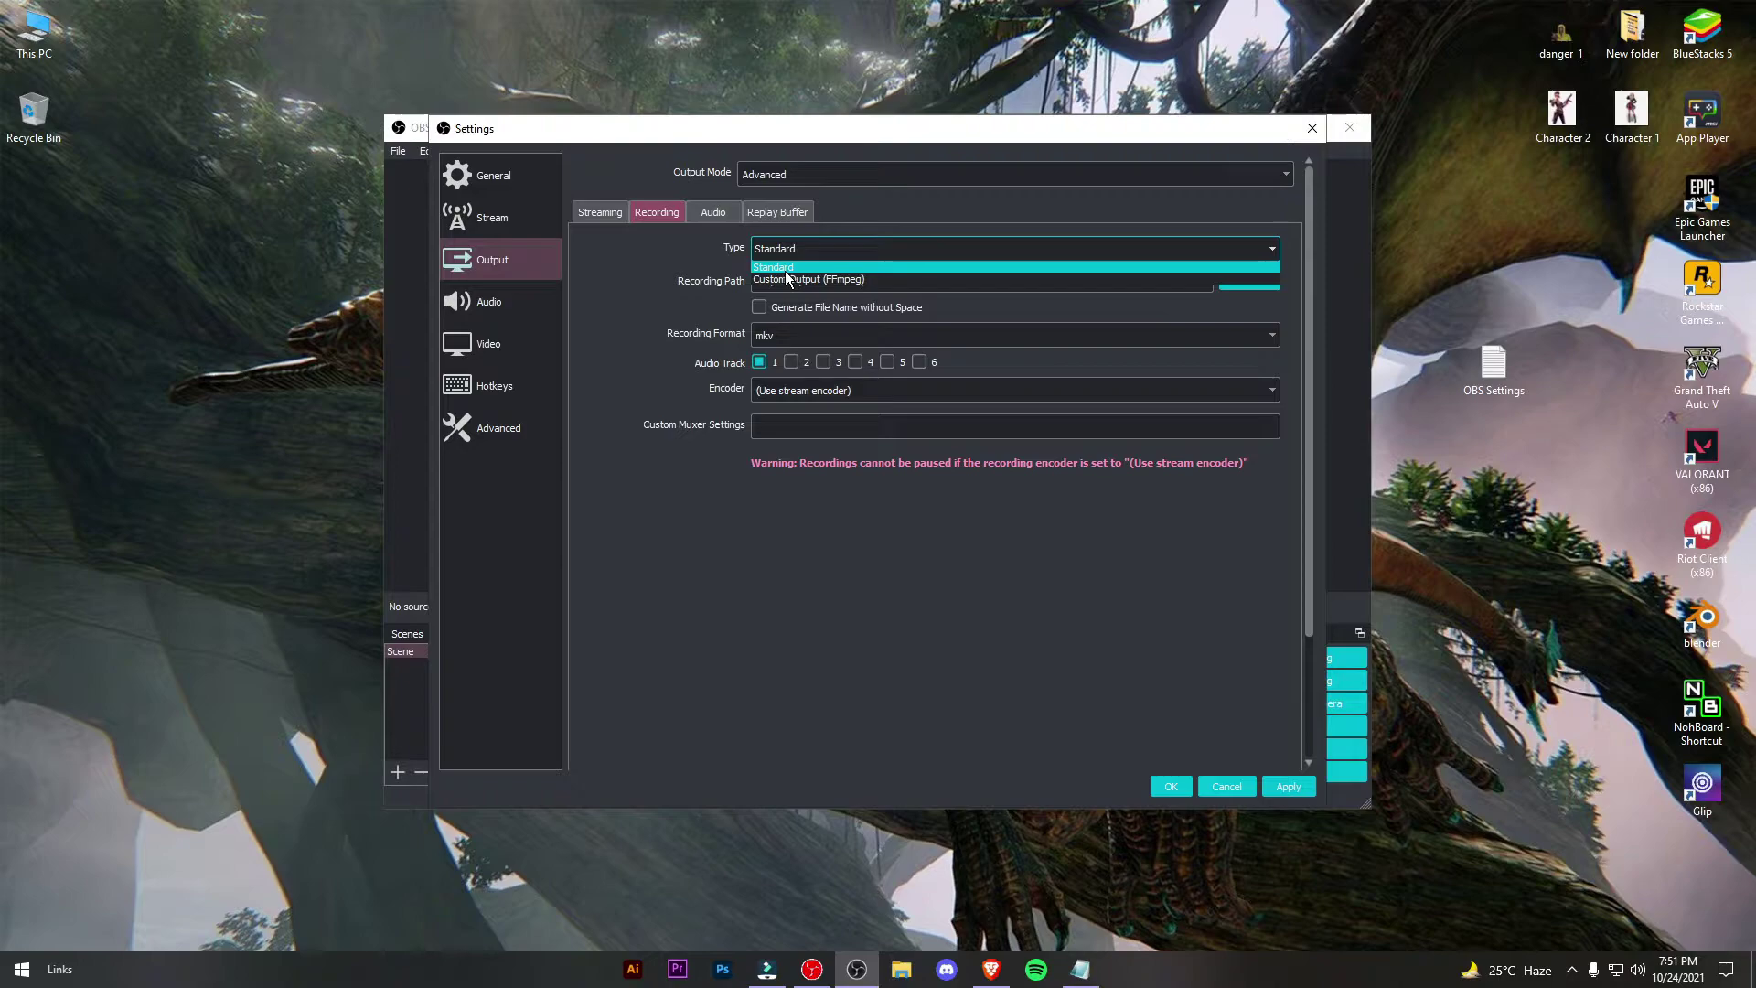
{"action": "left_click", "coordinate": [784, 267]}
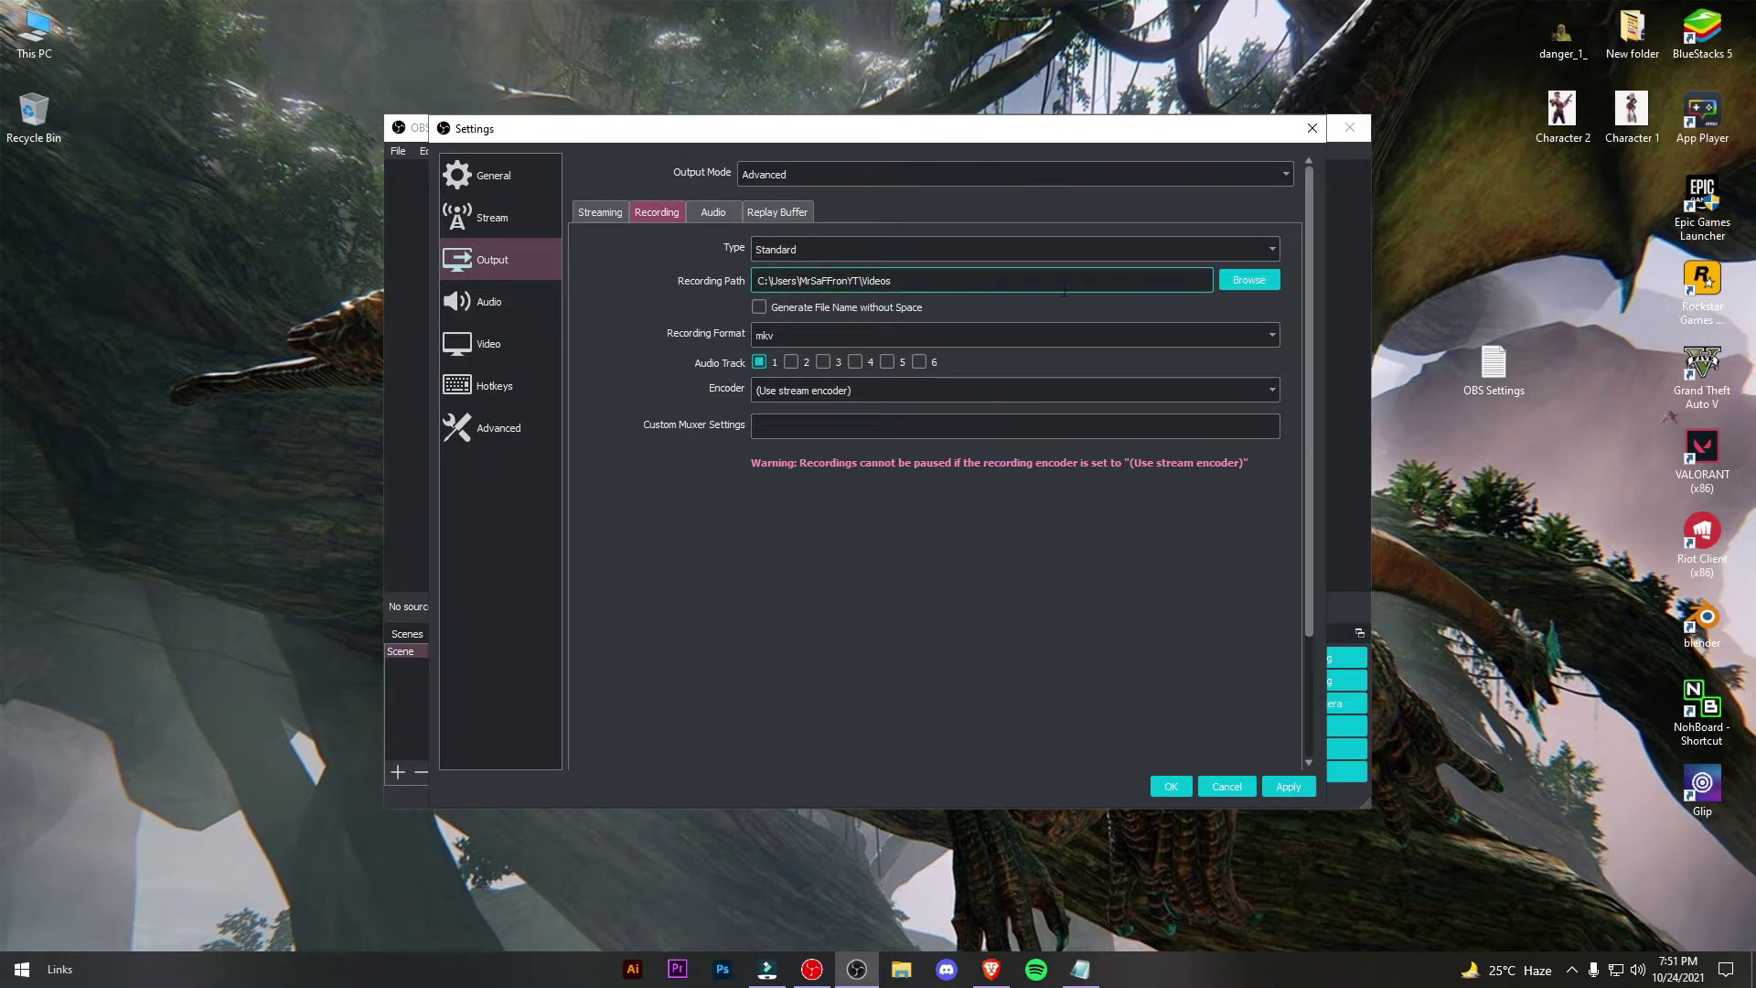
{"action": "triple_click", "coordinate": [815, 281]}
{"action": "type", "text": "D:/Edit"}
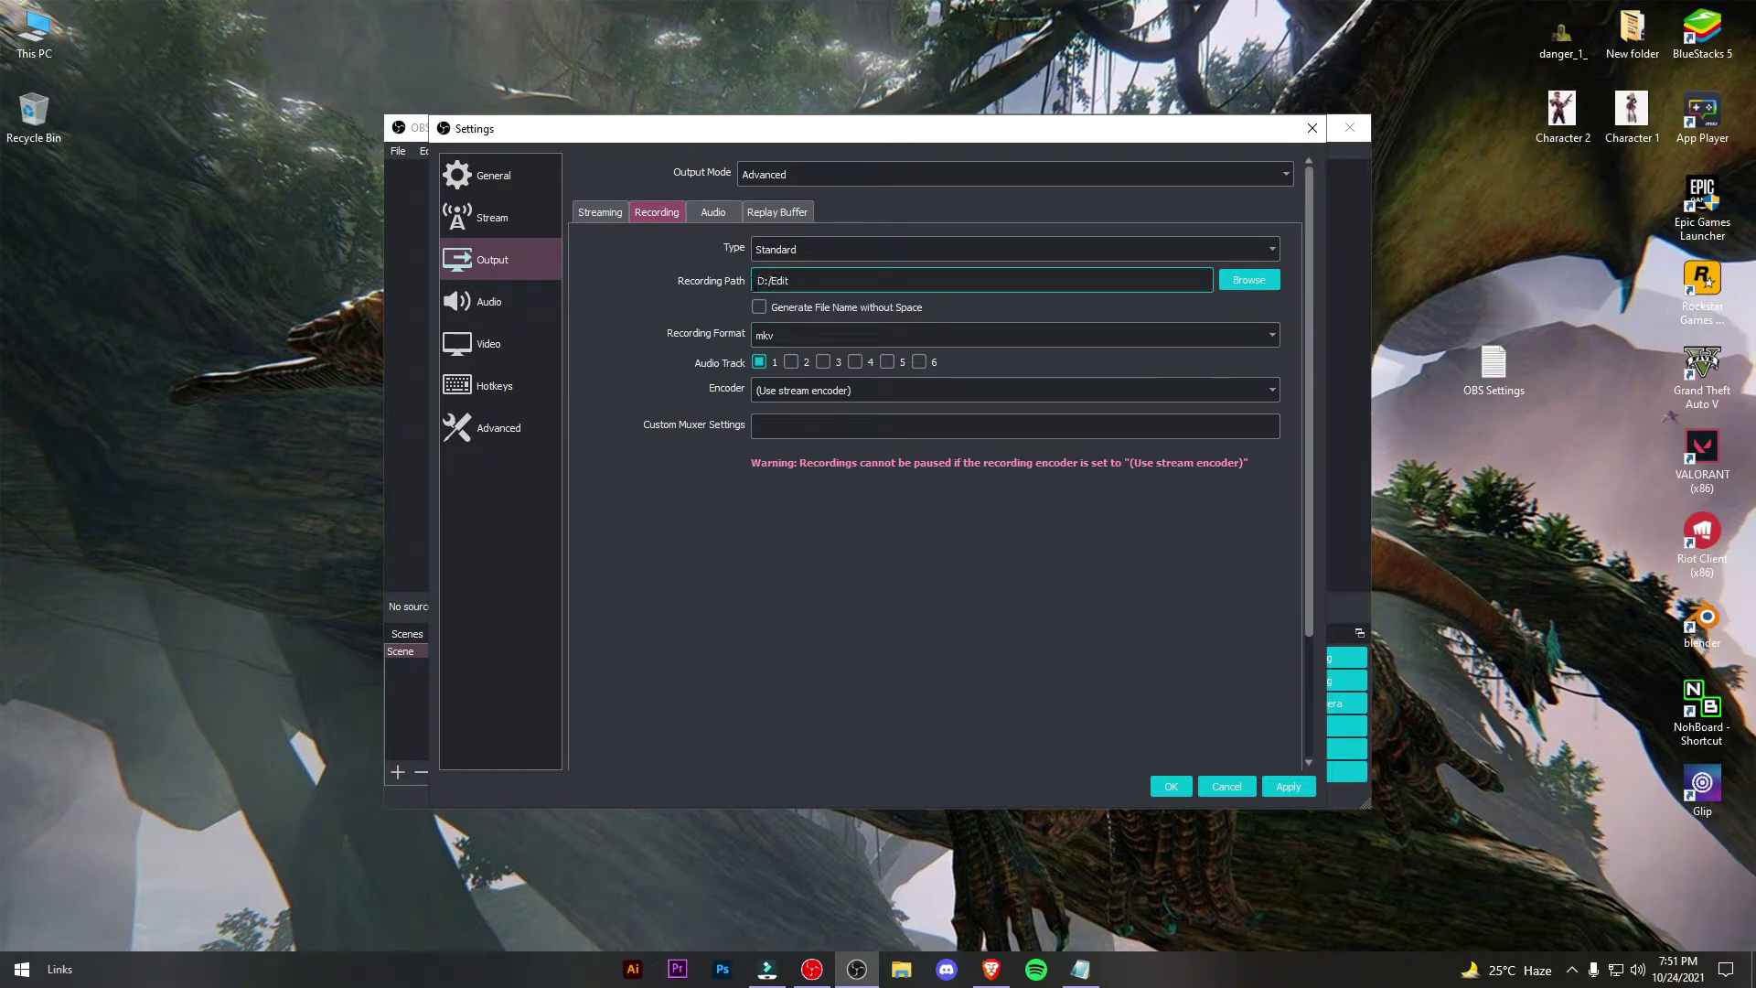
Set the recording format to mp4 and enable audio track 2 in addition to track 1.
{"action": "left_click", "coordinate": [786, 335]}
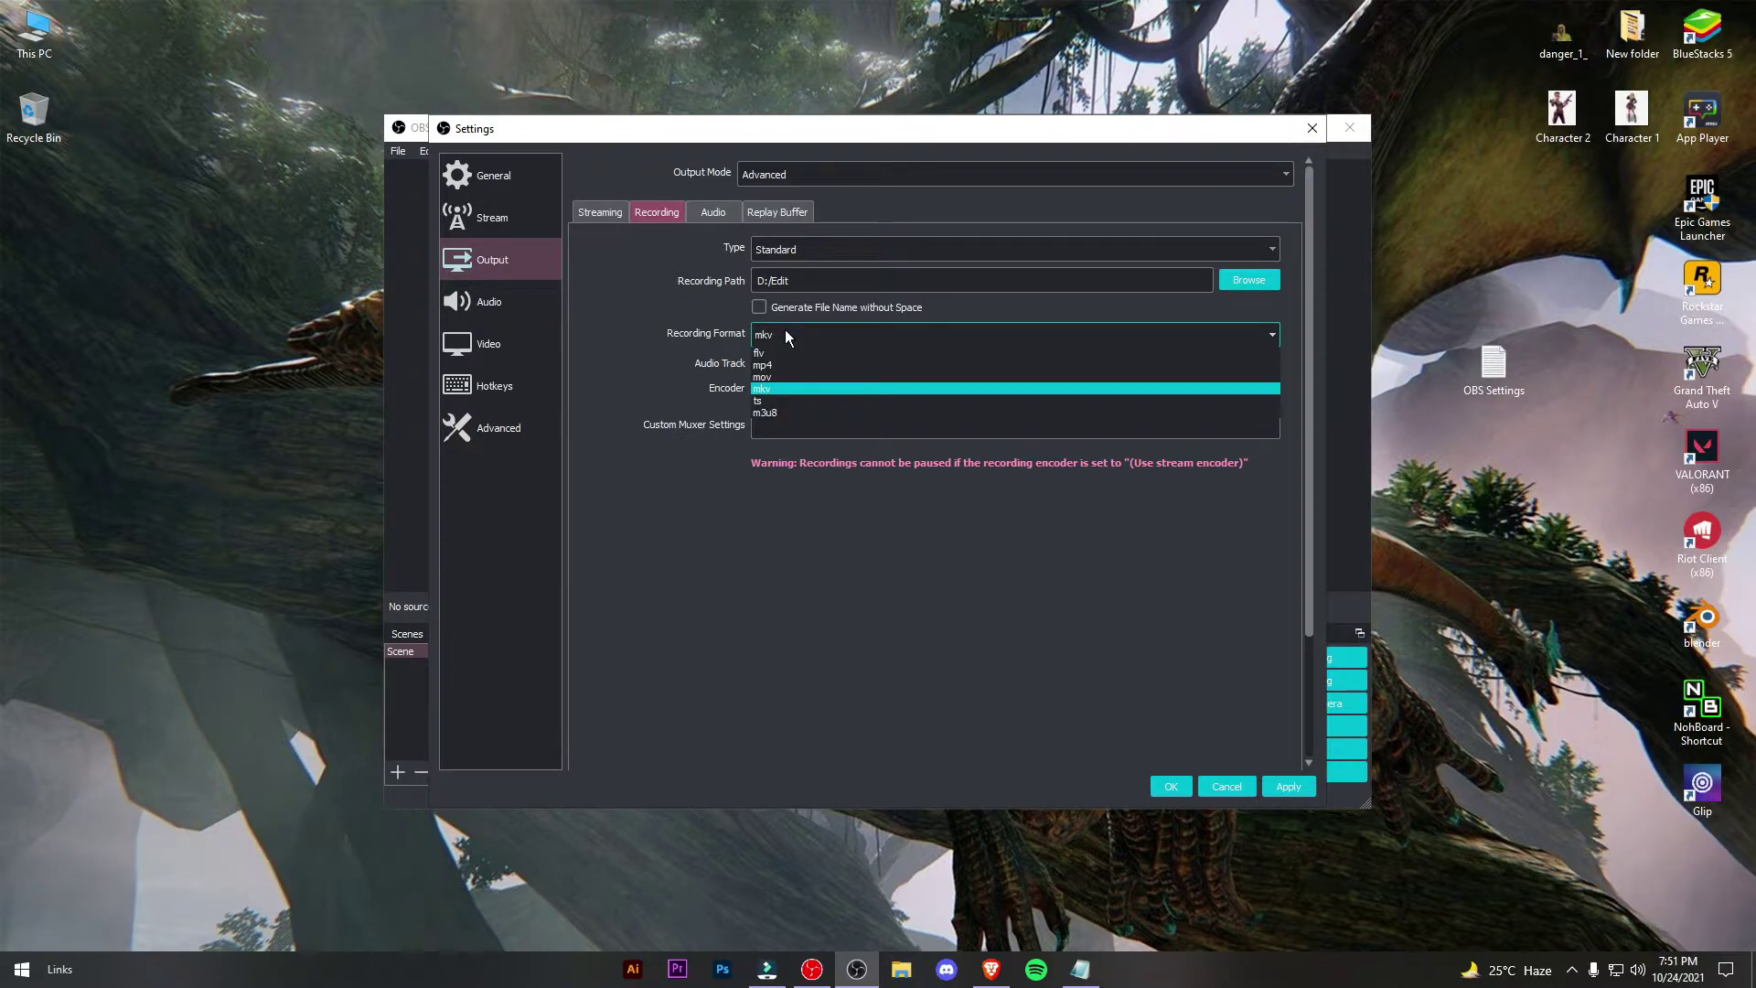
{"action": "left_click", "coordinate": [790, 368]}
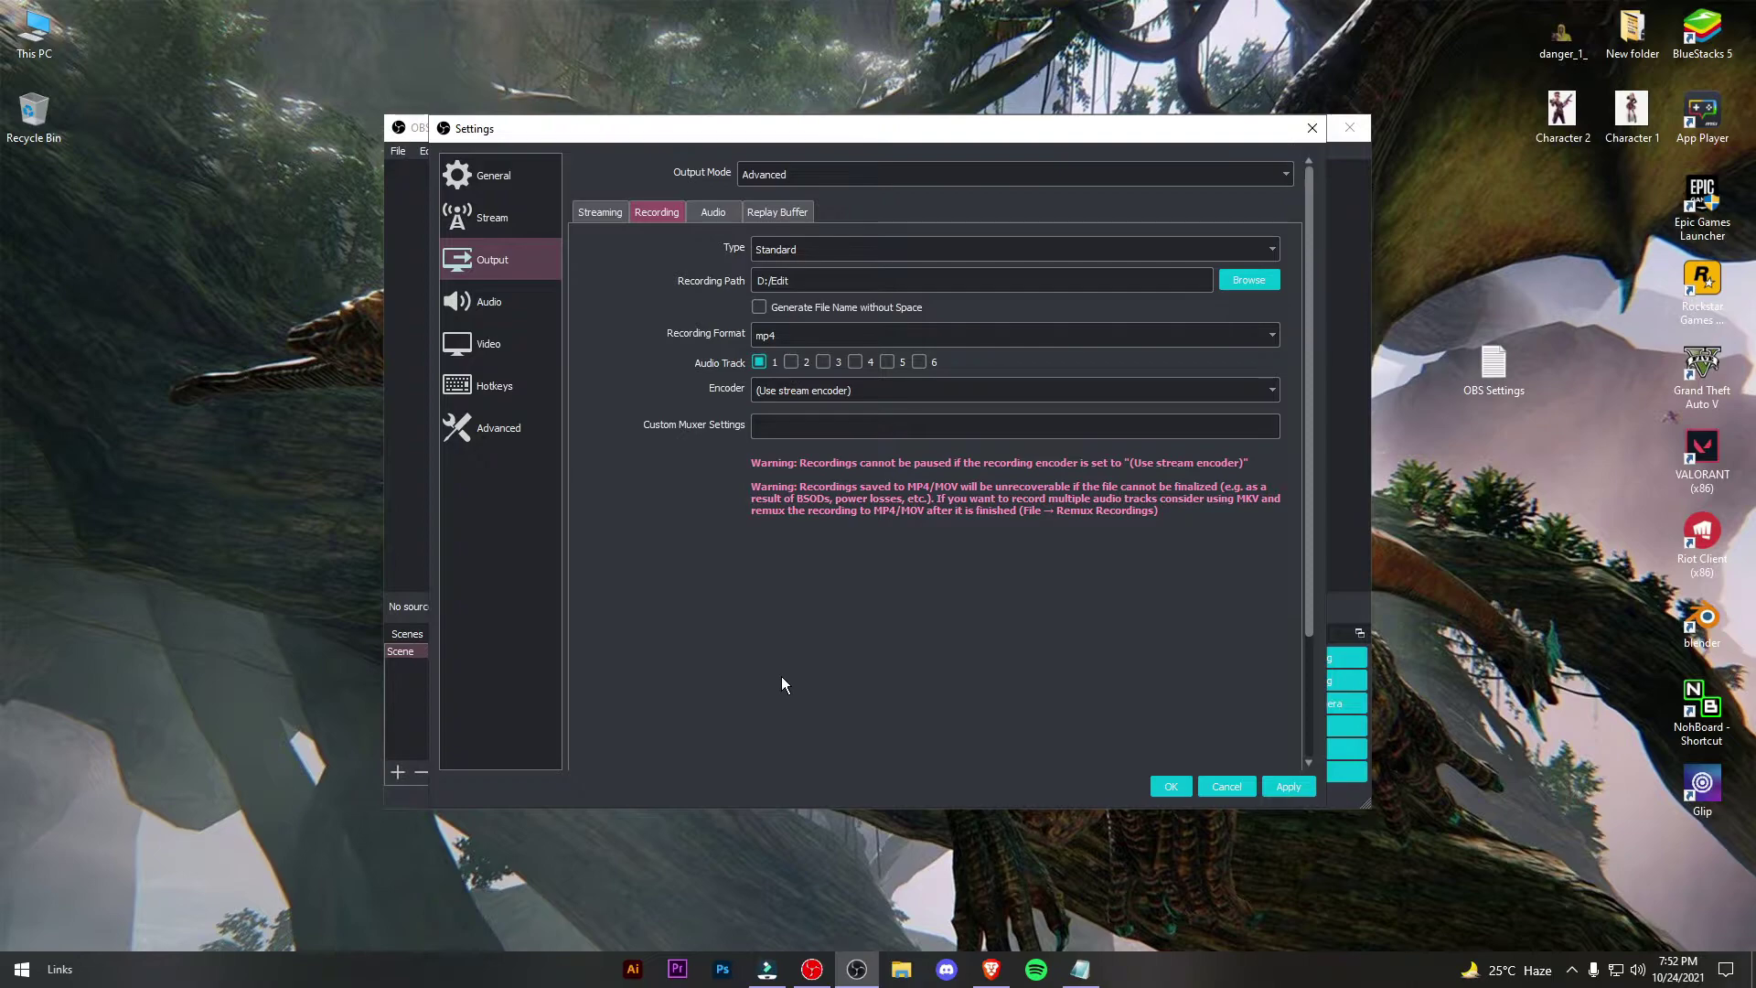
{"action": "left_click", "coordinate": [783, 331]}
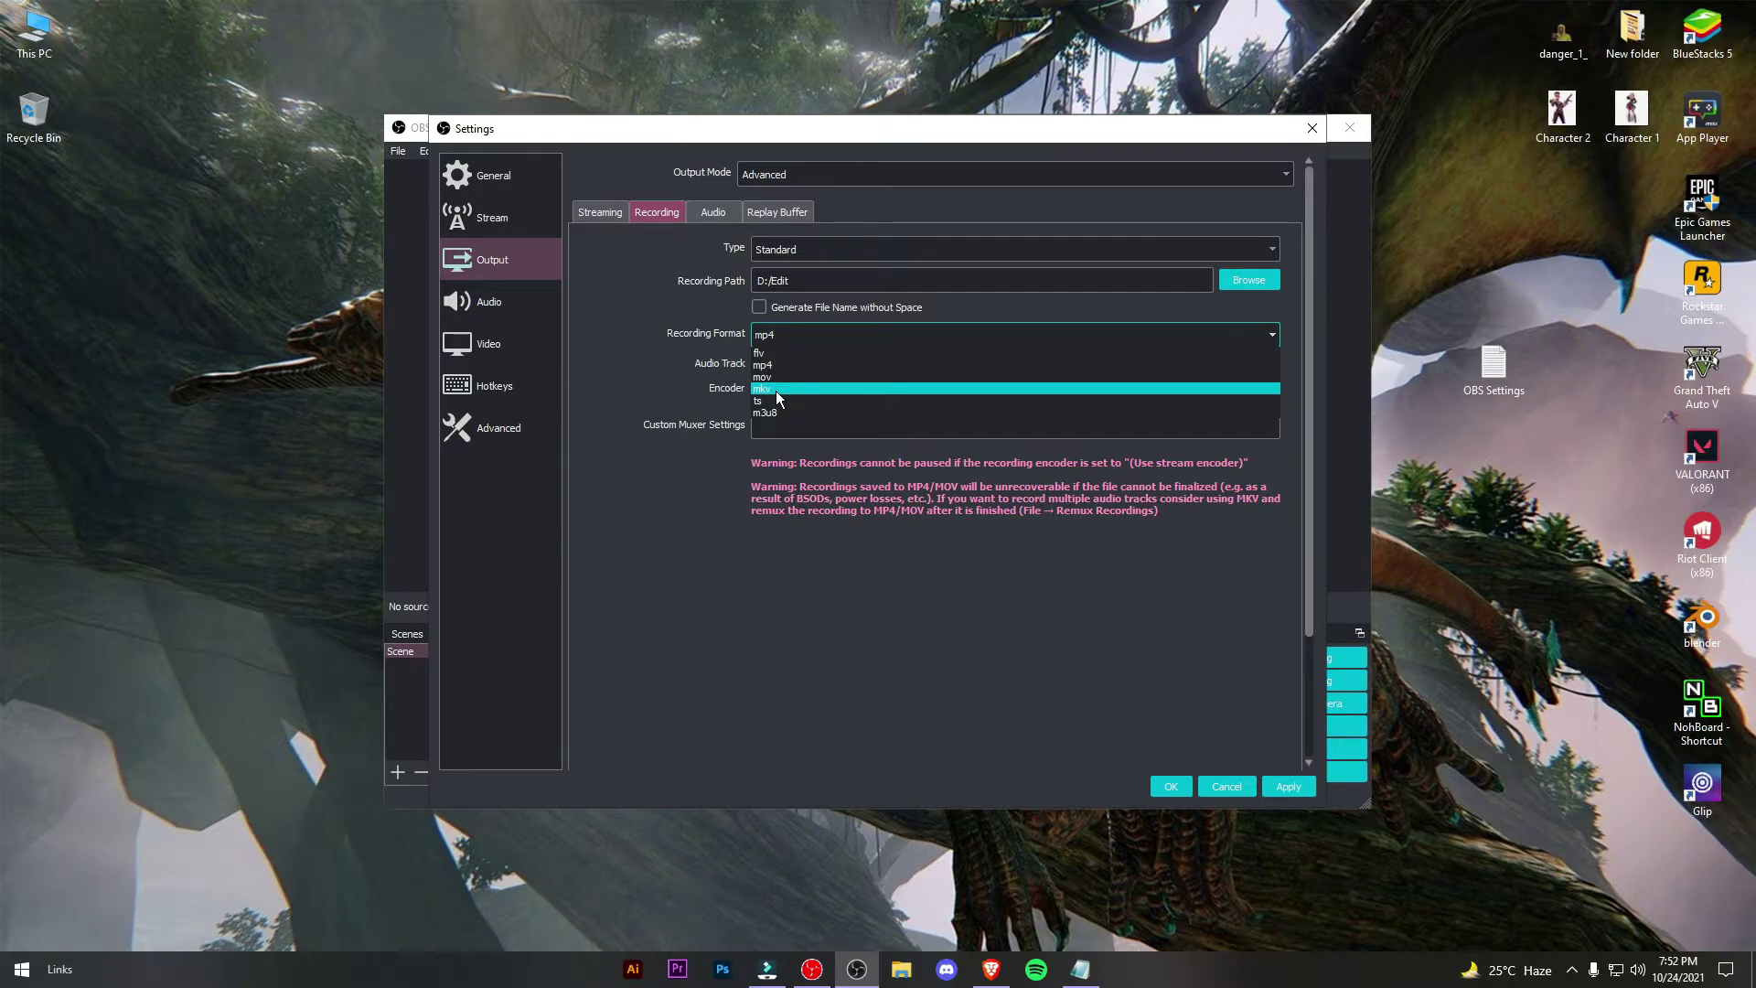
{"action": "left_click", "coordinate": [769, 365]}
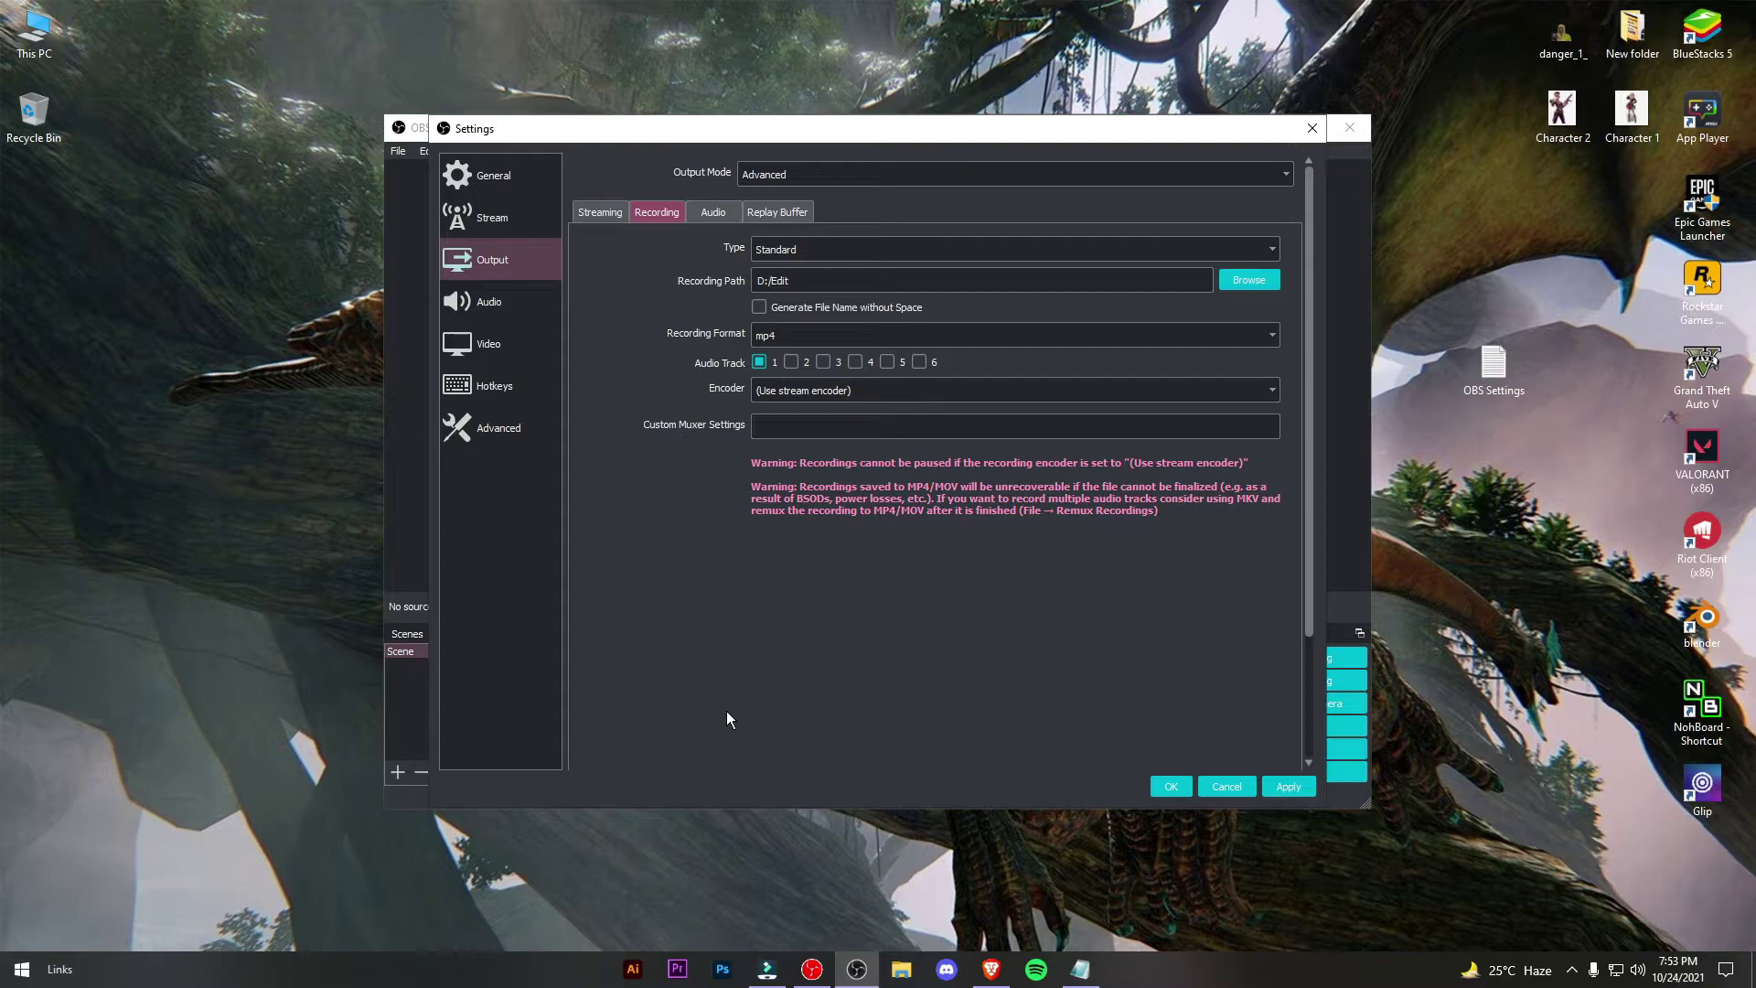
{"action": "left_click", "coordinate": [791, 362]}
Set the recording encoder to x264 and enable rescaled output at 1920x1080.
{"action": "left_click", "coordinate": [600, 215]}
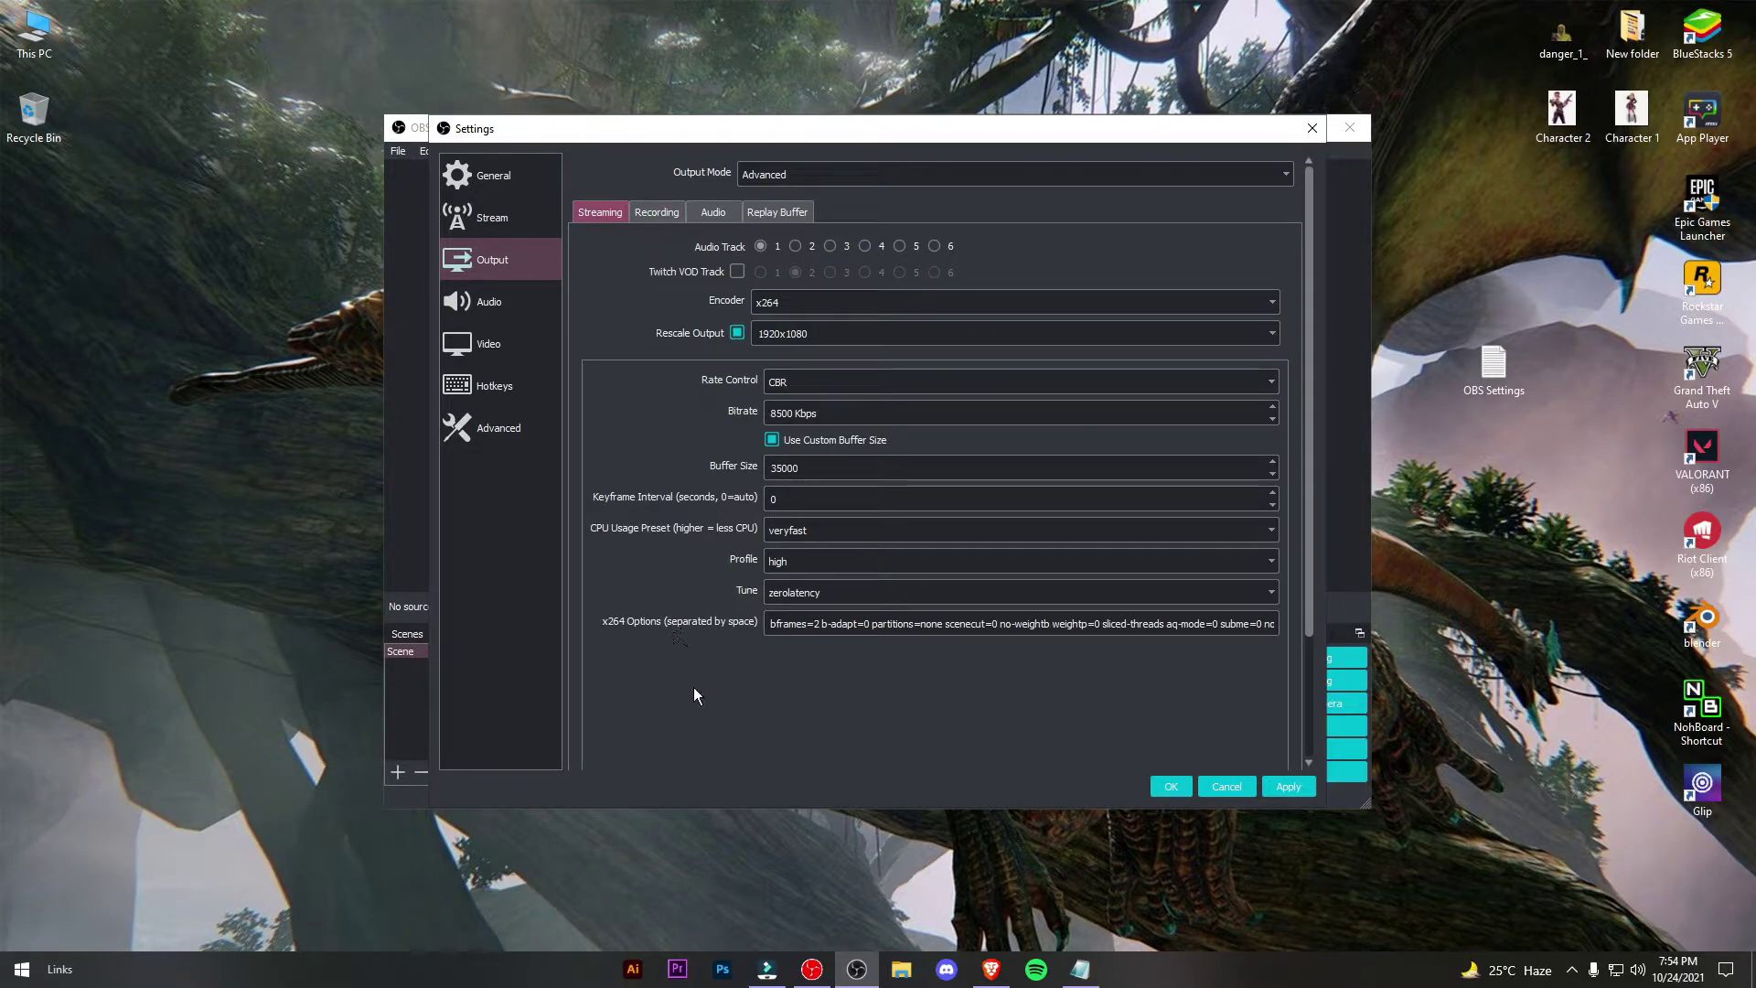
{"action": "left_click", "coordinate": [657, 211]}
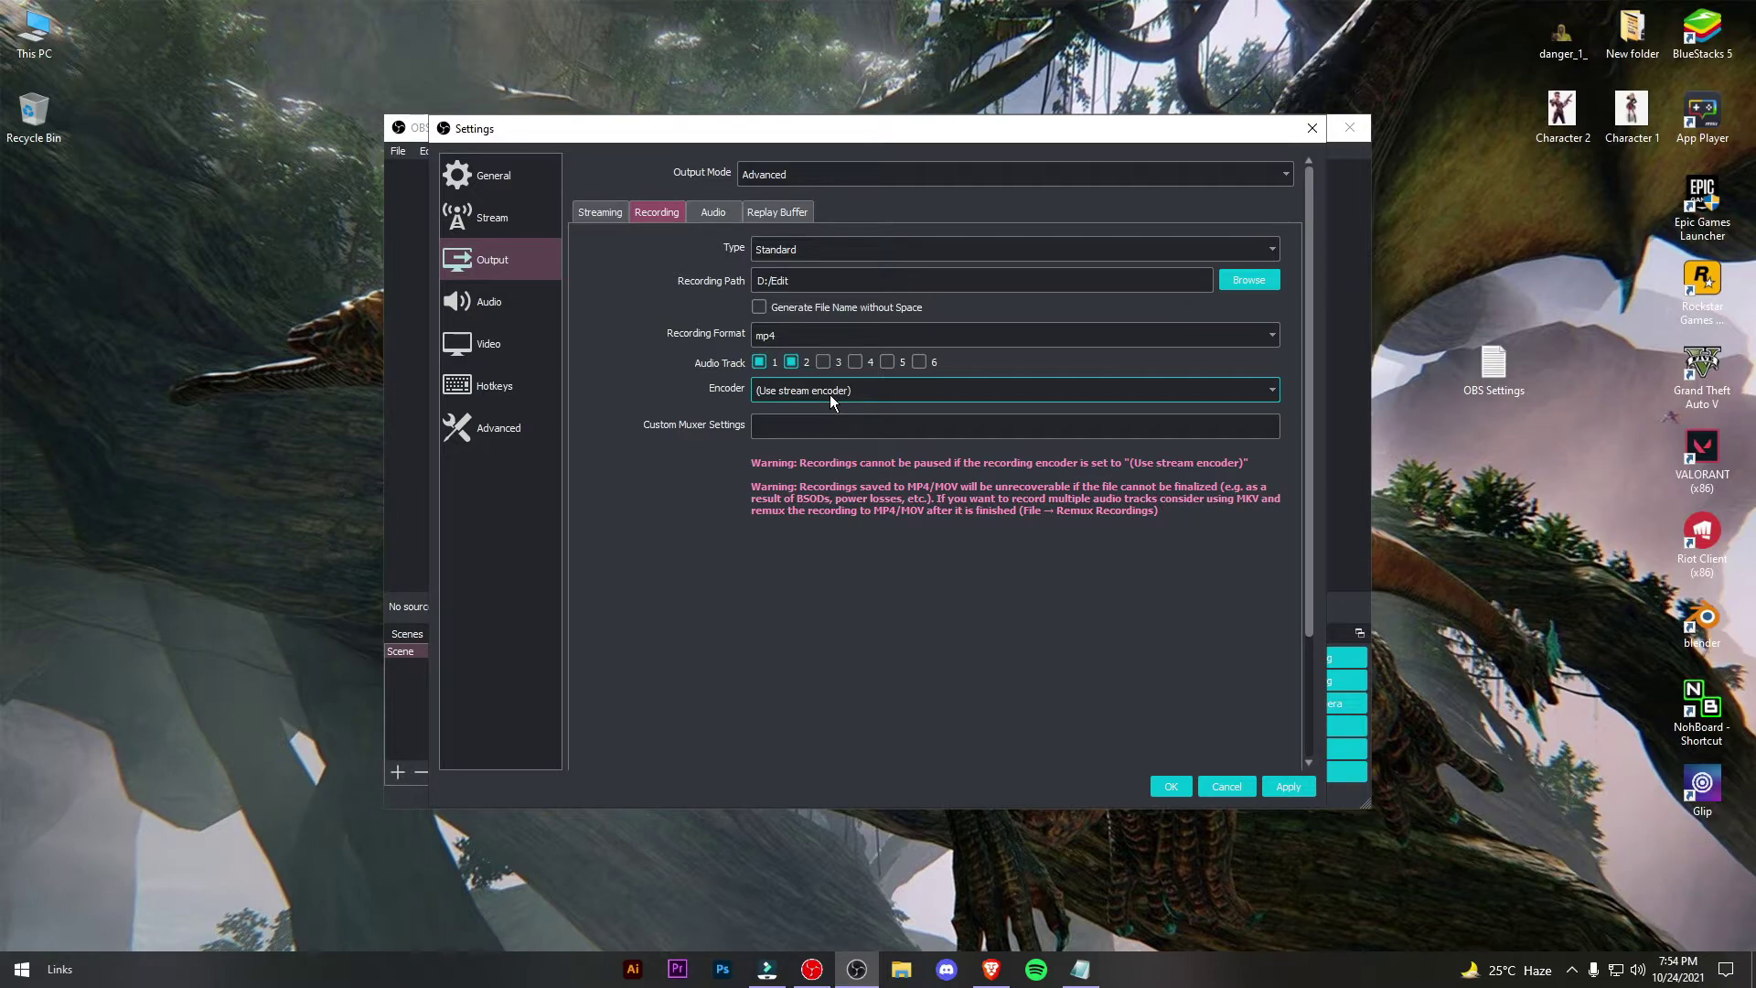
{"action": "left_click", "coordinate": [831, 393]}
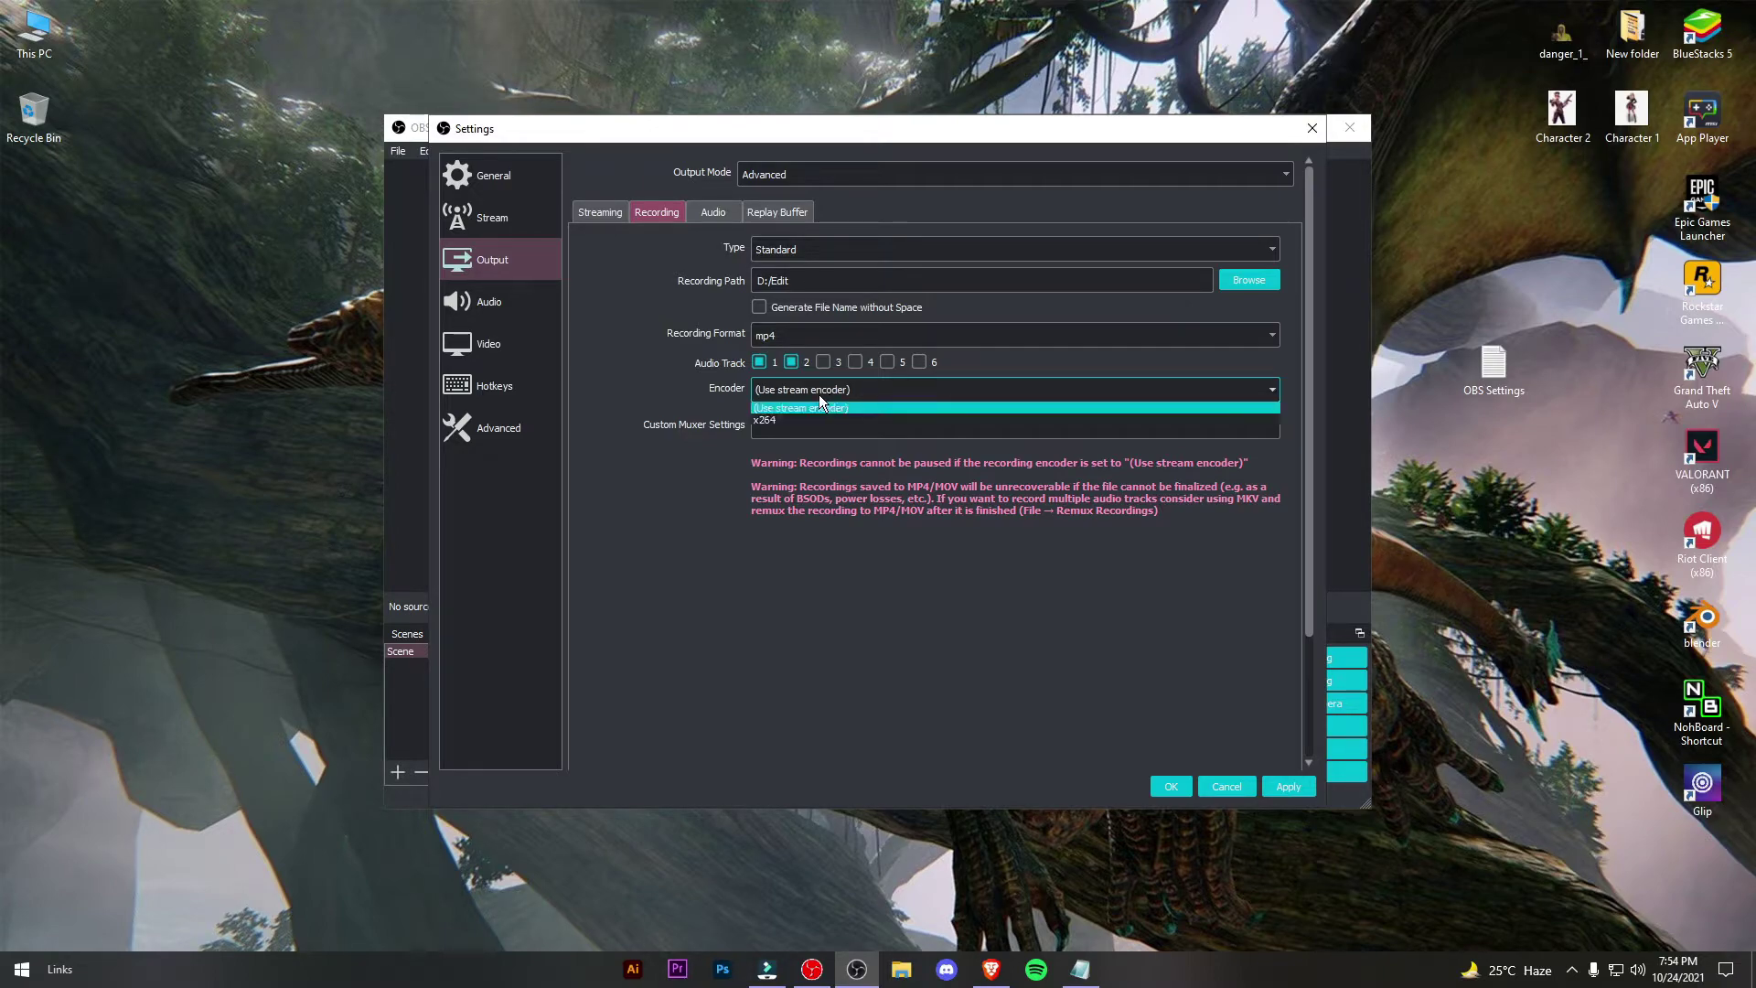
{"action": "left_click", "coordinate": [776, 421]}
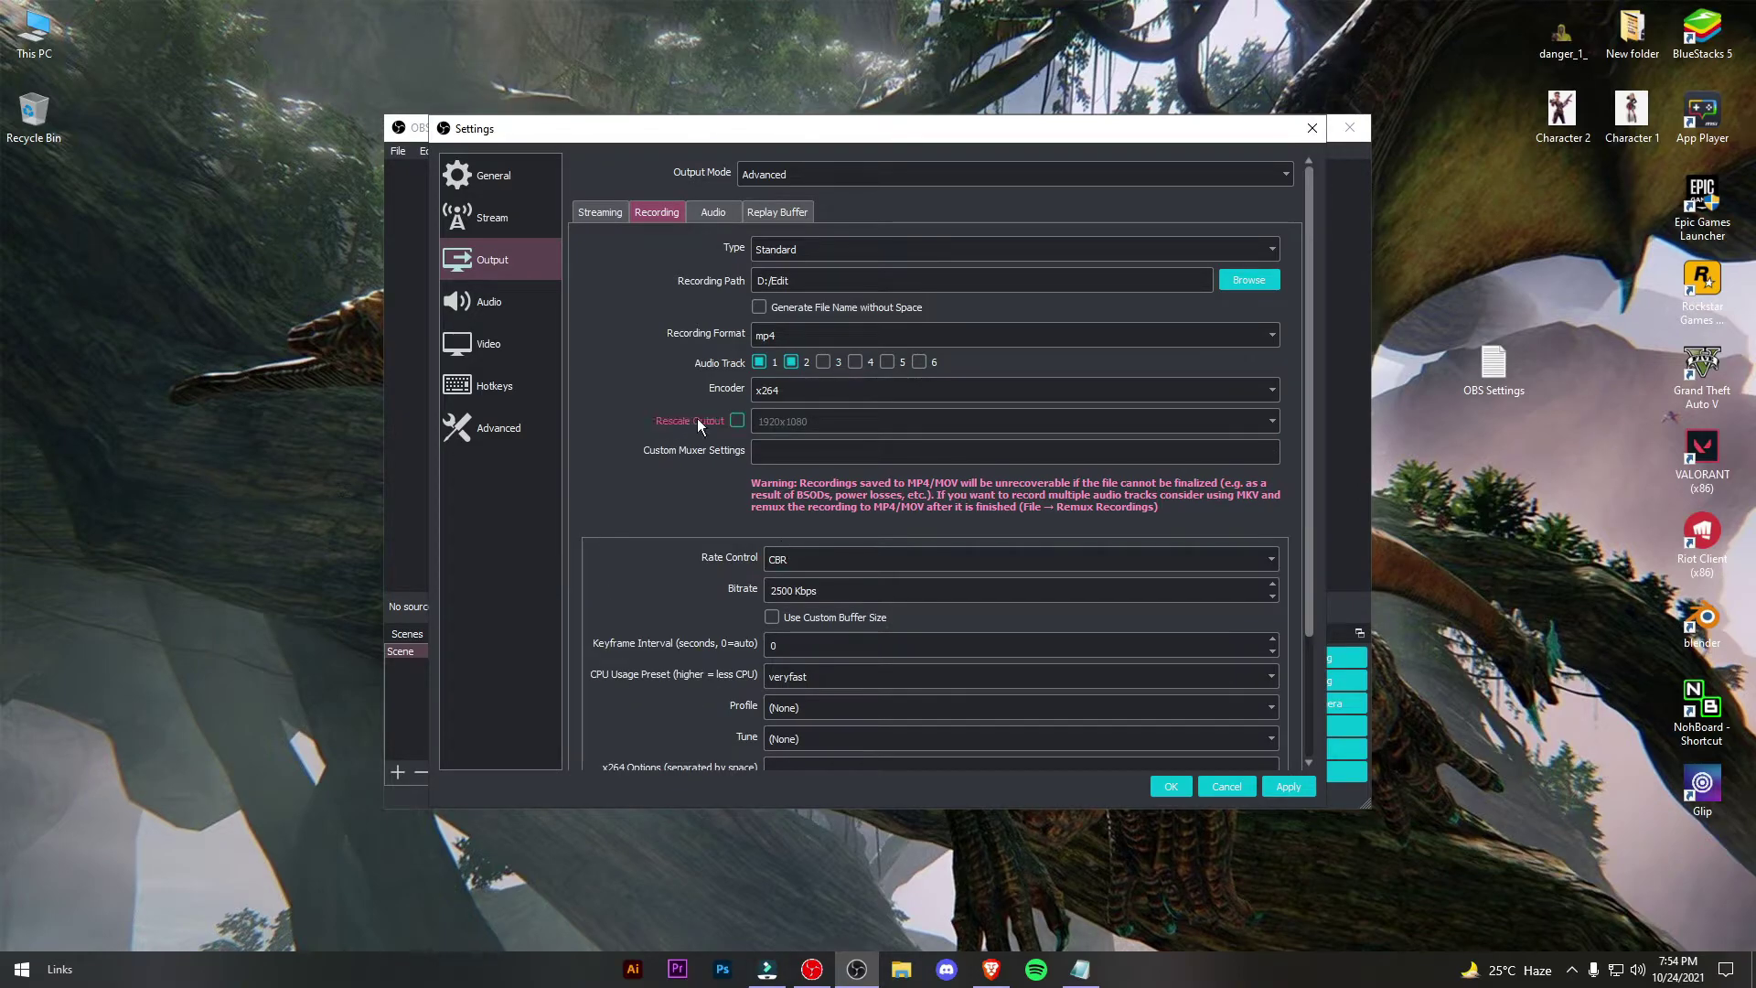
{"action": "left_click", "coordinate": [737, 420]}
Keep CBR rate control, set the recording bitrate to 8500 Kbps, and enable the custom buffer size.
{"action": "scroll", "coordinate": [716, 560], "scroll_direction": "down", "scroll_amount": 2}
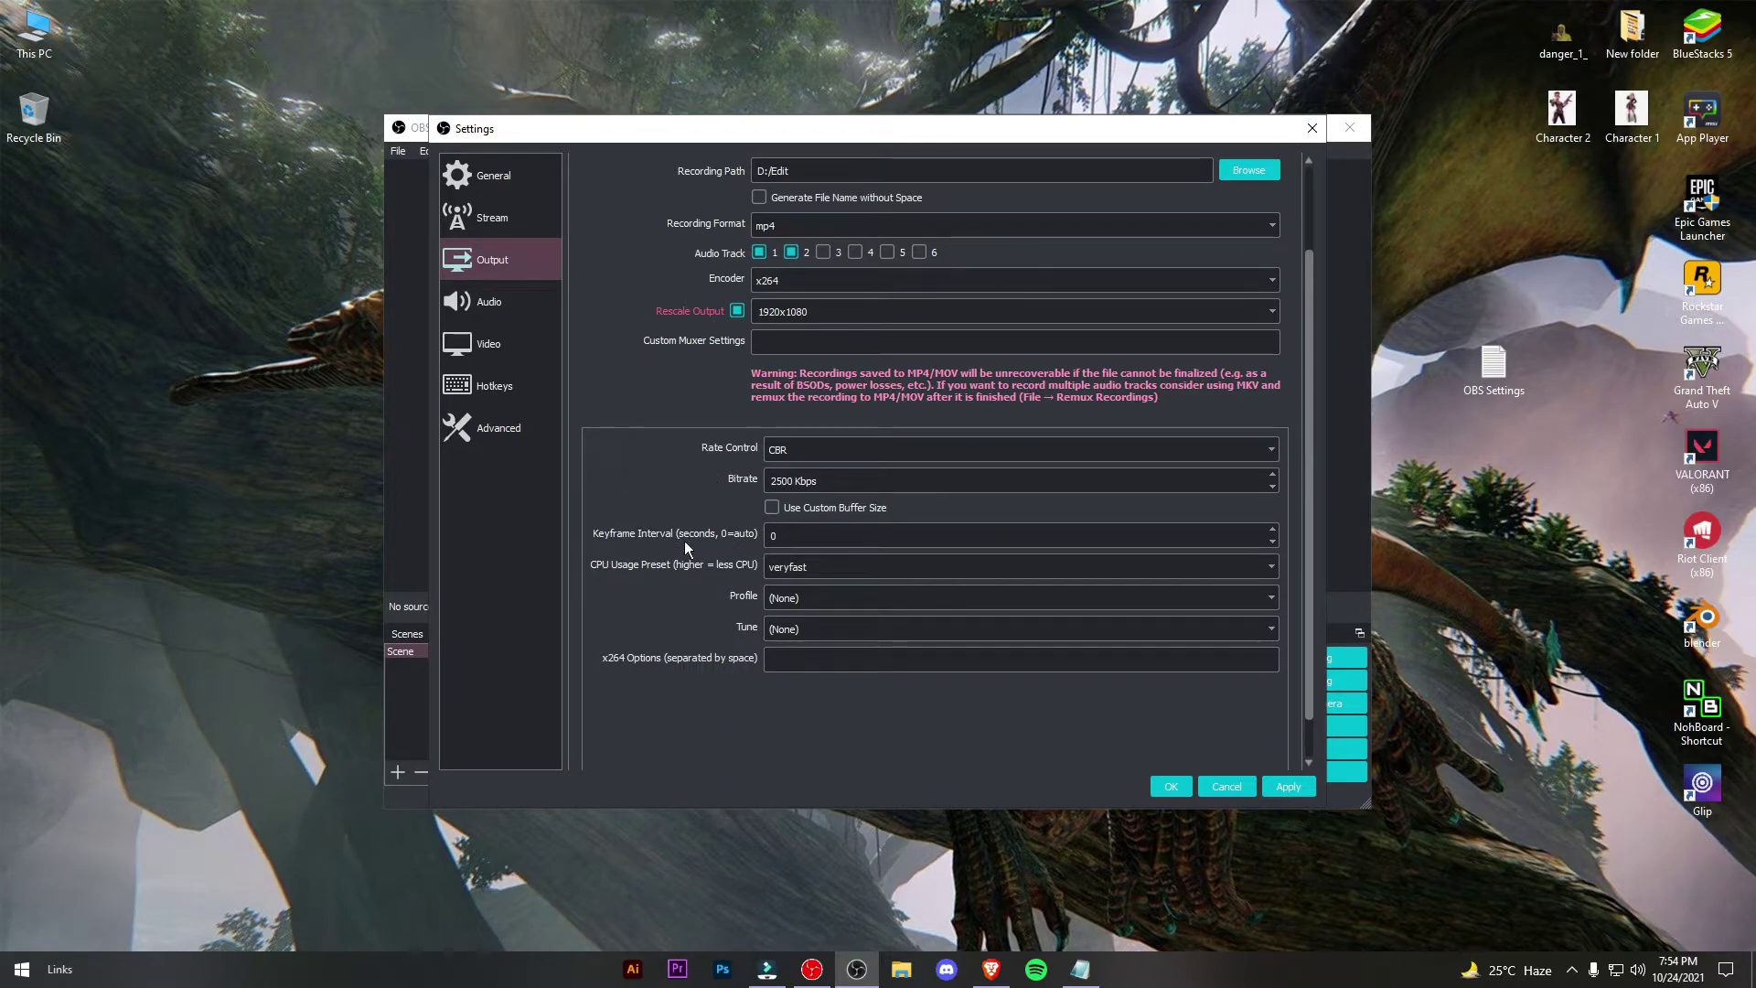
{"action": "left_click", "coordinate": [798, 450]}
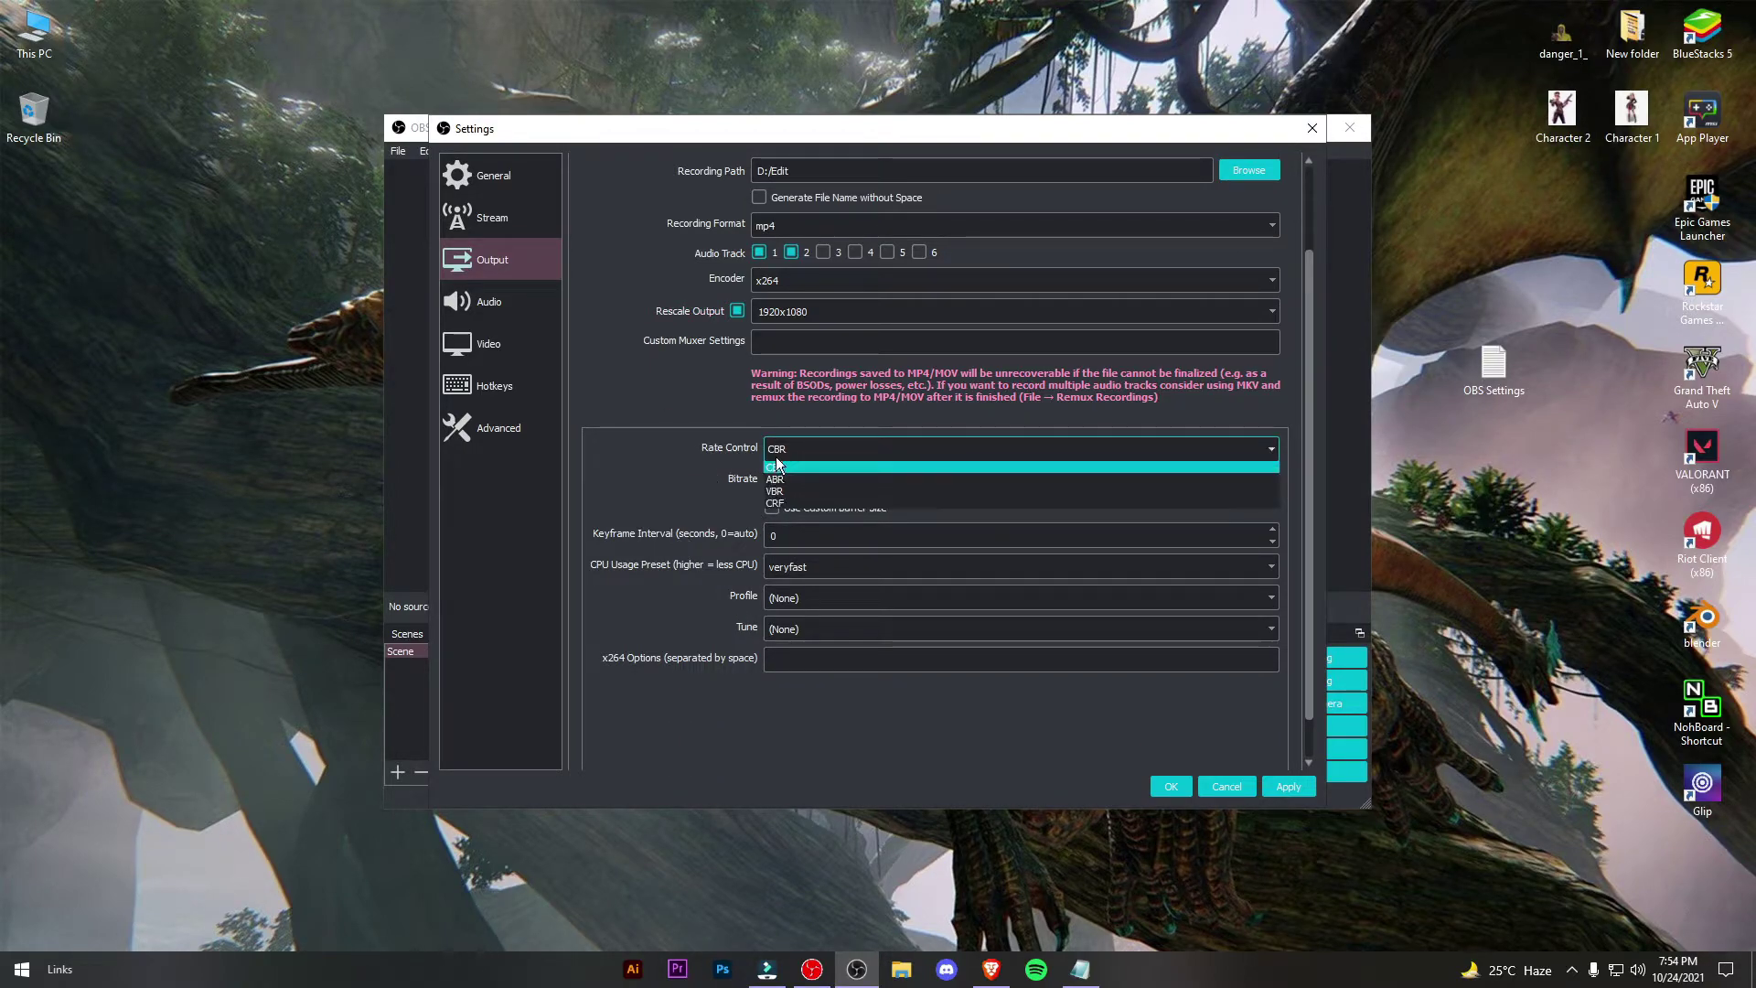
{"action": "left_click", "coordinate": [645, 778]}
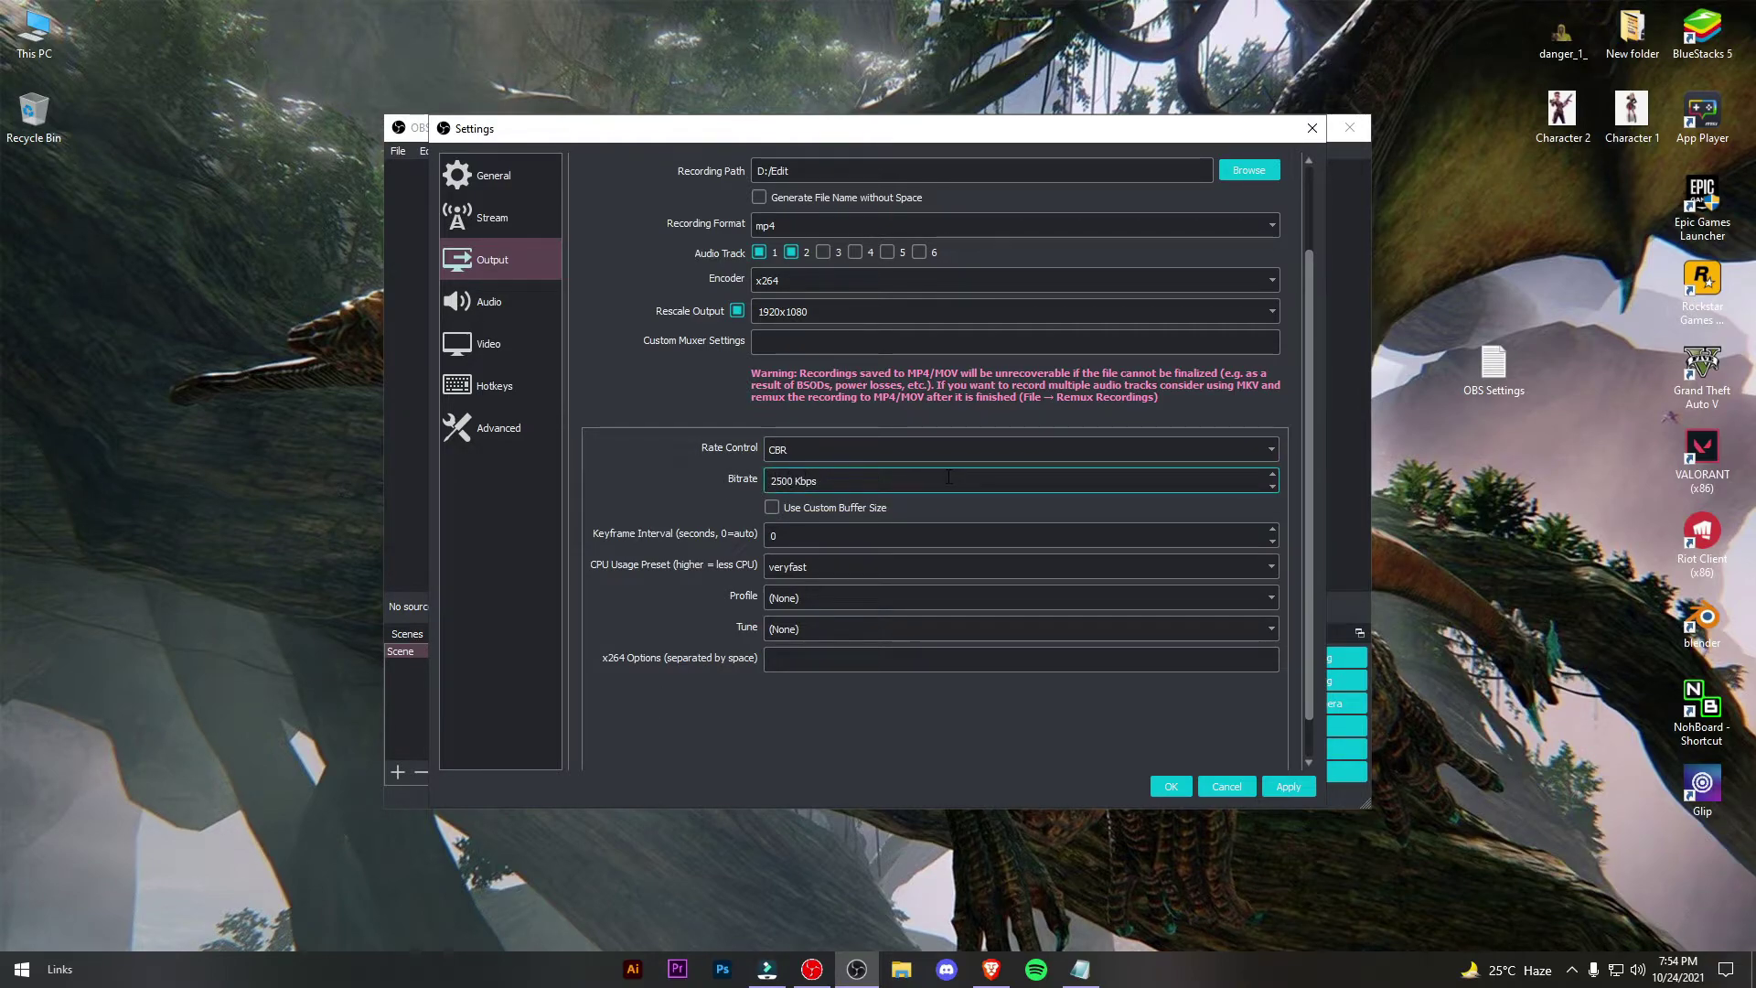
{"action": "key", "text": "BackSpace"}
{"action": "type", "text": "8"}
{"action": "left_click", "coordinate": [809, 508]}
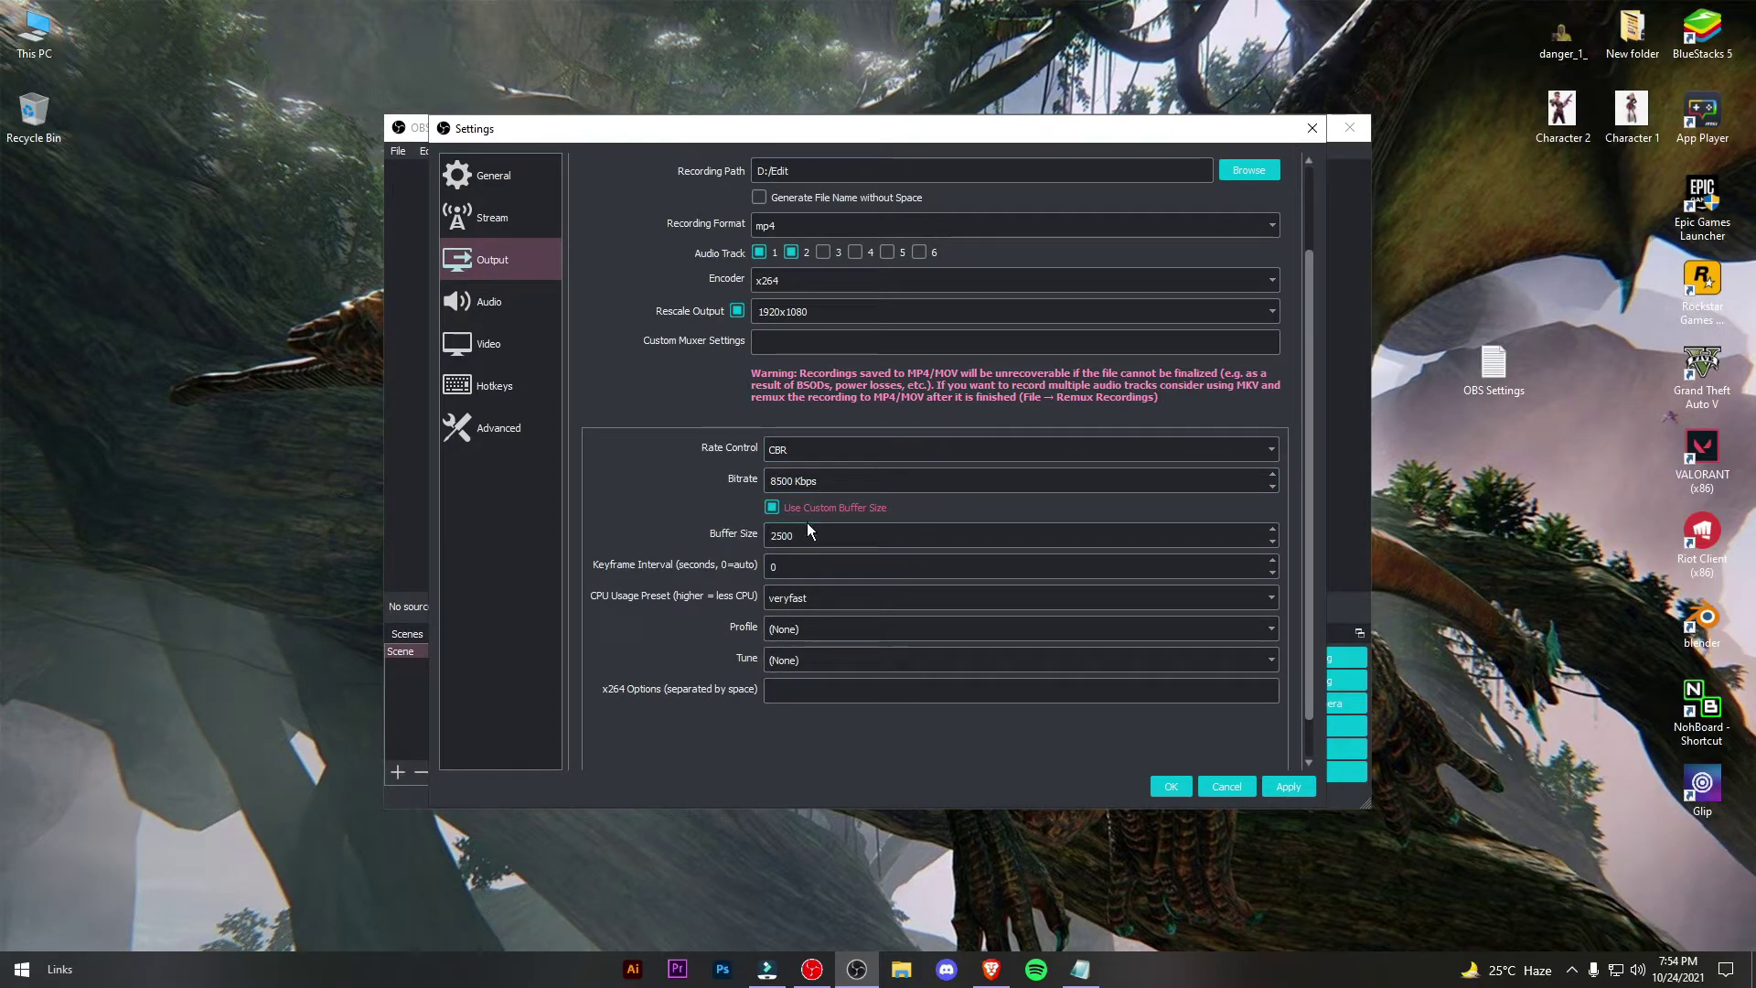
Look up the recording buffer size in the OBS Settings notes and change that entry to 45000.
{"action": "left_click_drag", "start_coordinate": [808, 531], "coordinate": [754, 542]}
{"action": "left_click", "coordinate": [1080, 969]}
{"action": "scroll", "coordinate": [504, 569], "scroll_direction": "down", "scroll_amount": 6}
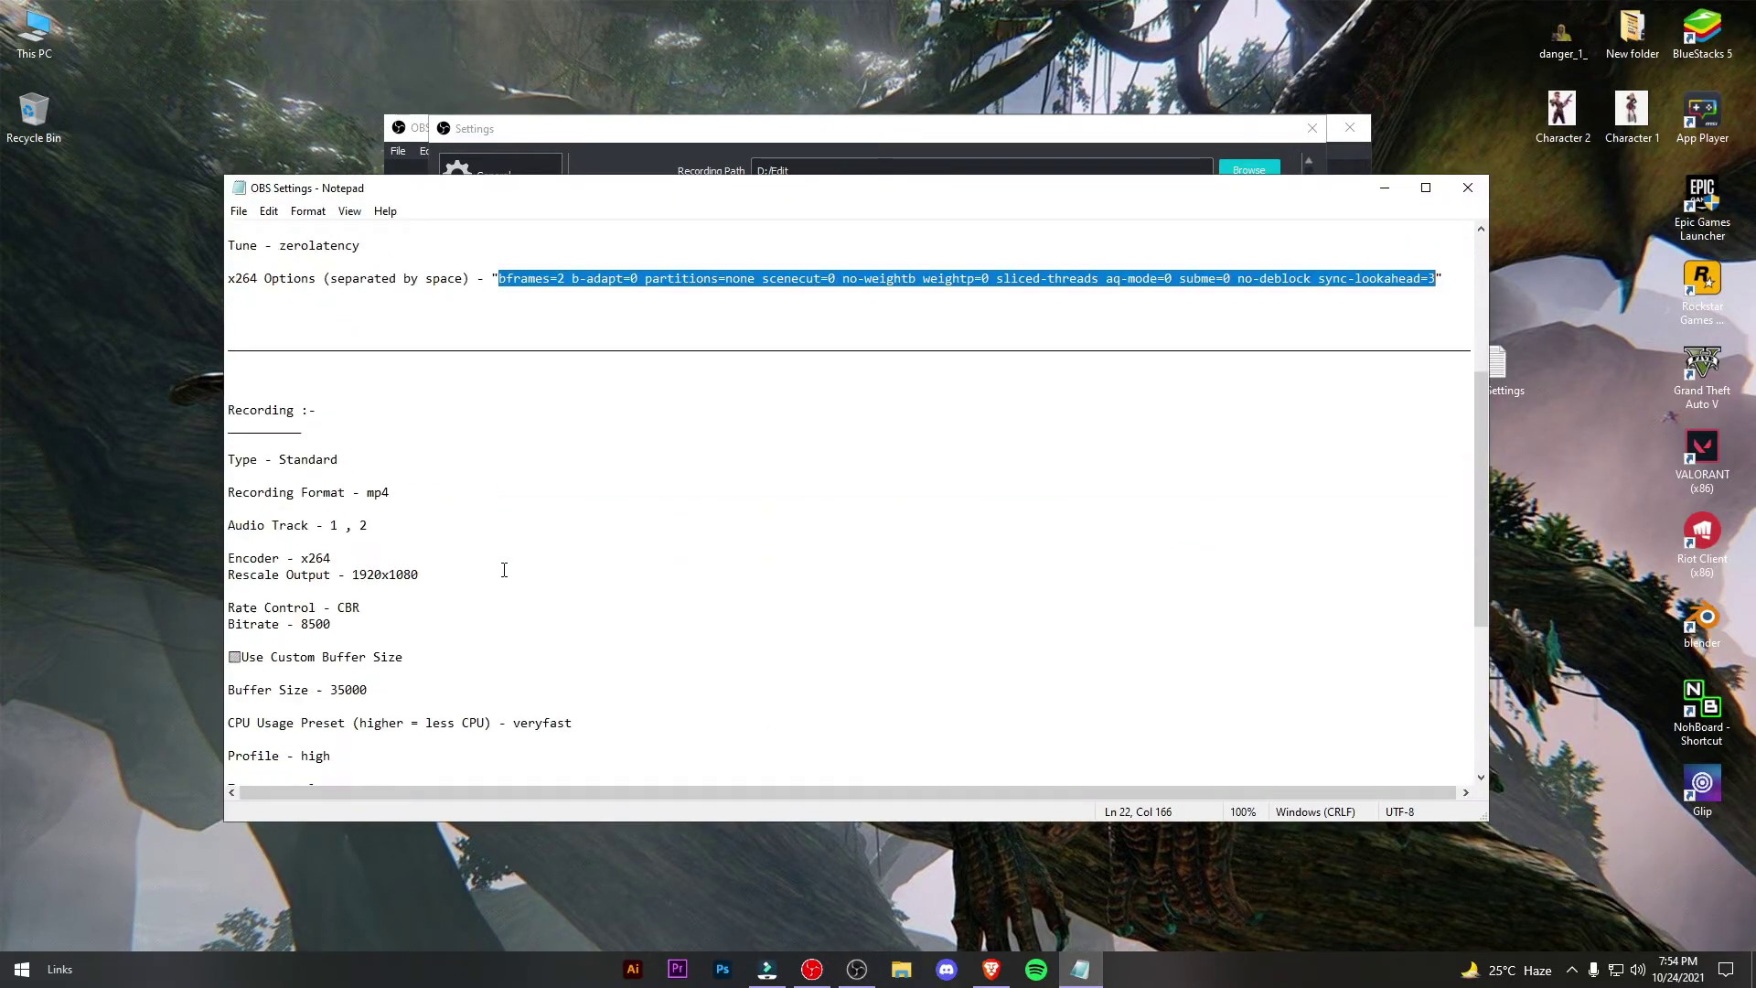
{"action": "left_click", "coordinate": [395, 583]}
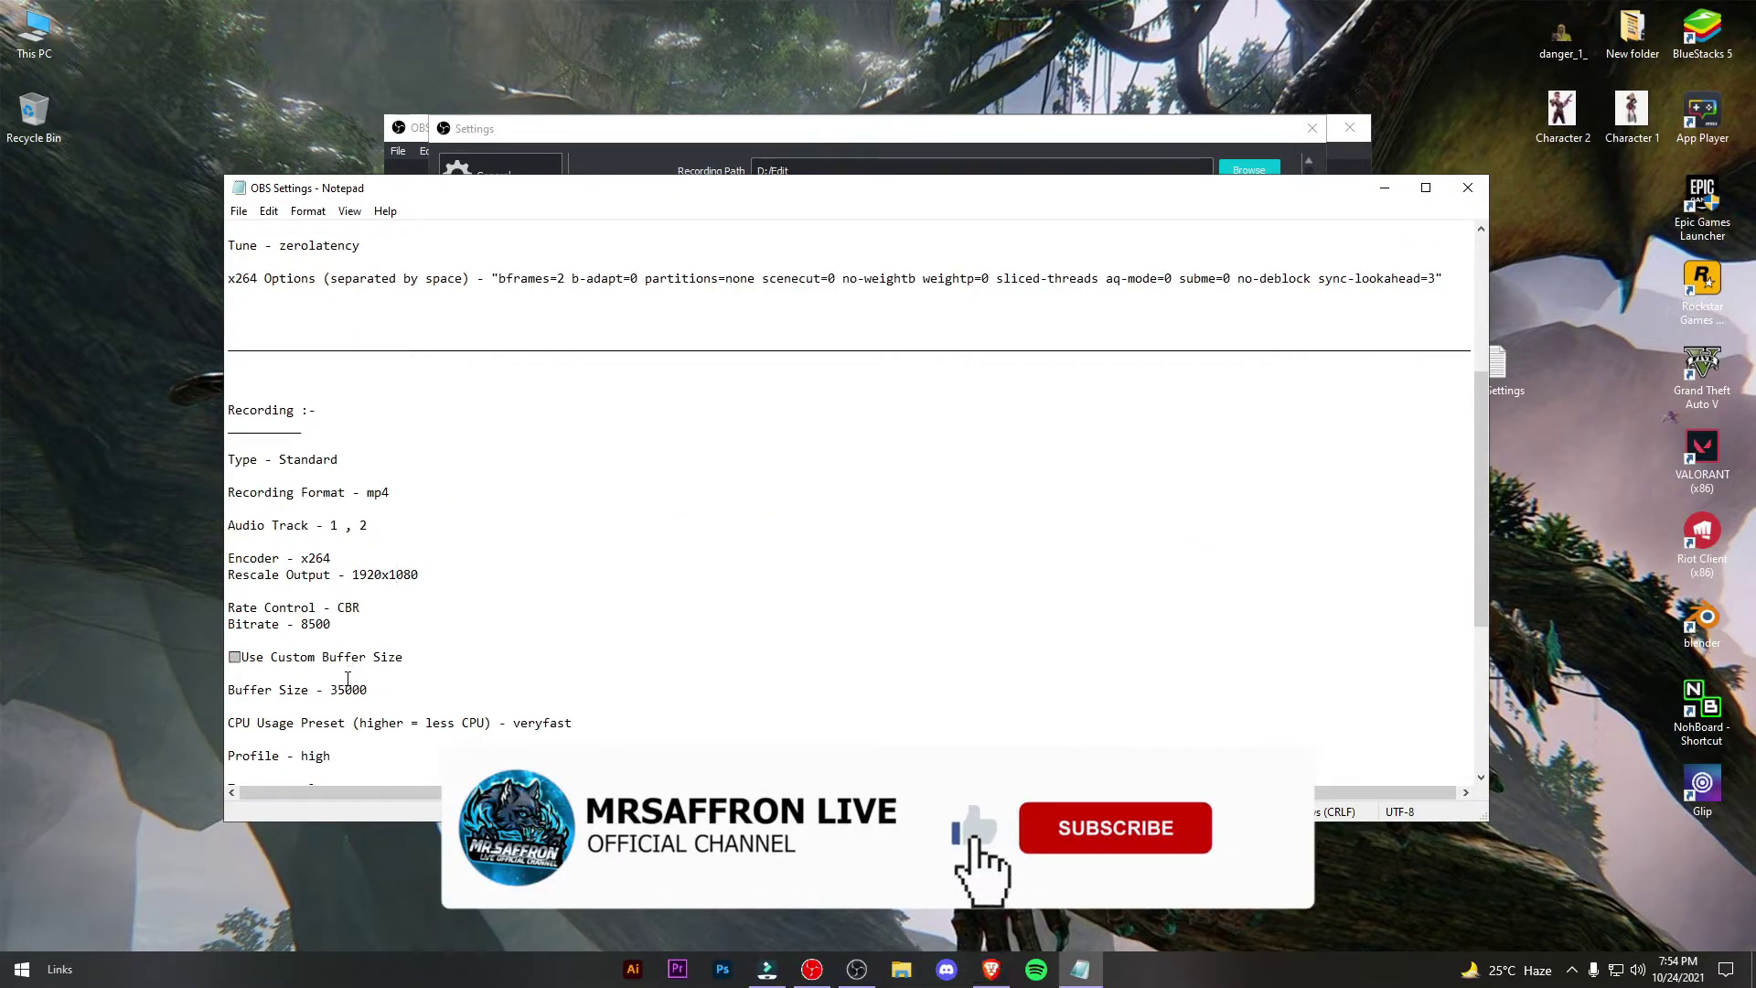
{"action": "left_click", "coordinate": [1385, 187]}
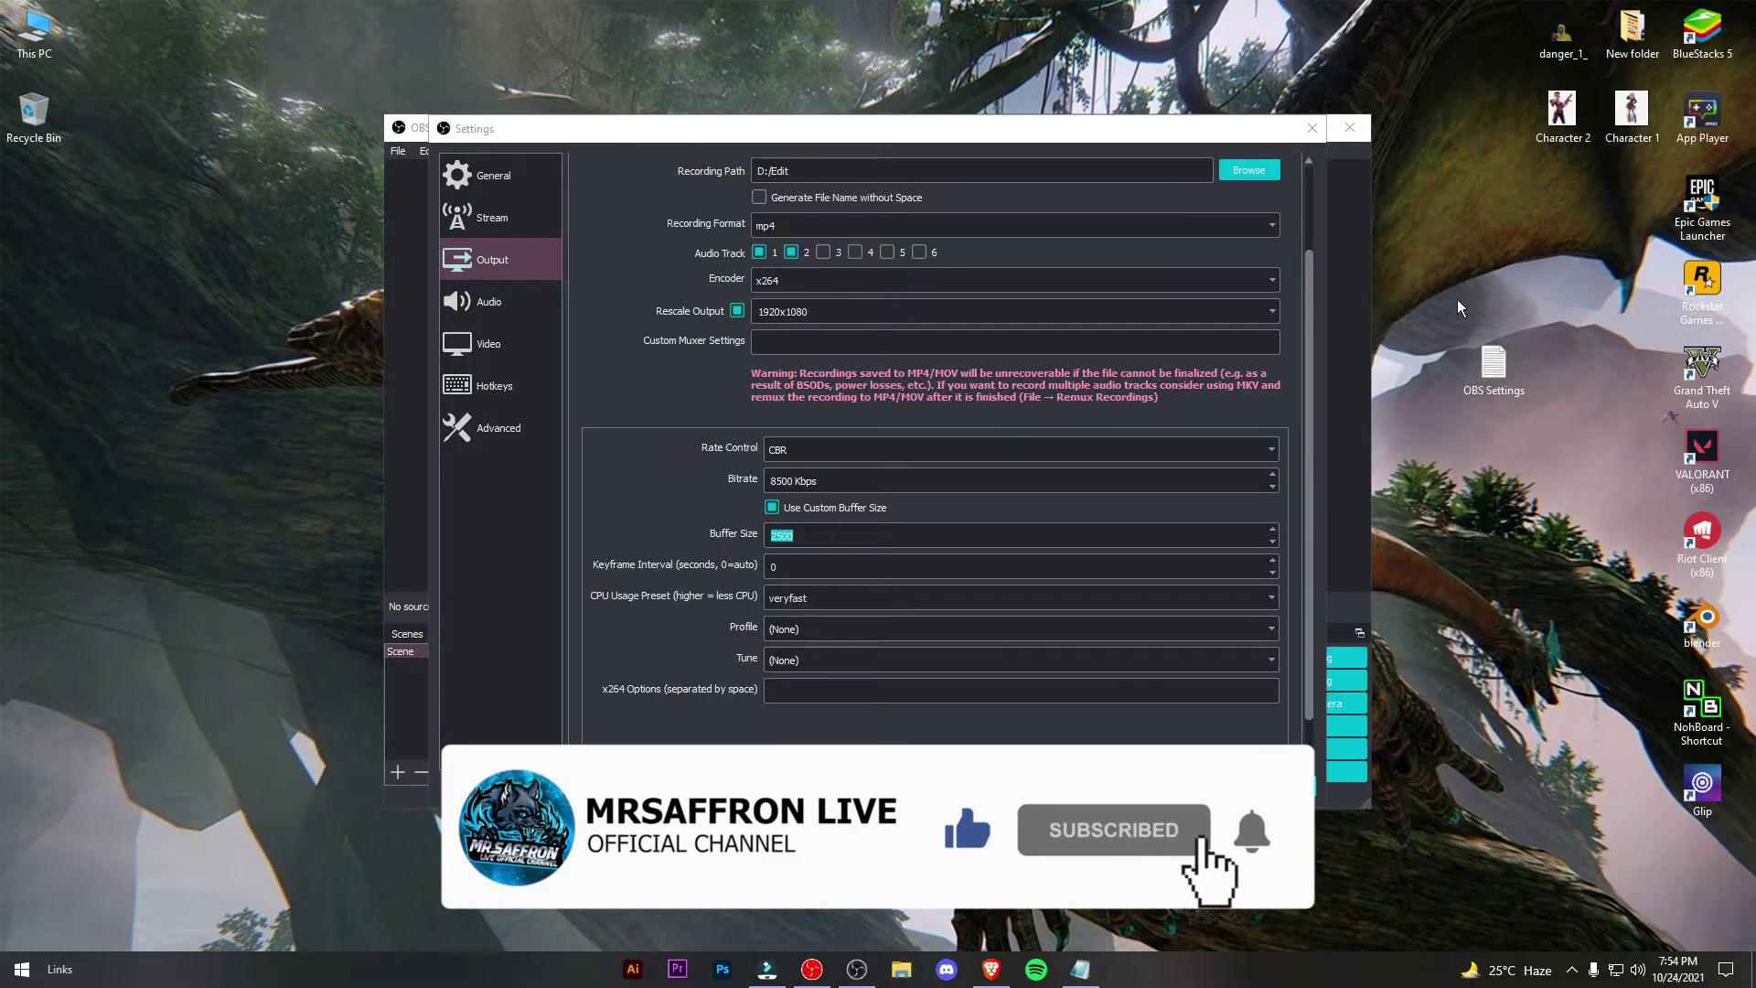
{"action": "left_click", "coordinate": [1067, 975]}
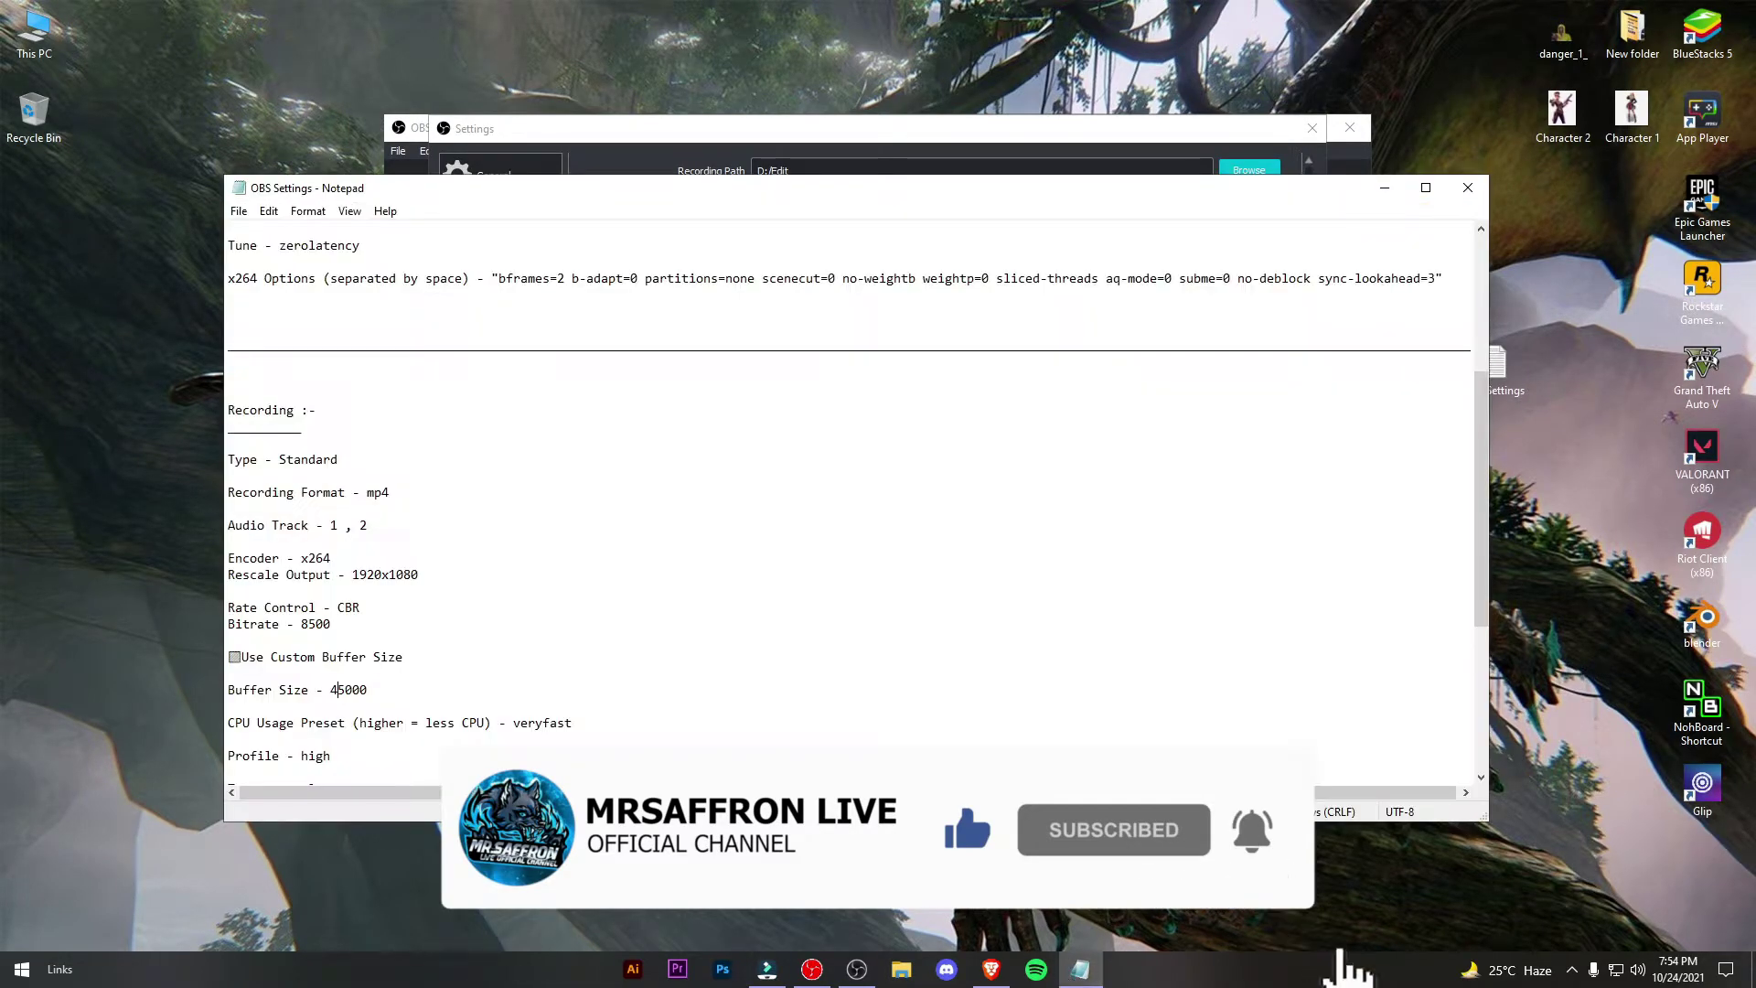
Check the buffer size in the OBS Settings notes, then set the recording buffer size to 45000 with the veryfast CPU usage preset.
{"action": "scroll", "coordinate": [342, 569], "scroll_direction": "up", "scroll_amount": 2}
{"action": "left_click_drag", "start_coordinate": [236, 508], "coordinate": [317, 509]}
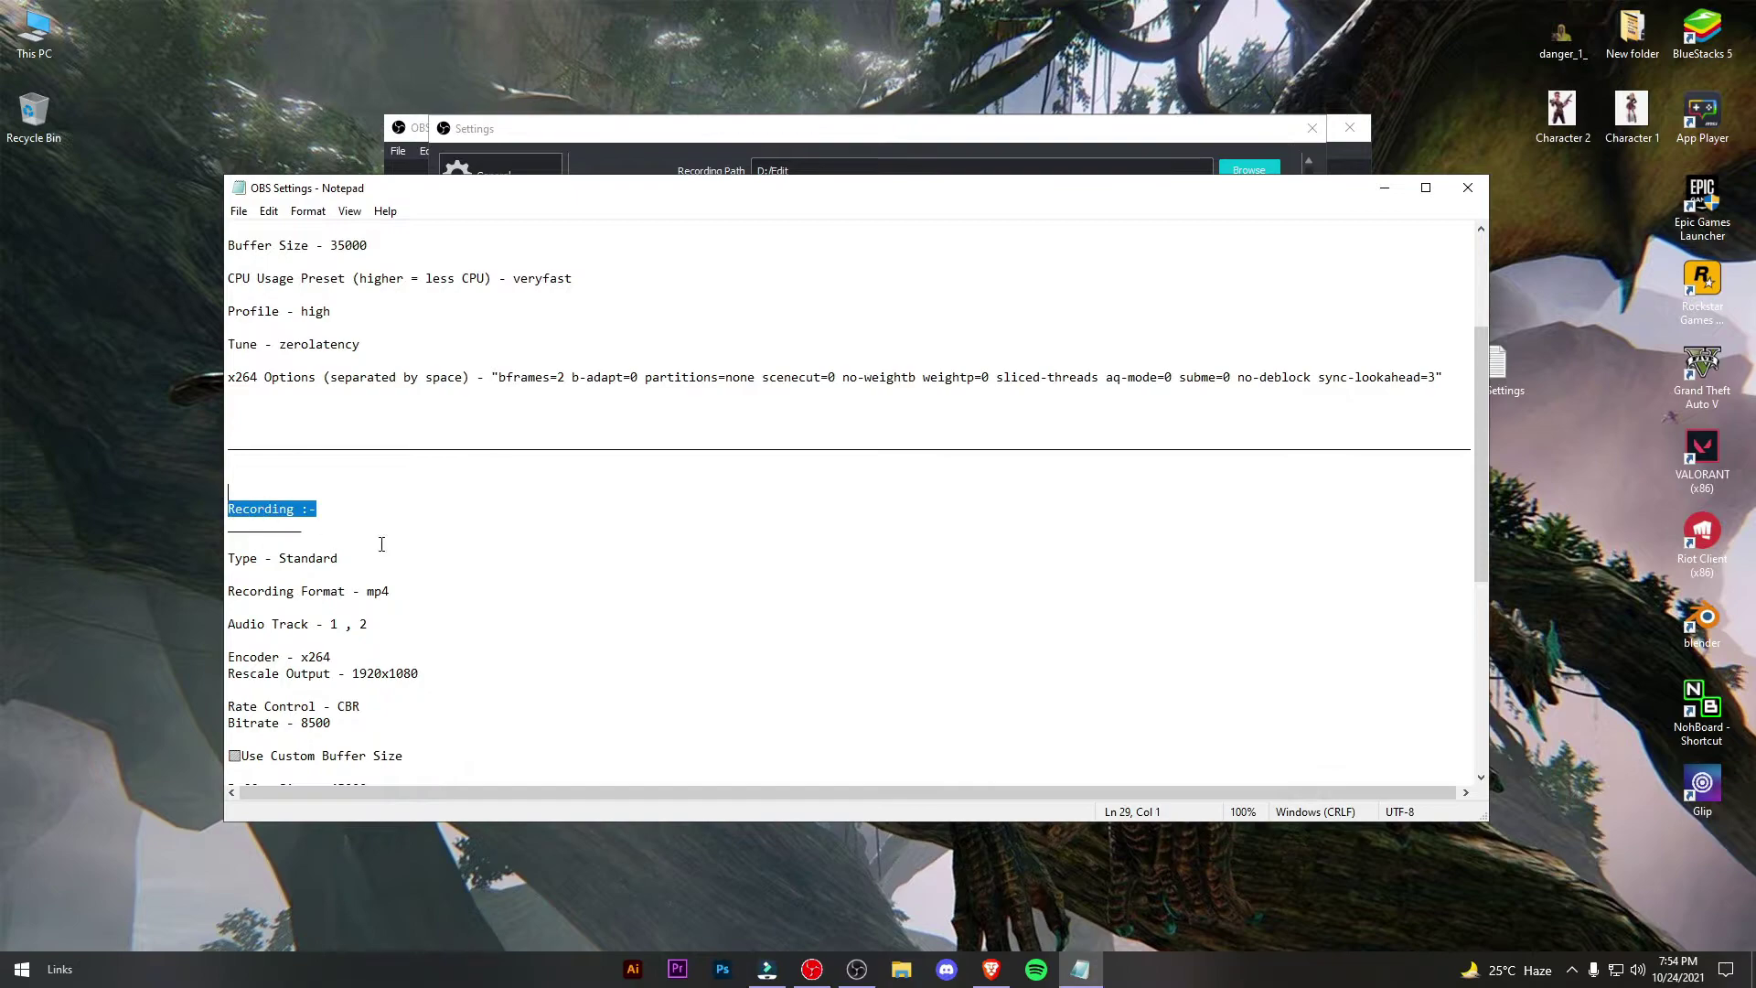
{"action": "scroll", "coordinate": [321, 521], "scroll_direction": "up", "scroll_amount": 4}
{"action": "scroll", "coordinate": [378, 682], "scroll_direction": "down", "scroll_amount": 6}
{"action": "left_click_drag", "start_coordinate": [377, 689], "coordinate": [329, 694]}
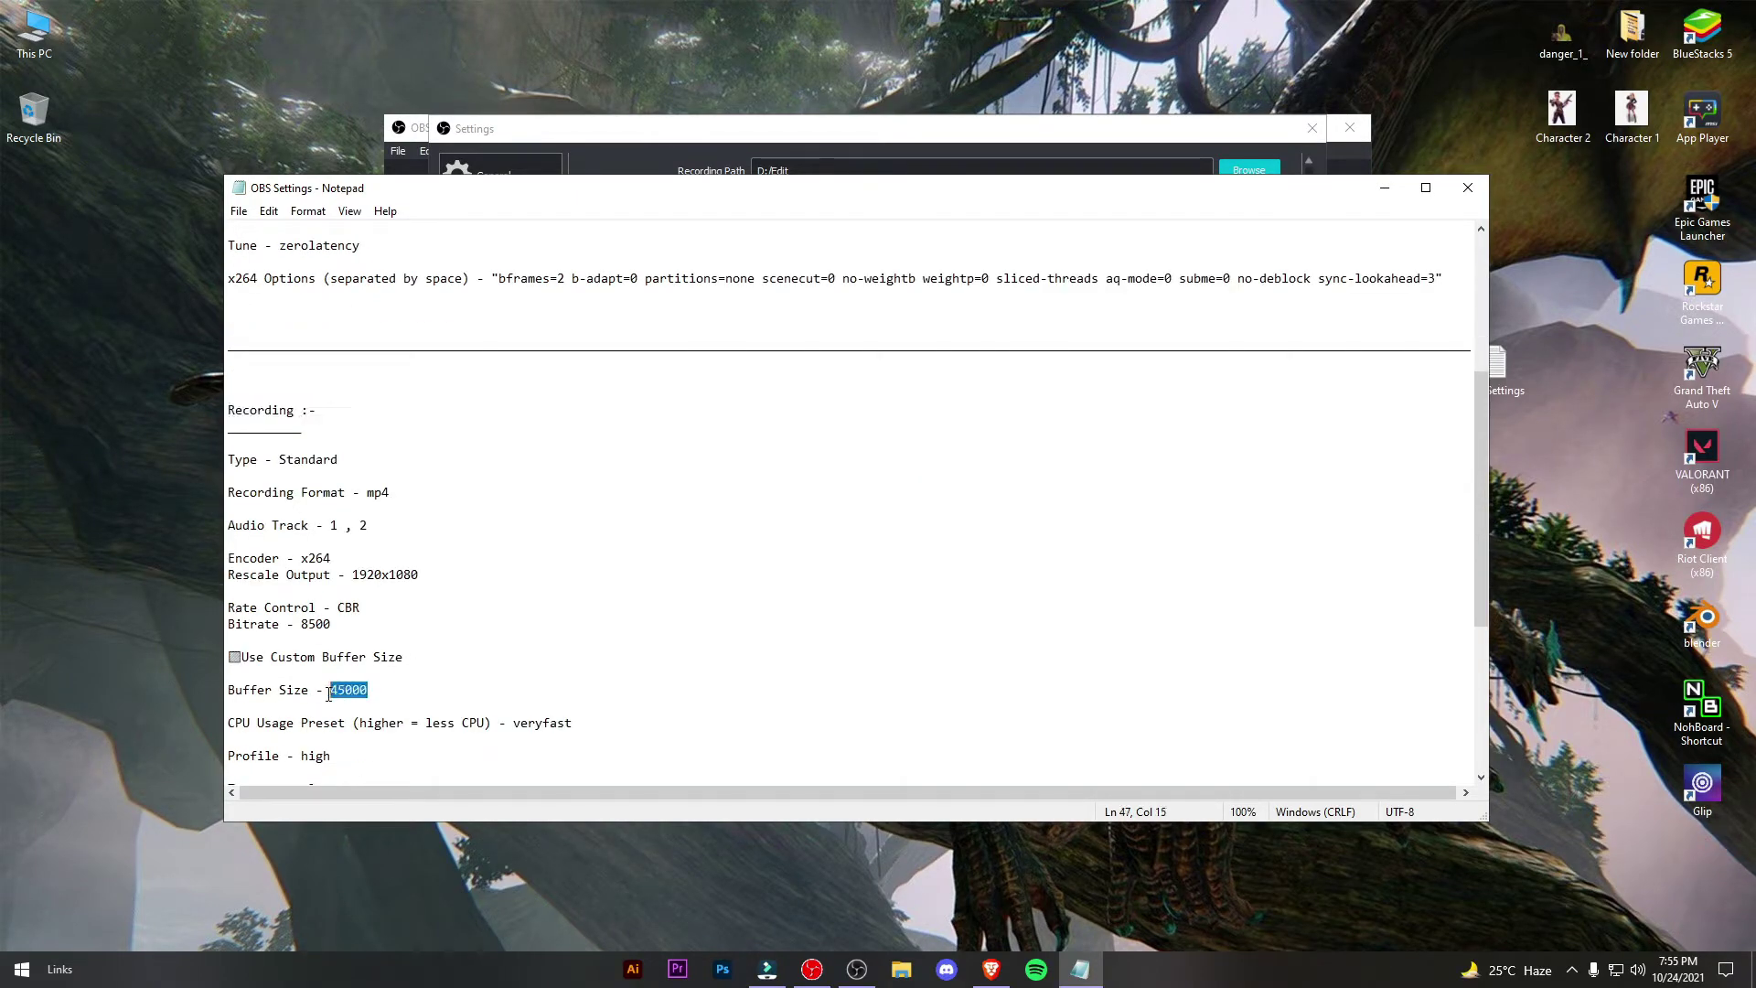
{"action": "left_click", "coordinate": [1384, 188]}
{"action": "double_click", "coordinate": [812, 535]}
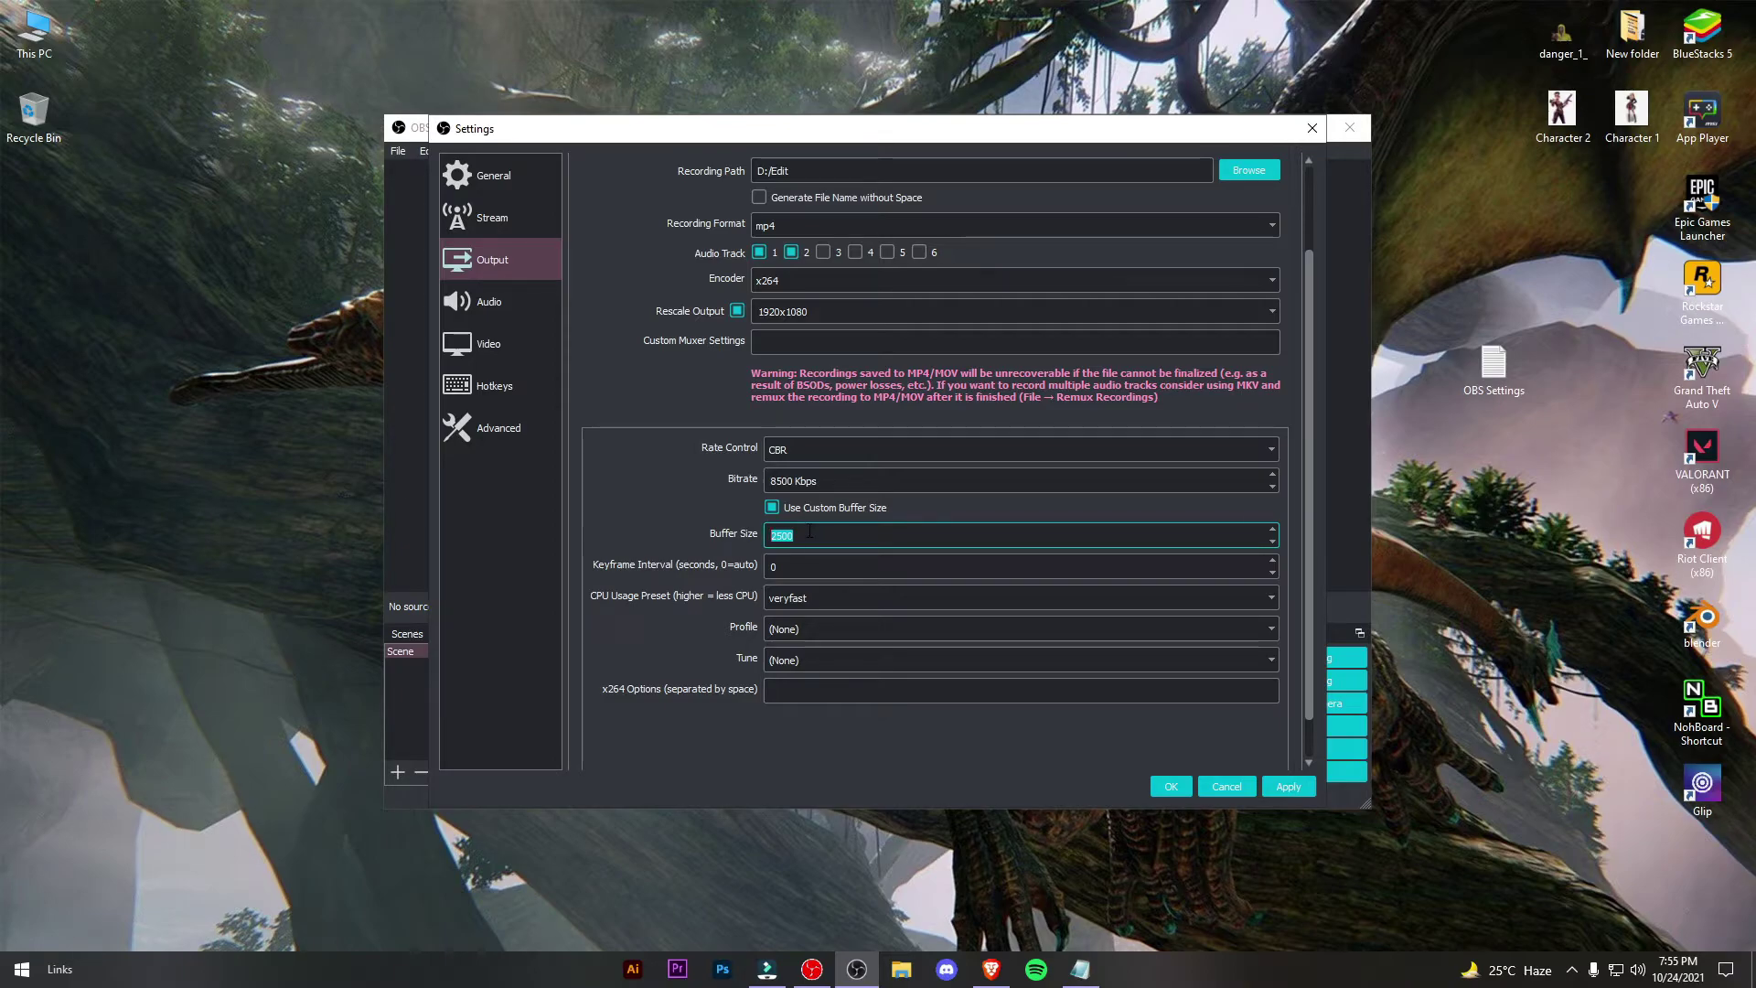
{"action": "type", "text": "45000"}
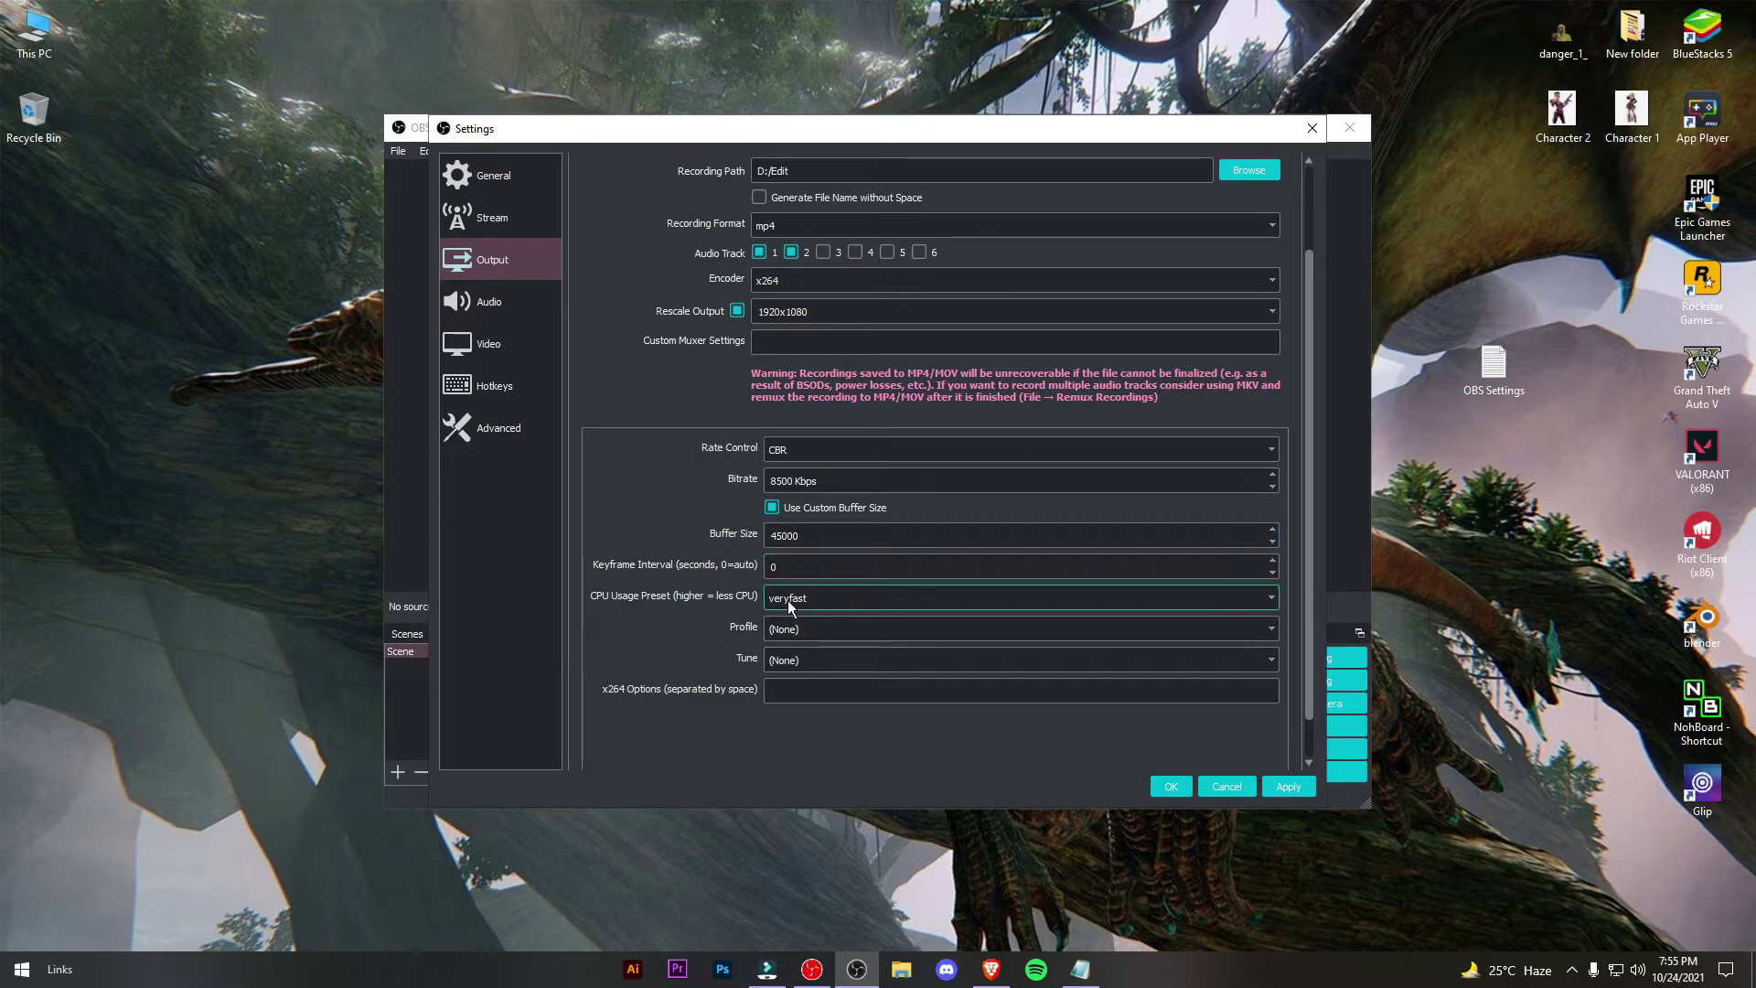
{"action": "left_click", "coordinate": [816, 596]}
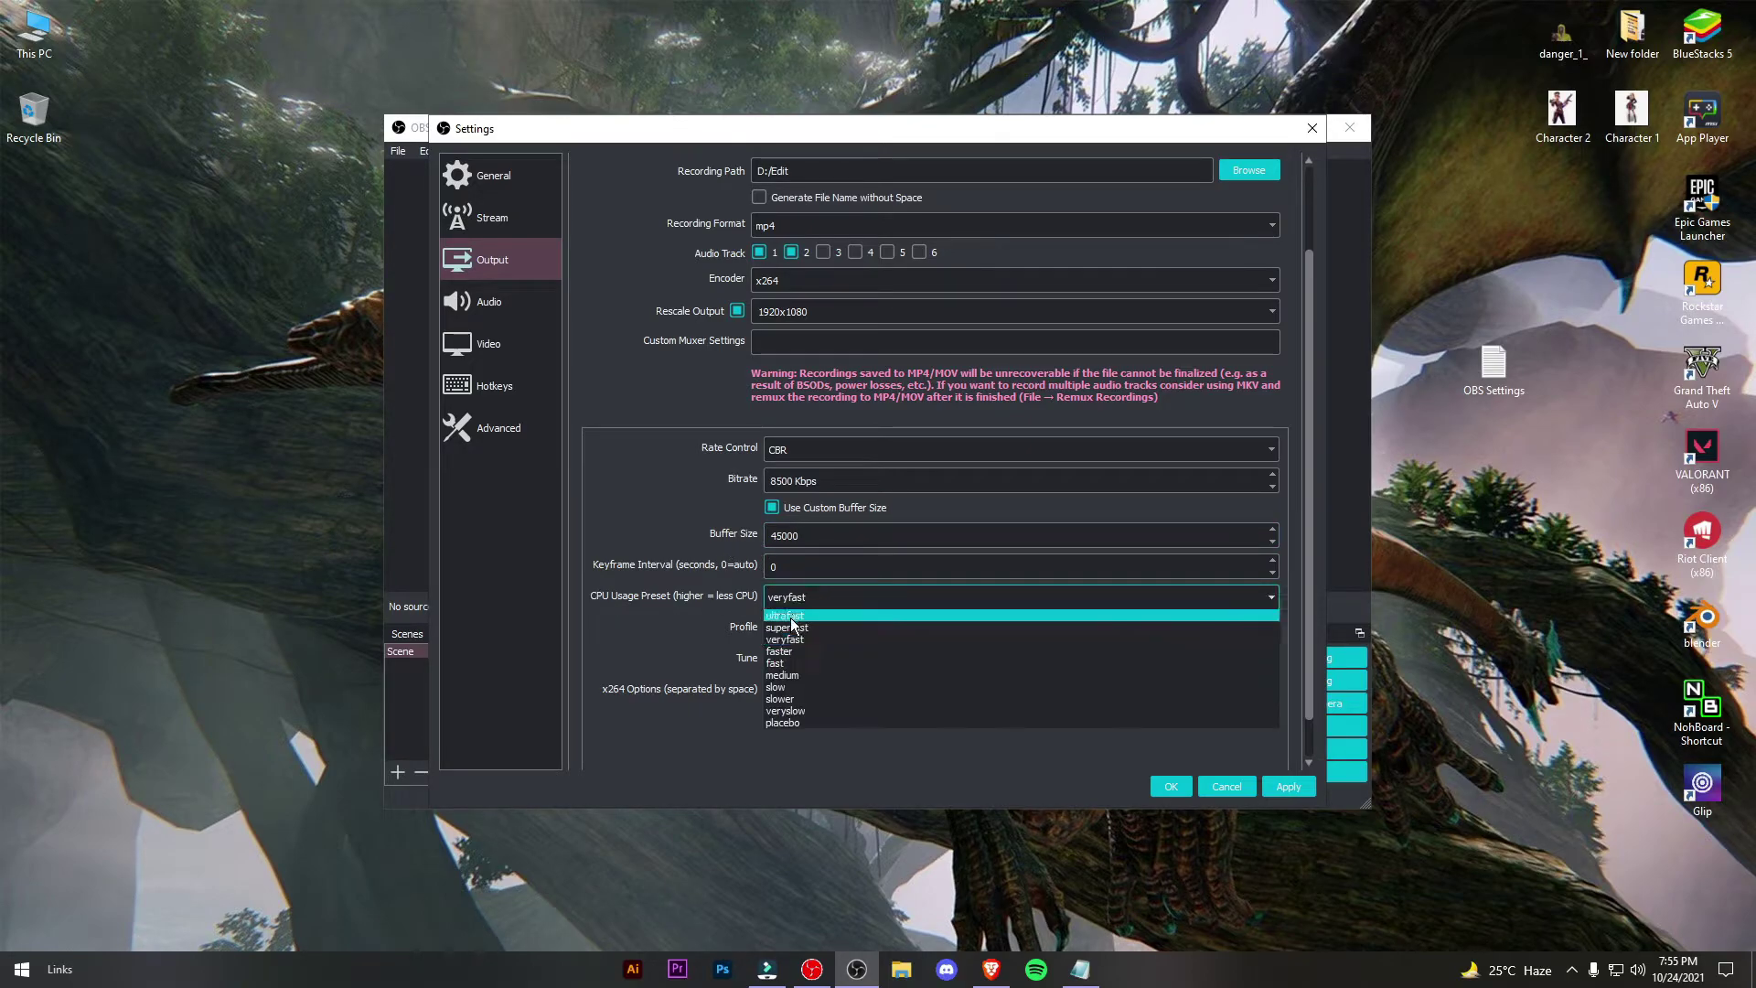
{"action": "left_click", "coordinate": [794, 639]}
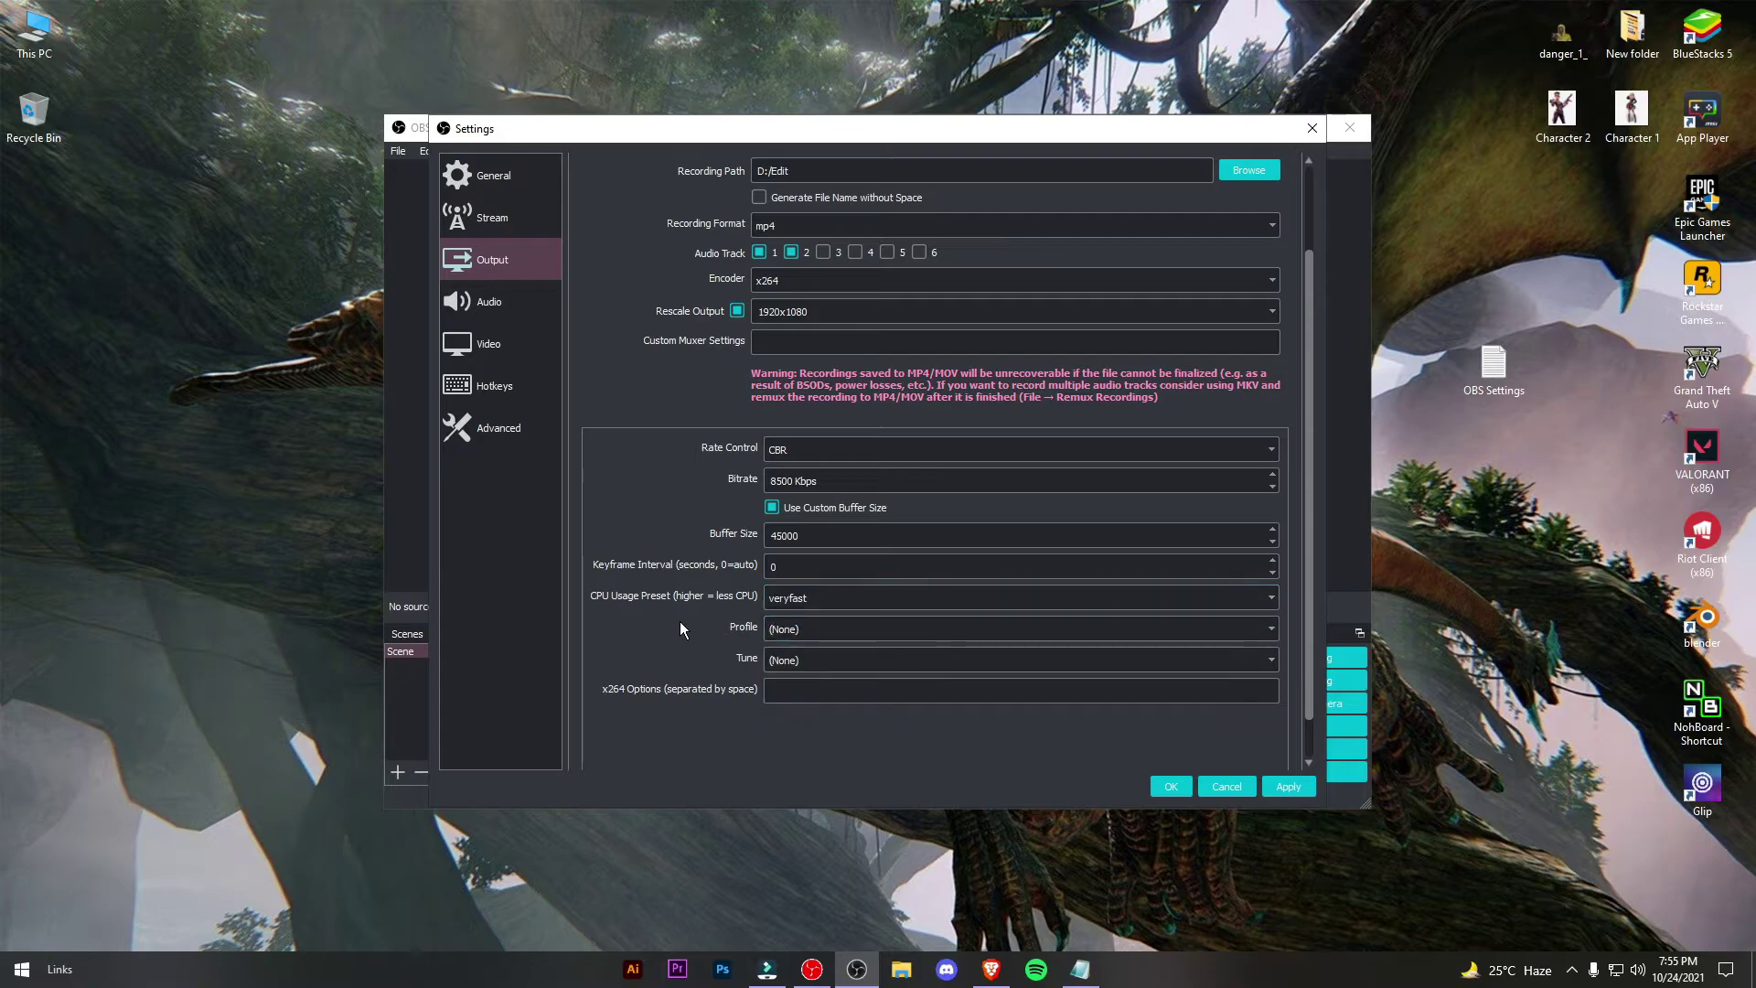
Look up the remaining encoder values in the notes and set the recording profile to high and the tune to zerolatency.
{"action": "key", "text": "alt+Tab"}
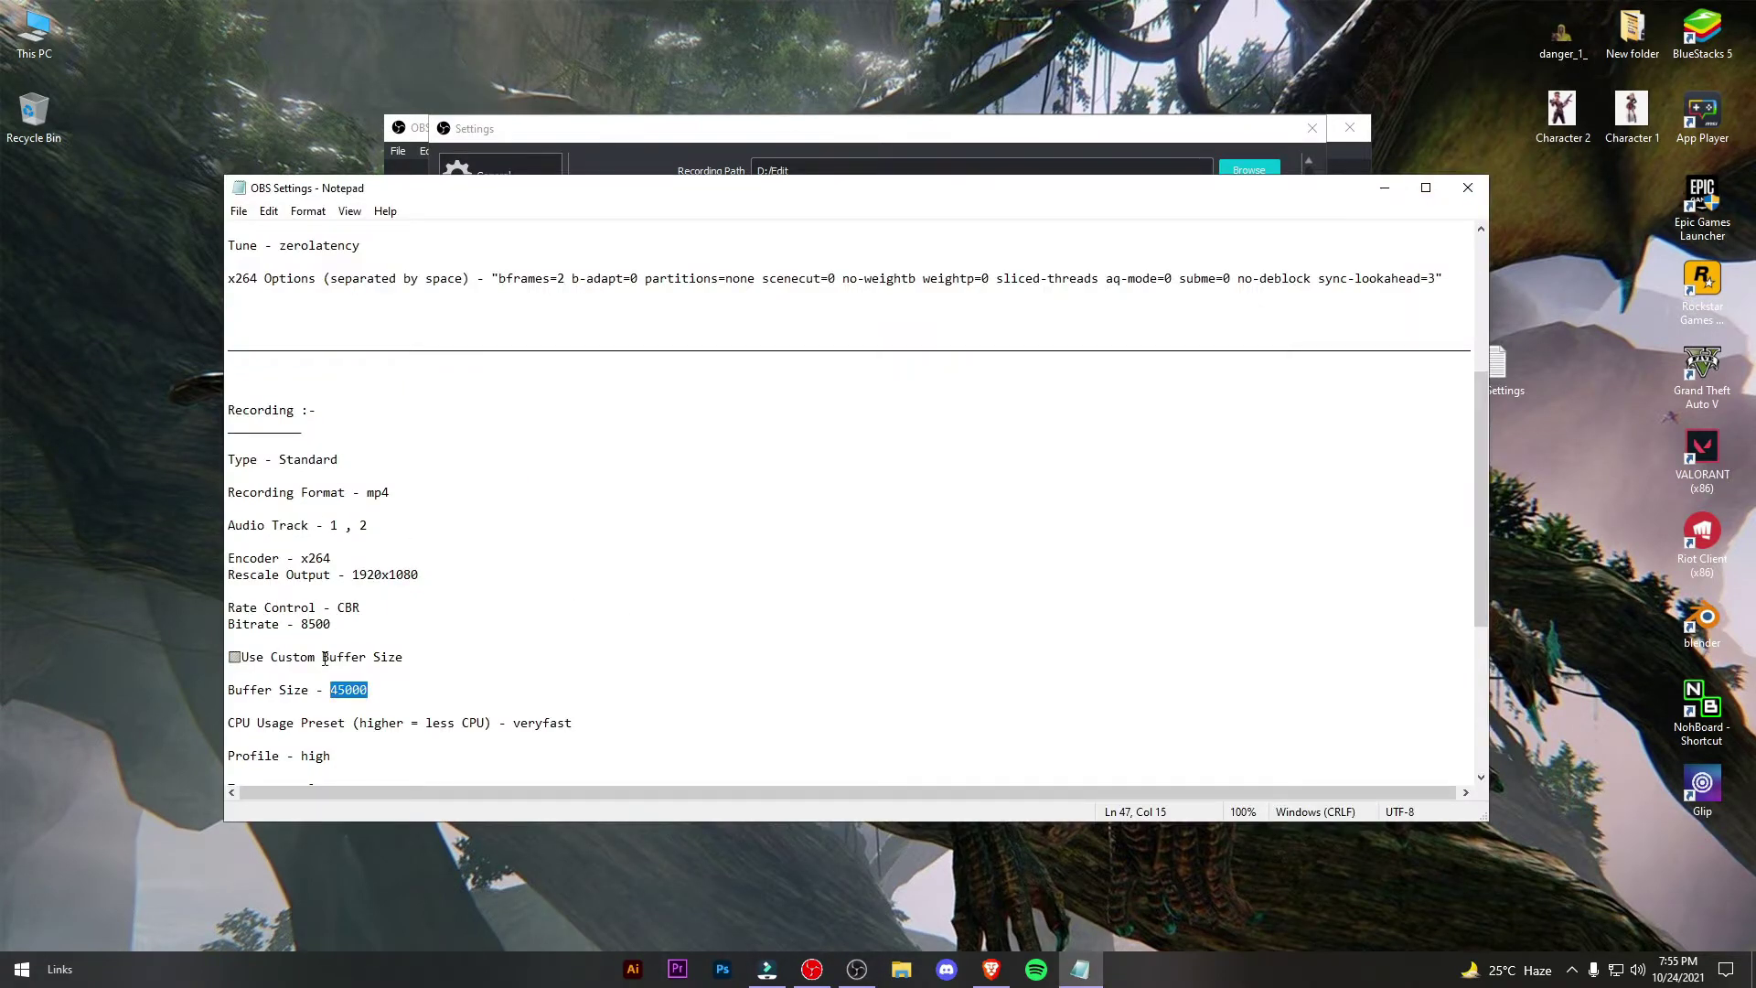
{"action": "scroll", "coordinate": [375, 526], "scroll_direction": "up", "scroll_amount": 1}
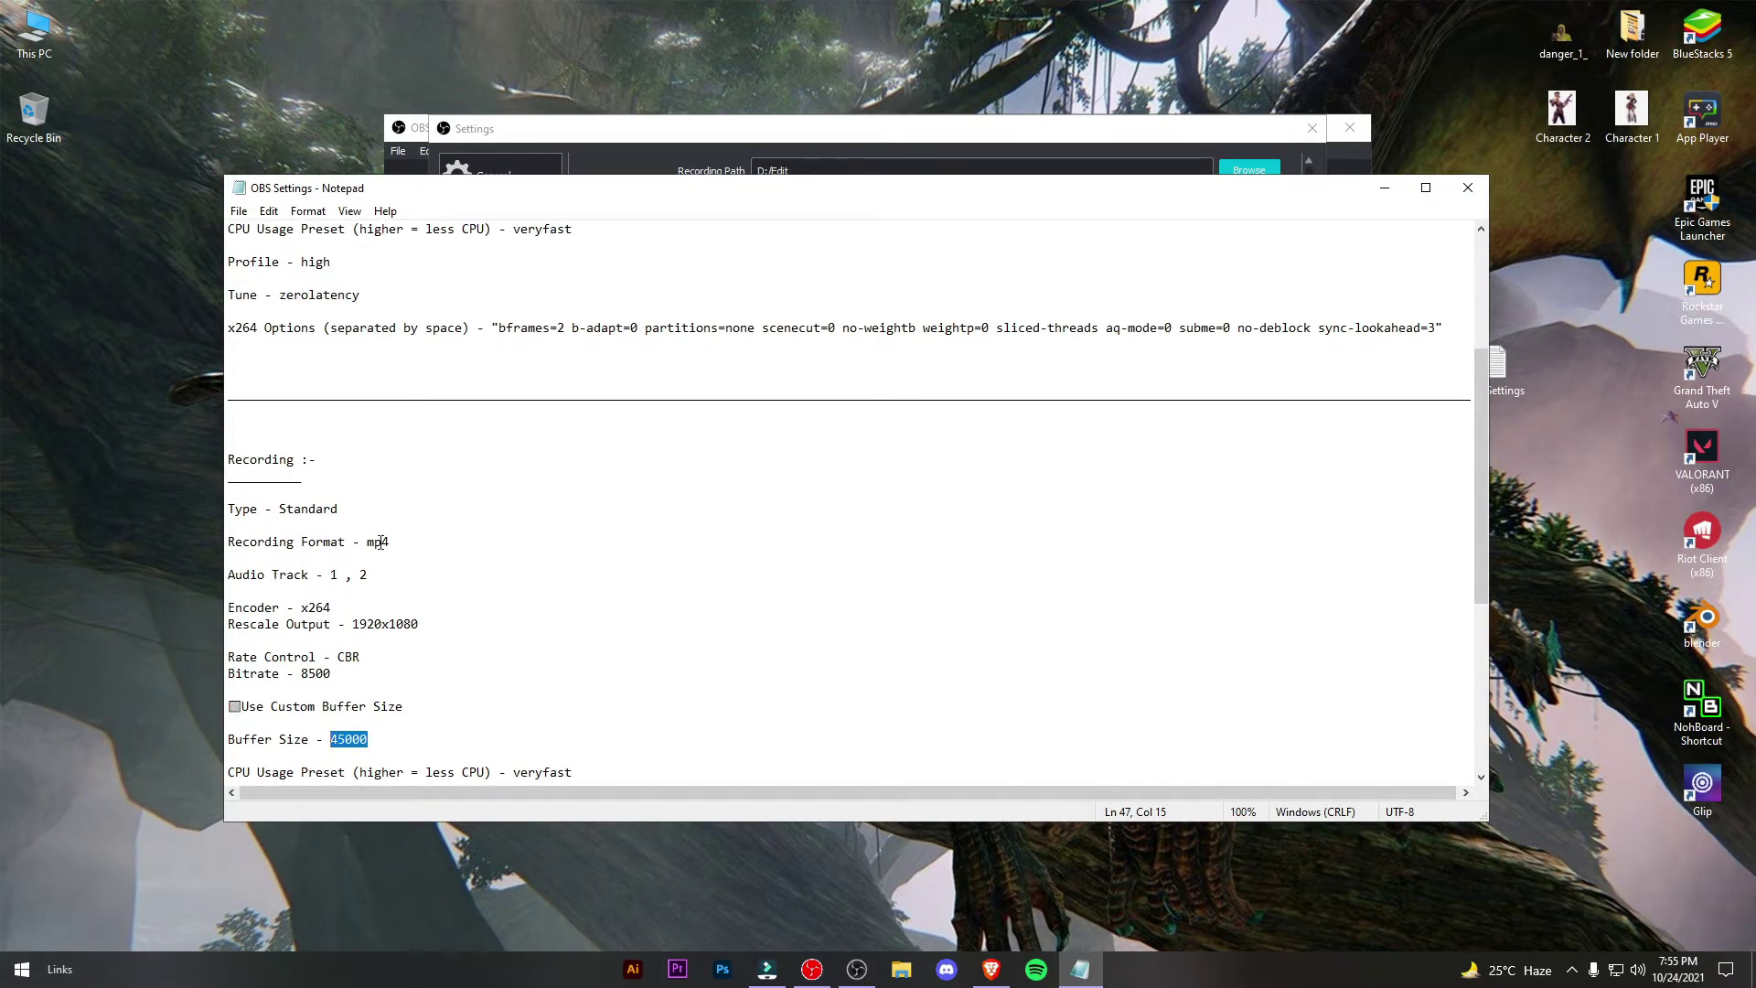
{"action": "left_click_drag", "start_coordinate": [513, 772], "coordinate": [572, 773]}
{"action": "scroll", "coordinate": [583, 714], "scroll_direction": "down", "scroll_amount": 5}
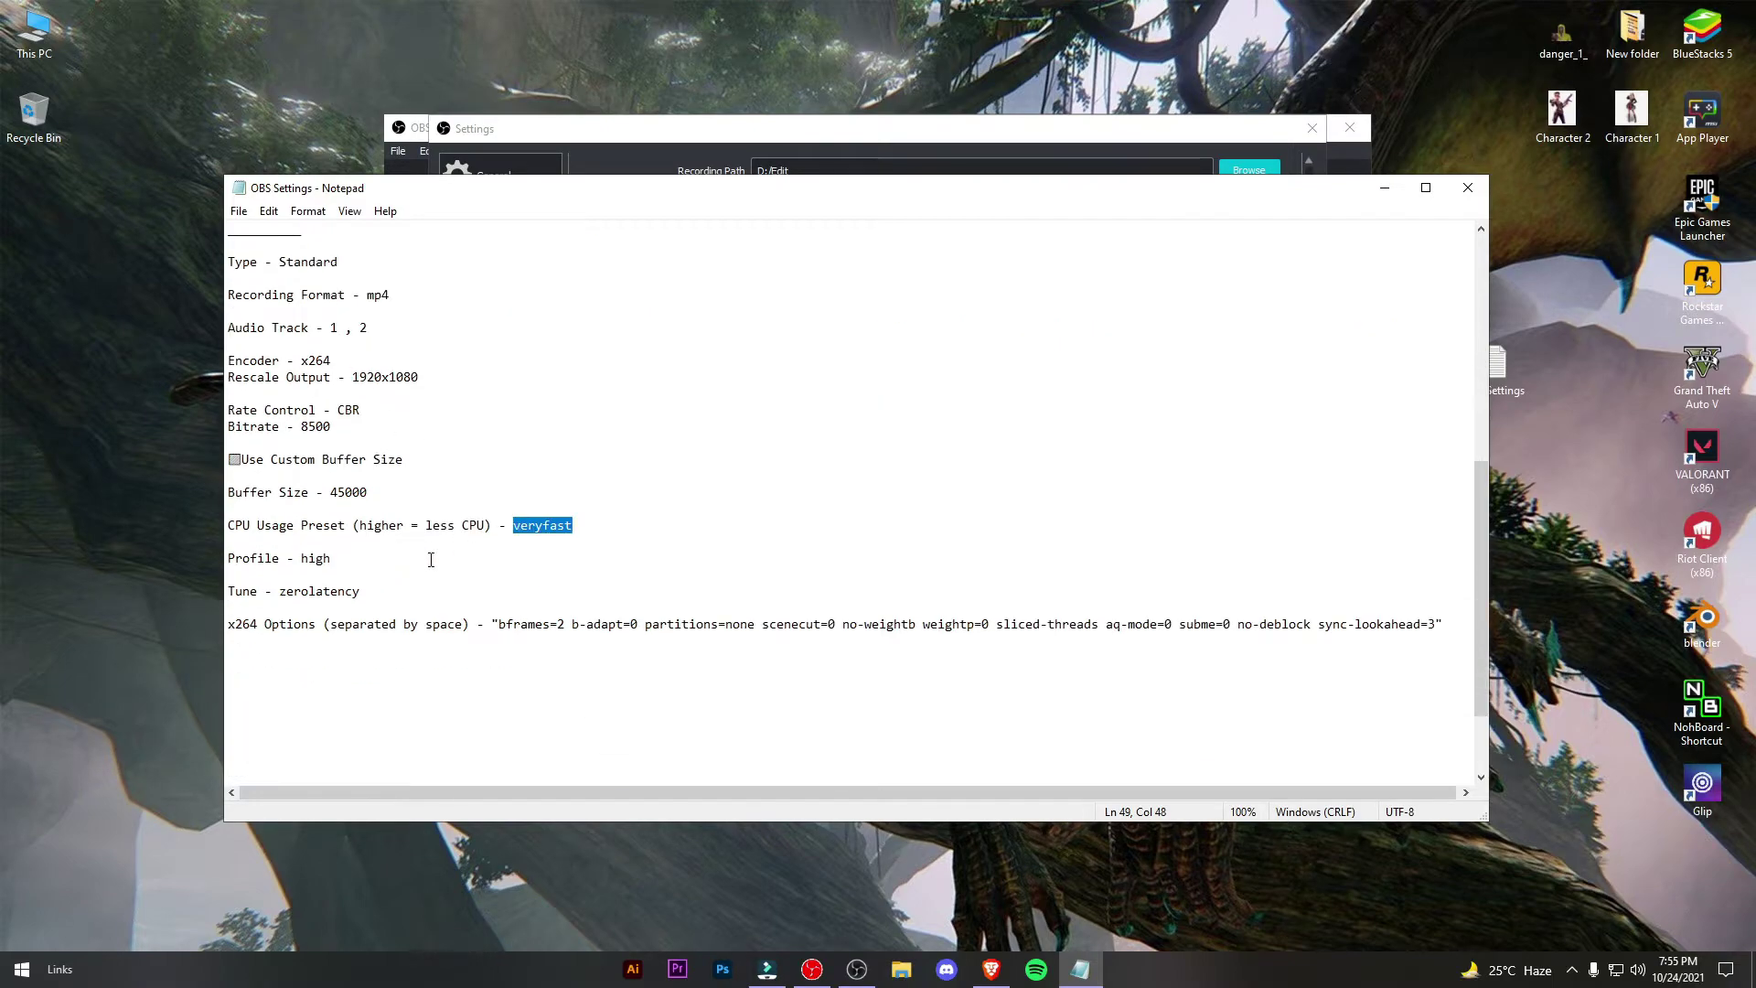
{"action": "left_click", "coordinate": [355, 591]}
{"action": "key", "text": "alt+Tab"}
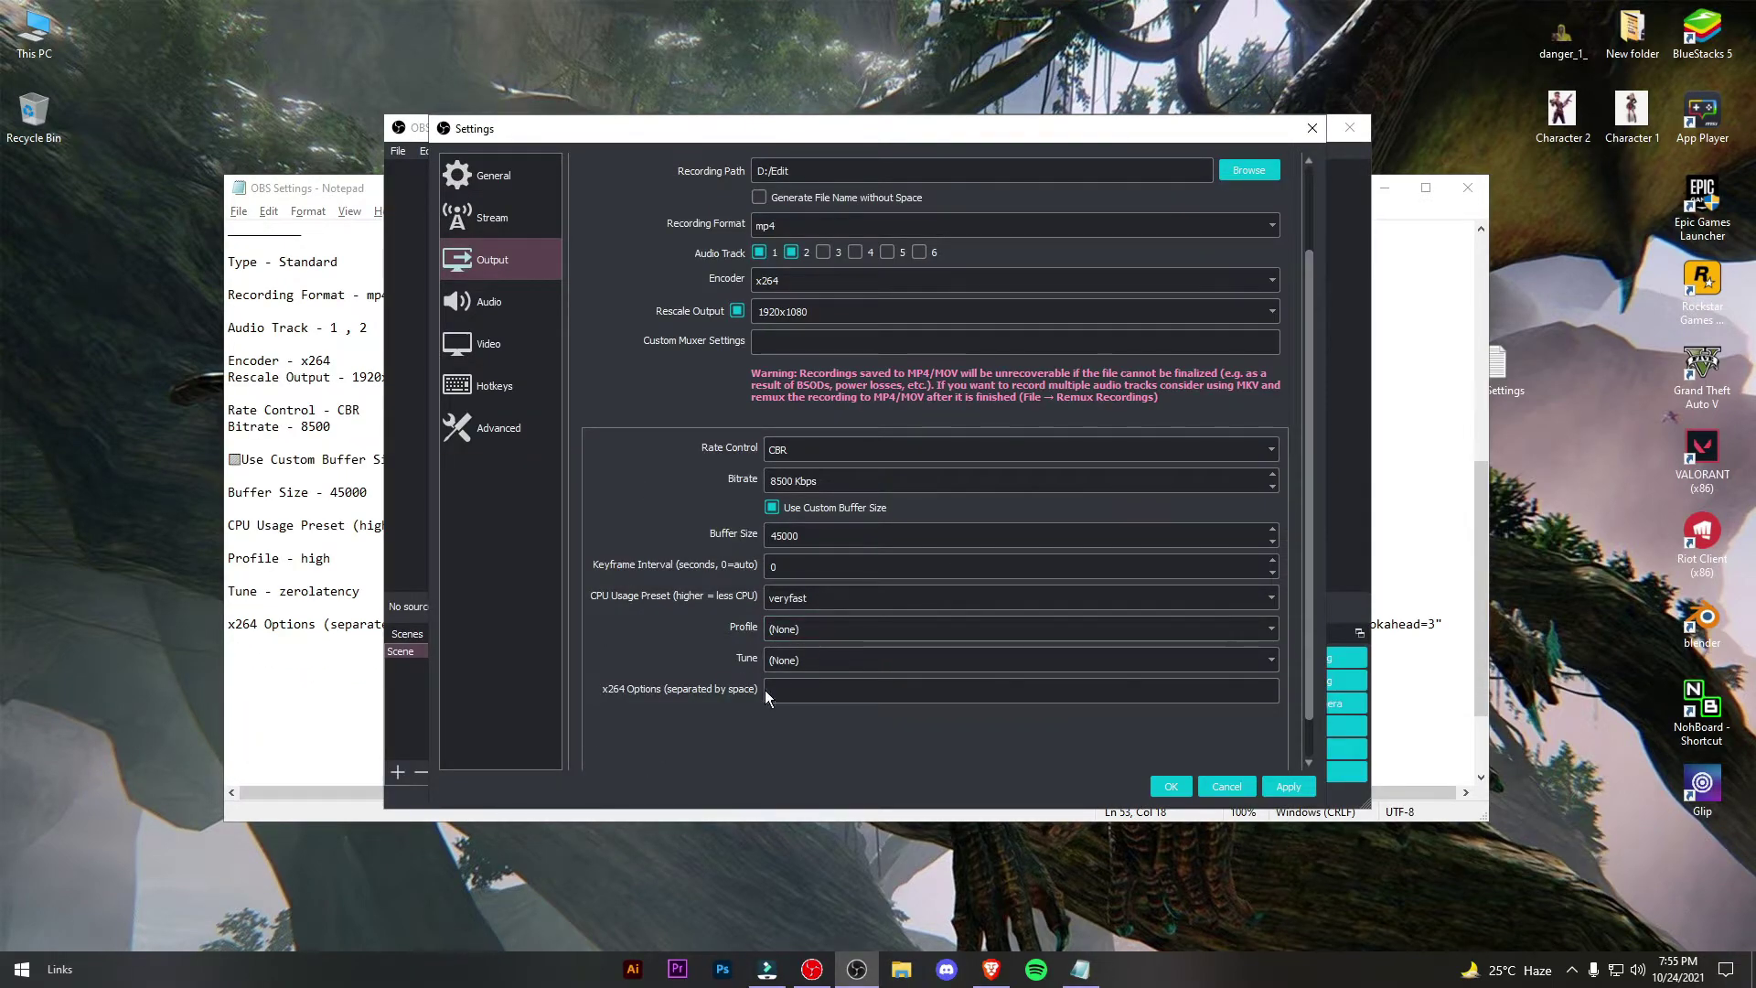
{"action": "left_click", "coordinate": [774, 629]}
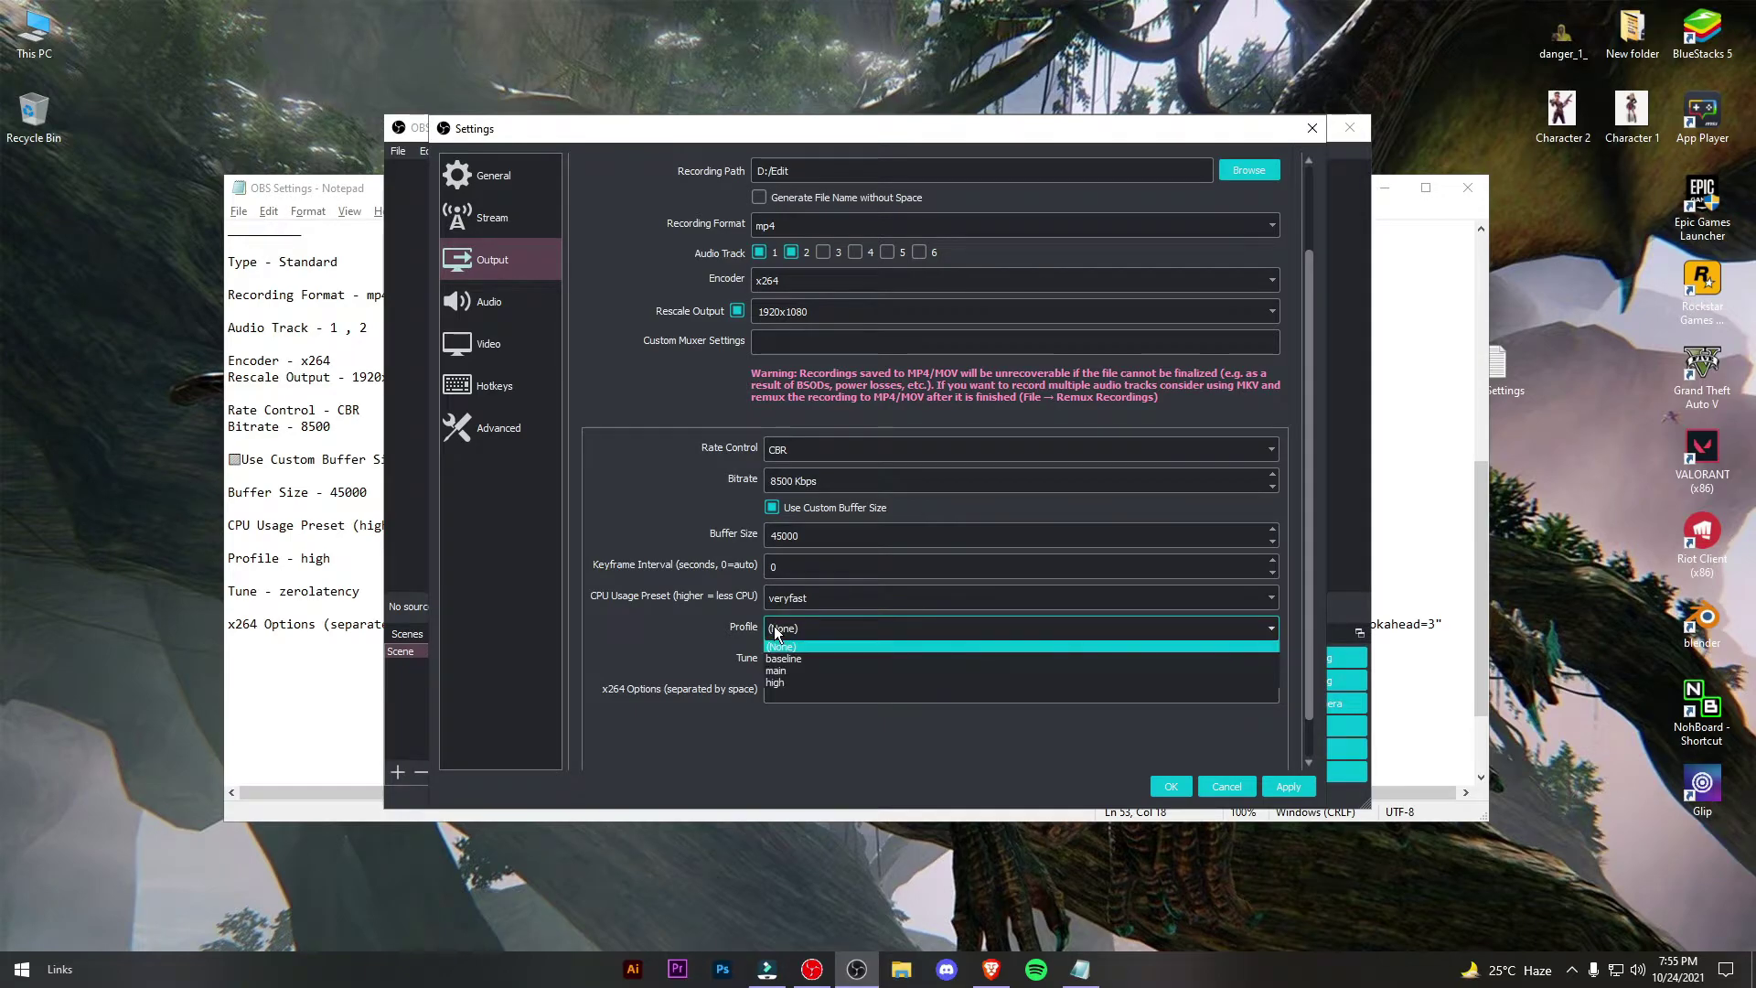
{"action": "left_click", "coordinate": [786, 686]}
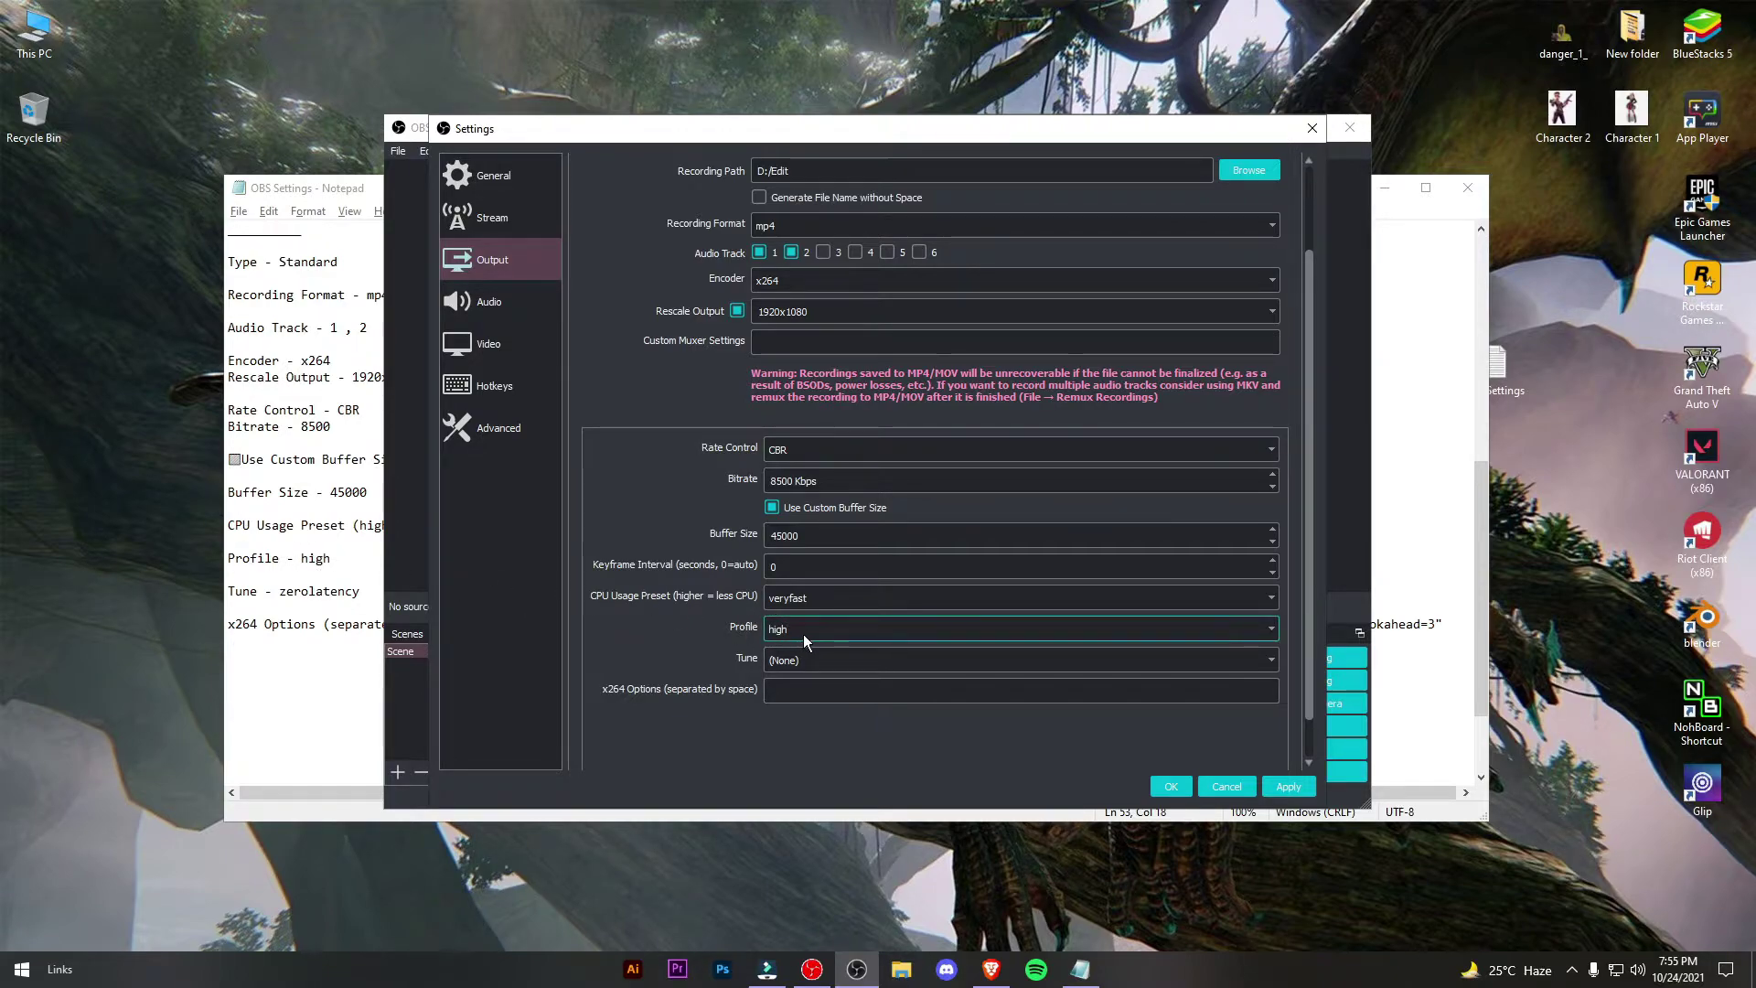
{"action": "left_click", "coordinate": [810, 659]}
{"action": "left_click", "coordinate": [787, 773]}
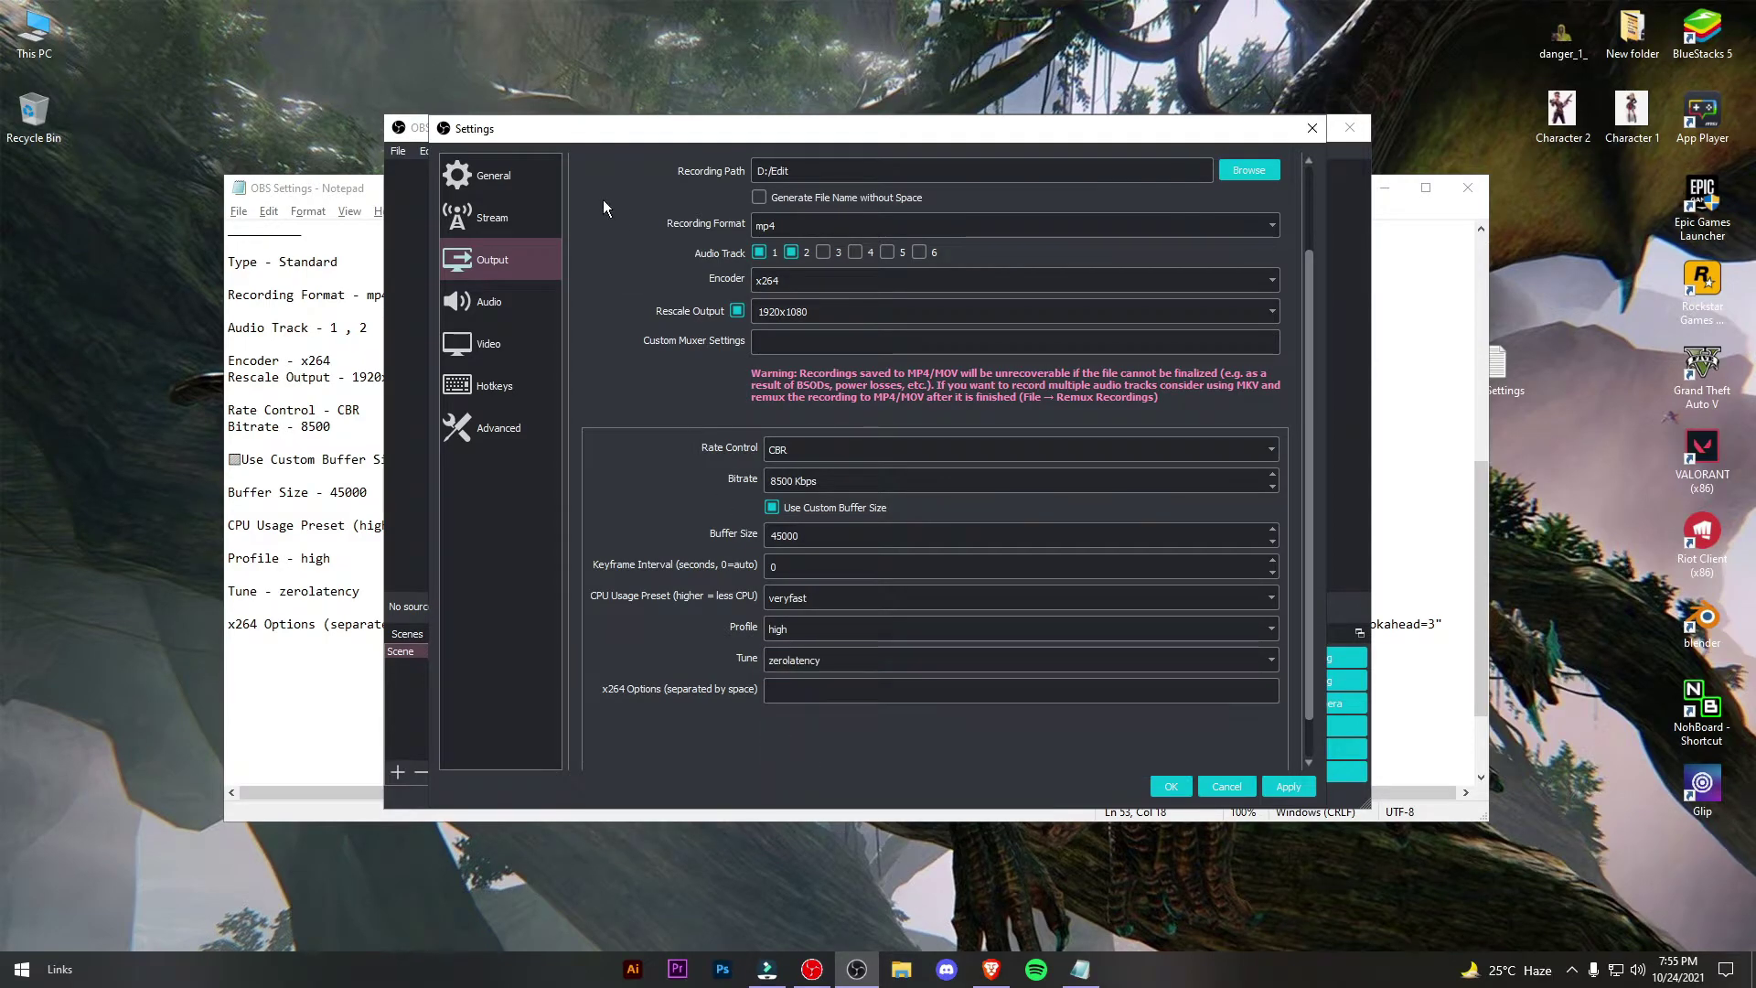
Copy "bframes=2 b-adapt=0 partitions=none scenecut=0 no-weightb weightp=0 sliced-threads aq-mode=0 subme=0 no-deblock sync-lookahead=3" from the OBS Settings notes into the recording's x264 options.
{"action": "scroll", "coordinate": [684, 712], "scroll_direction": "up", "scroll_amount": 2}
{"action": "scroll", "coordinate": [684, 713], "scroll_direction": "down", "scroll_amount": 3}
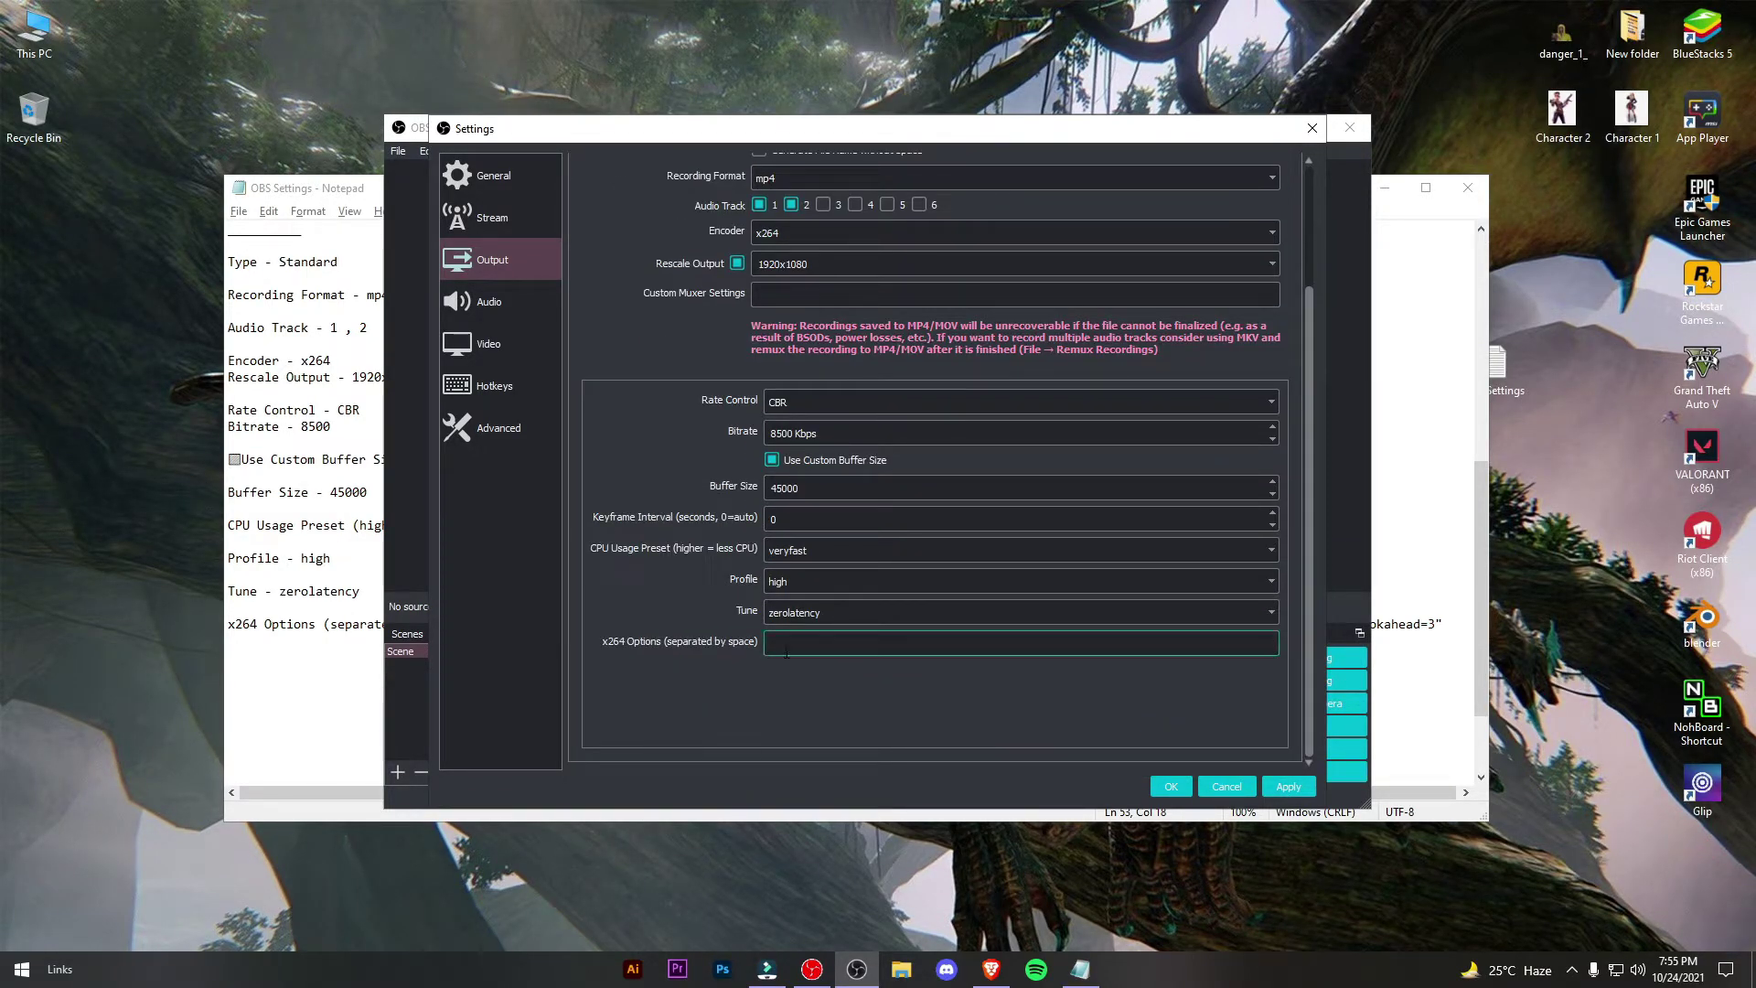
{"action": "left_click", "coordinate": [361, 675]}
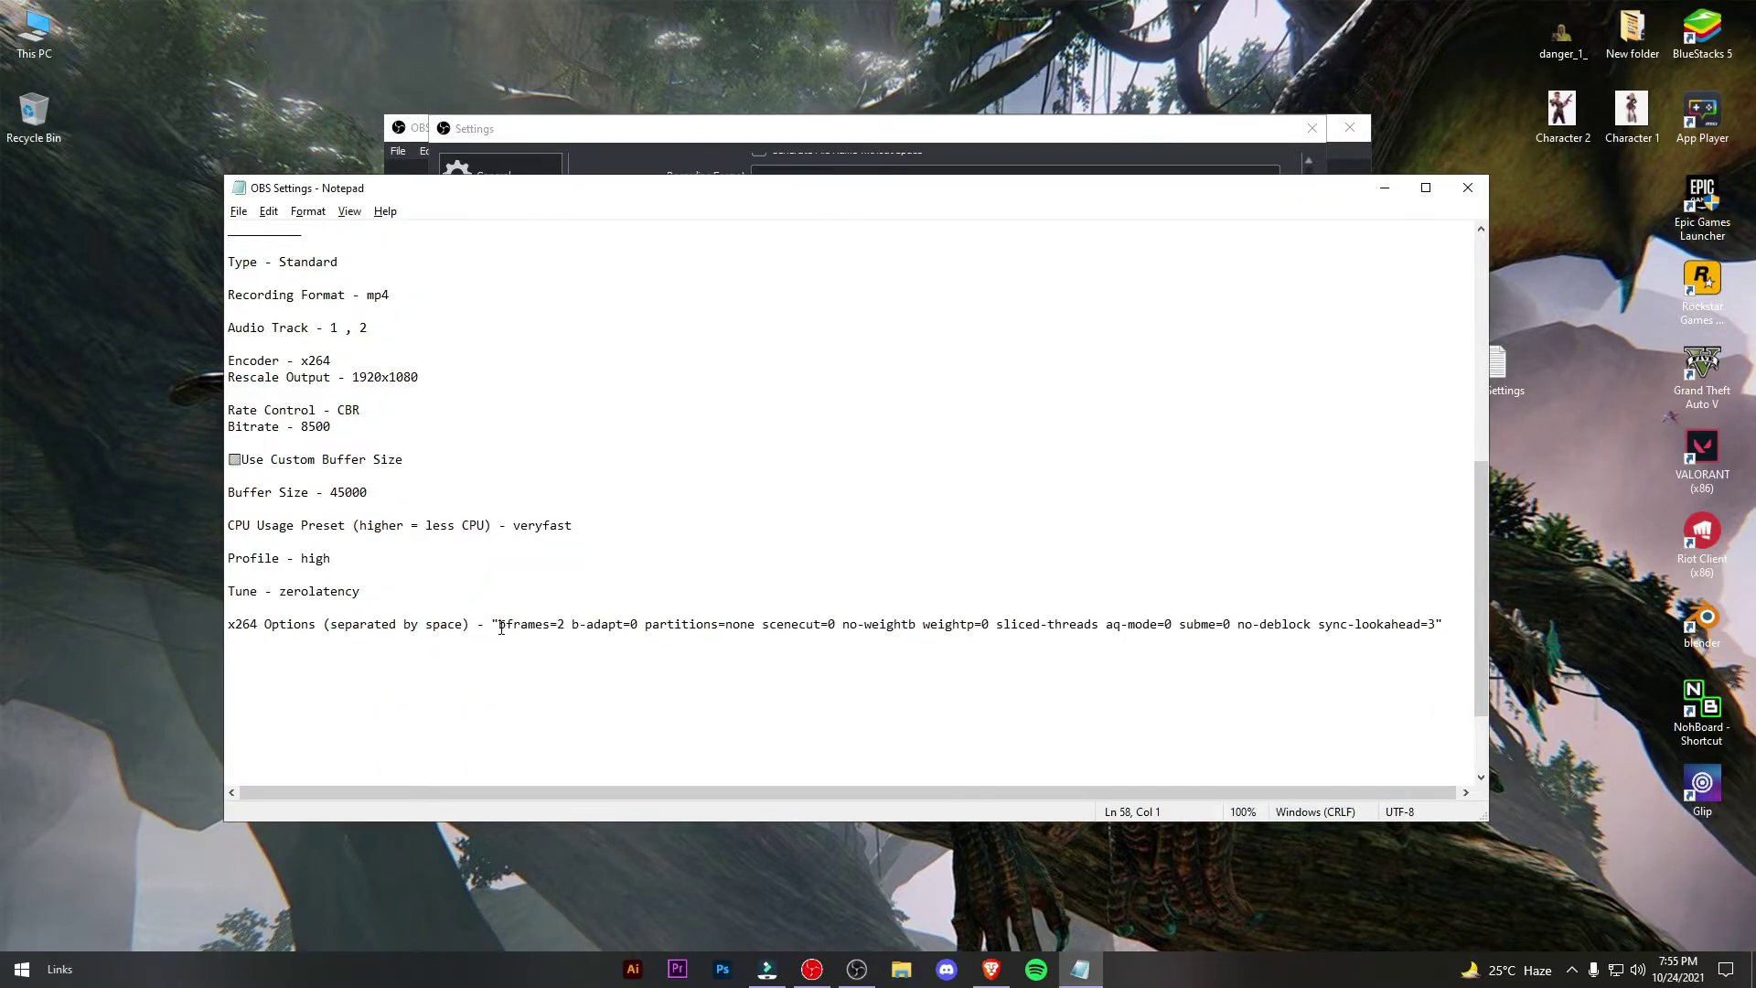
{"action": "left_click_drag", "start_coordinate": [500, 624], "coordinate": [1438, 625]}
{"action": "key", "text": "ctrl+c"}
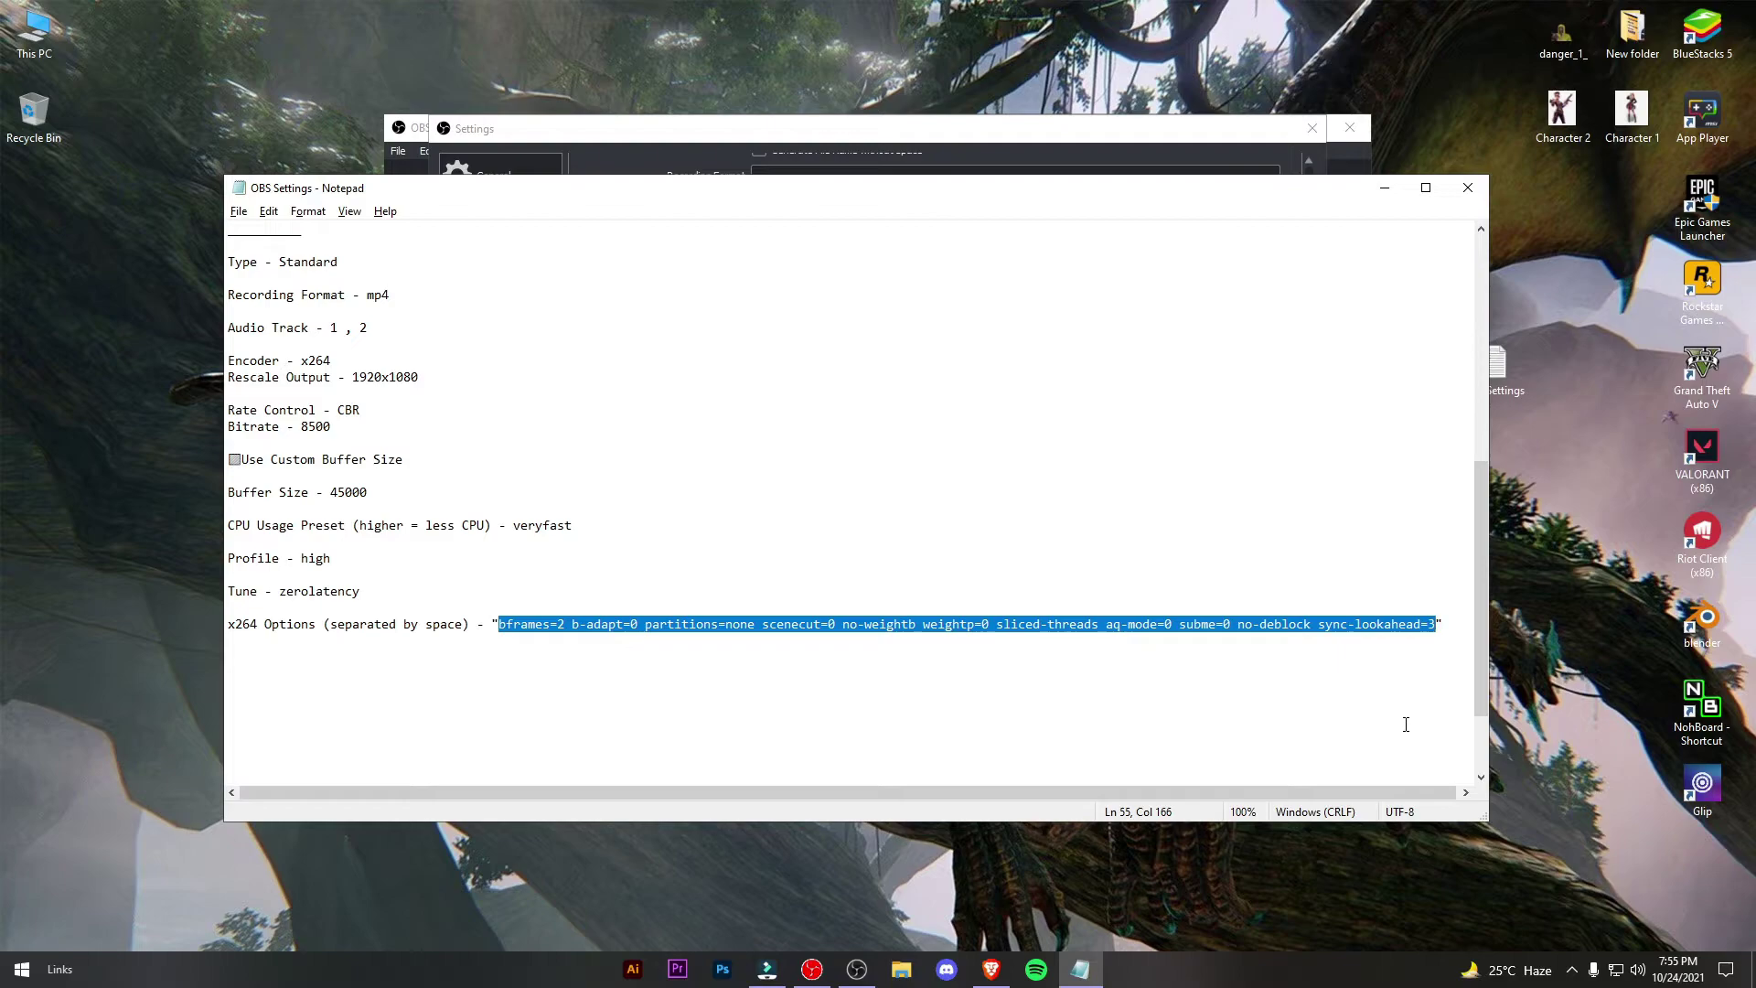
{"action": "left_click", "coordinate": [782, 128]}
{"action": "left_click", "coordinate": [1022, 643]}
{"action": "key", "text": "ctrl+v"}
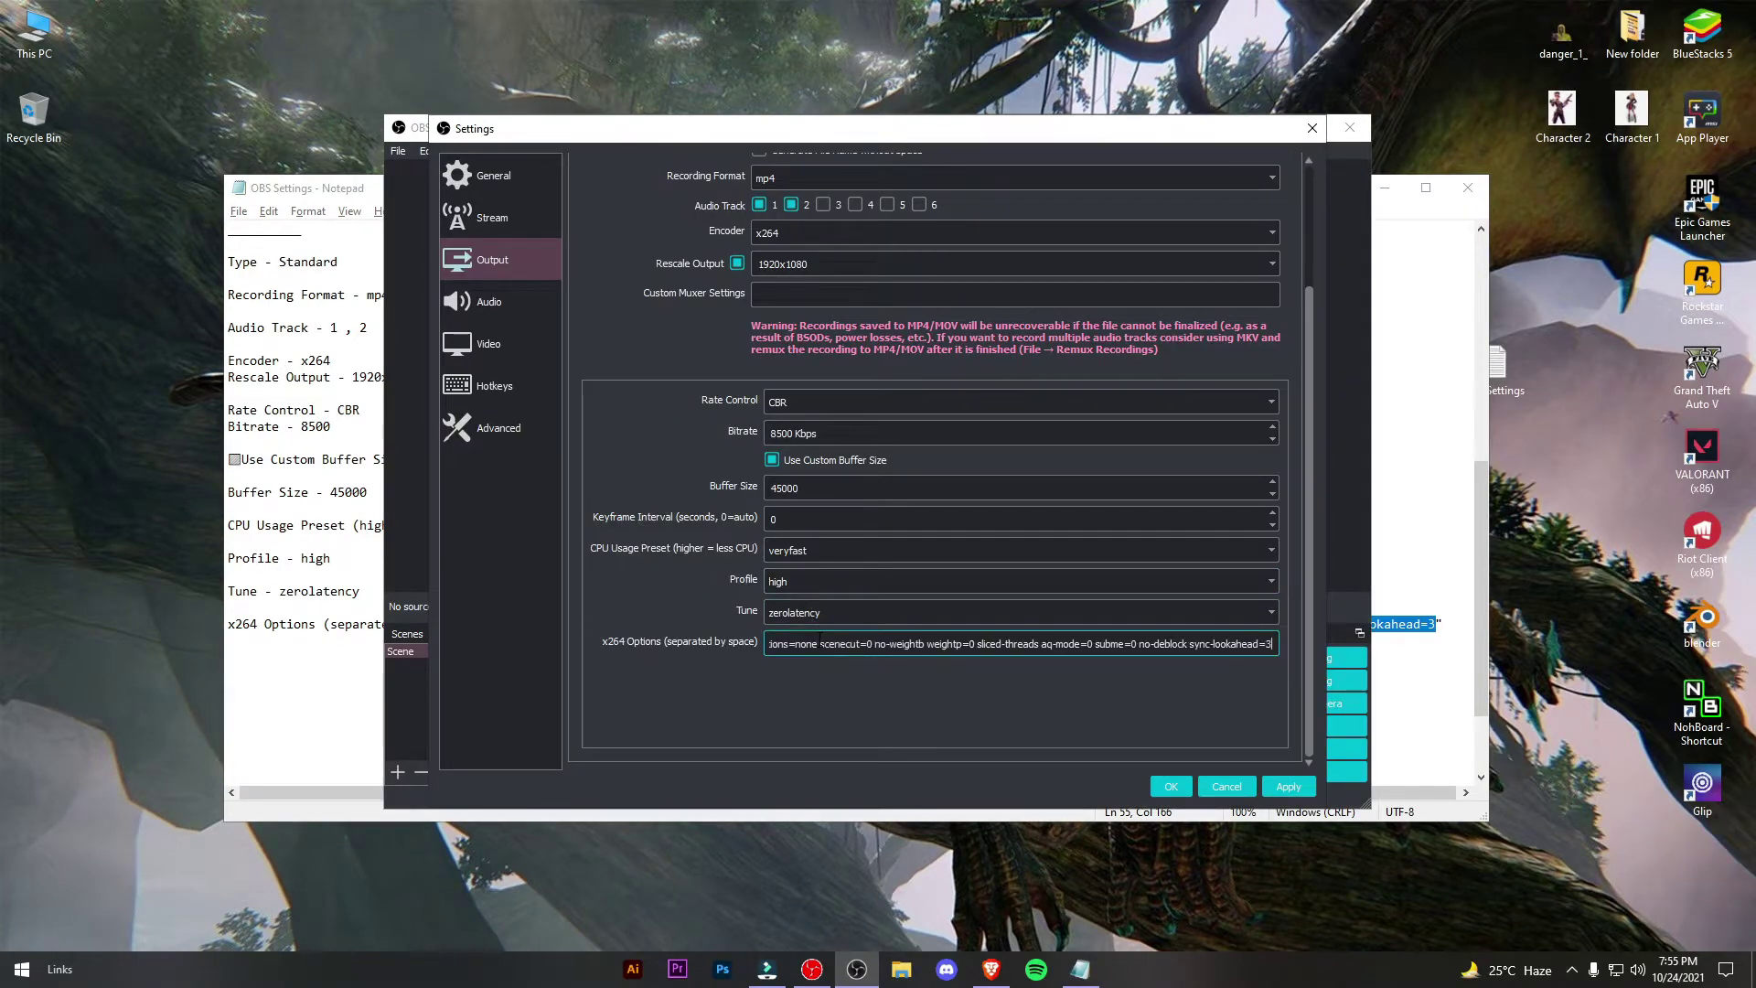
{"action": "left_click", "coordinate": [785, 518]}
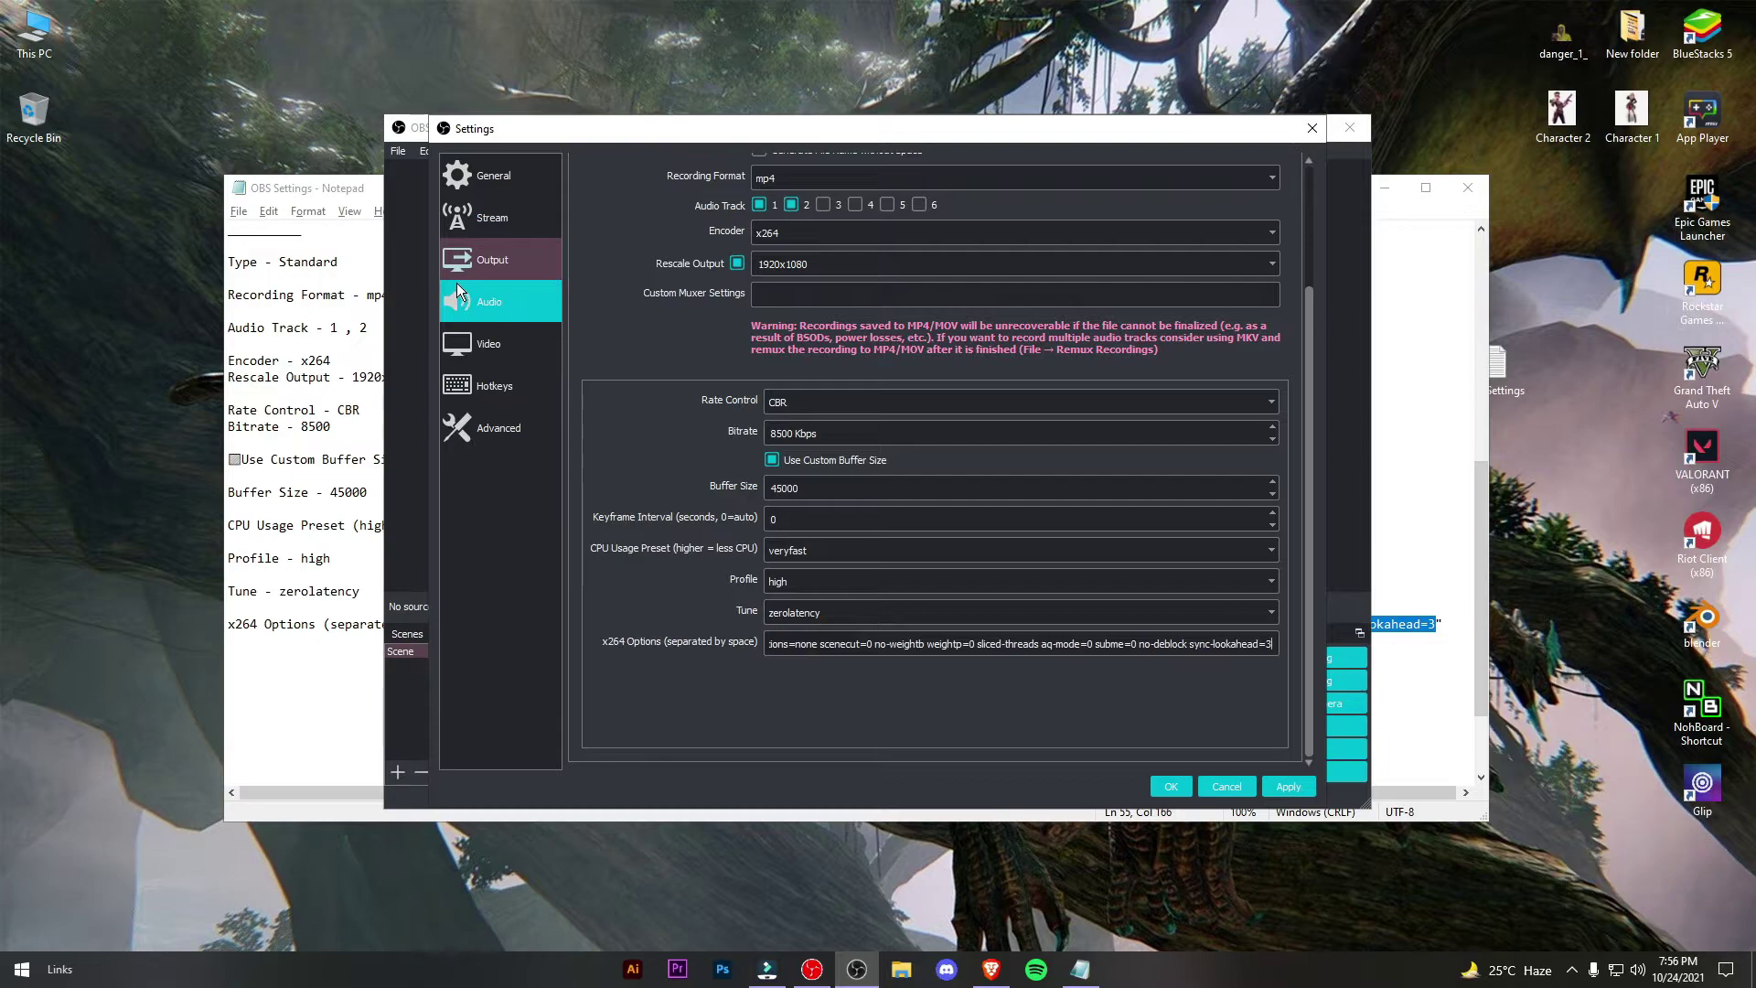
Set the audio sample rate to 44.1 kHz in the audio settings.
{"action": "left_click", "coordinate": [479, 309]}
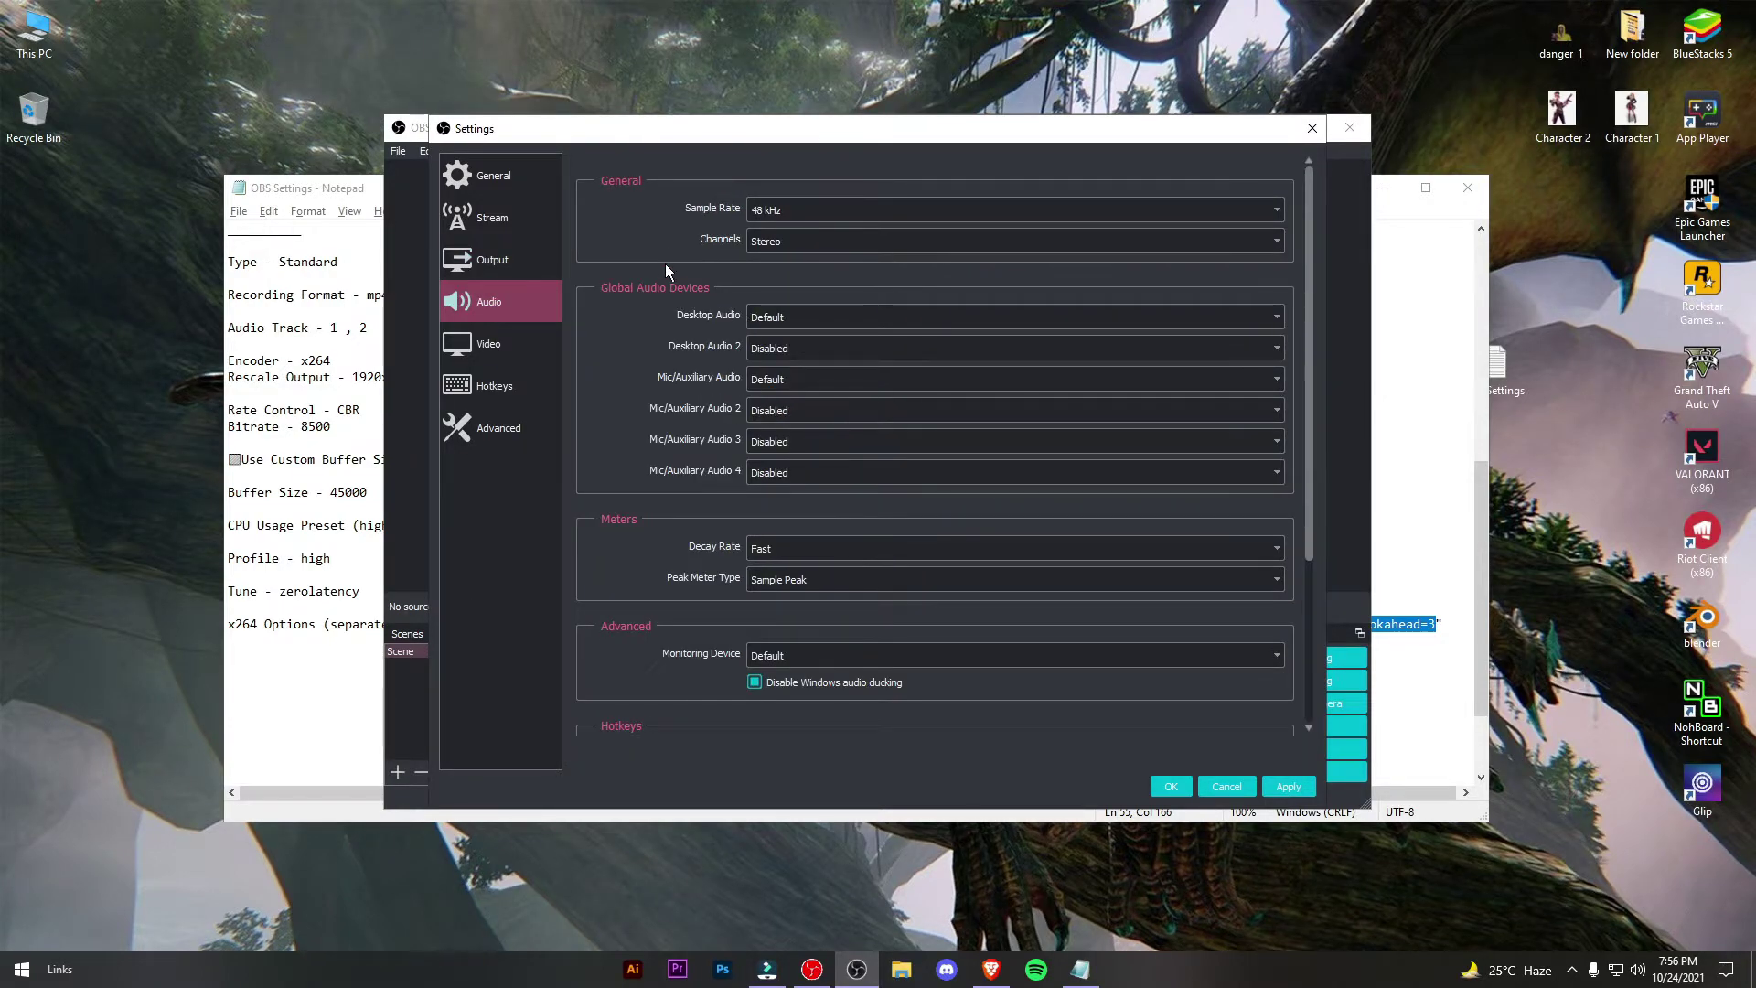
{"action": "left_click", "coordinate": [840, 208]}
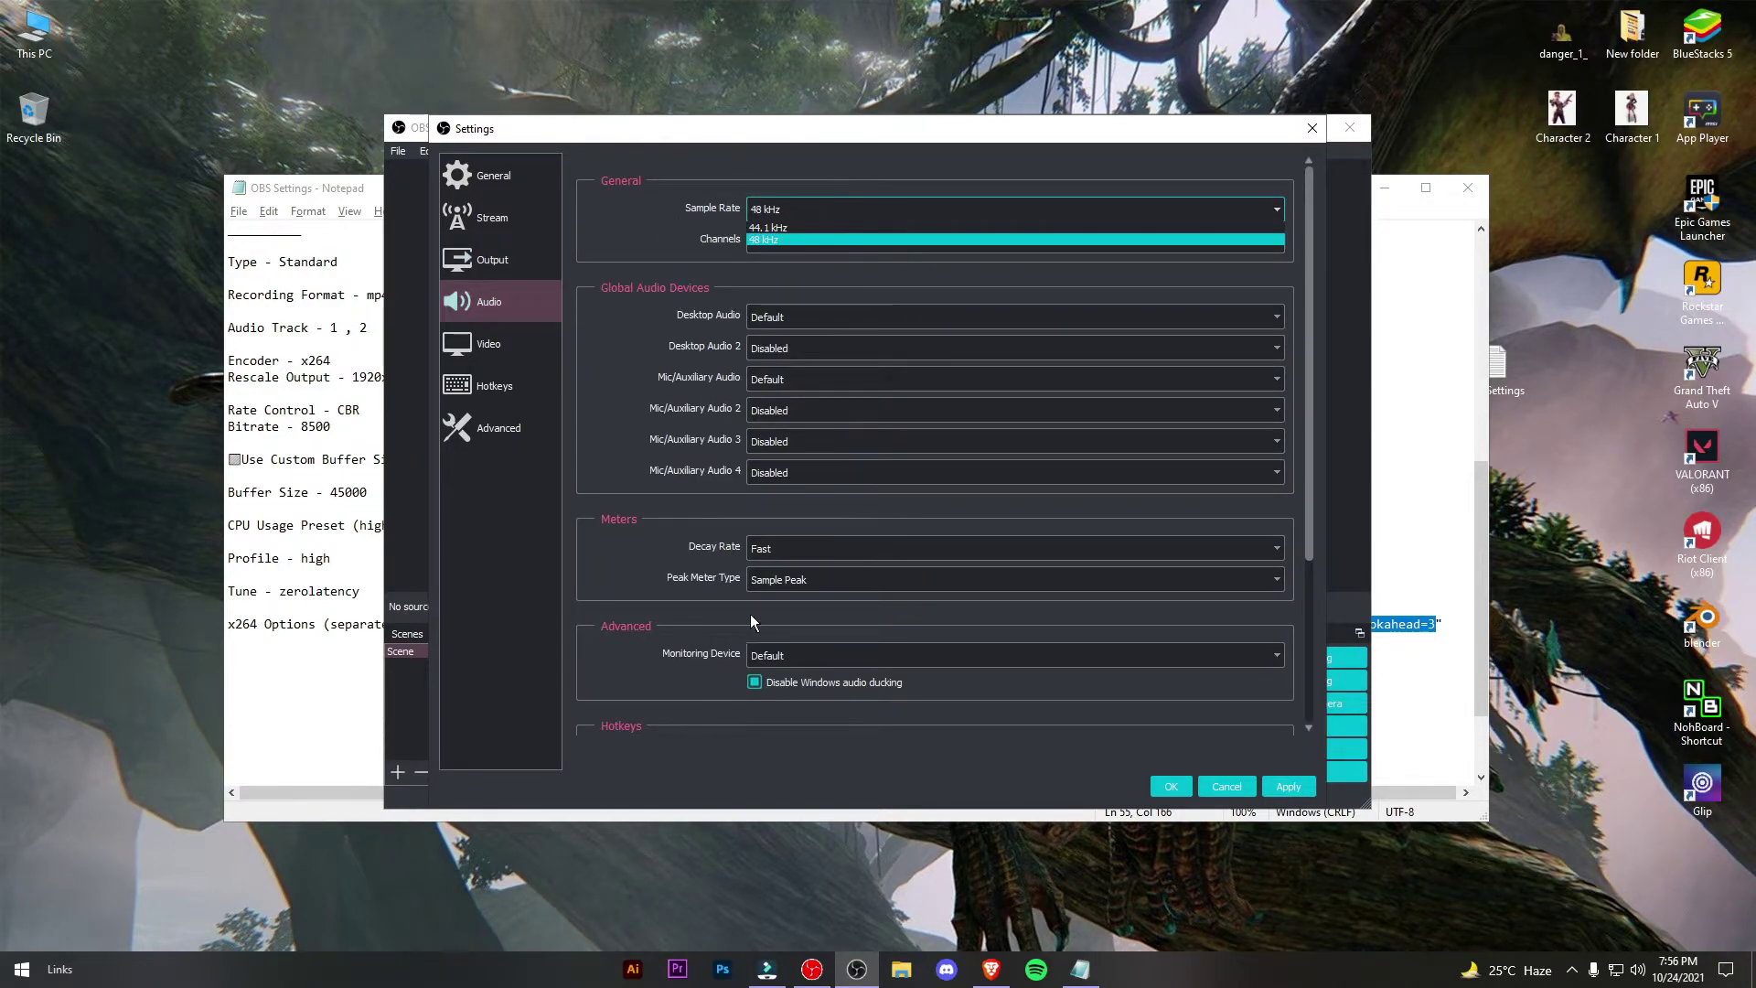
{"action": "left_click", "coordinate": [757, 228]}
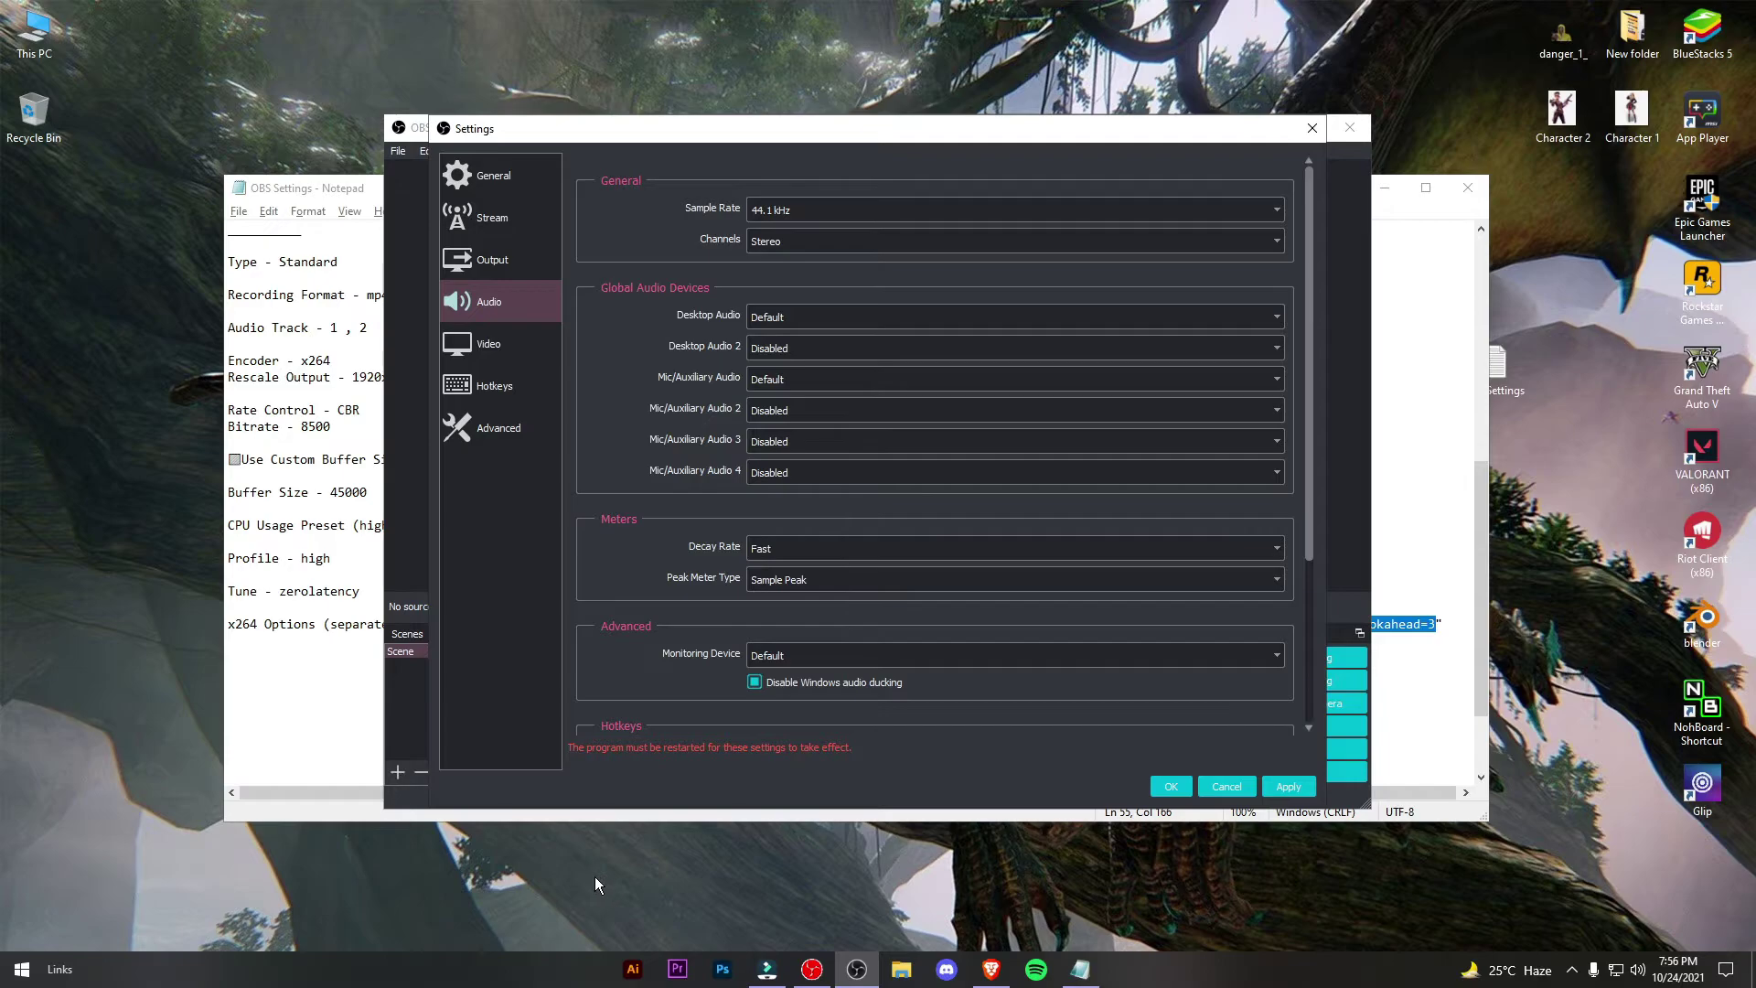
Set the video output (scaled) resolution to 1920x1080 and the downscale filter to Lanczos (Sharpened scaling, 36 samples).
{"action": "left_click", "coordinate": [494, 348]}
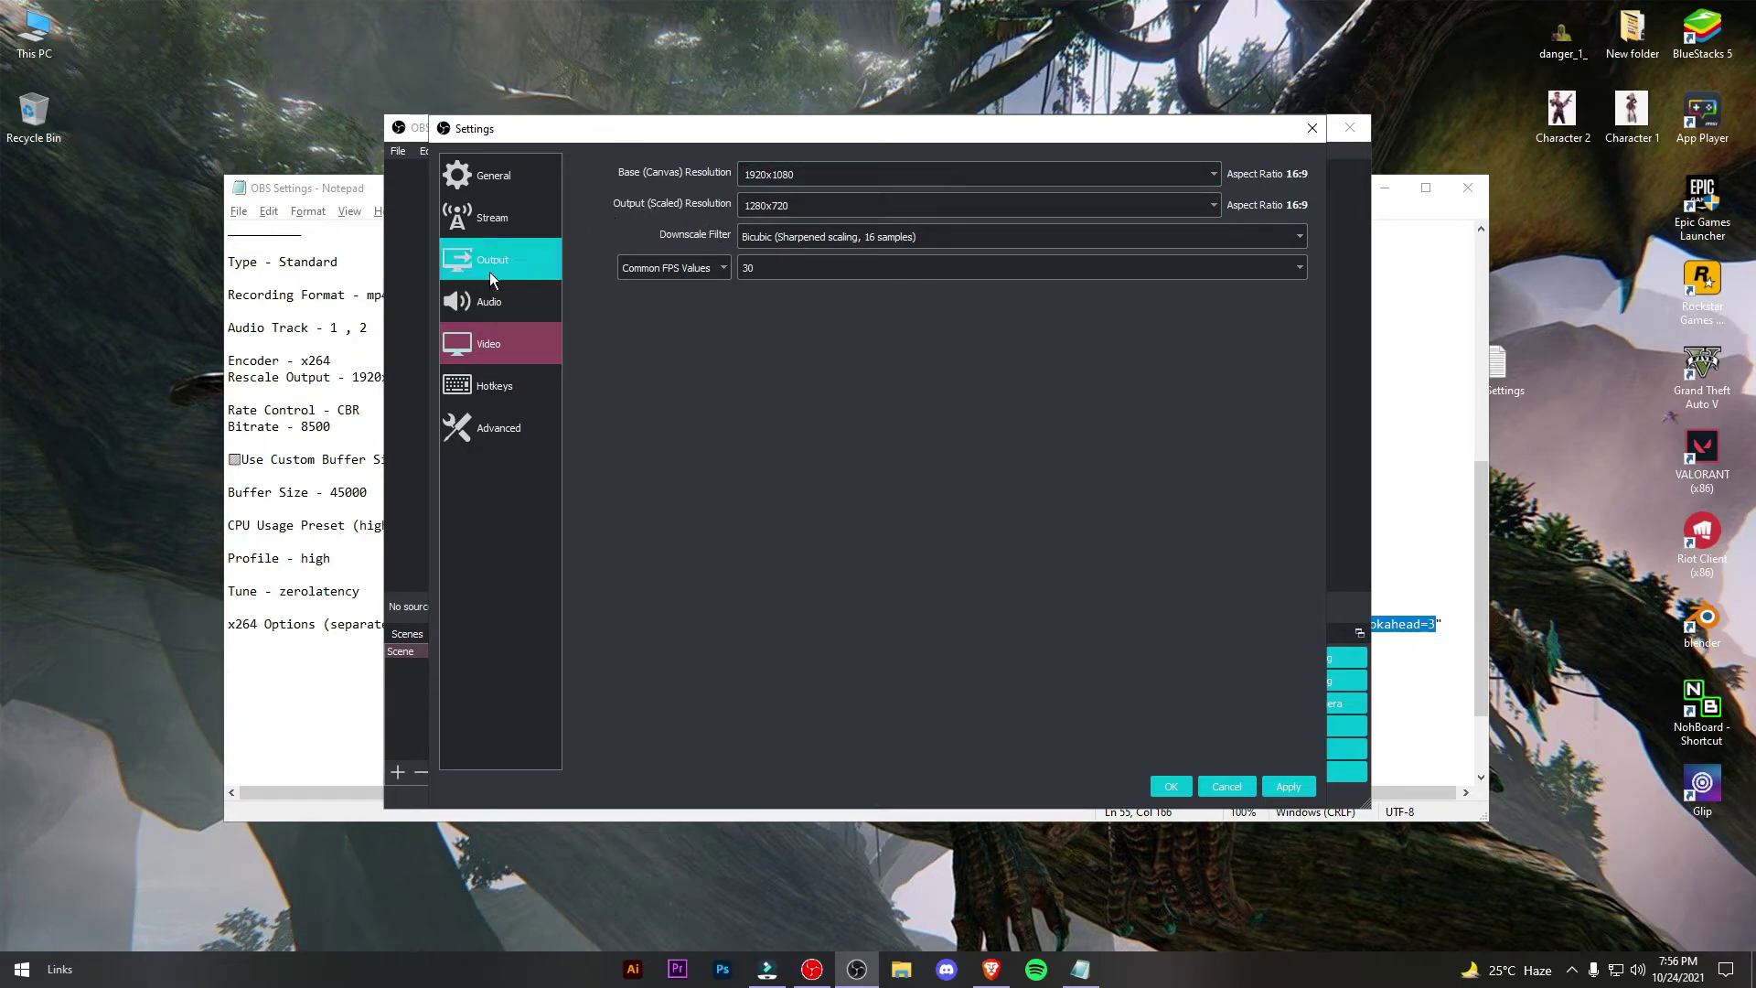
{"action": "scroll", "coordinate": [808, 205], "scroll_direction": "up", "scroll_amount": 1}
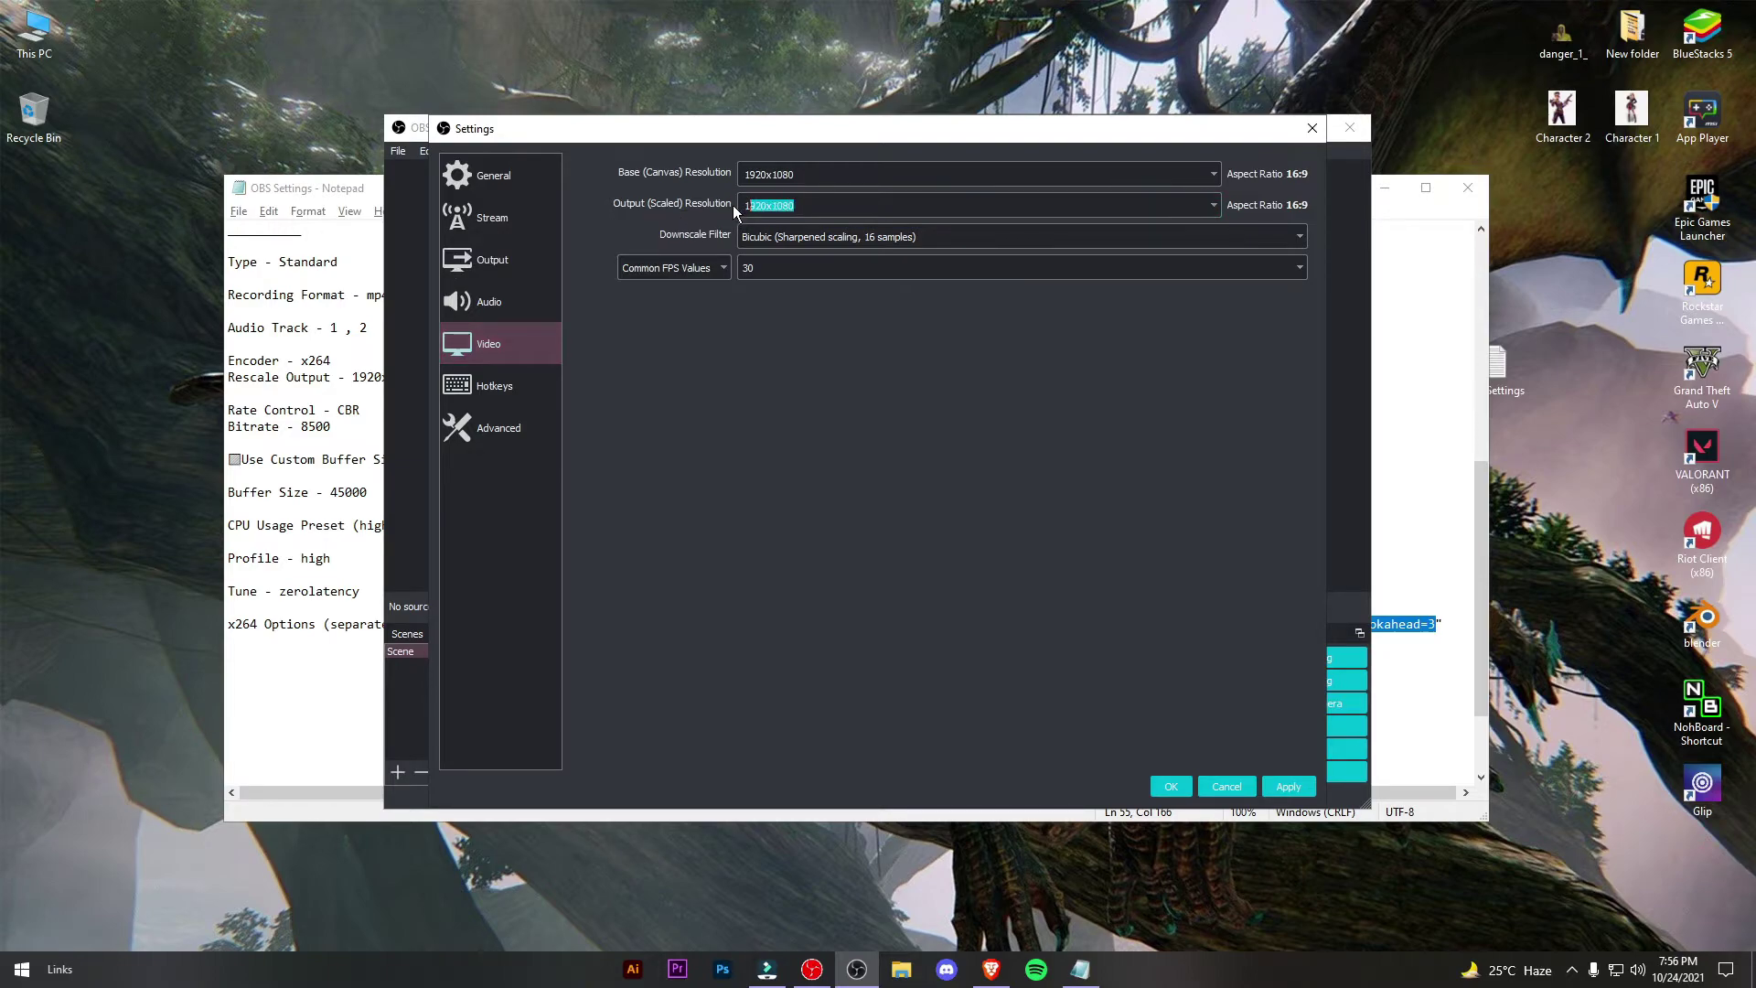
{"action": "left_click", "coordinate": [822, 330]}
{"action": "left_click", "coordinate": [784, 237]}
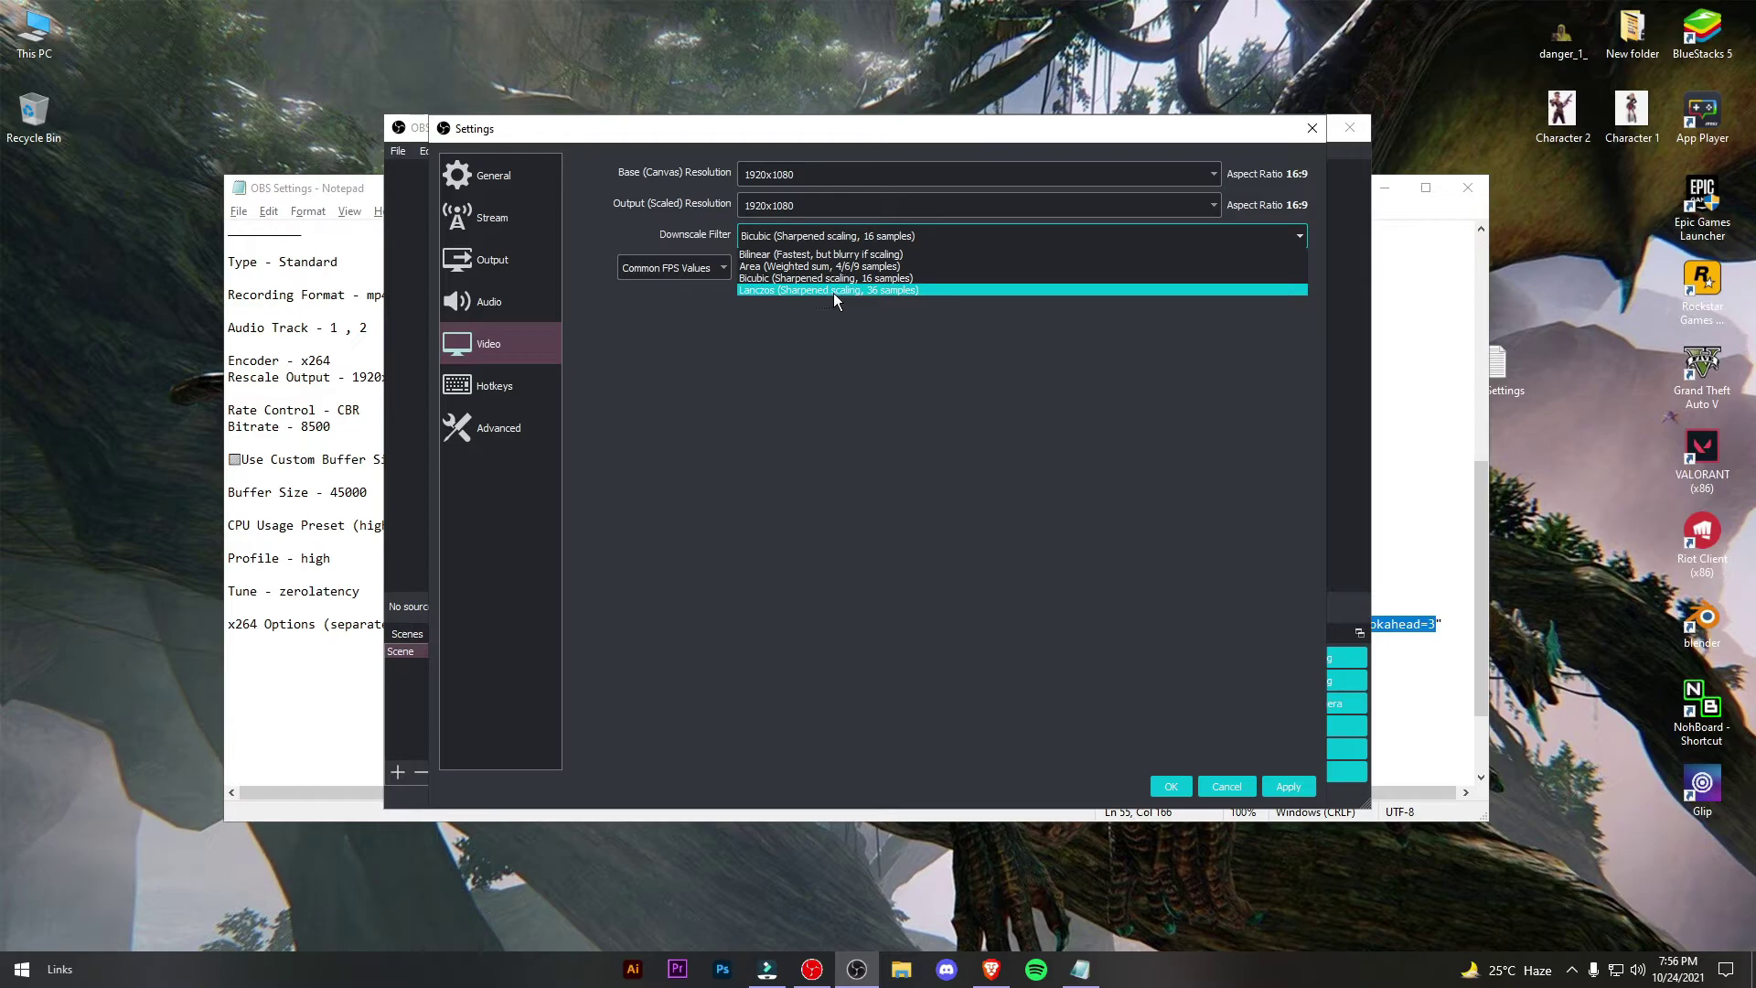
{"action": "left_click", "coordinate": [873, 291]}
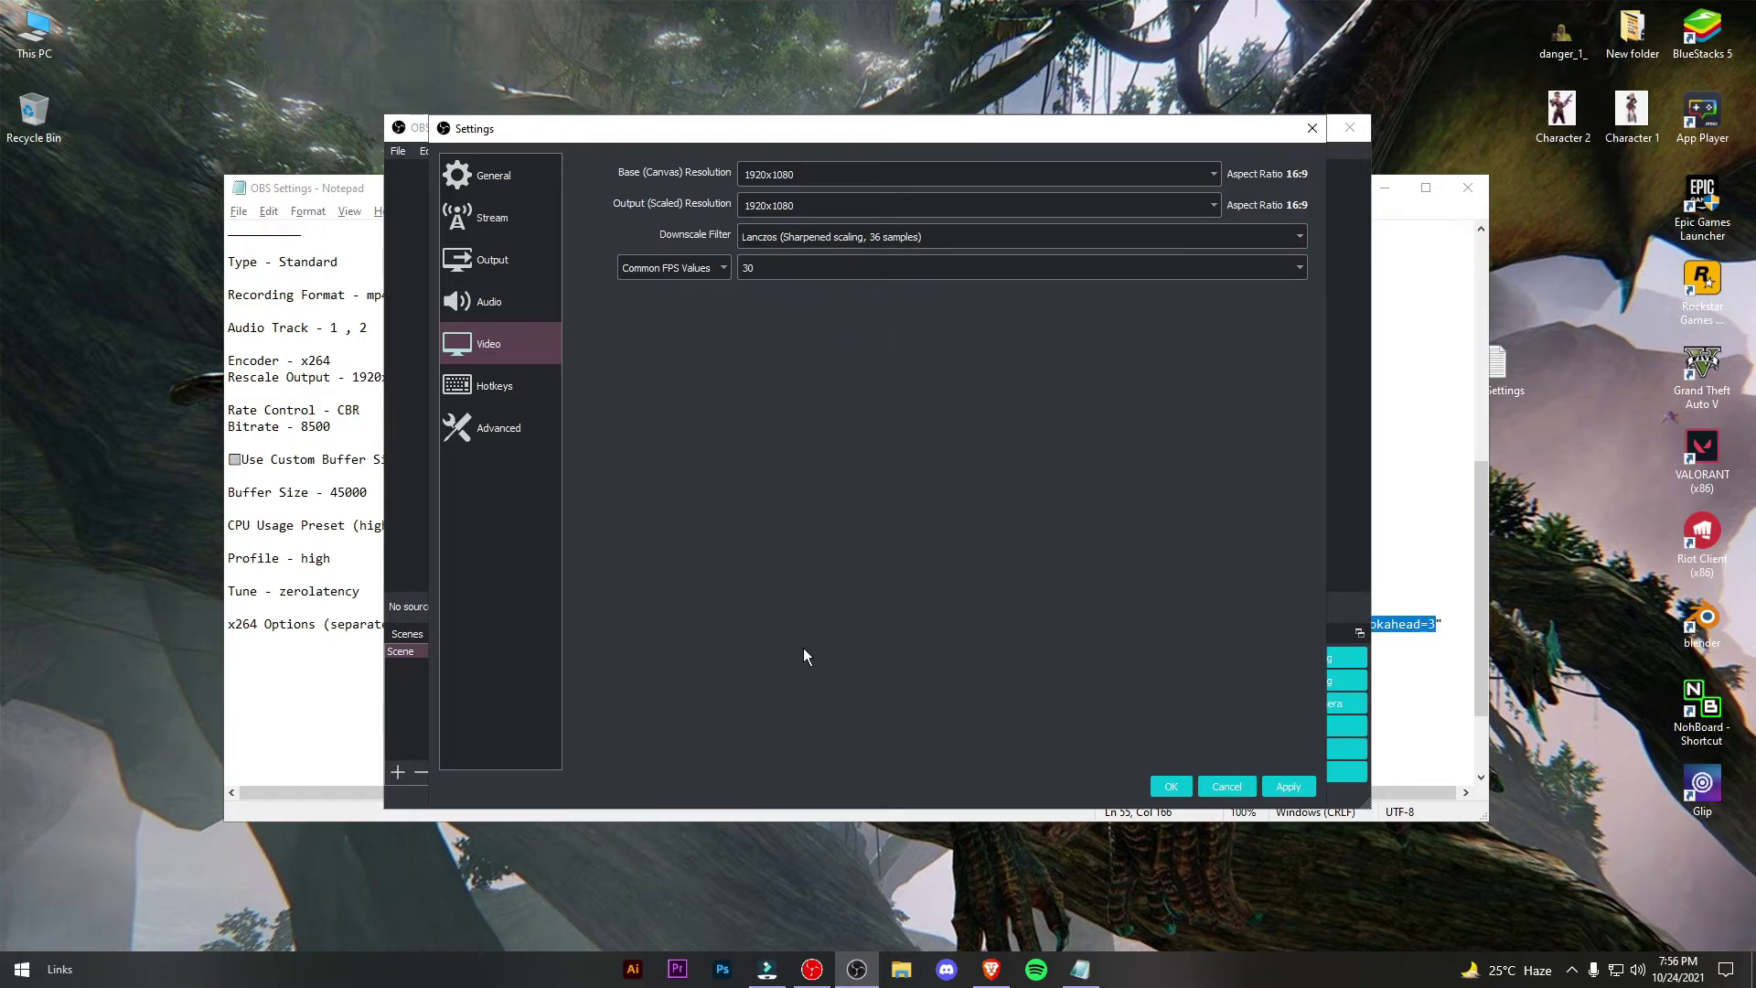
{"action": "left_click", "coordinate": [766, 237]}
{"action": "left_click", "coordinate": [765, 289]}
Set the video frame rate to 60 using the common FPS values.
{"action": "left_click", "coordinate": [723, 267]}
{"action": "left_click", "coordinate": [723, 267]}
{"action": "left_click", "coordinate": [771, 265]}
{"action": "left_click", "coordinate": [771, 266]}
{"action": "left_click", "coordinate": [770, 270]}
{"action": "left_click", "coordinate": [756, 392]}
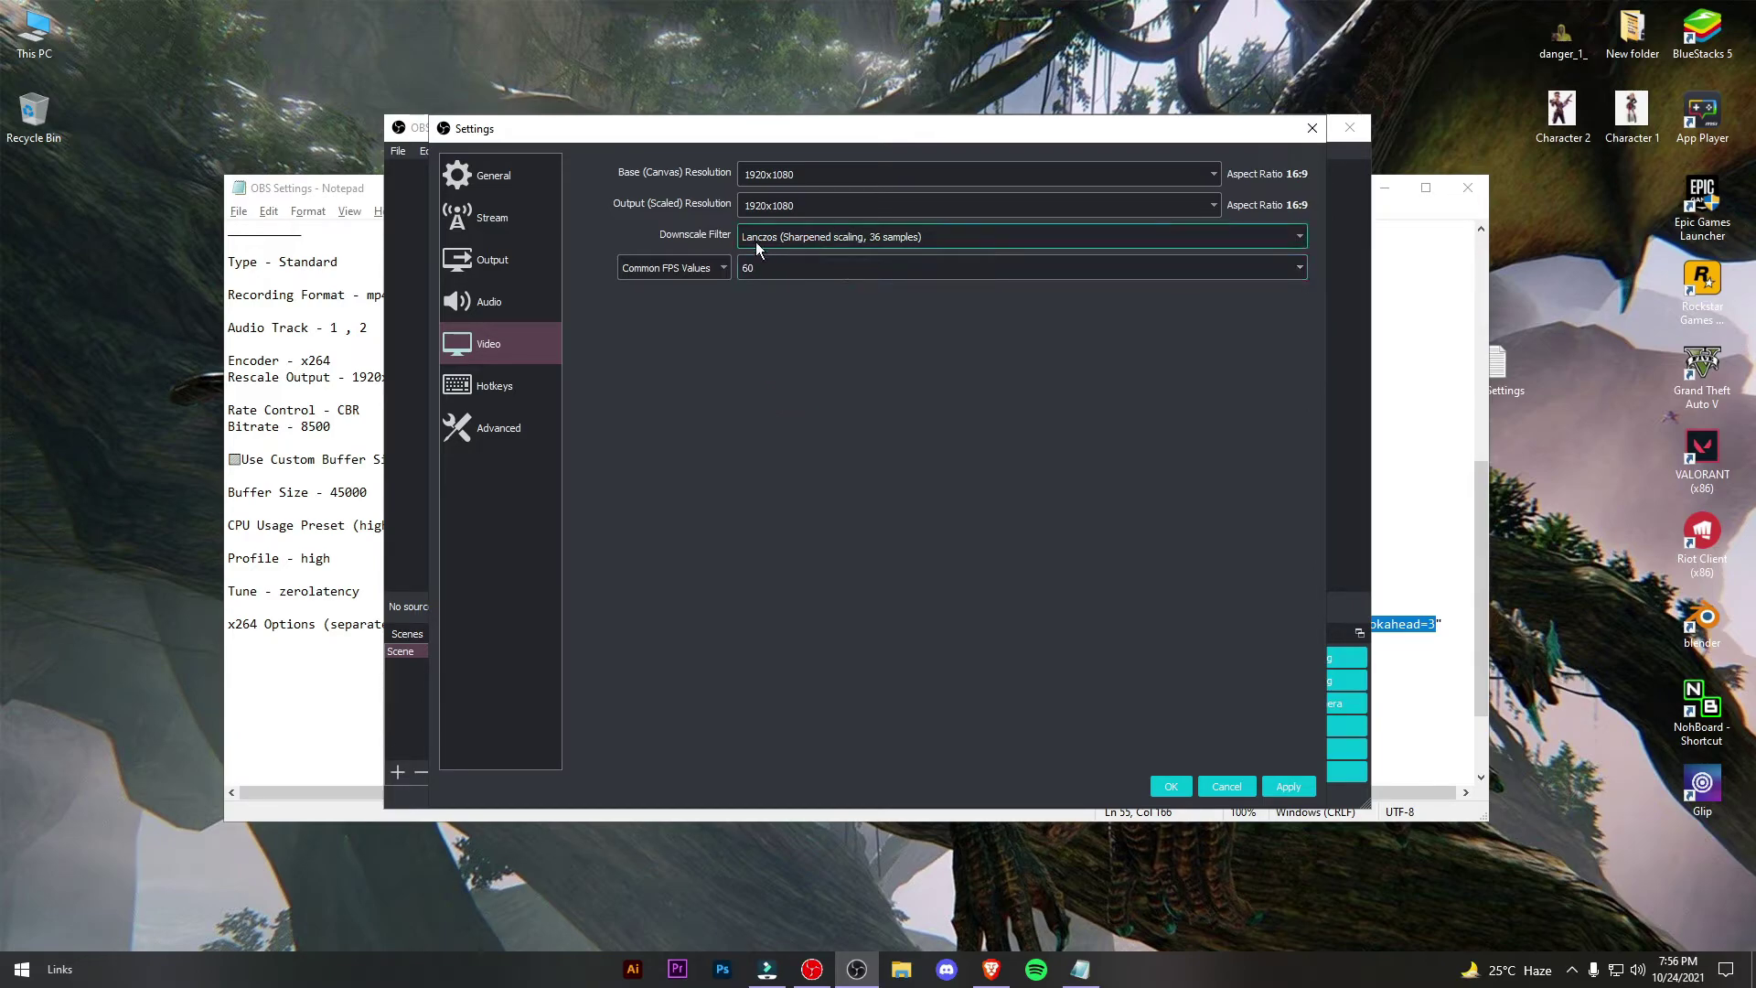
{"action": "left_click", "coordinate": [747, 205]}
{"action": "left_click", "coordinate": [770, 265]}
{"action": "left_click", "coordinate": [745, 387]}
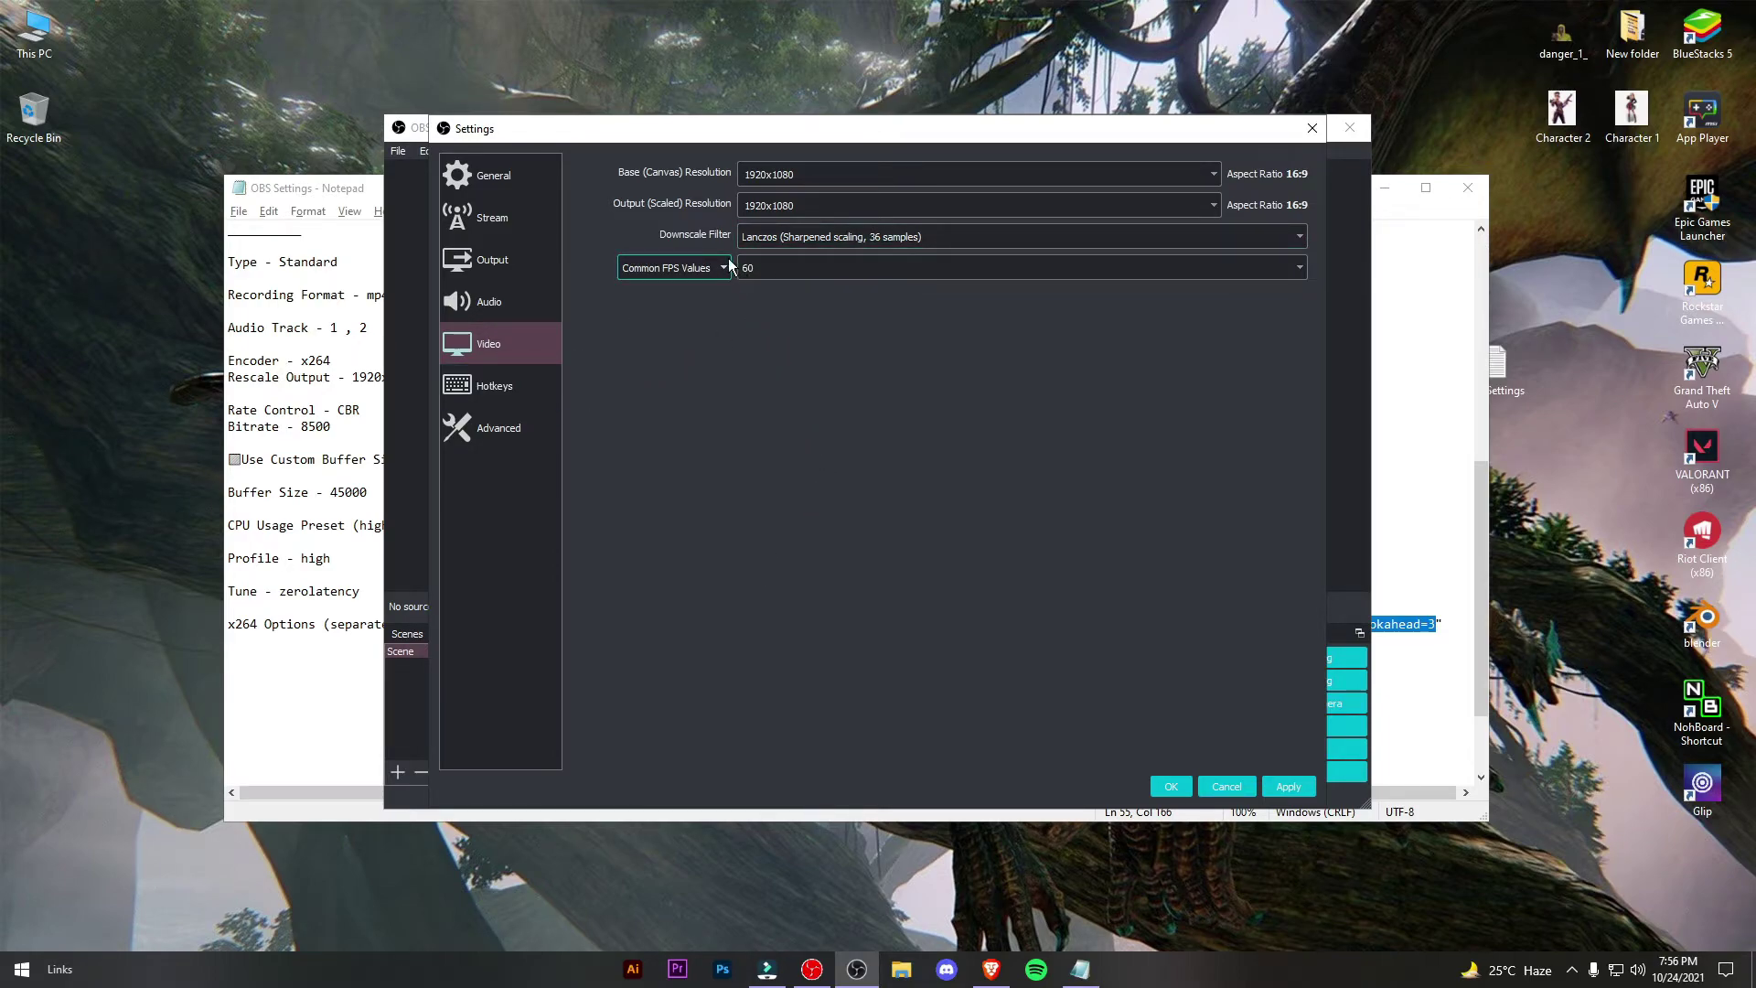
Set the process priority to Above Normal in the advanced settings.
{"action": "left_click", "coordinate": [460, 439]}
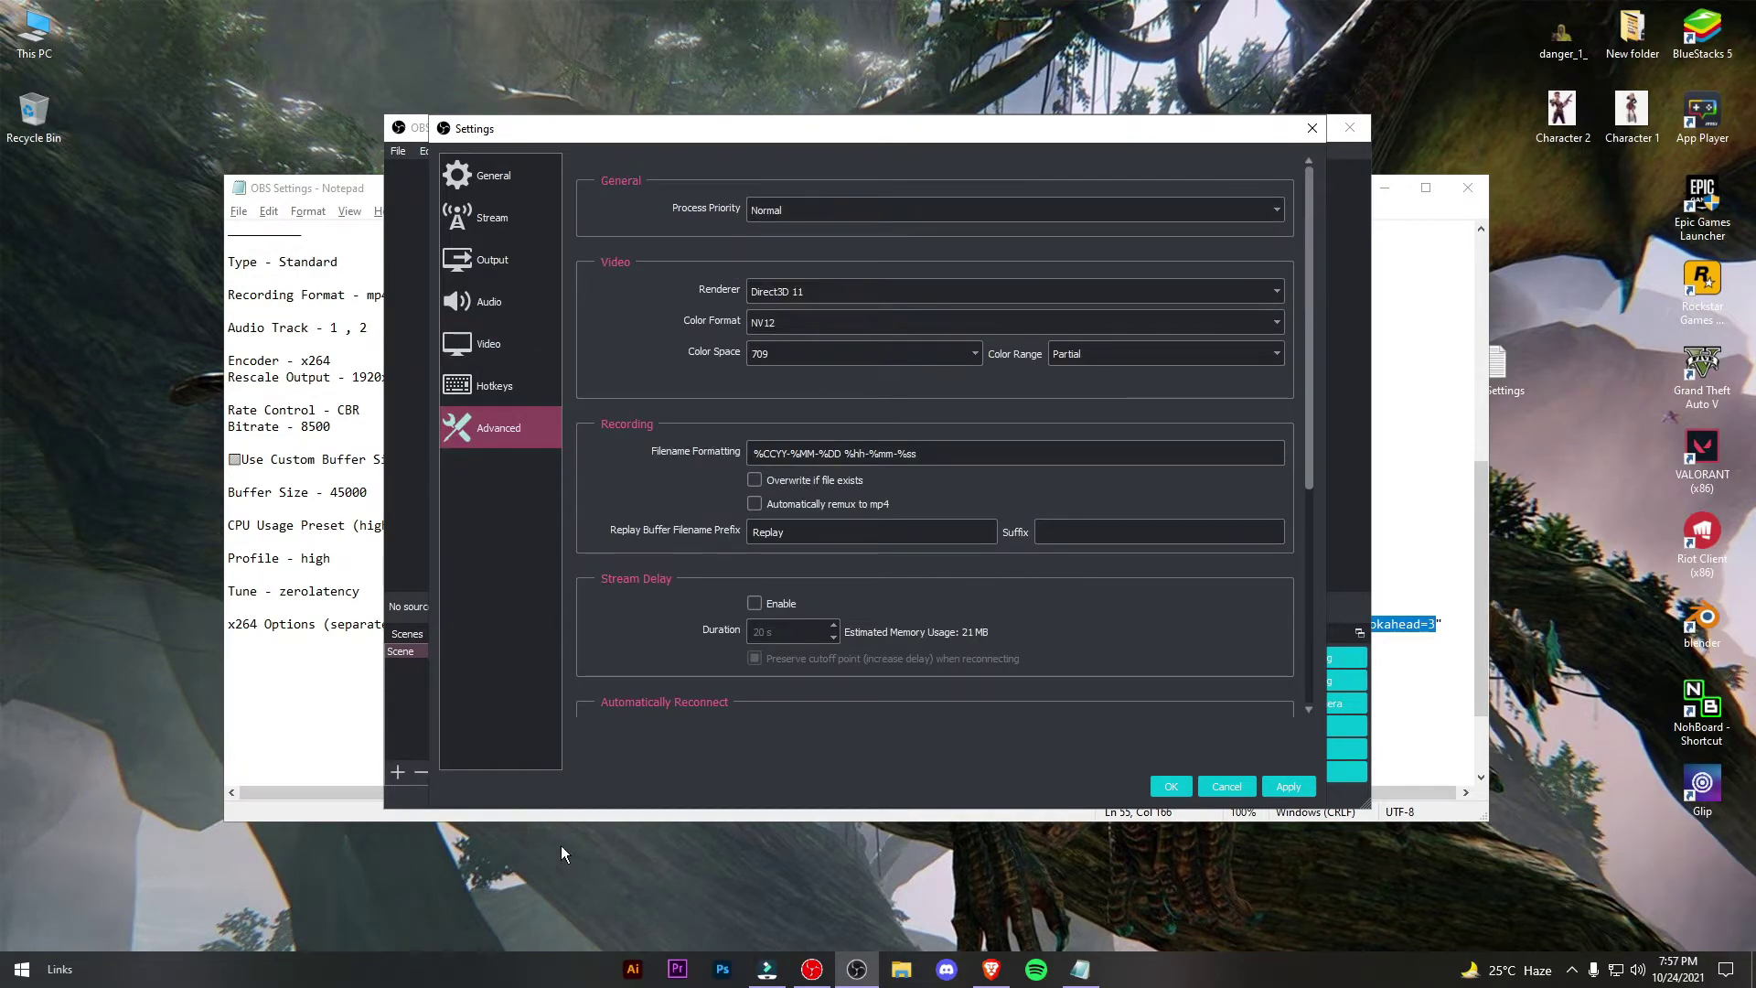
{"action": "left_click", "coordinate": [823, 209]}
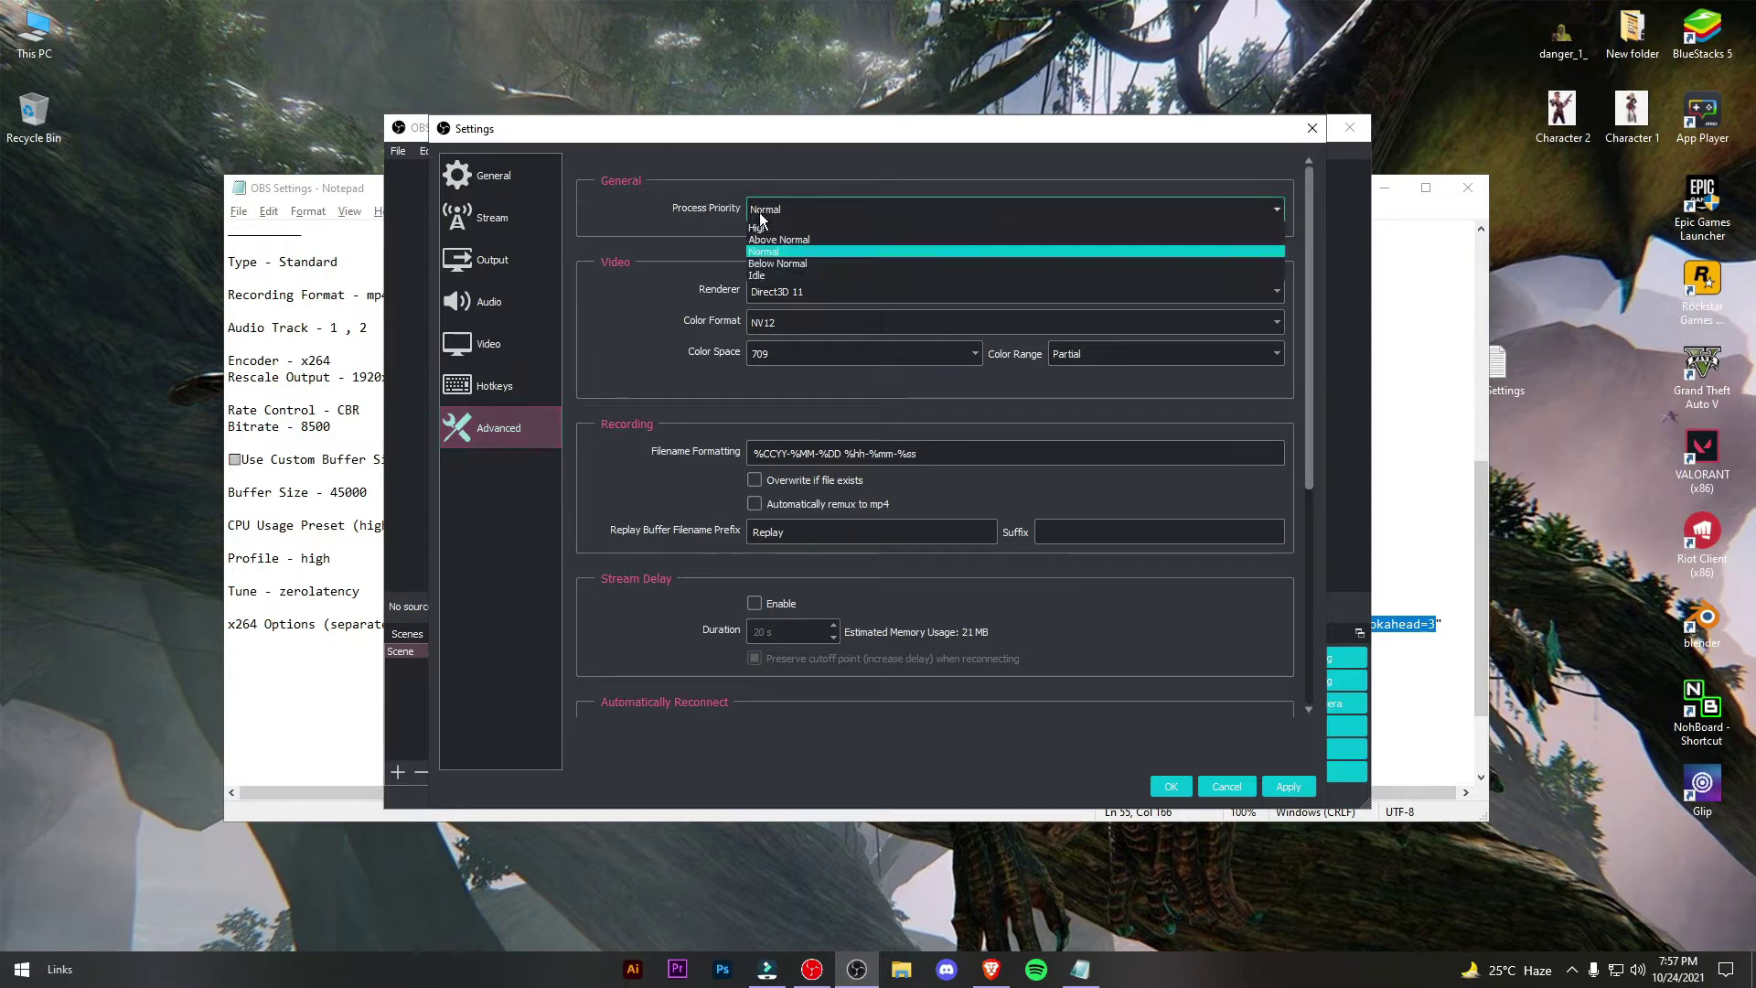
{"action": "left_click", "coordinate": [824, 239]}
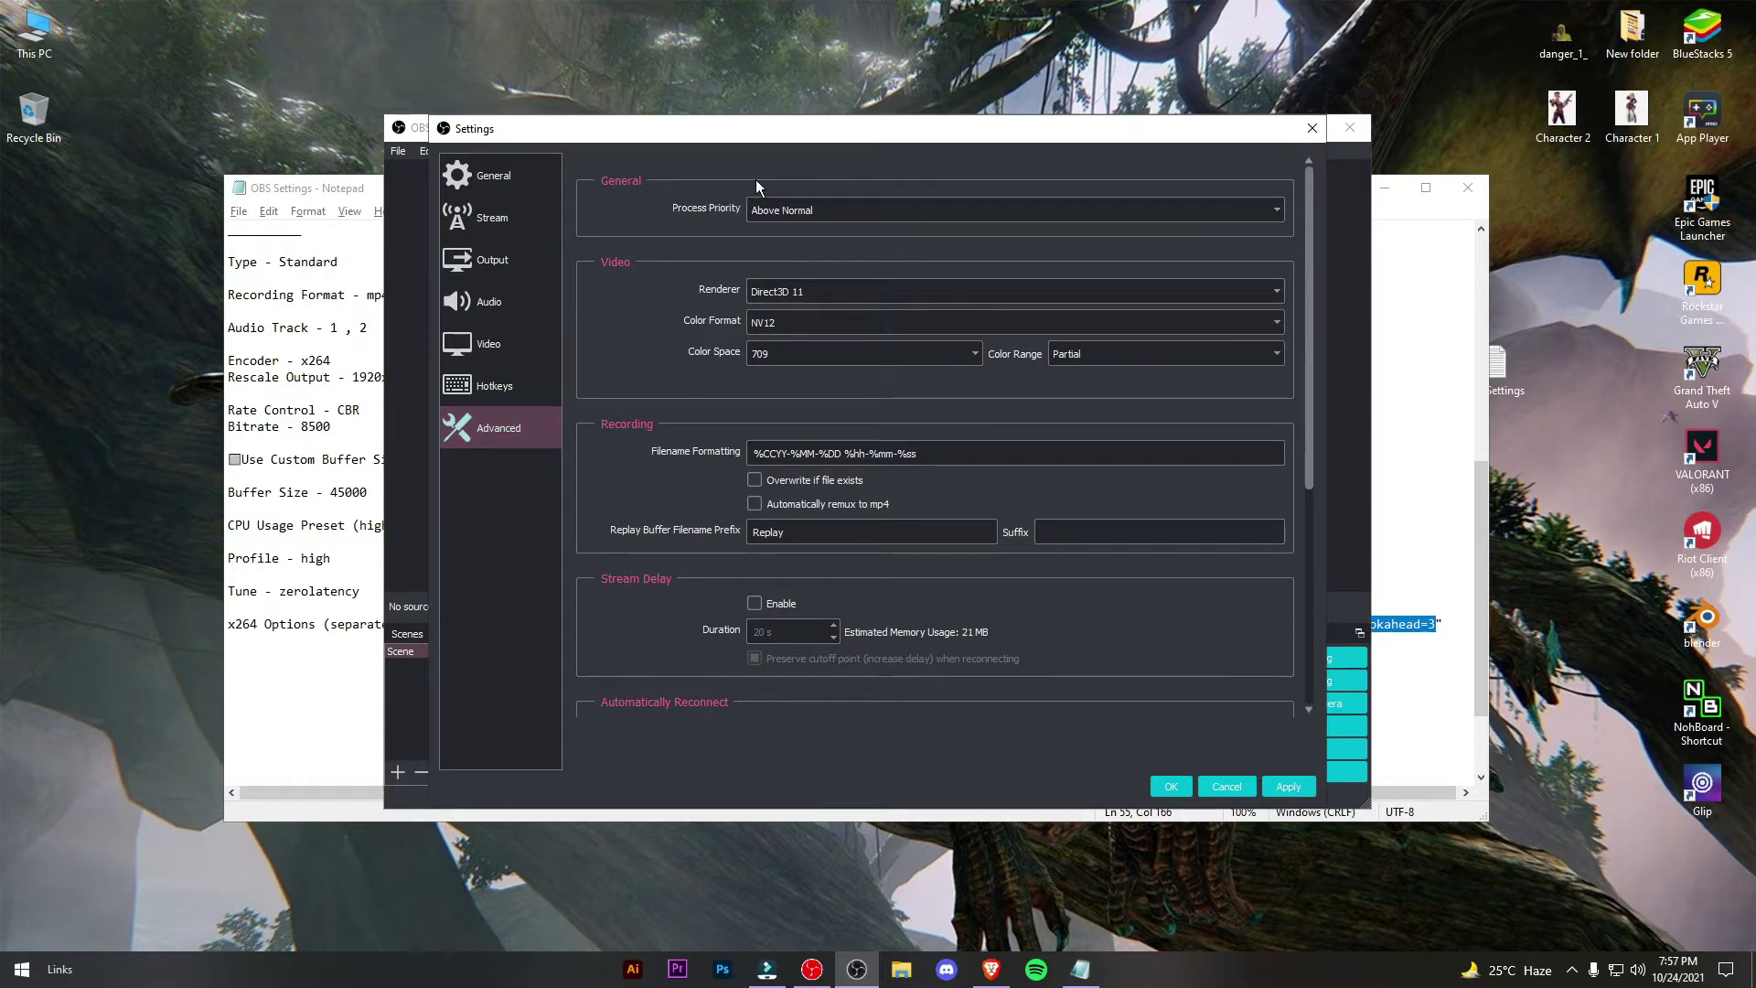
{"action": "left_click", "coordinate": [759, 209]}
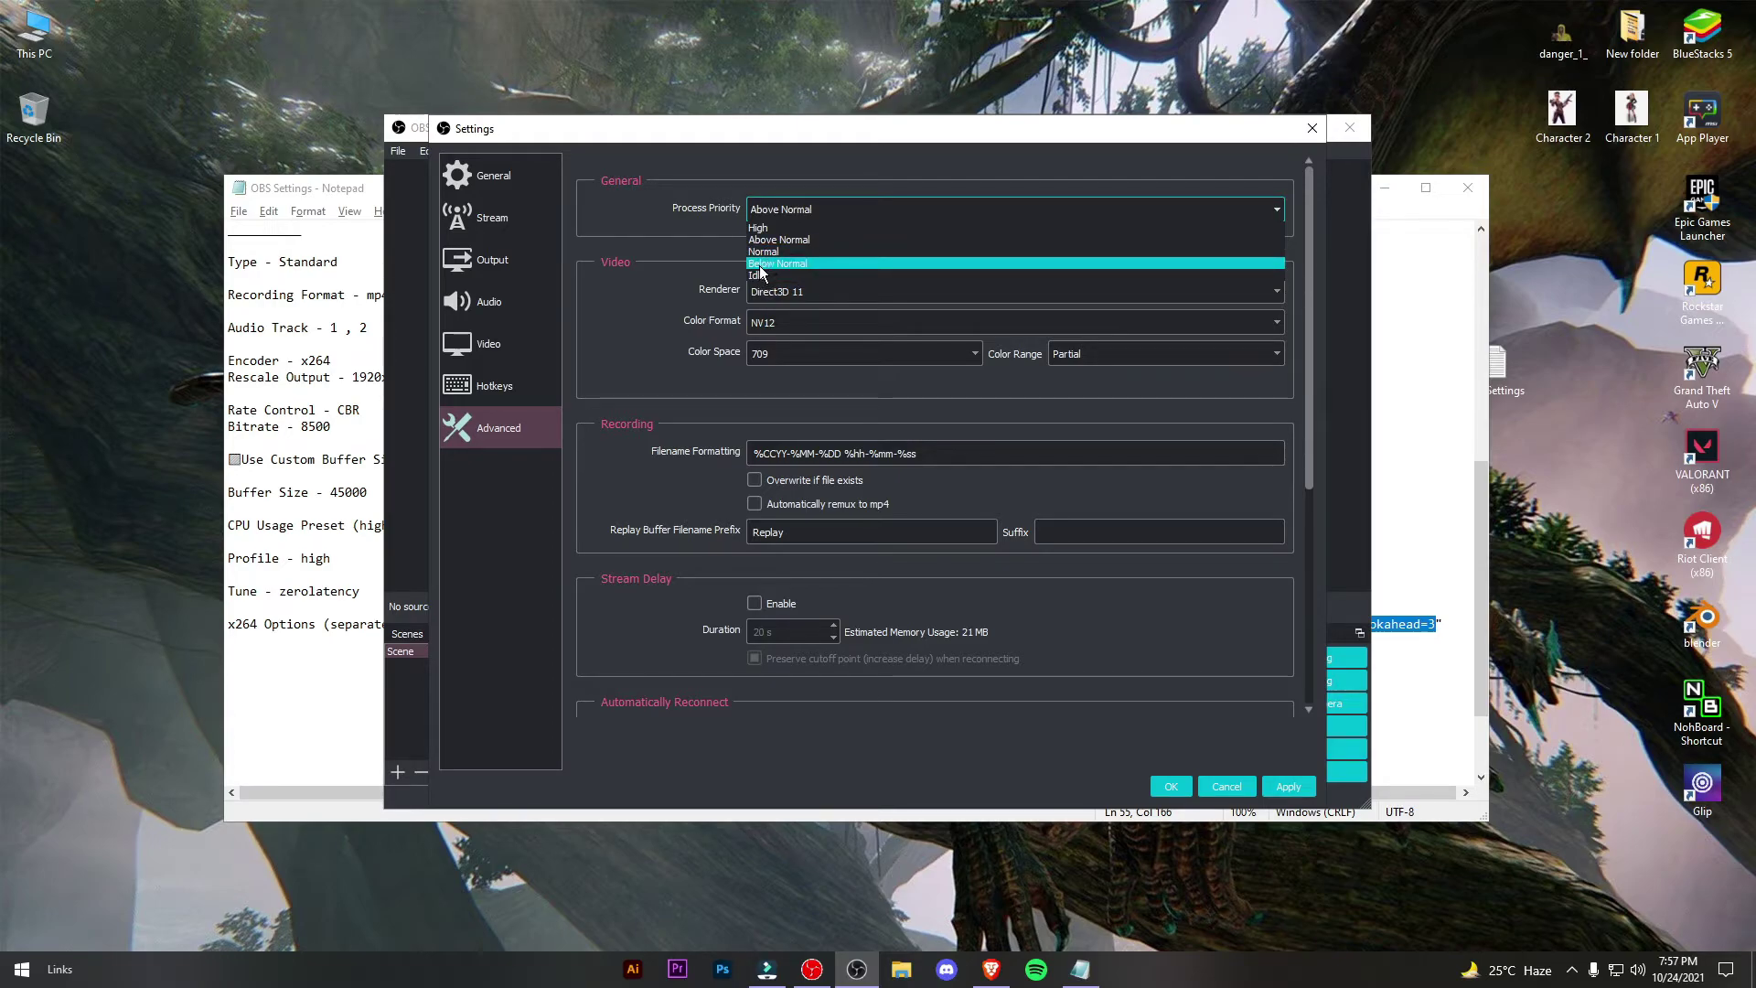
{"action": "left_click", "coordinate": [687, 236]}
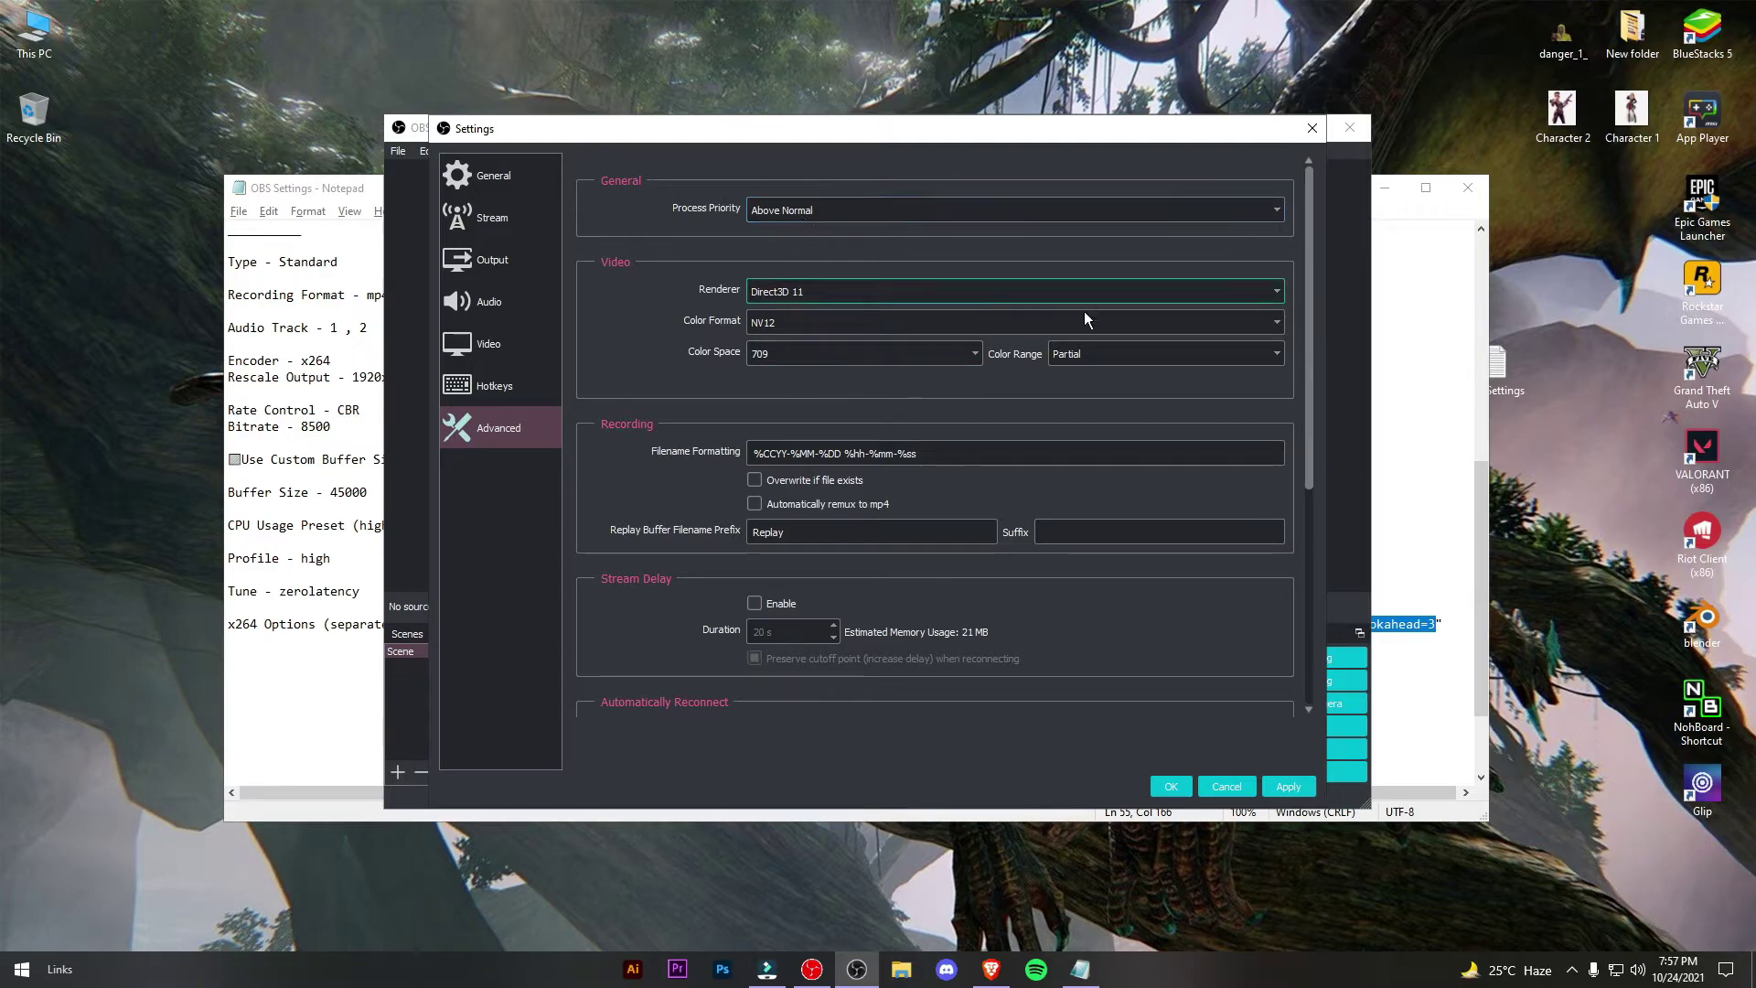
Apply all the changed settings and move the Settings window slightly higher on the desktop.
{"action": "scroll", "coordinate": [1019, 476], "scroll_direction": "down", "scroll_amount": 3}
{"action": "scroll", "coordinate": [925, 518], "scroll_direction": "up", "scroll_amount": 3}
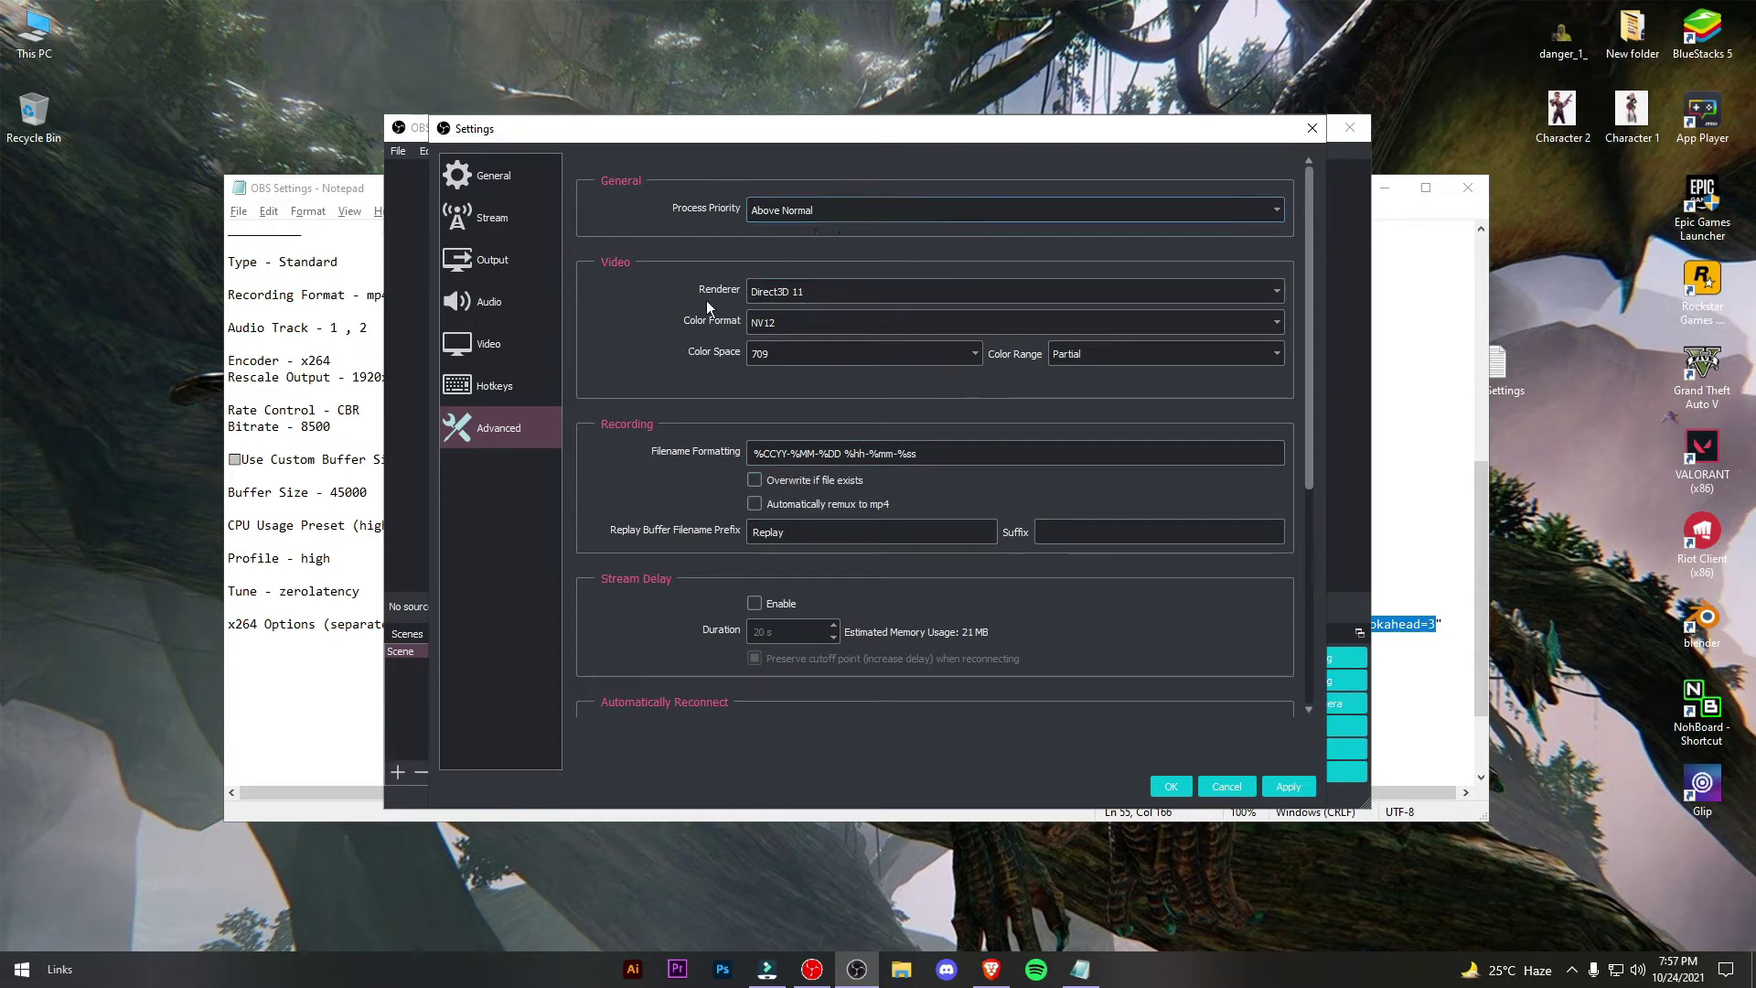
{"action": "left_click", "coordinate": [1281, 792]}
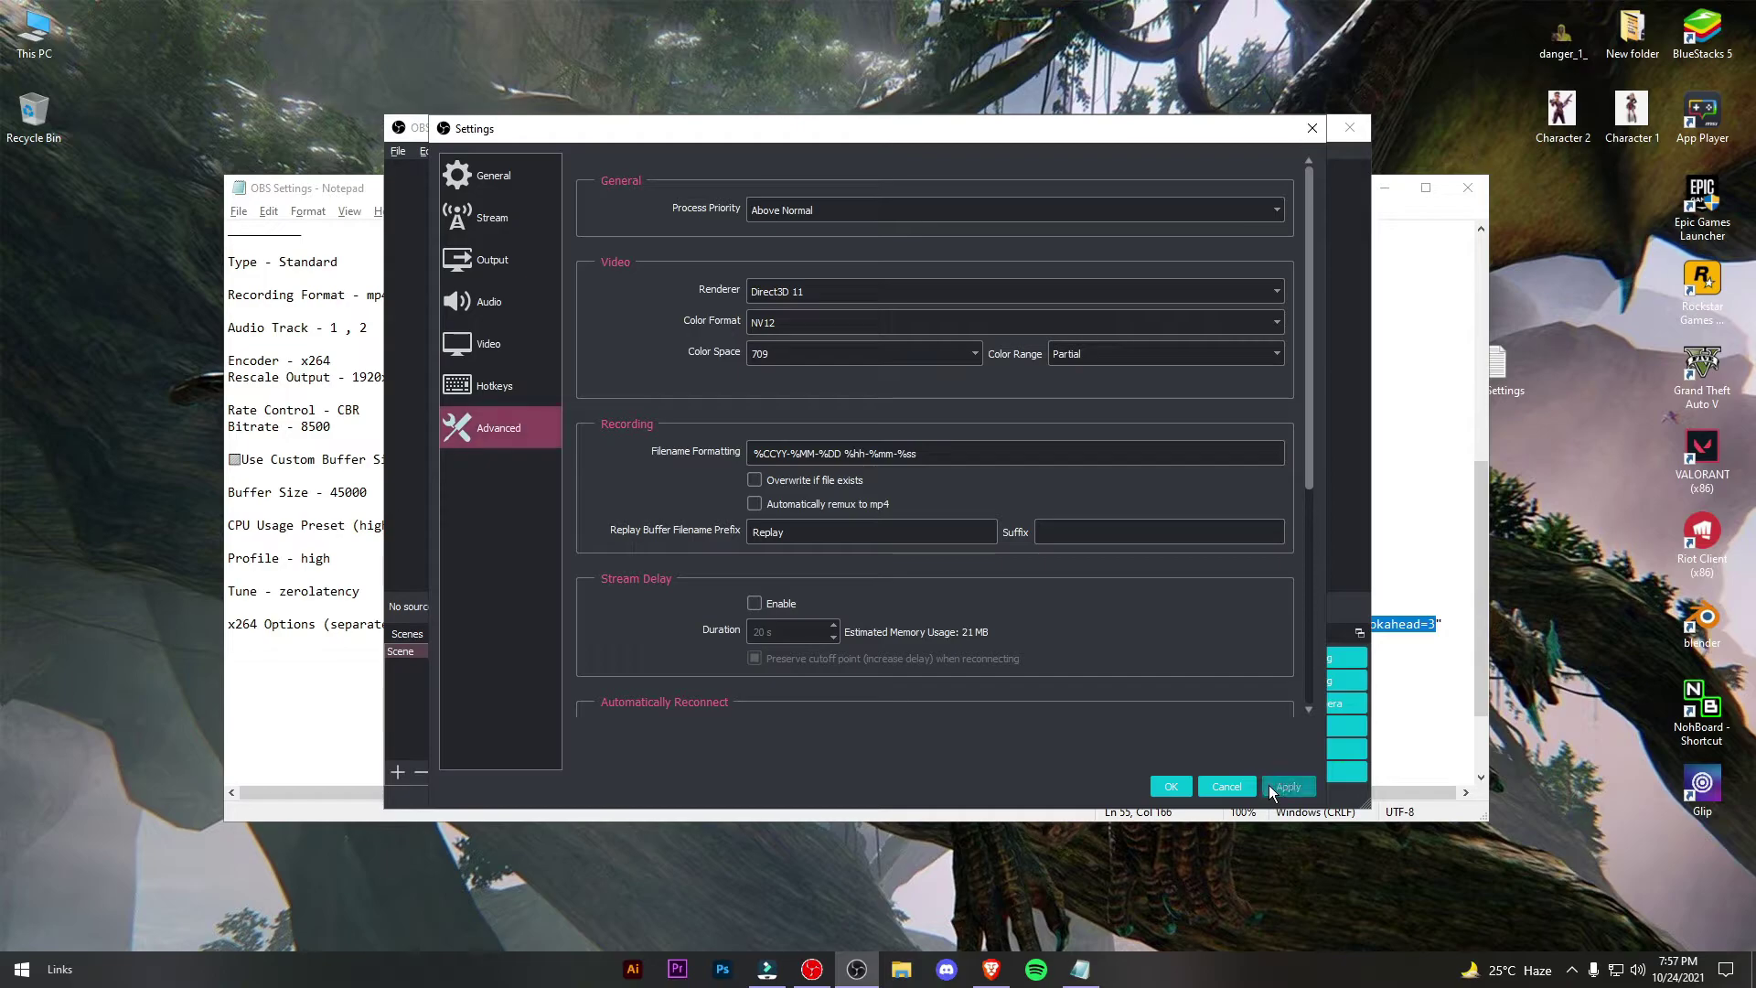
{"action": "left_click_drag", "start_coordinate": [690, 136], "coordinate": [681, 84]}
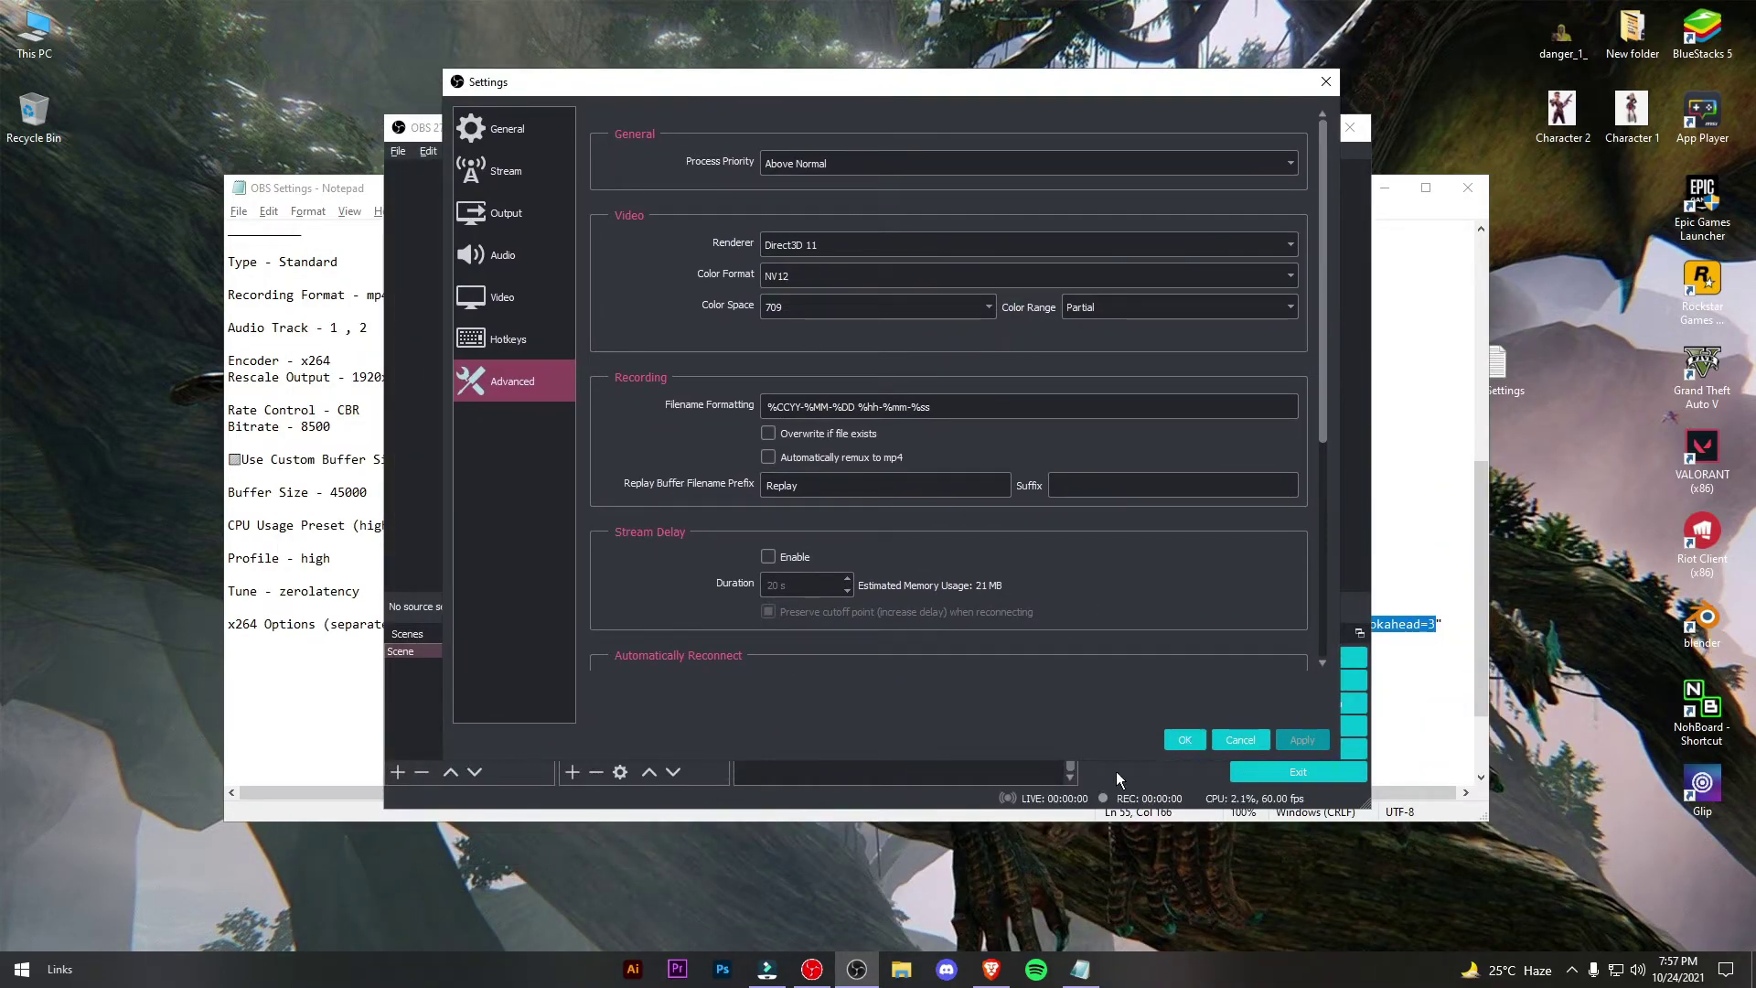
Close the settings, restart OBS Studio to load the changes, and bring its window in front of the notes, slightly repositioned.
{"action": "left_click", "coordinate": [1182, 741]}
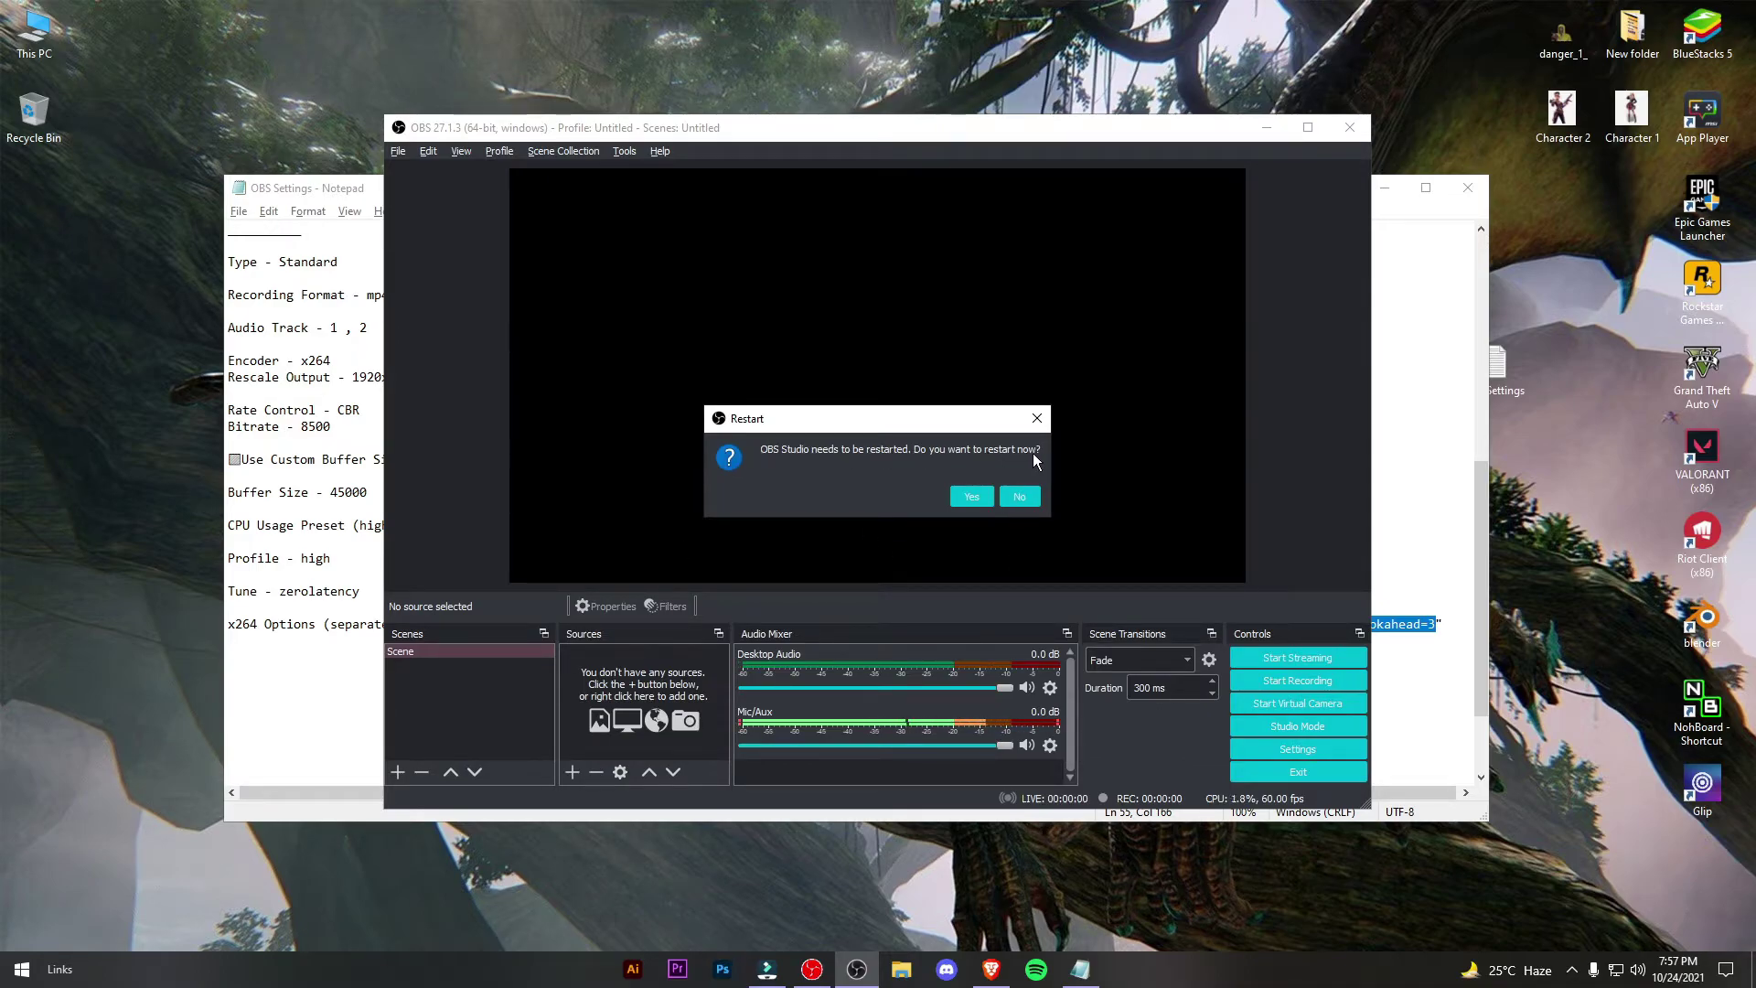
{"action": "left_click", "coordinate": [971, 496]}
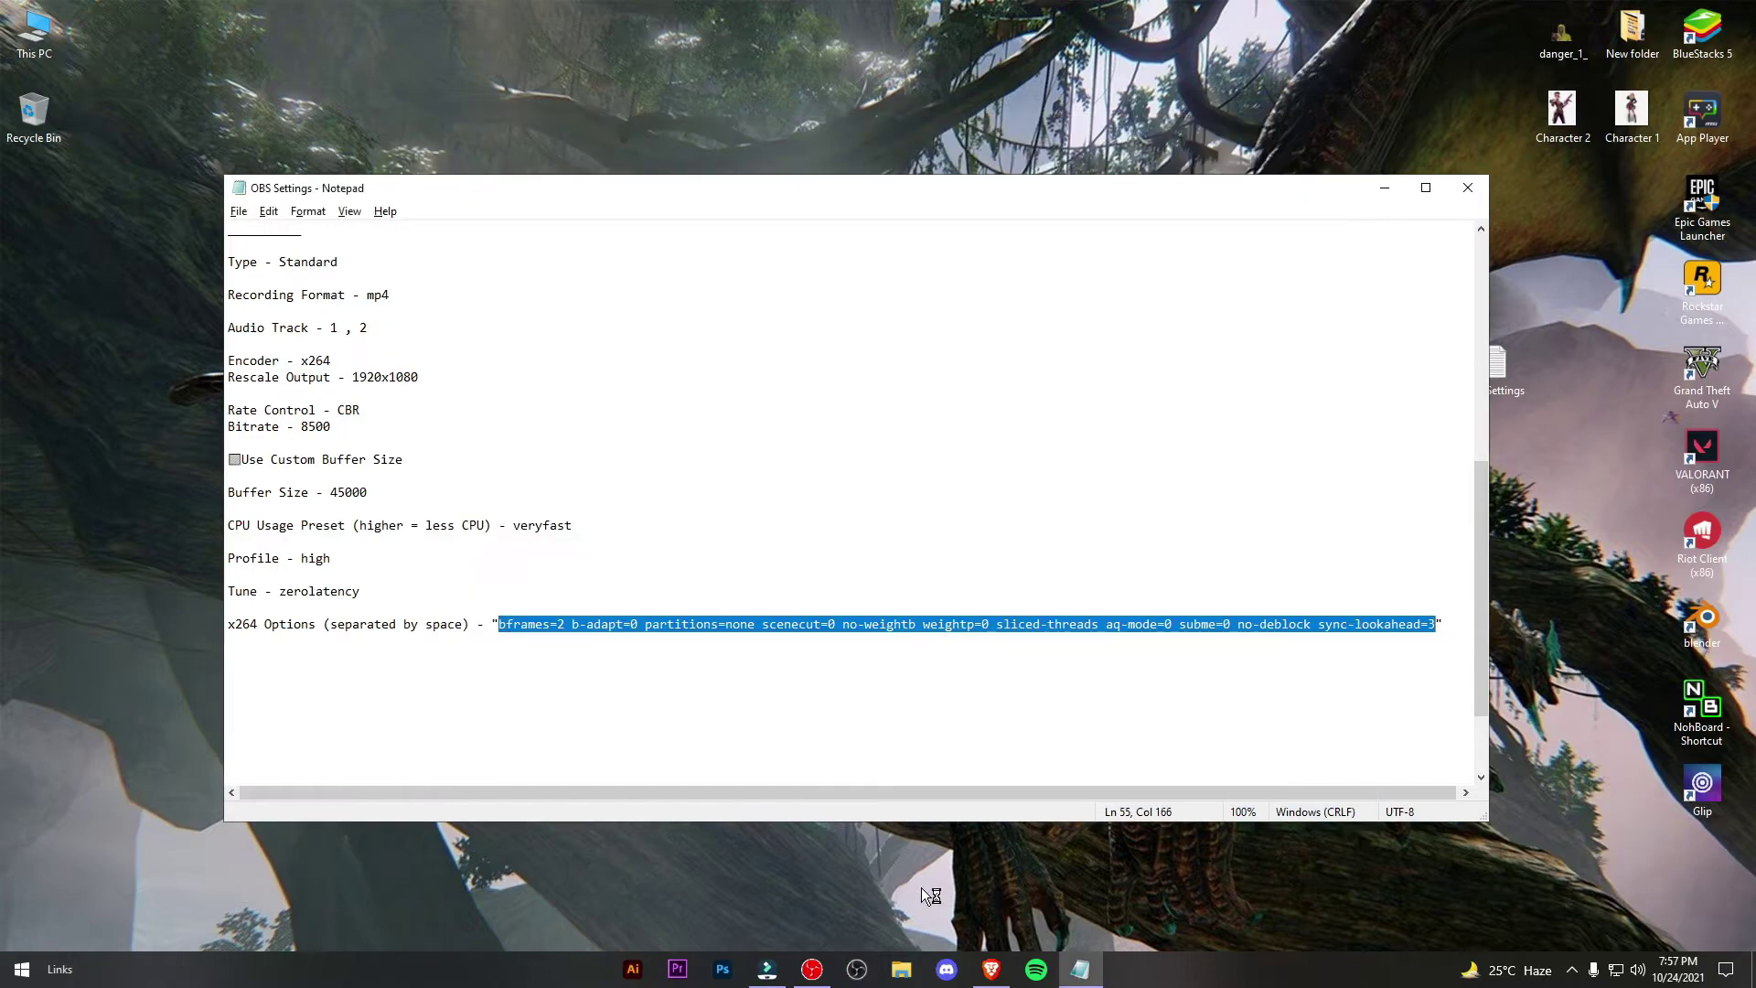
{"action": "left_click", "coordinate": [1001, 723]}
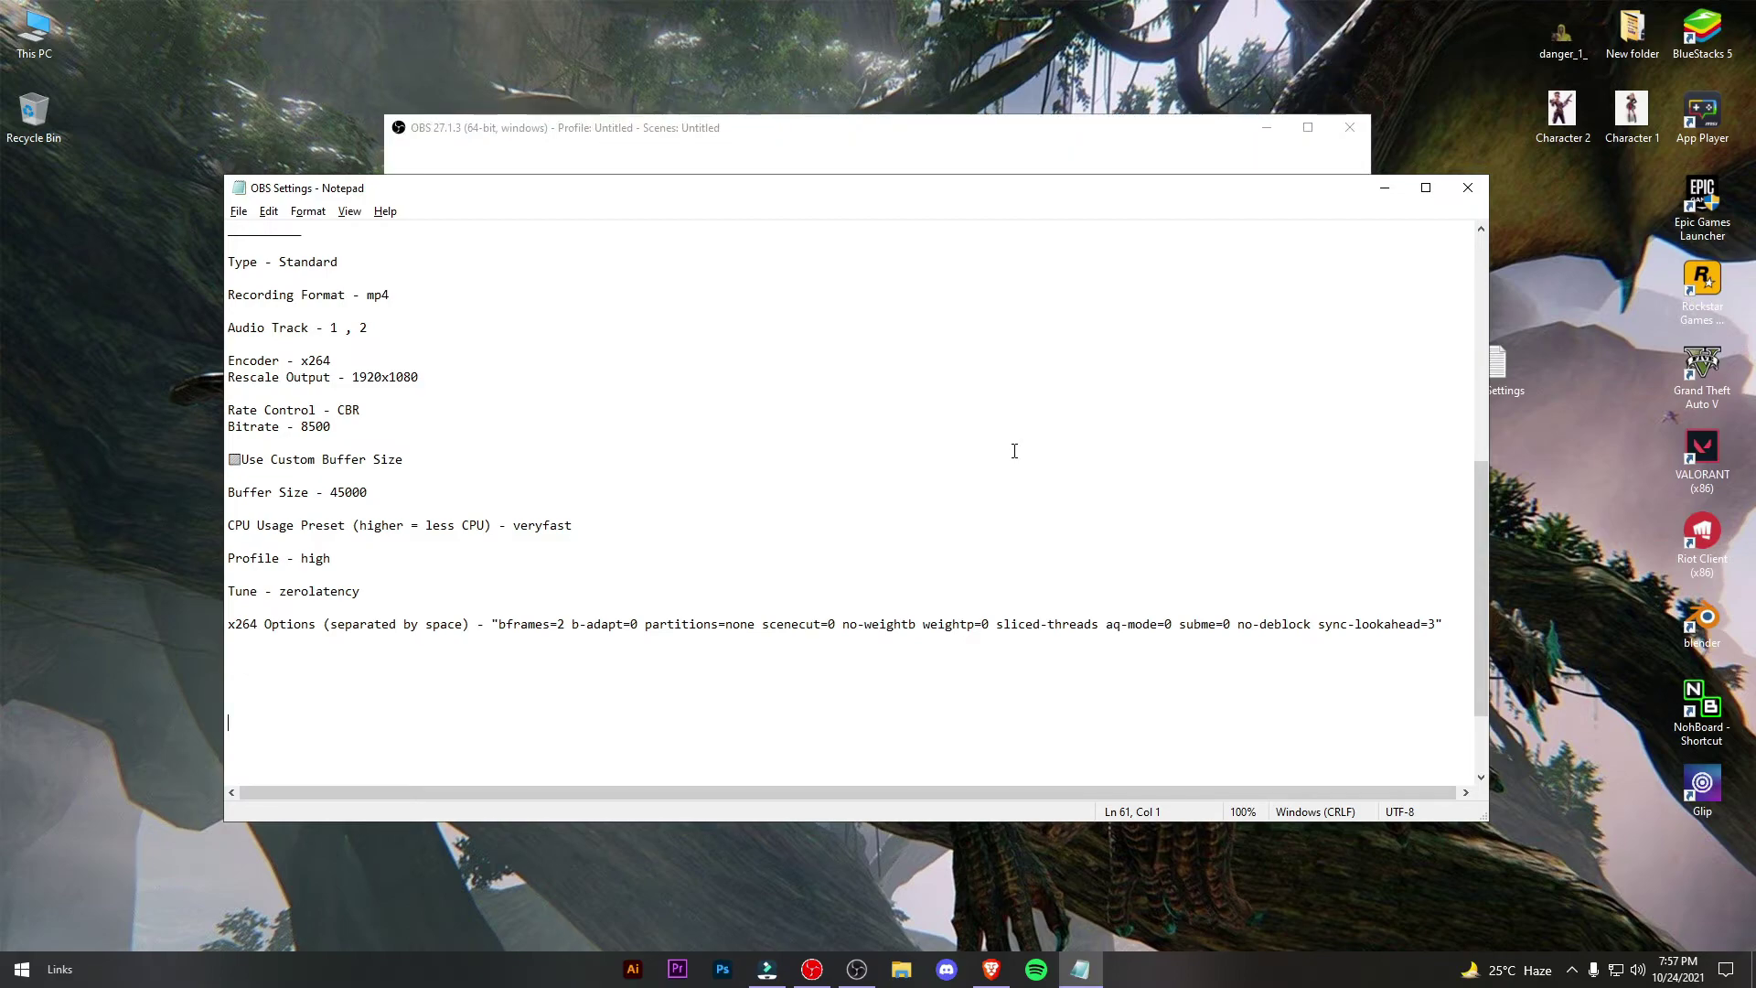
{"action": "left_click", "coordinate": [651, 128]}
{"action": "left_click_drag", "start_coordinate": [650, 128], "coordinate": [607, 115]}
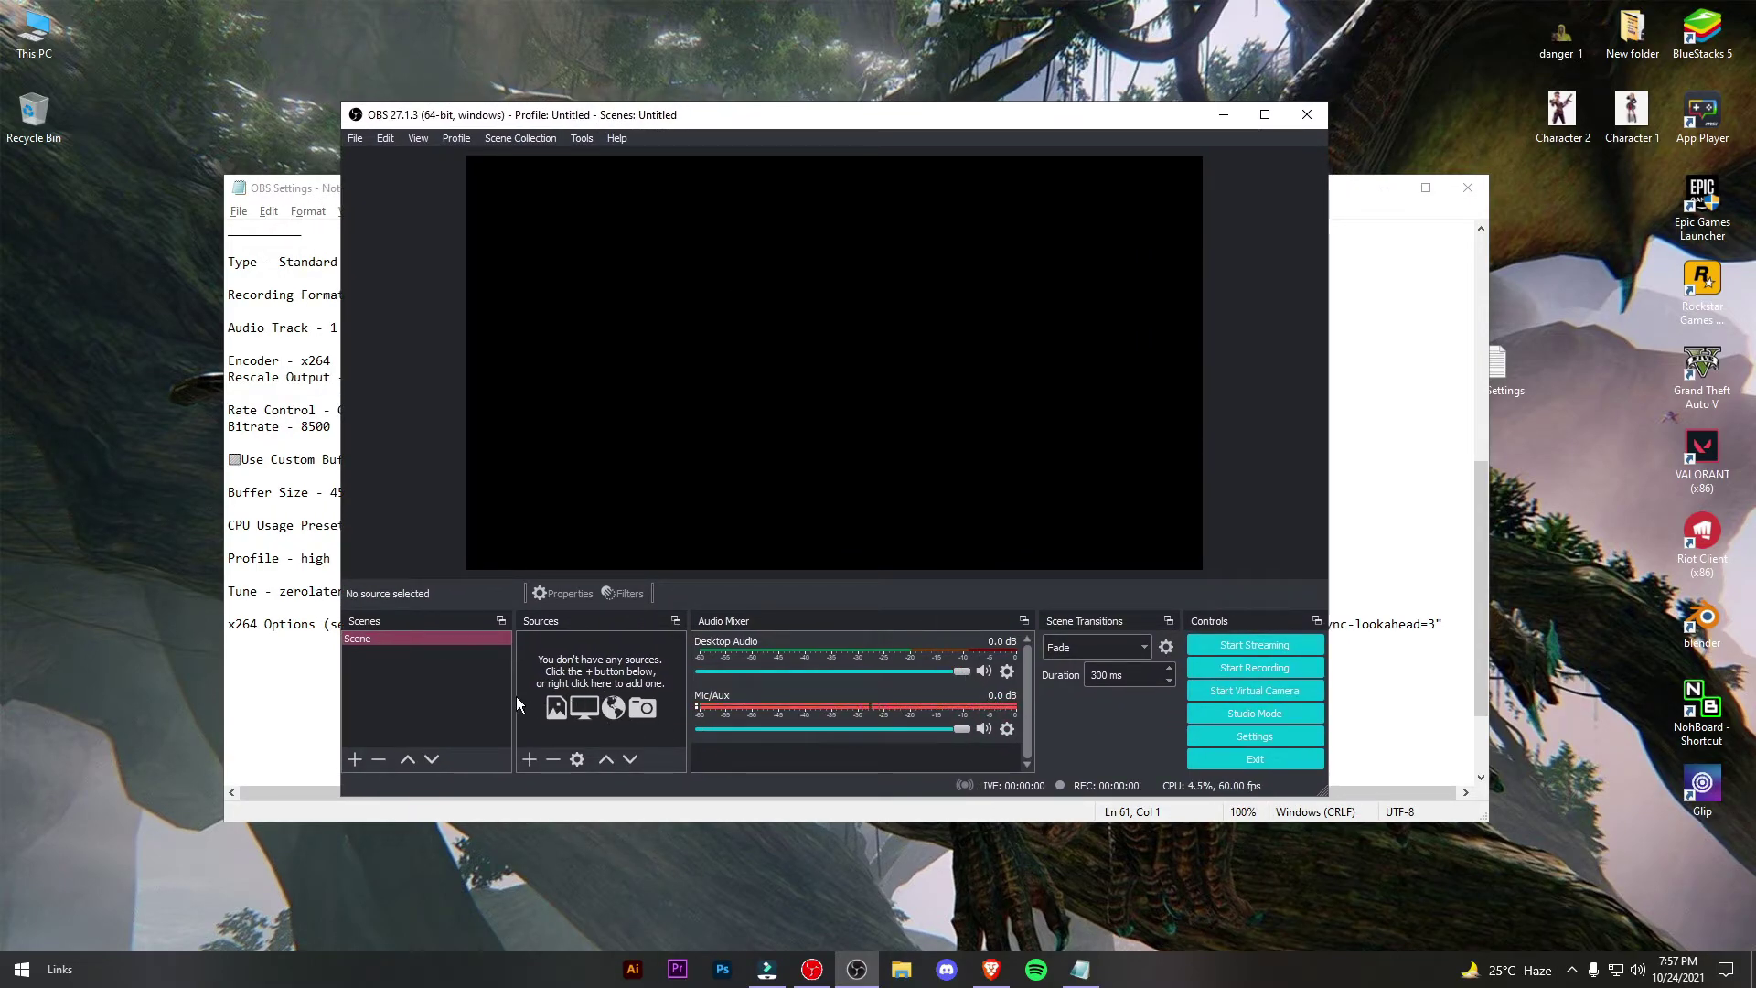
Add a new visible Display Capture source for the primary 1920x1080 monitor with automatic capture method and cursor capture on.
{"action": "left_click", "coordinate": [534, 712]}
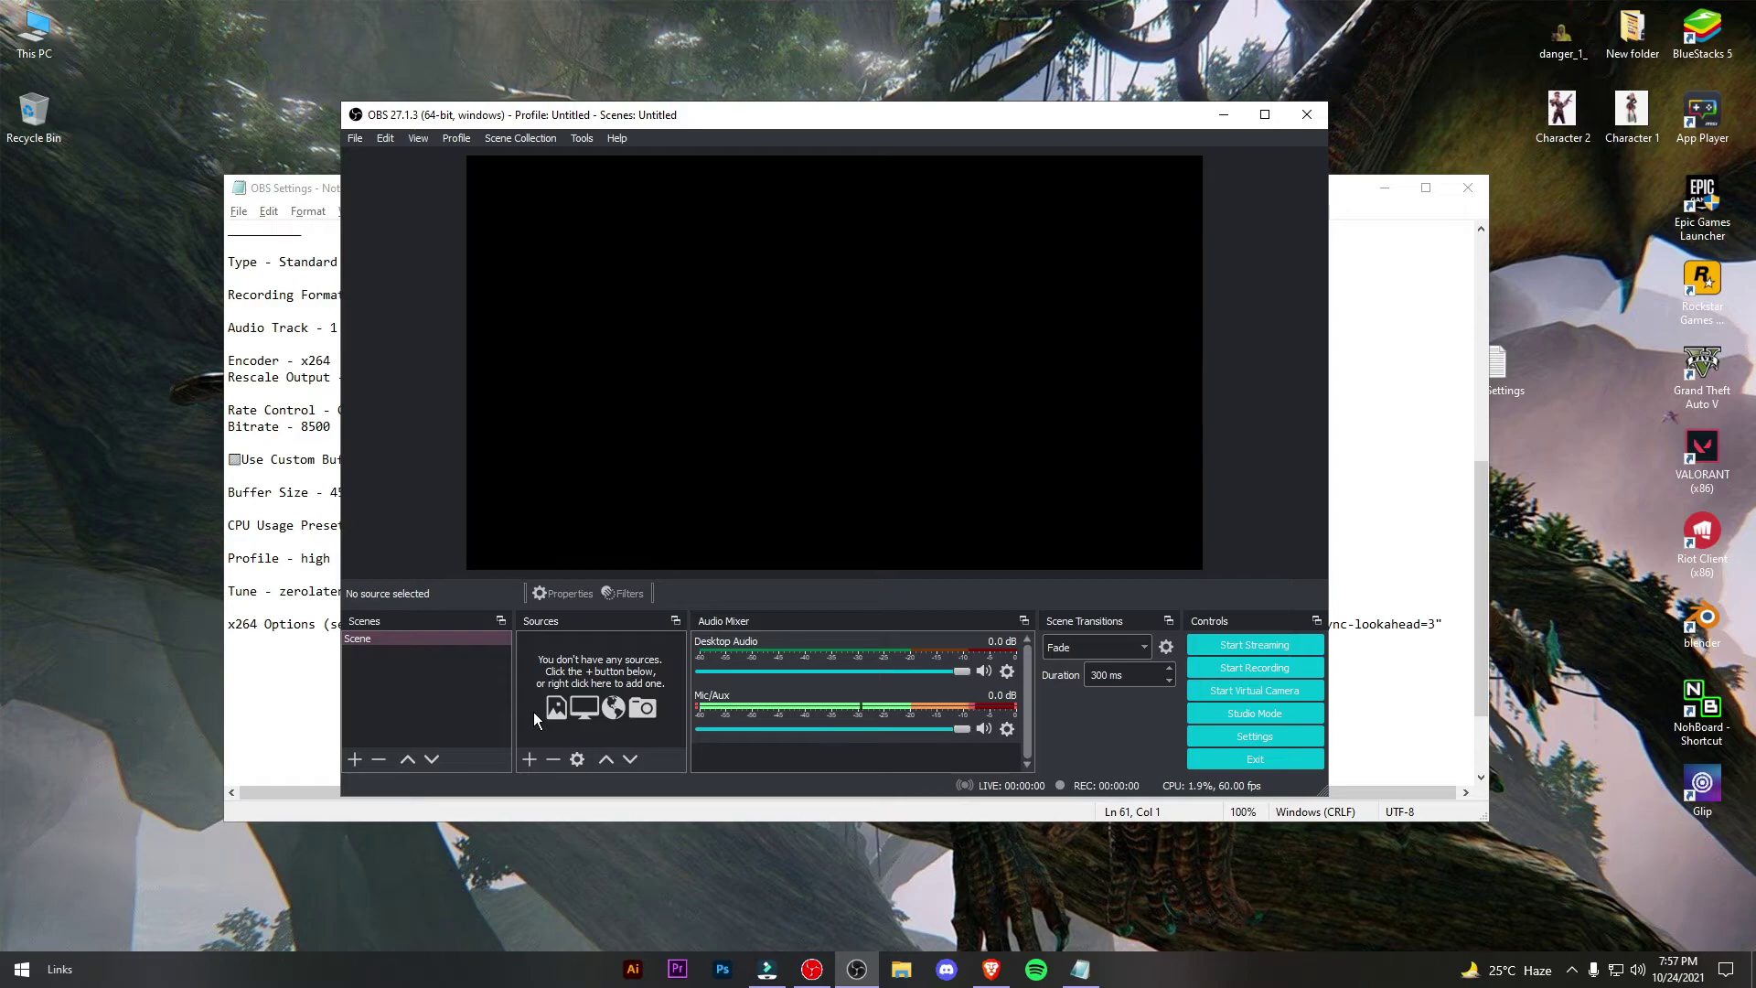
{"action": "left_click", "coordinate": [530, 759]}
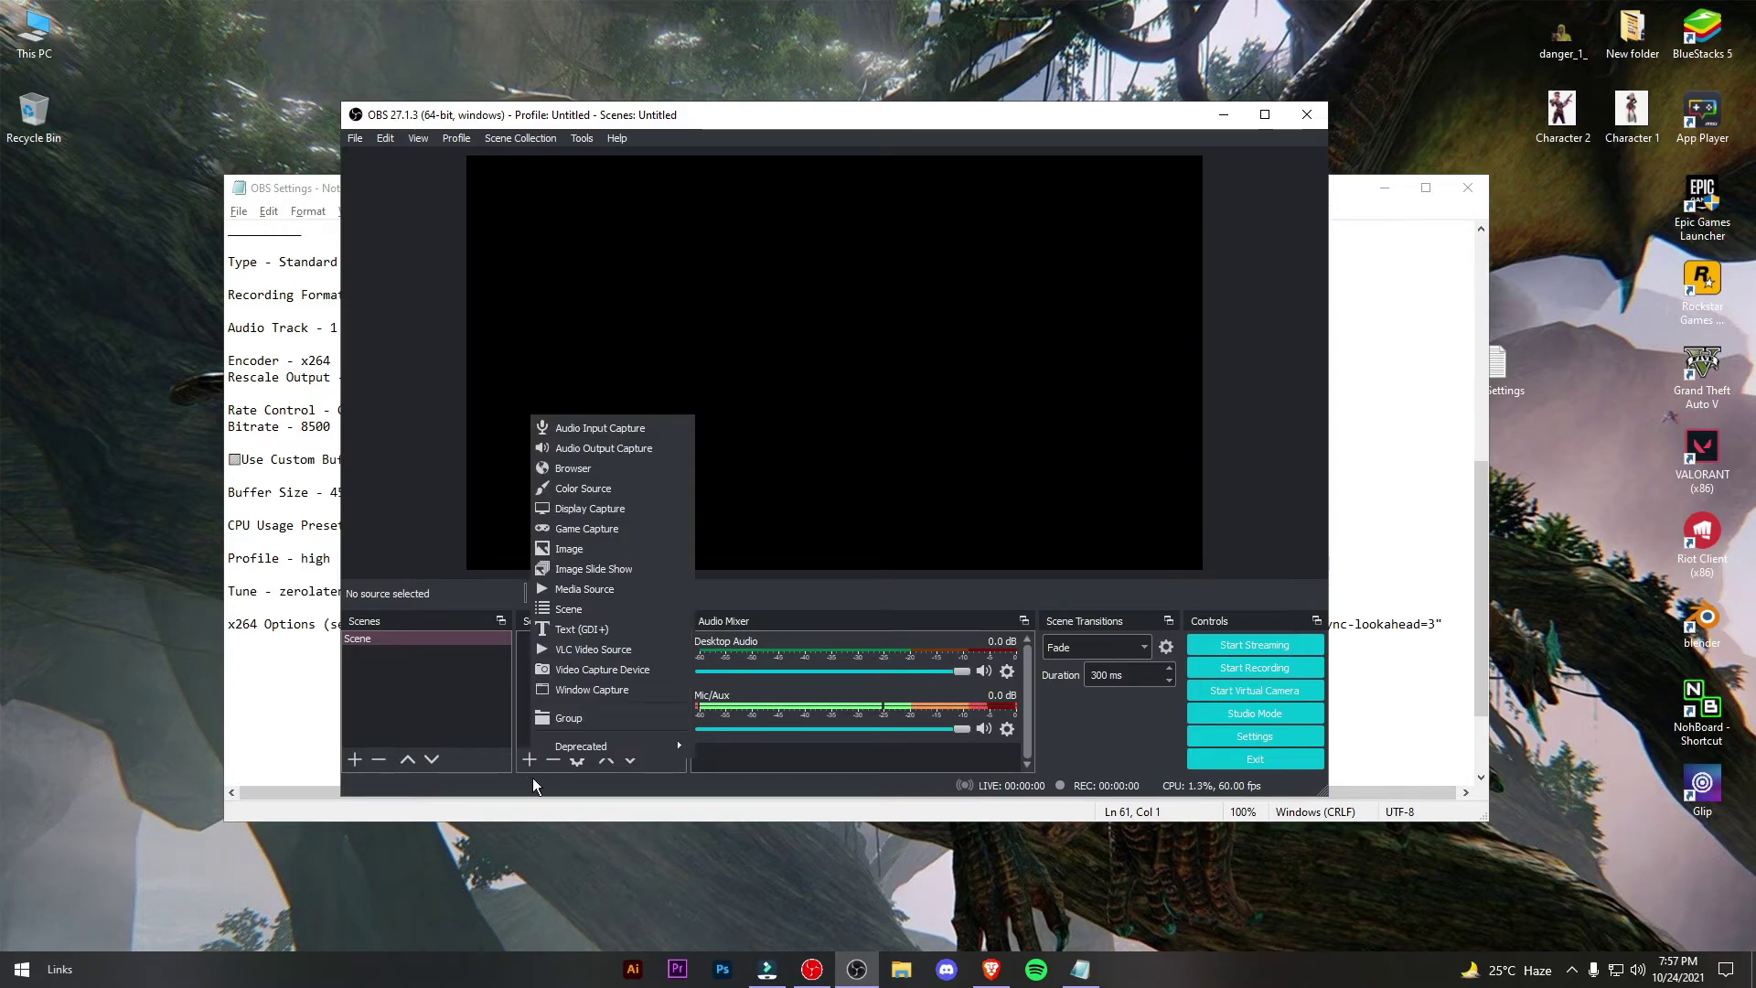
{"action": "left_click", "coordinate": [594, 507]}
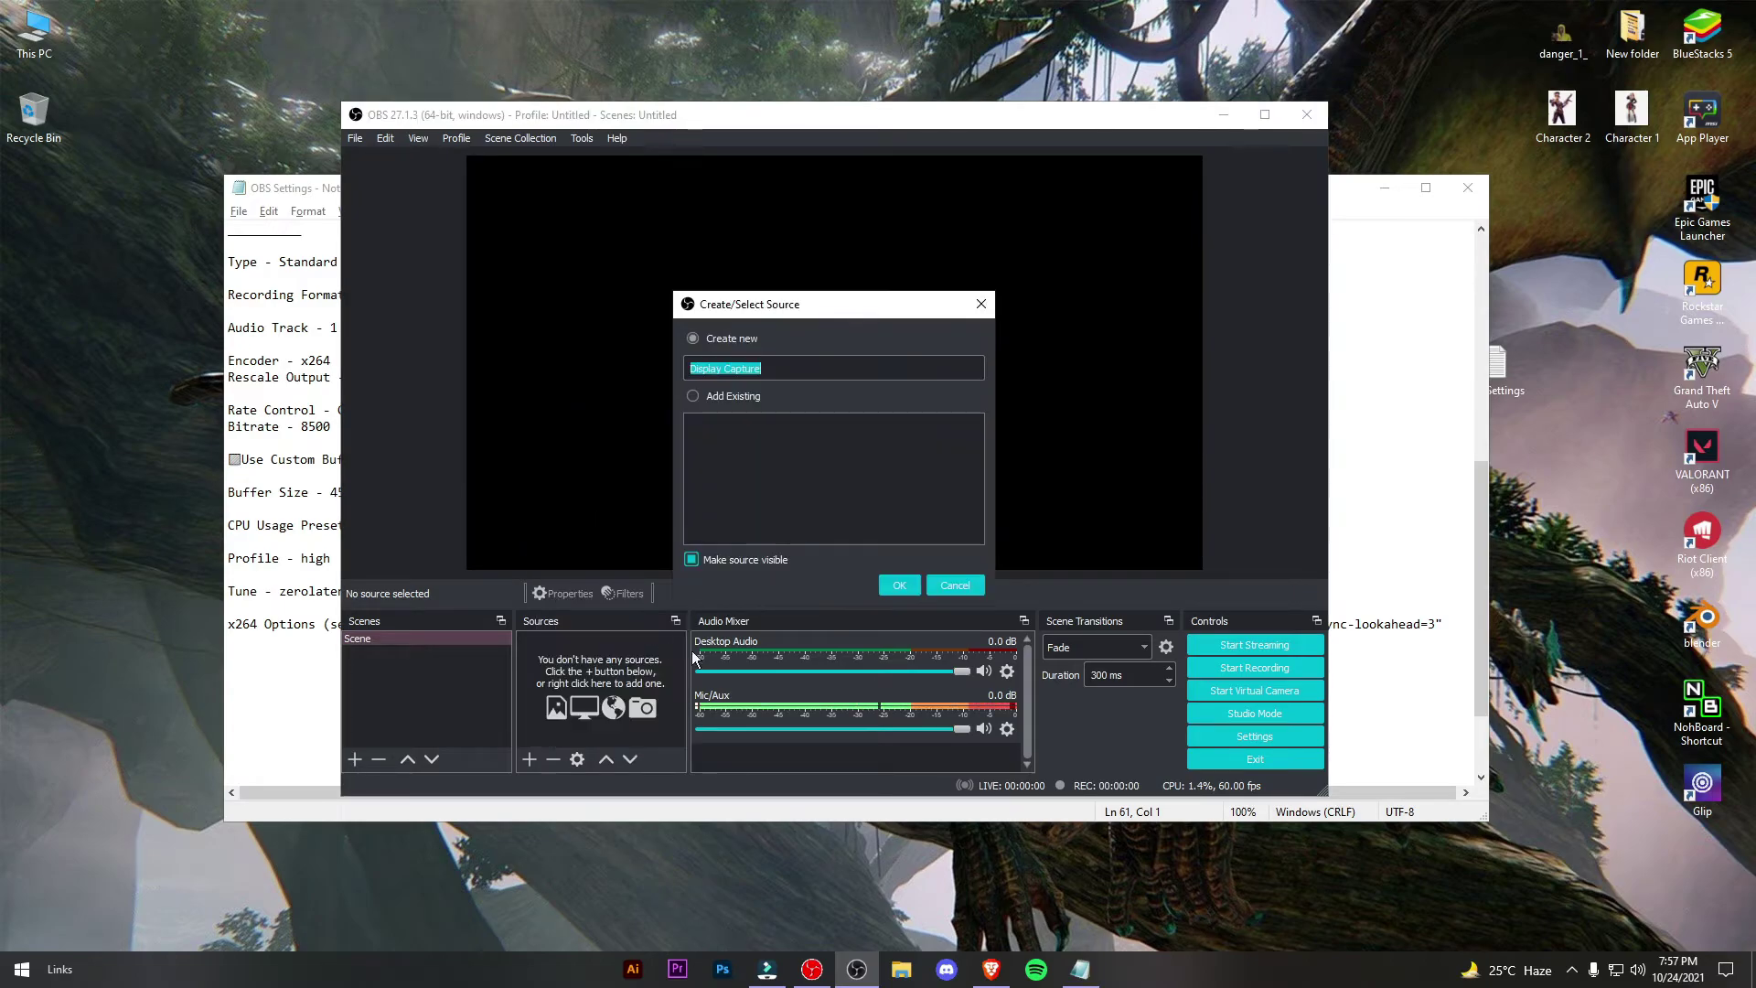
{"action": "left_click", "coordinate": [899, 585]}
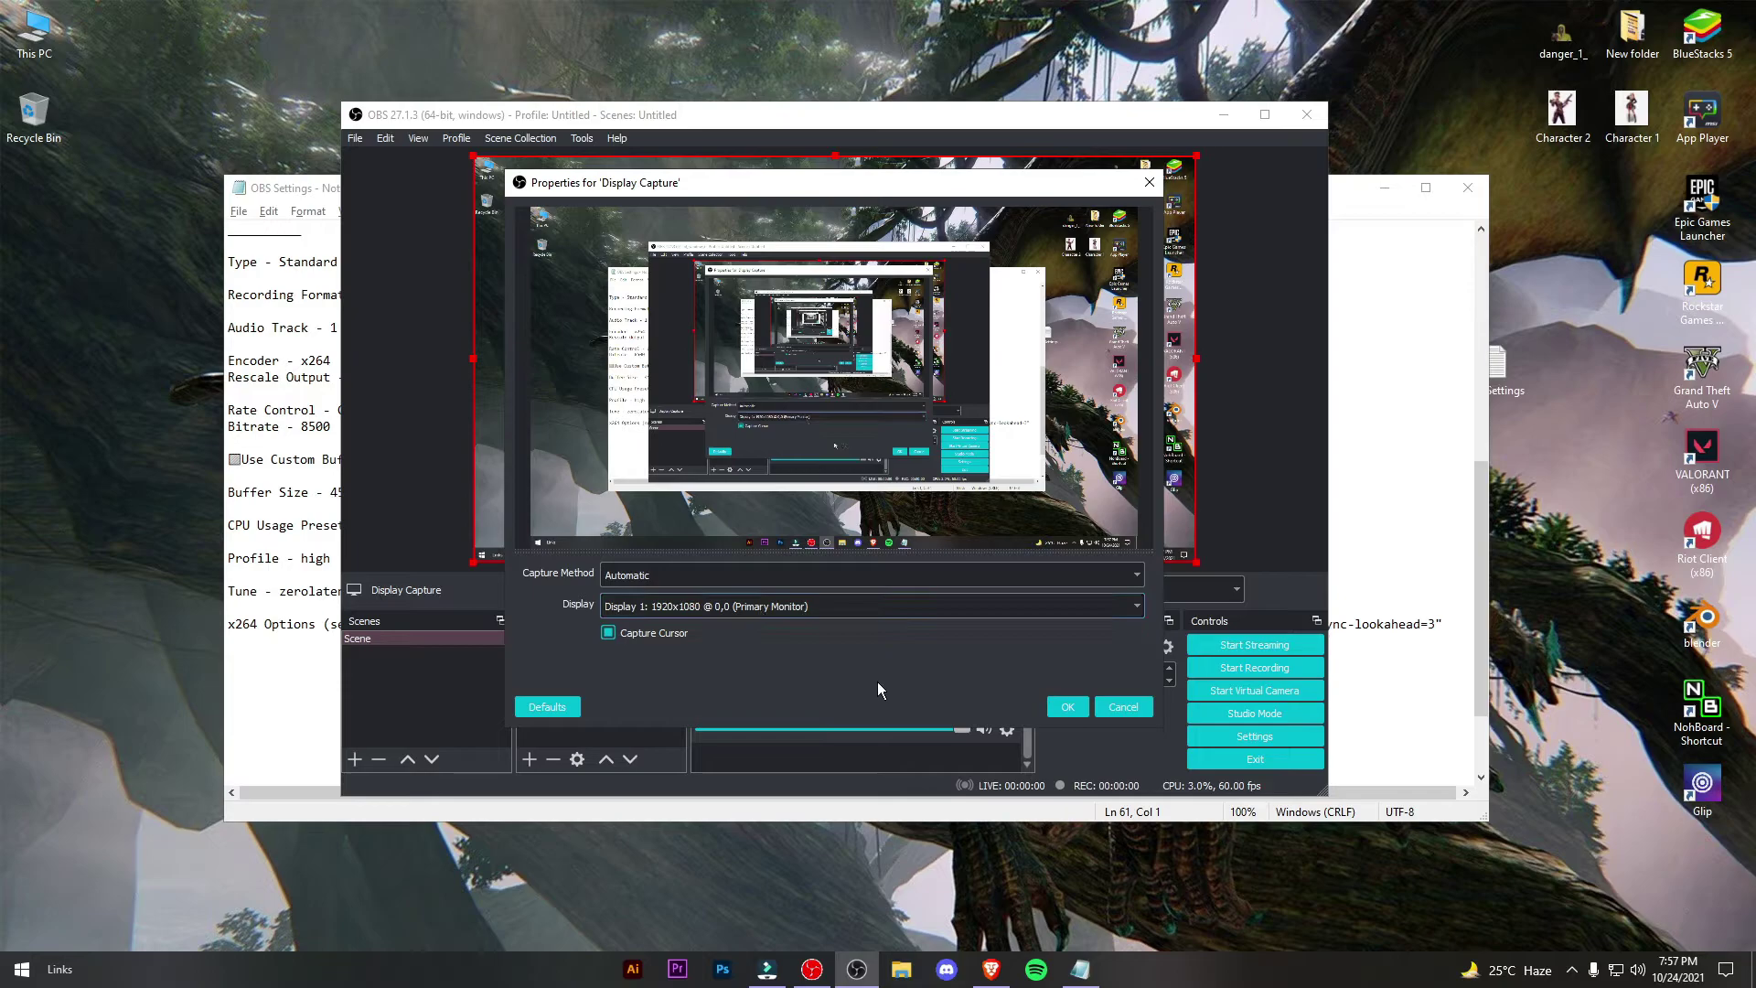
{"action": "left_click", "coordinate": [1067, 706]}
{"action": "left_click", "coordinate": [615, 717]}
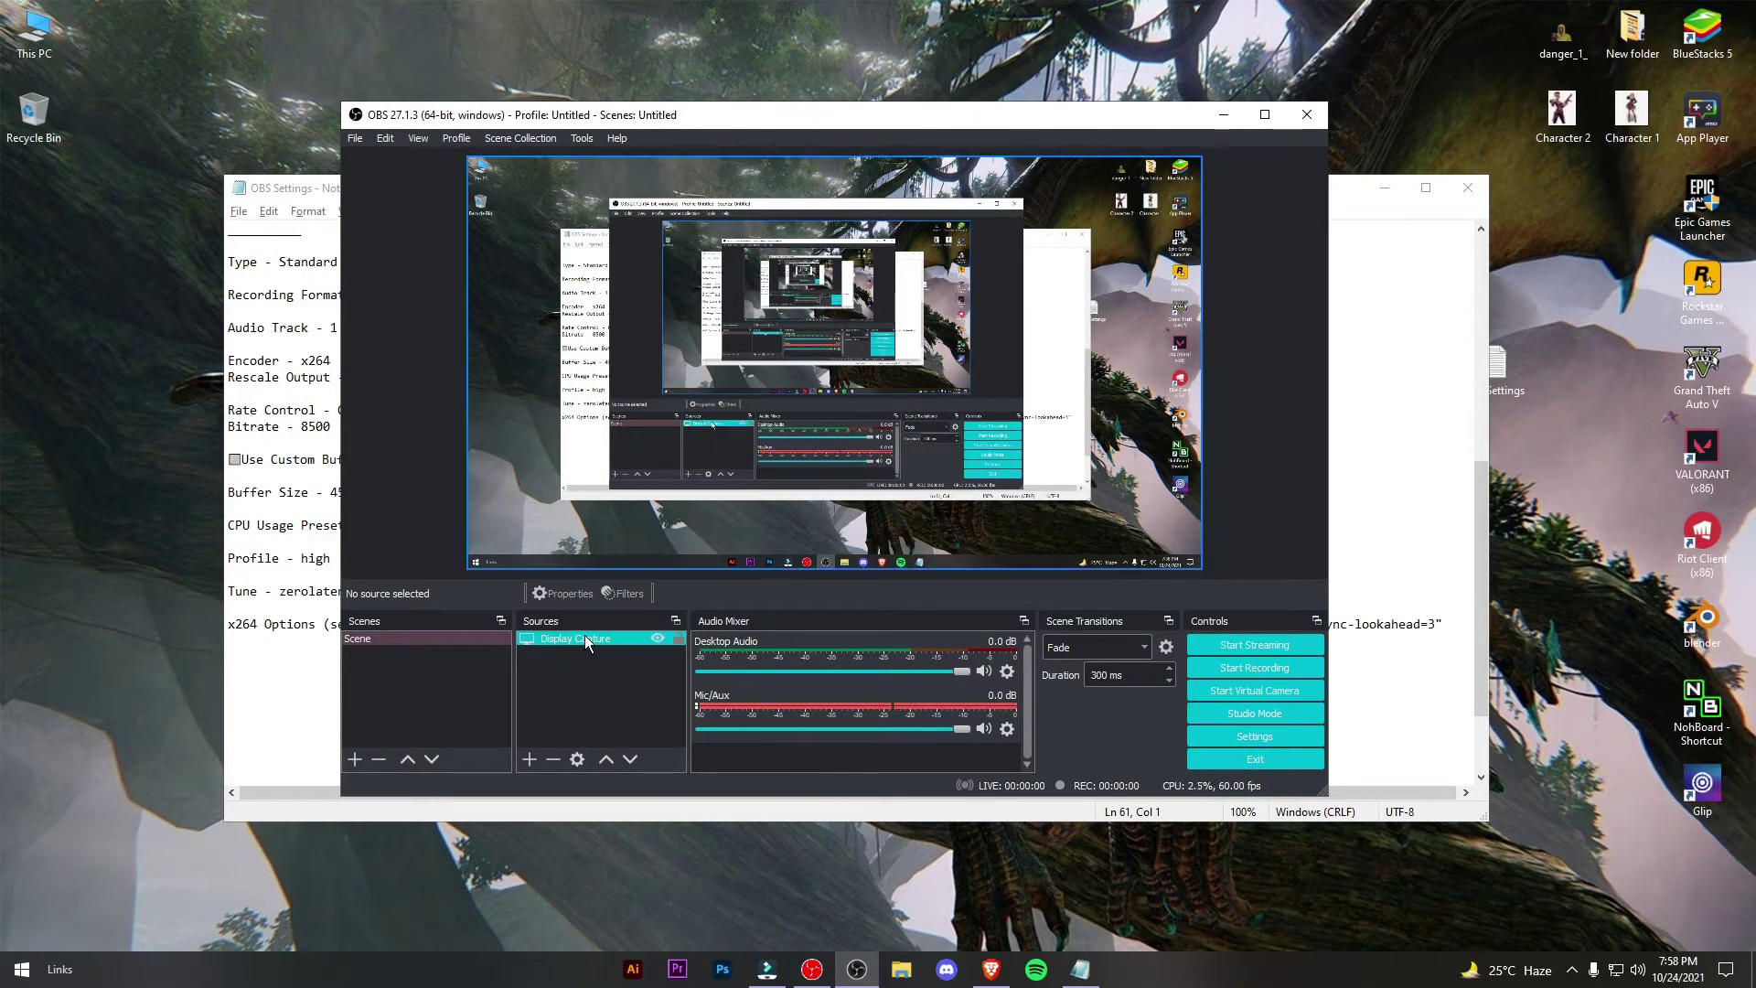
Check the display capture preview in the maximized window, restore the window size, and start recording.
{"action": "left_click", "coordinate": [1262, 116]}
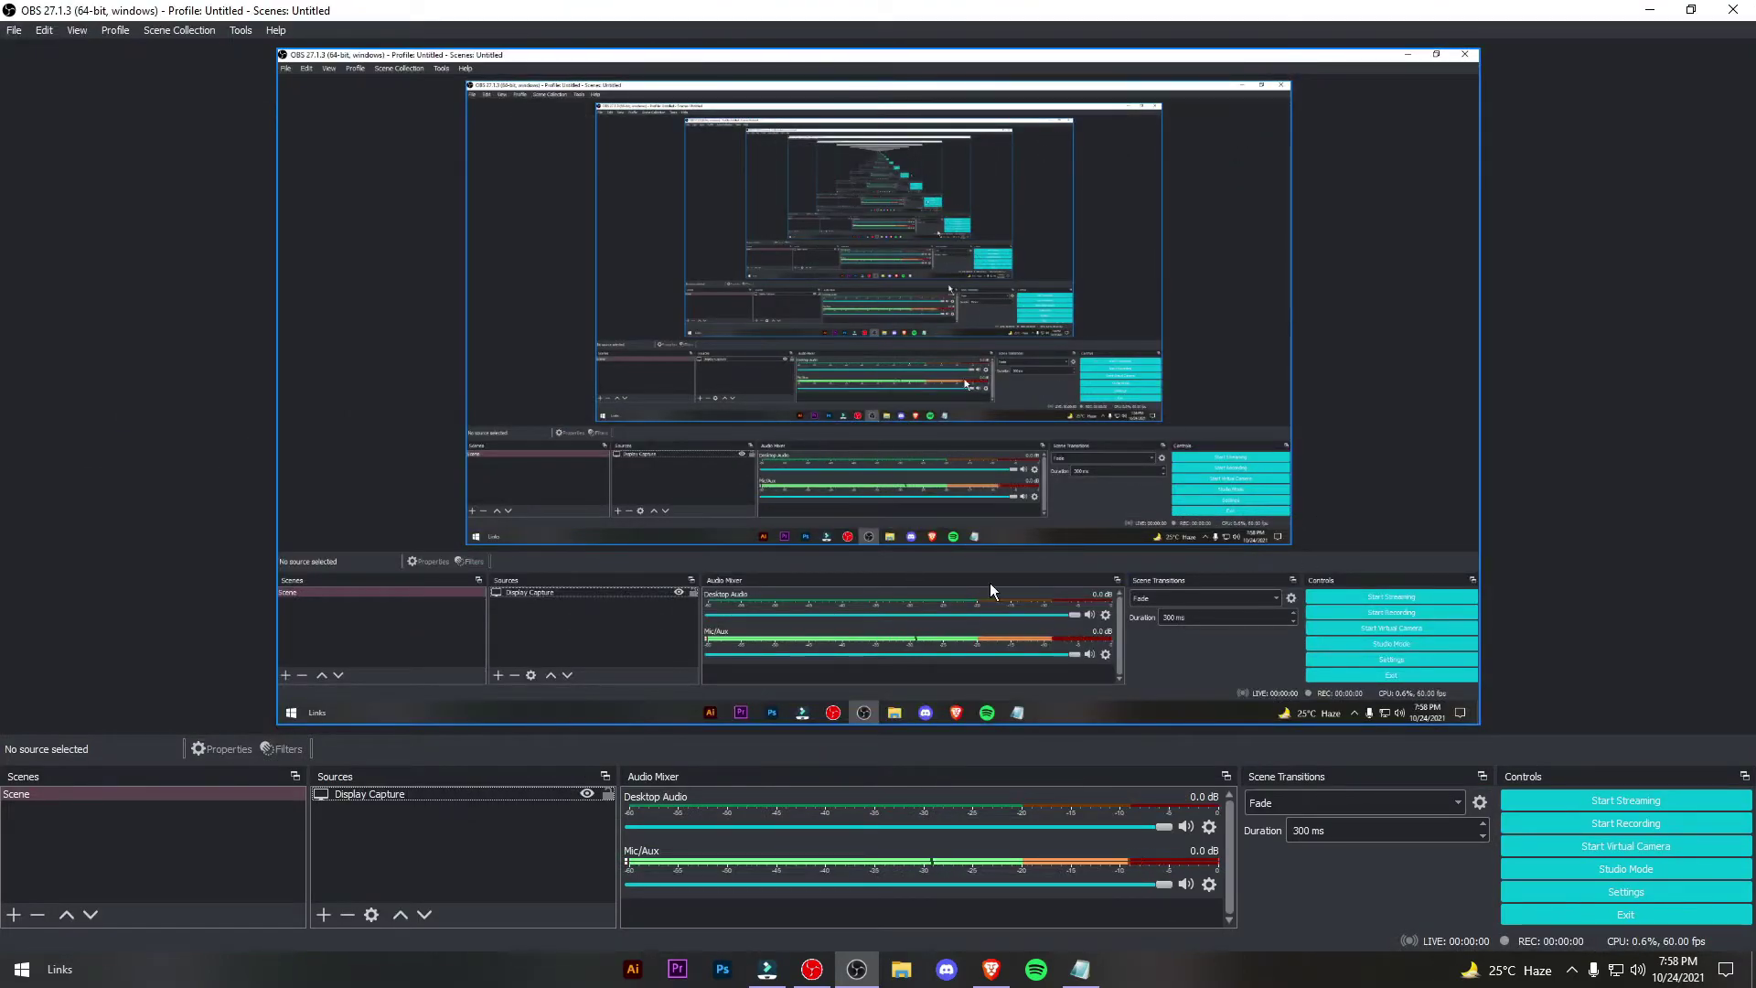
{"action": "left_click", "coordinate": [1691, 10]}
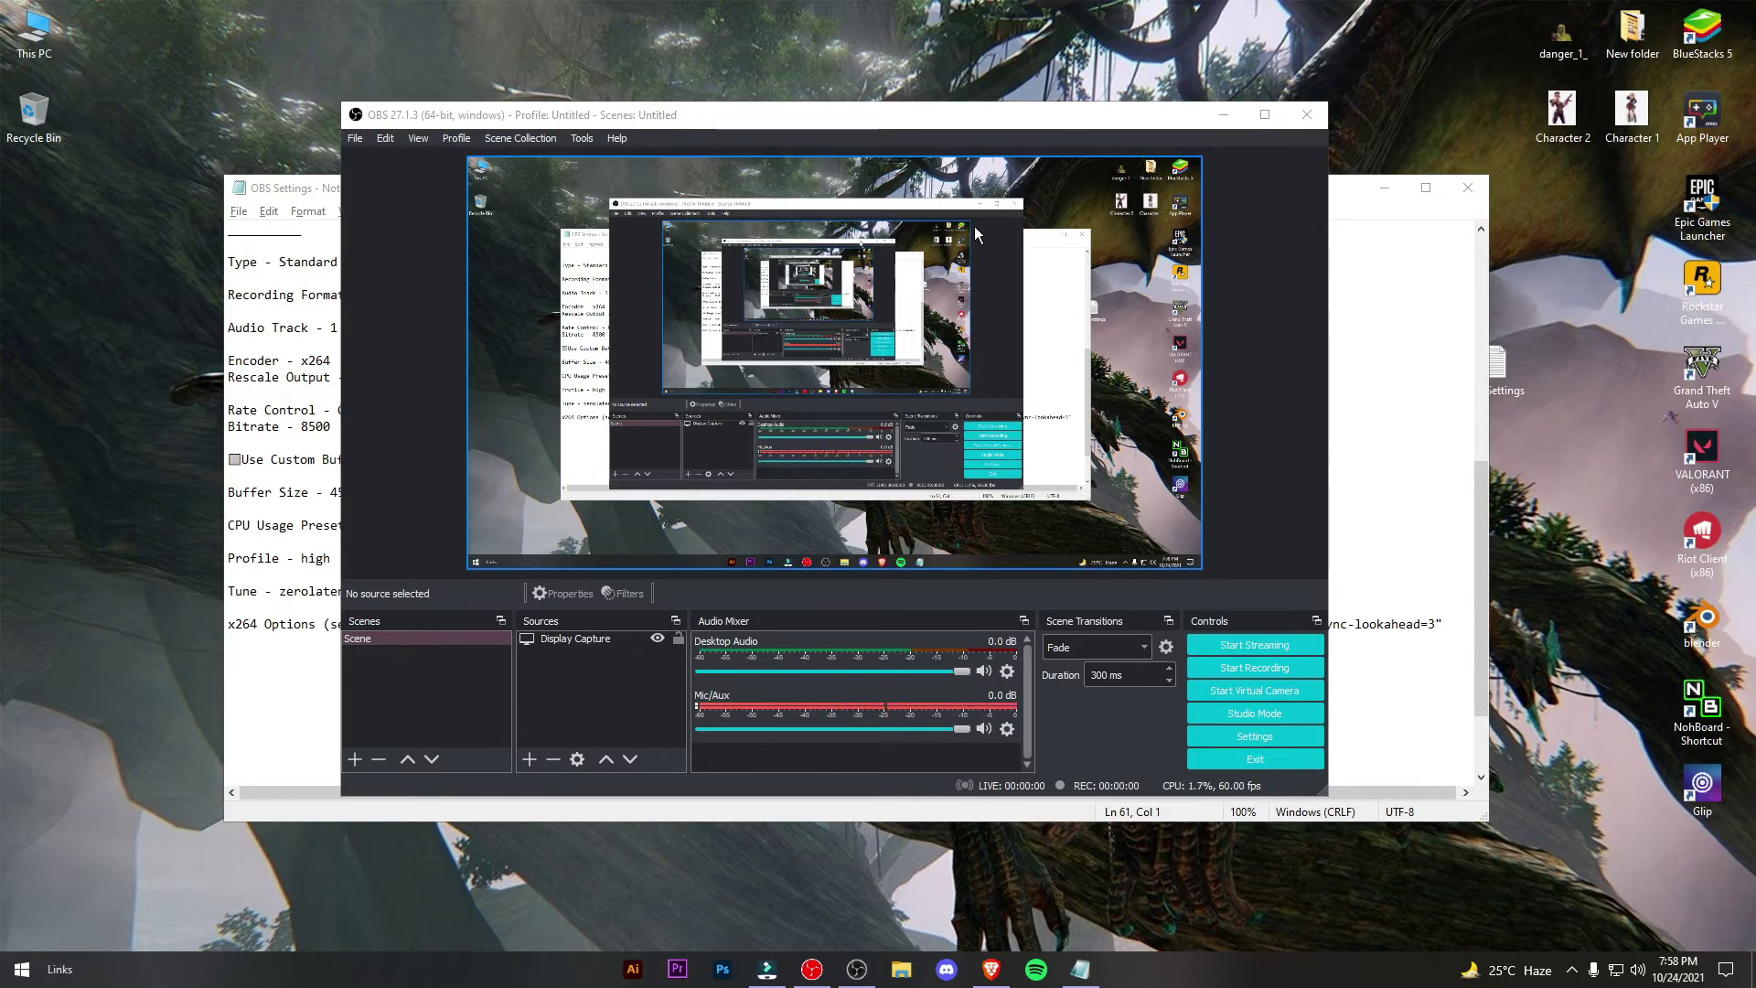
{"action": "left_click", "coordinate": [1234, 675]}
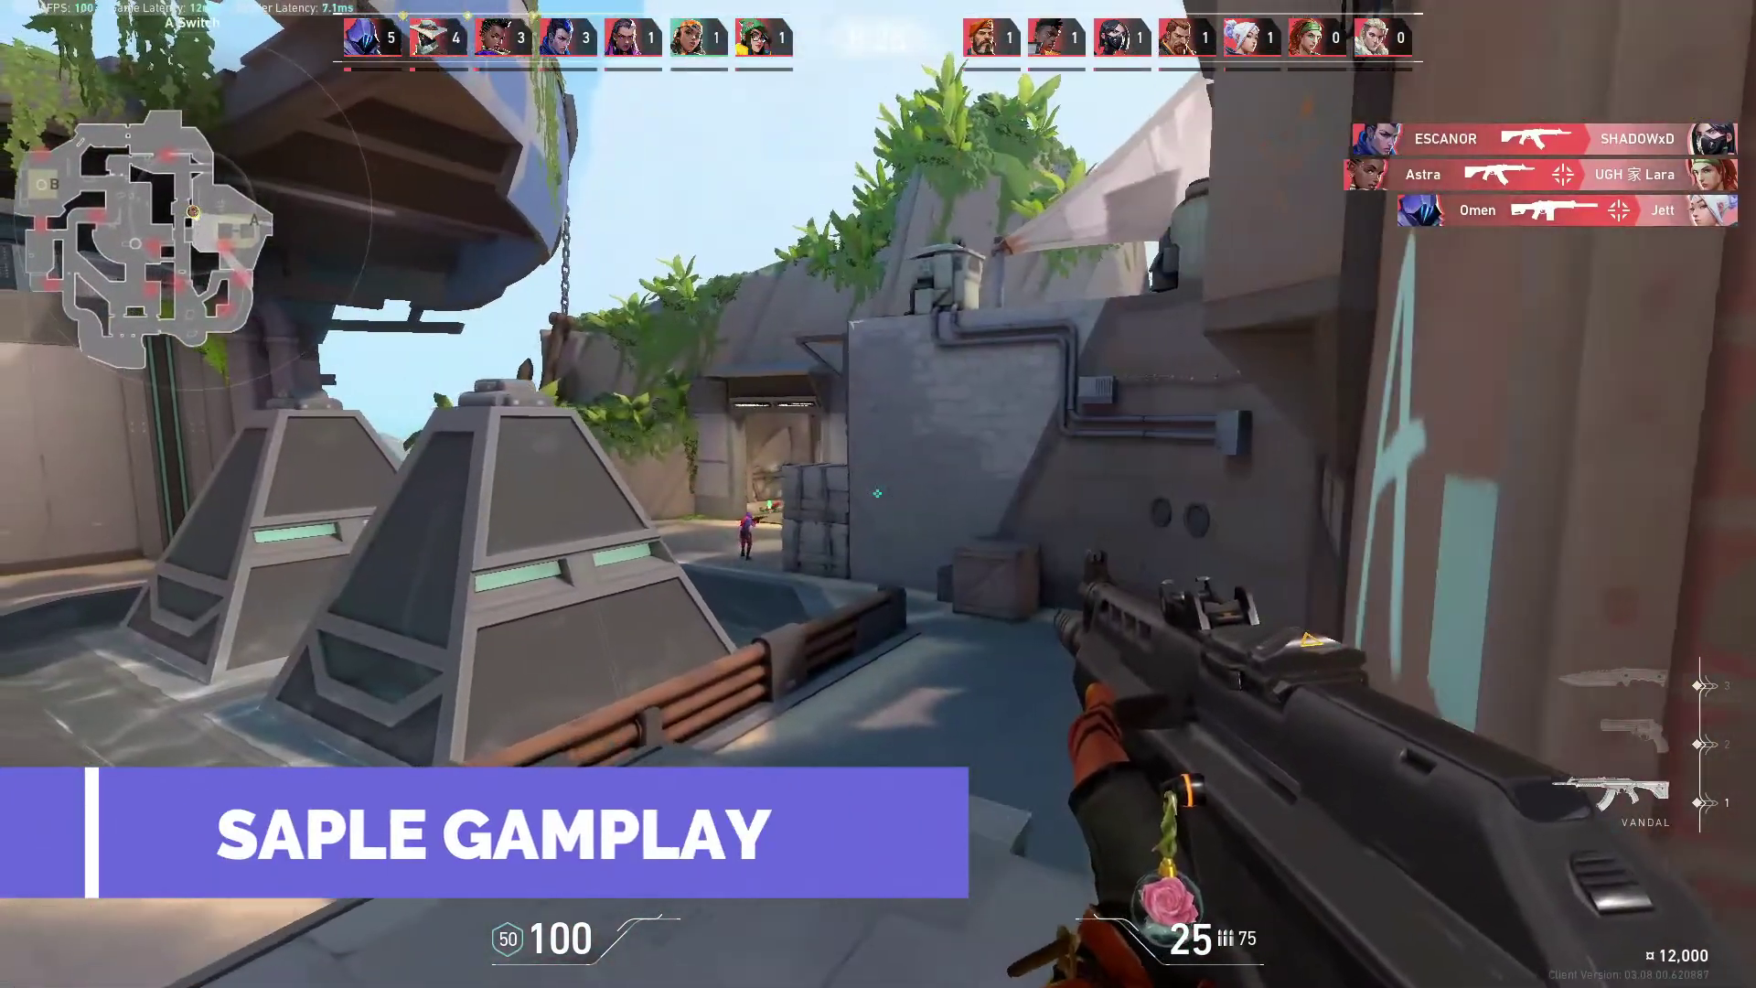
{"action": "left_click", "coordinate": [878, 494]}
{"action": "left_click", "coordinate": [878, 494]}
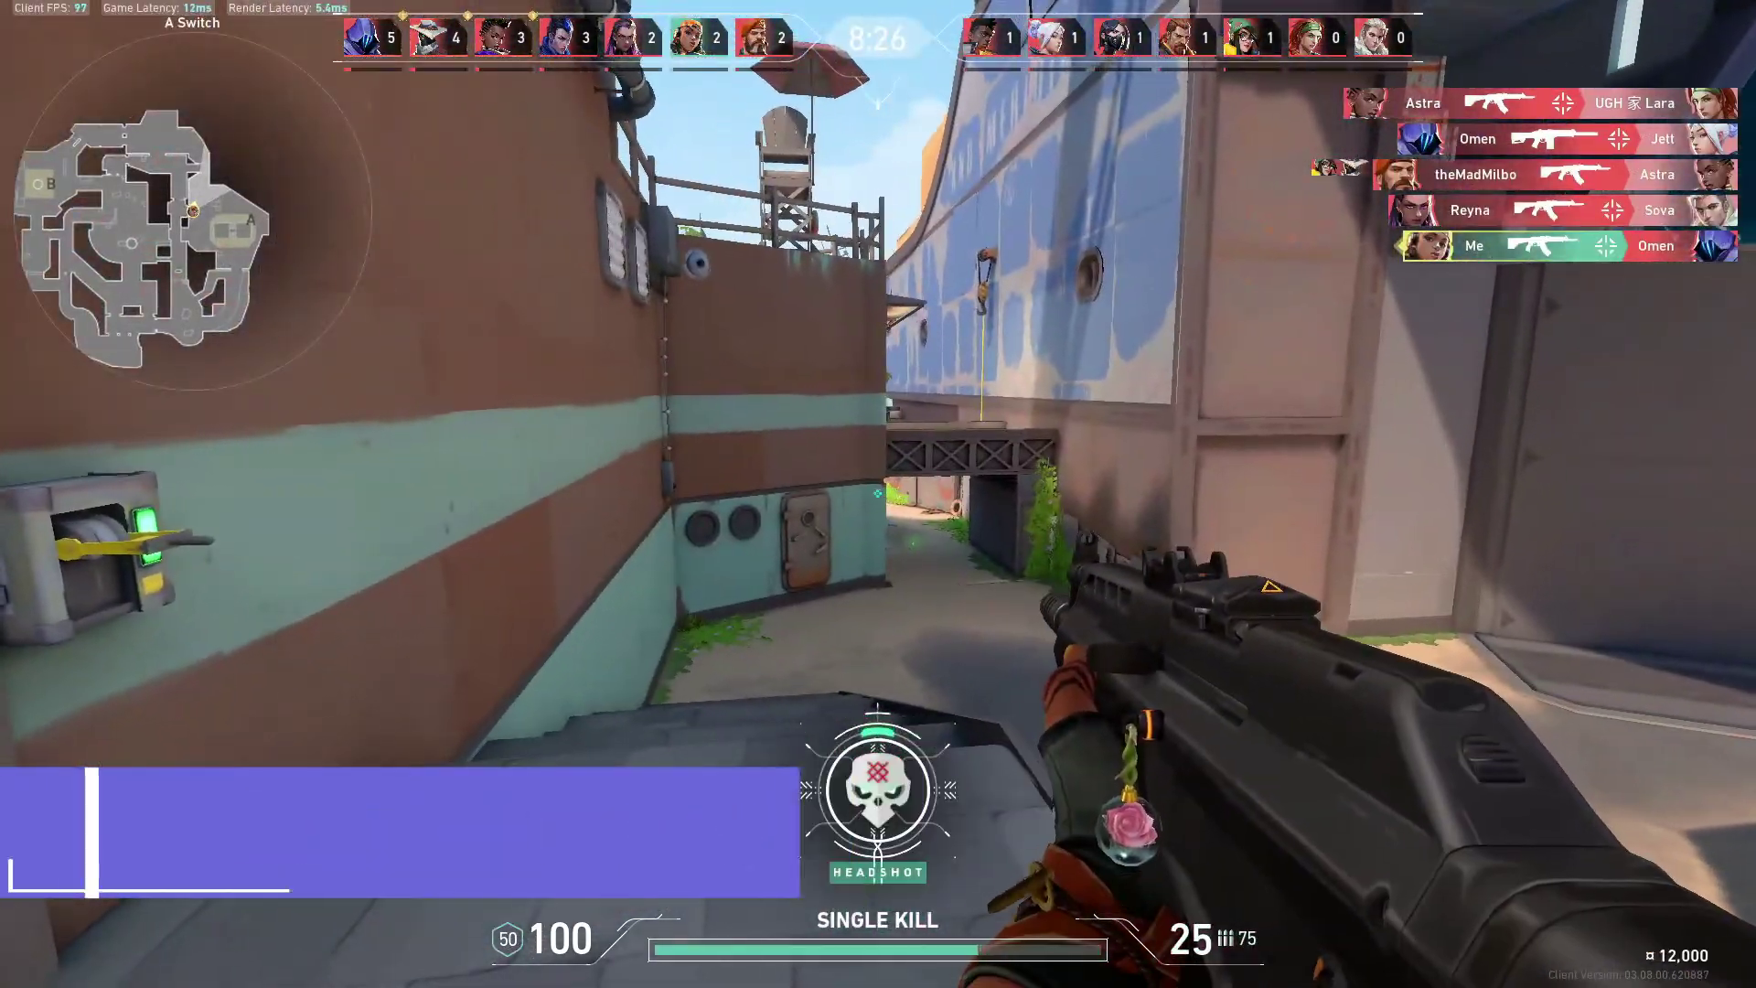
{"action": "left_click", "coordinate": [878, 494]}
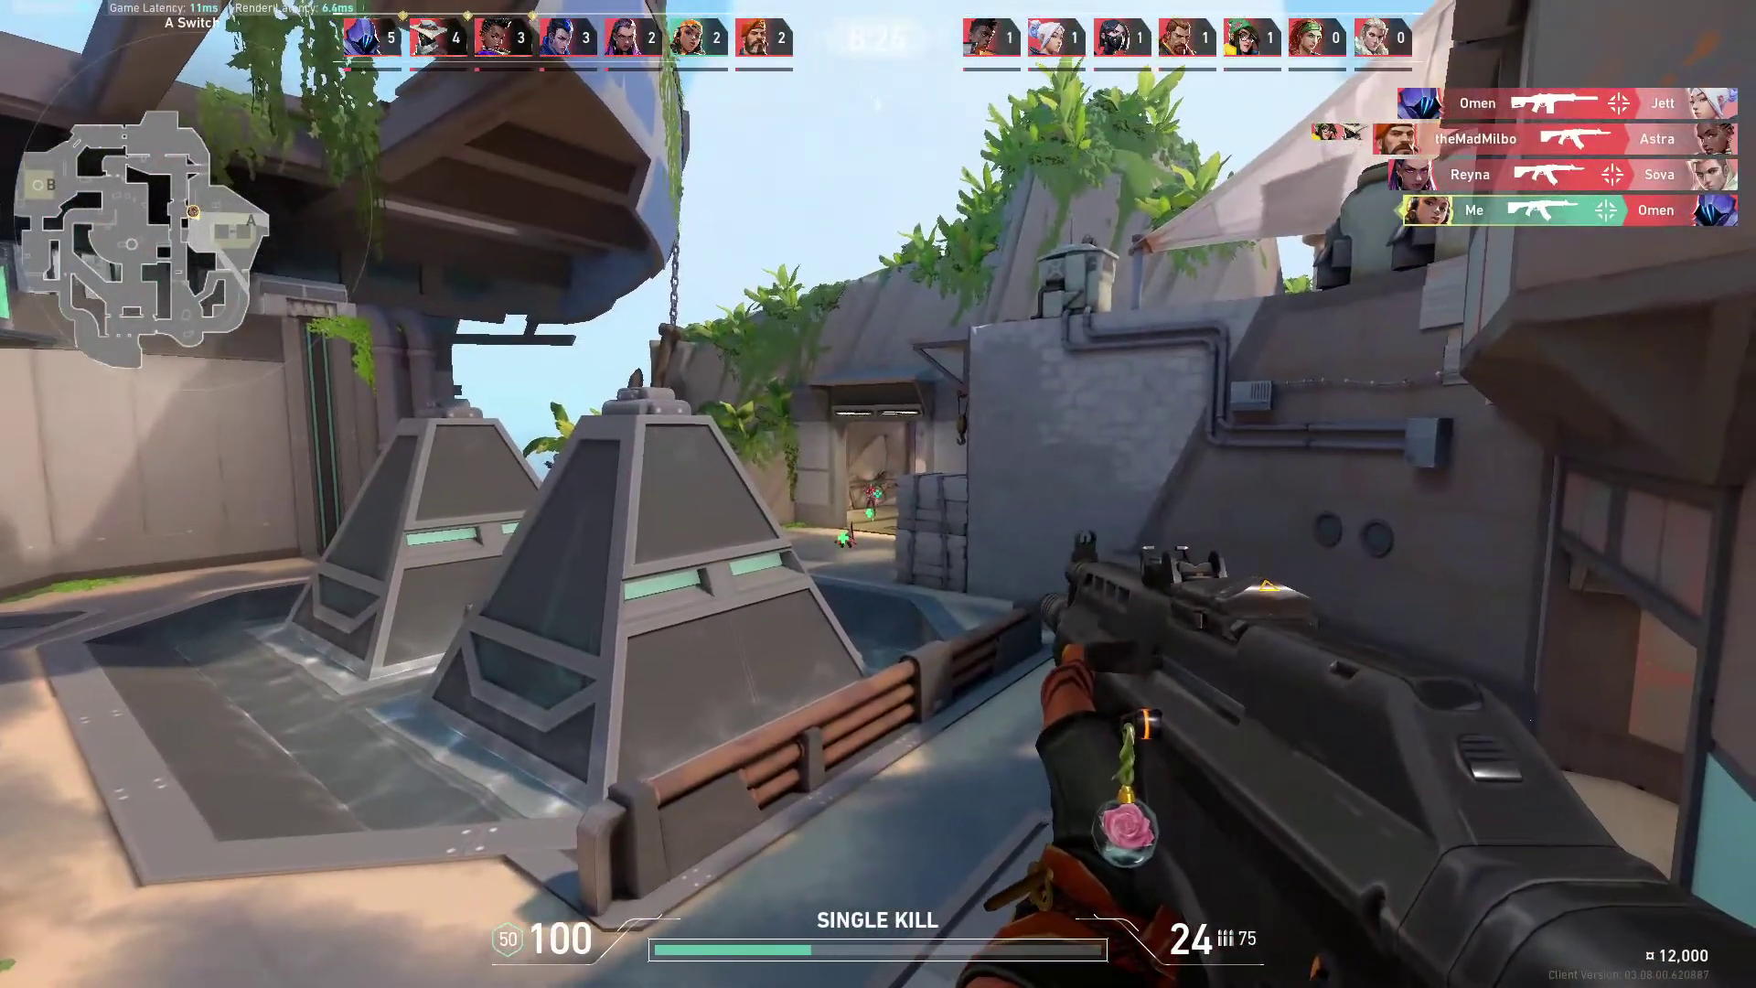
{"action": "left_click", "coordinate": [878, 493]}
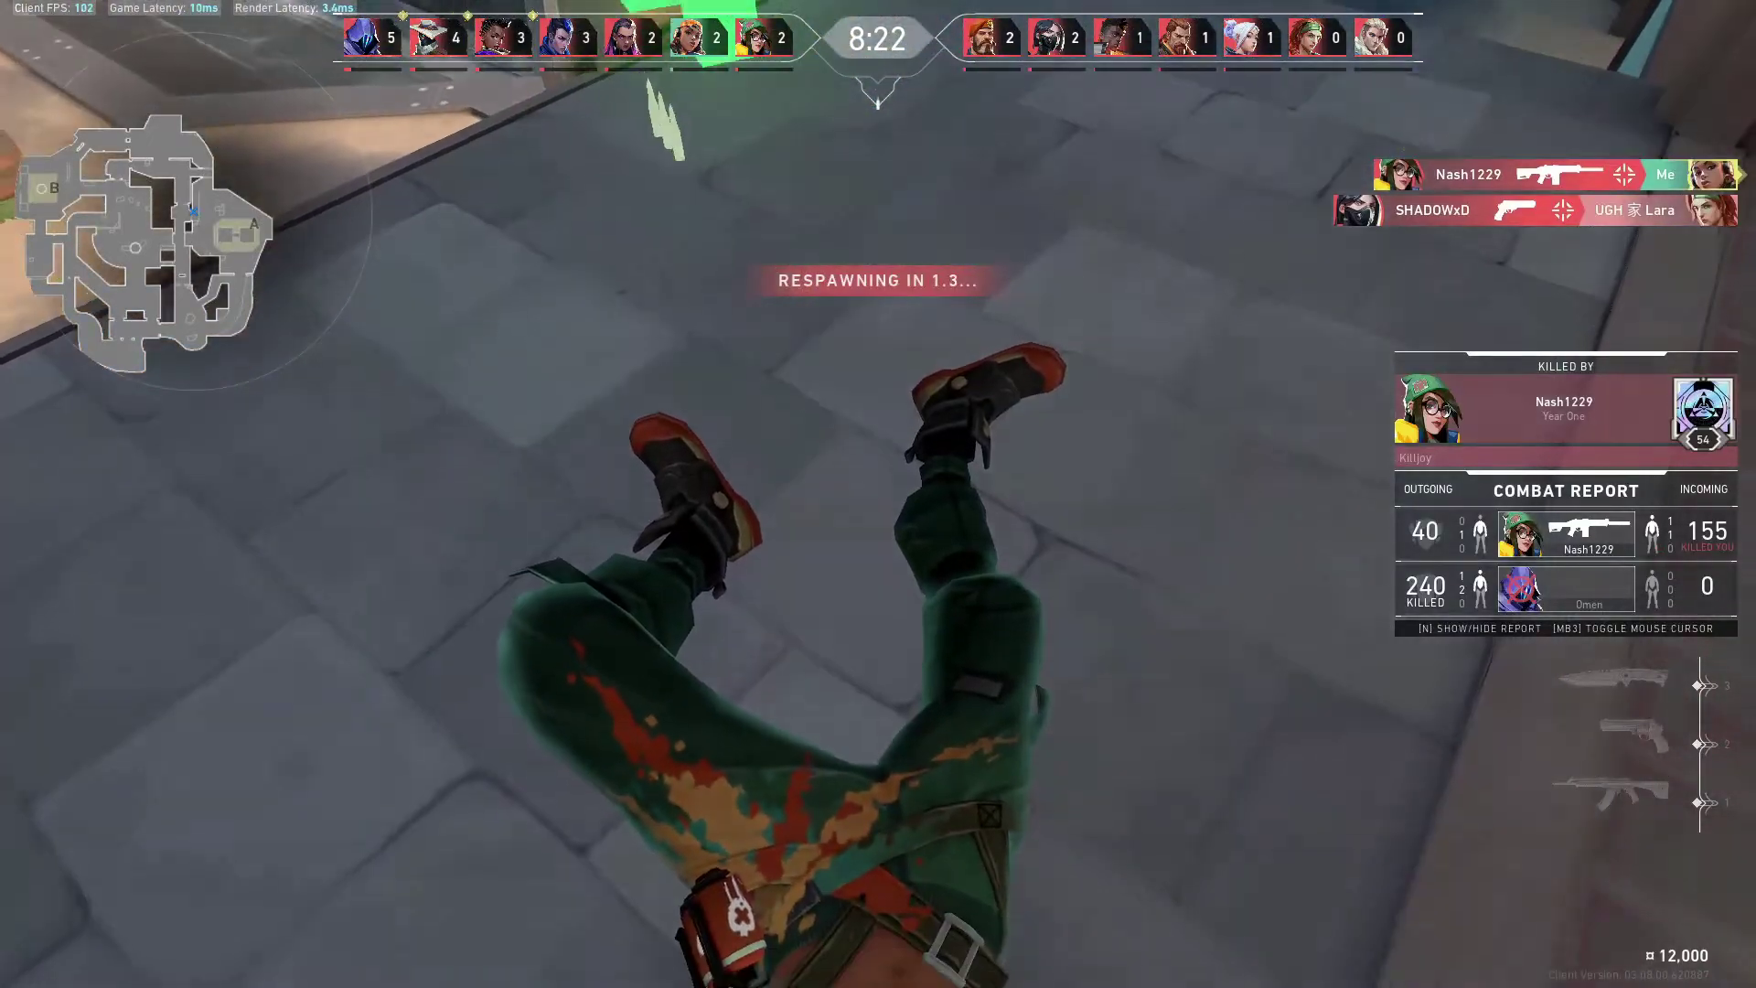
{"action": "key", "text": "w"}
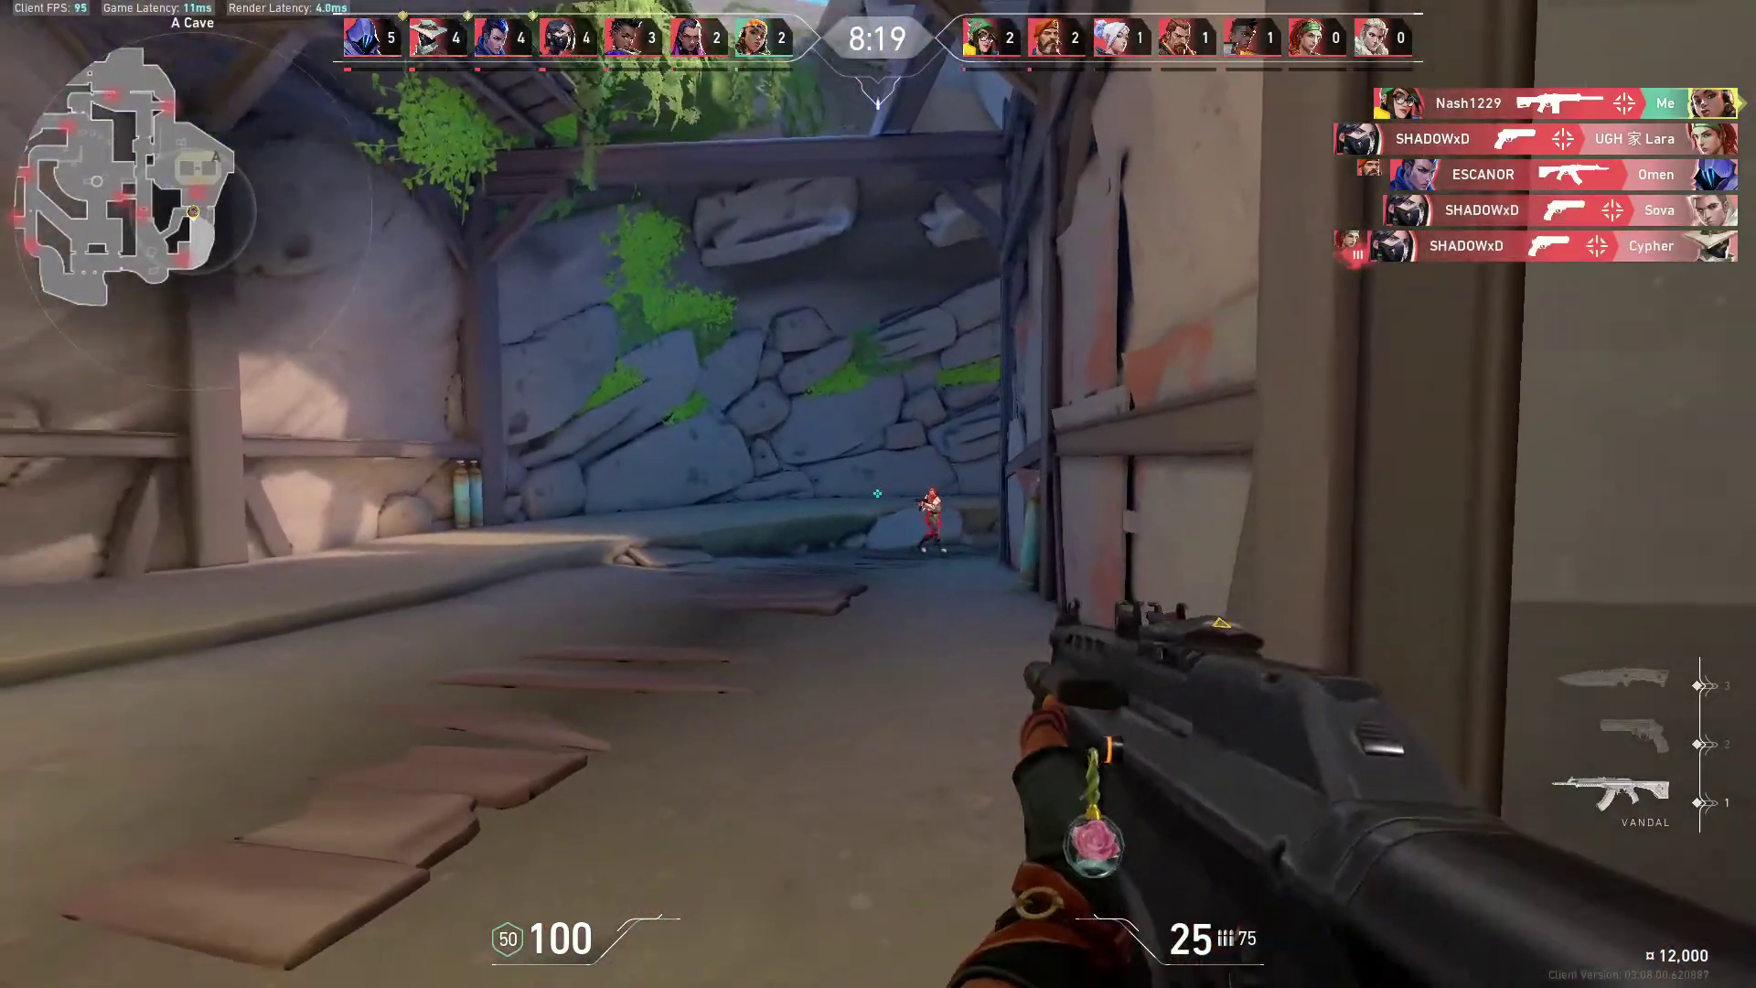
{"action": "left_click", "coordinate": [878, 494]}
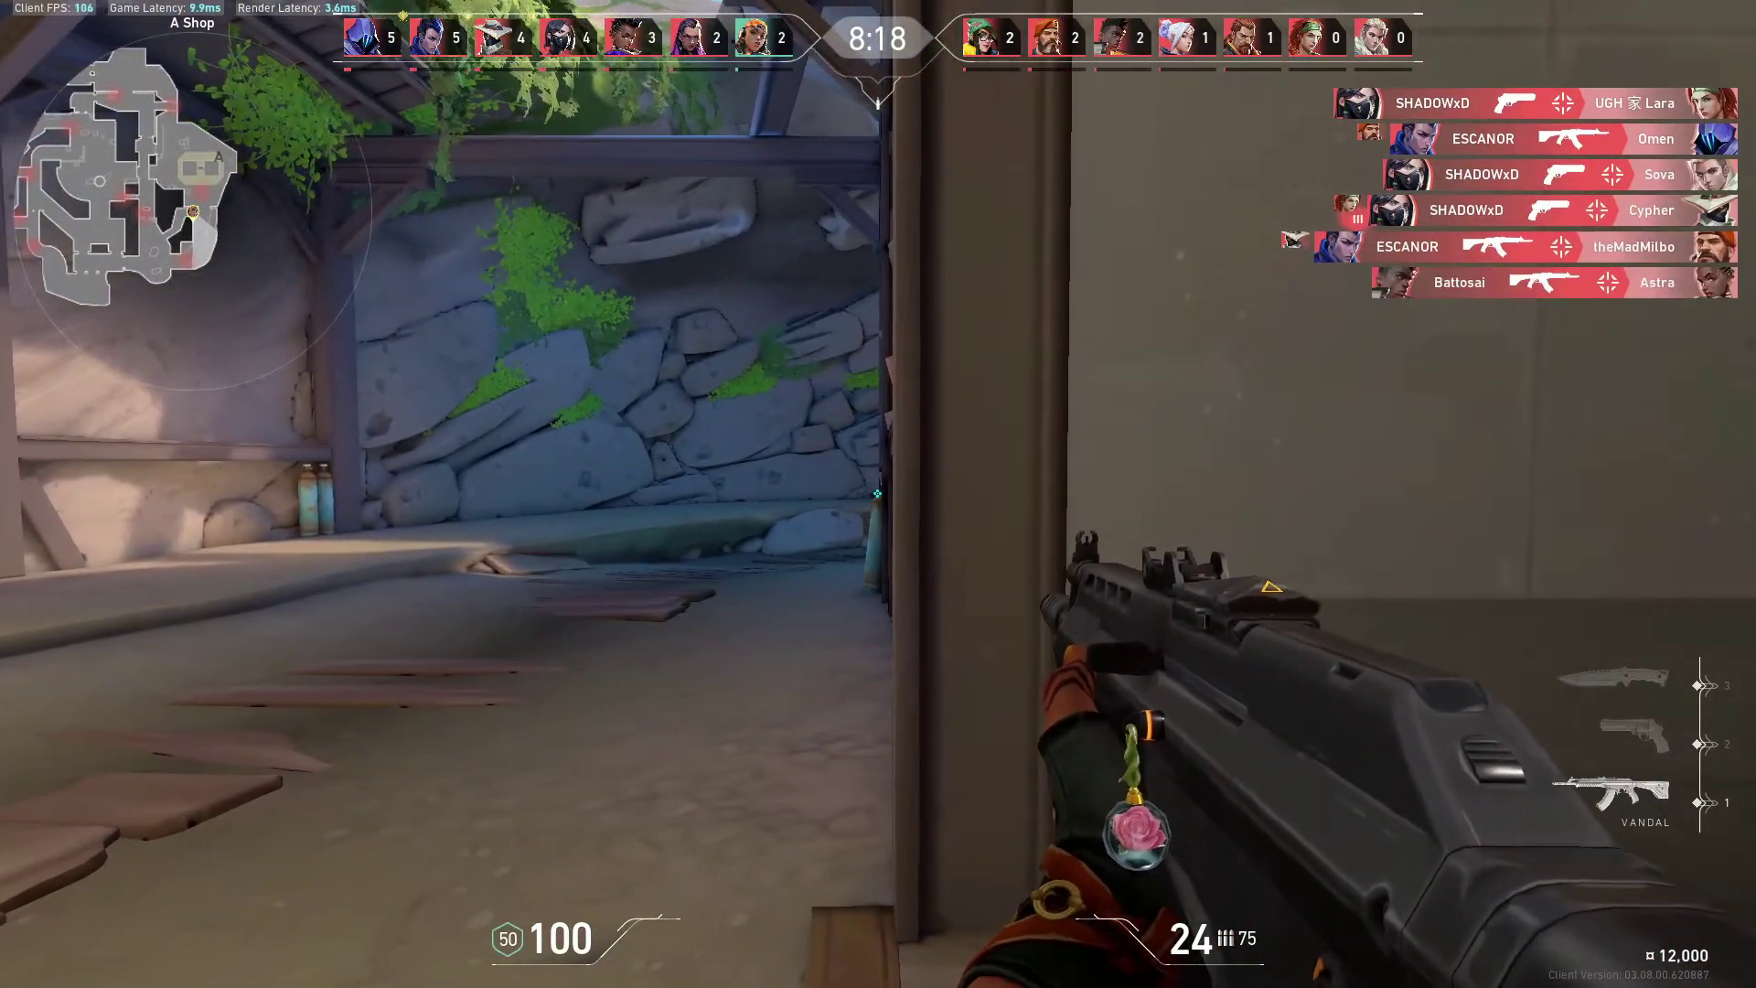
{"action": "key", "text": "w"}
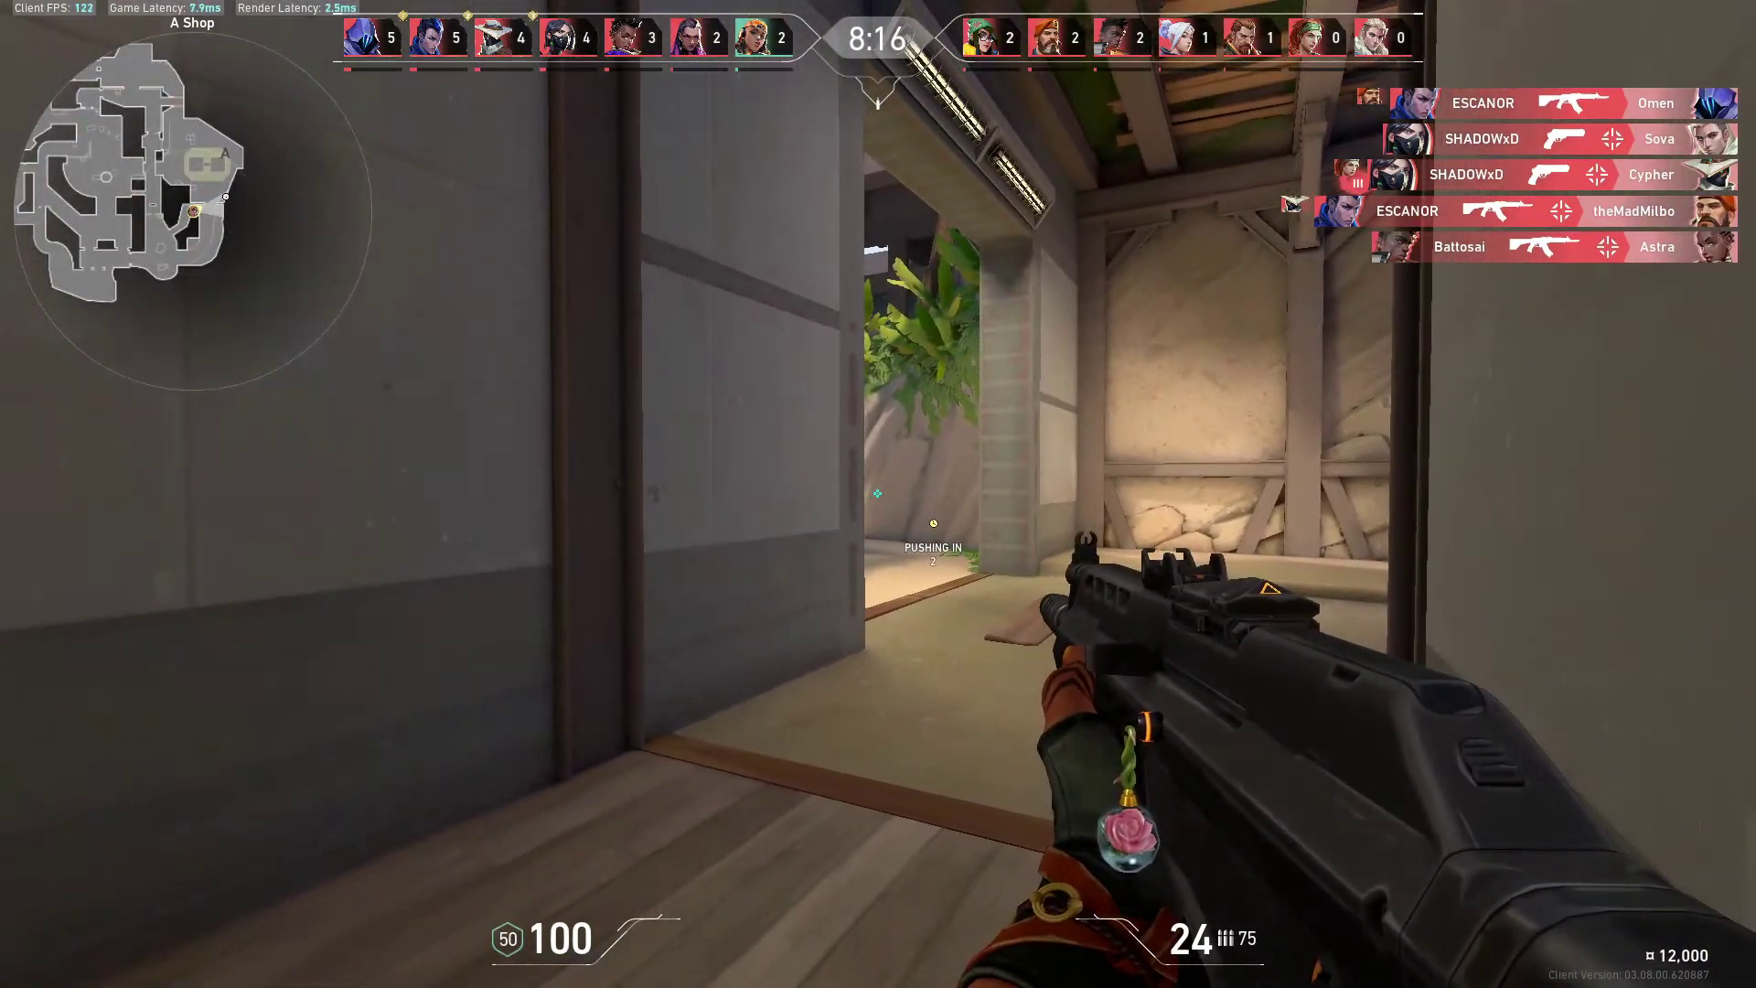
{"action": "key", "text": "w"}
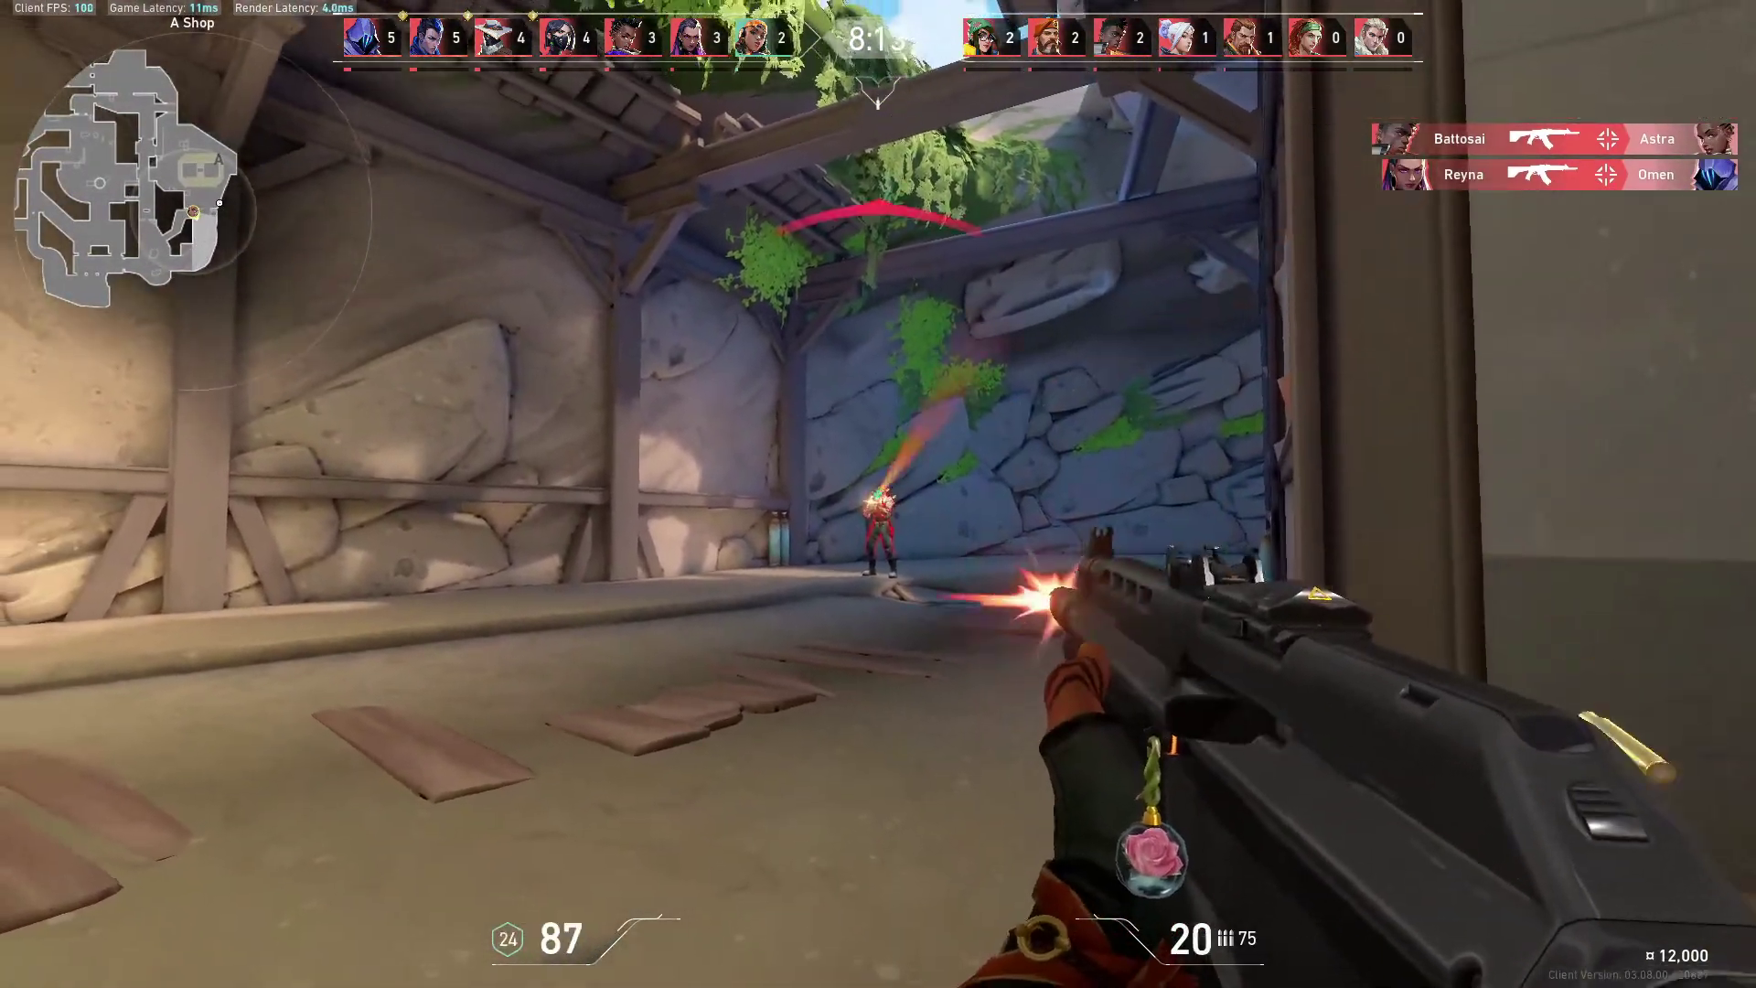
{"action": "left_click", "coordinate": [878, 494]}
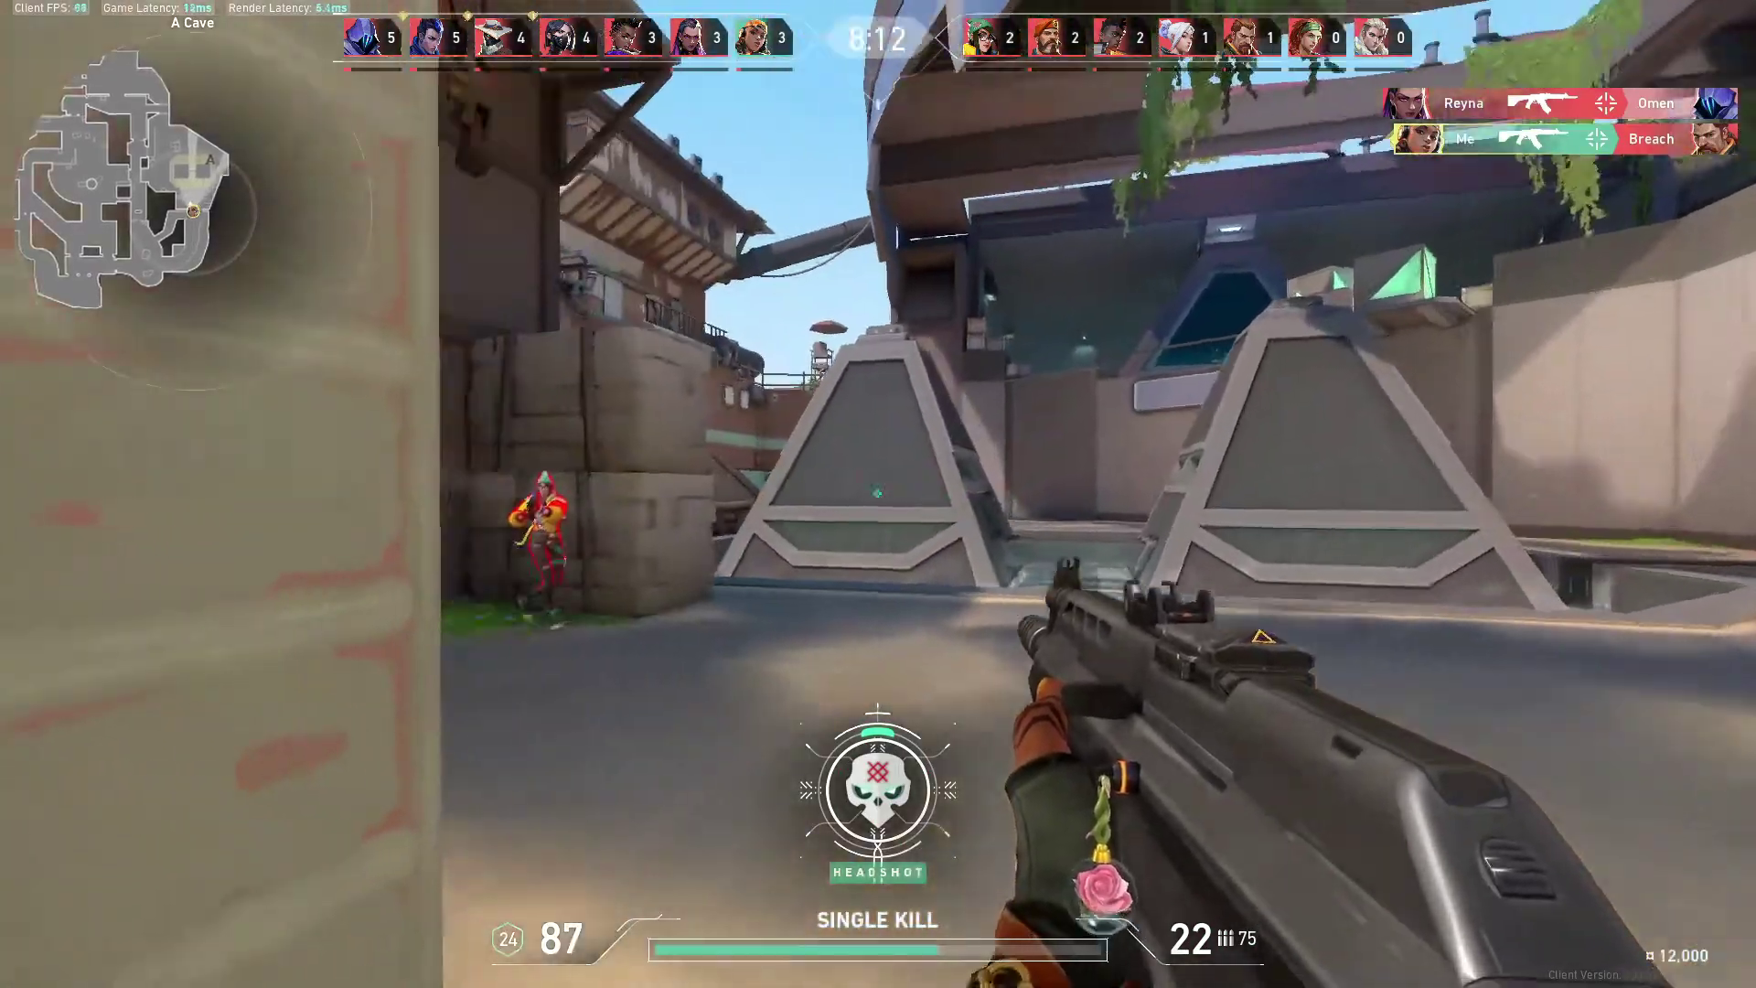
{"action": "left_click", "coordinate": [878, 494]}
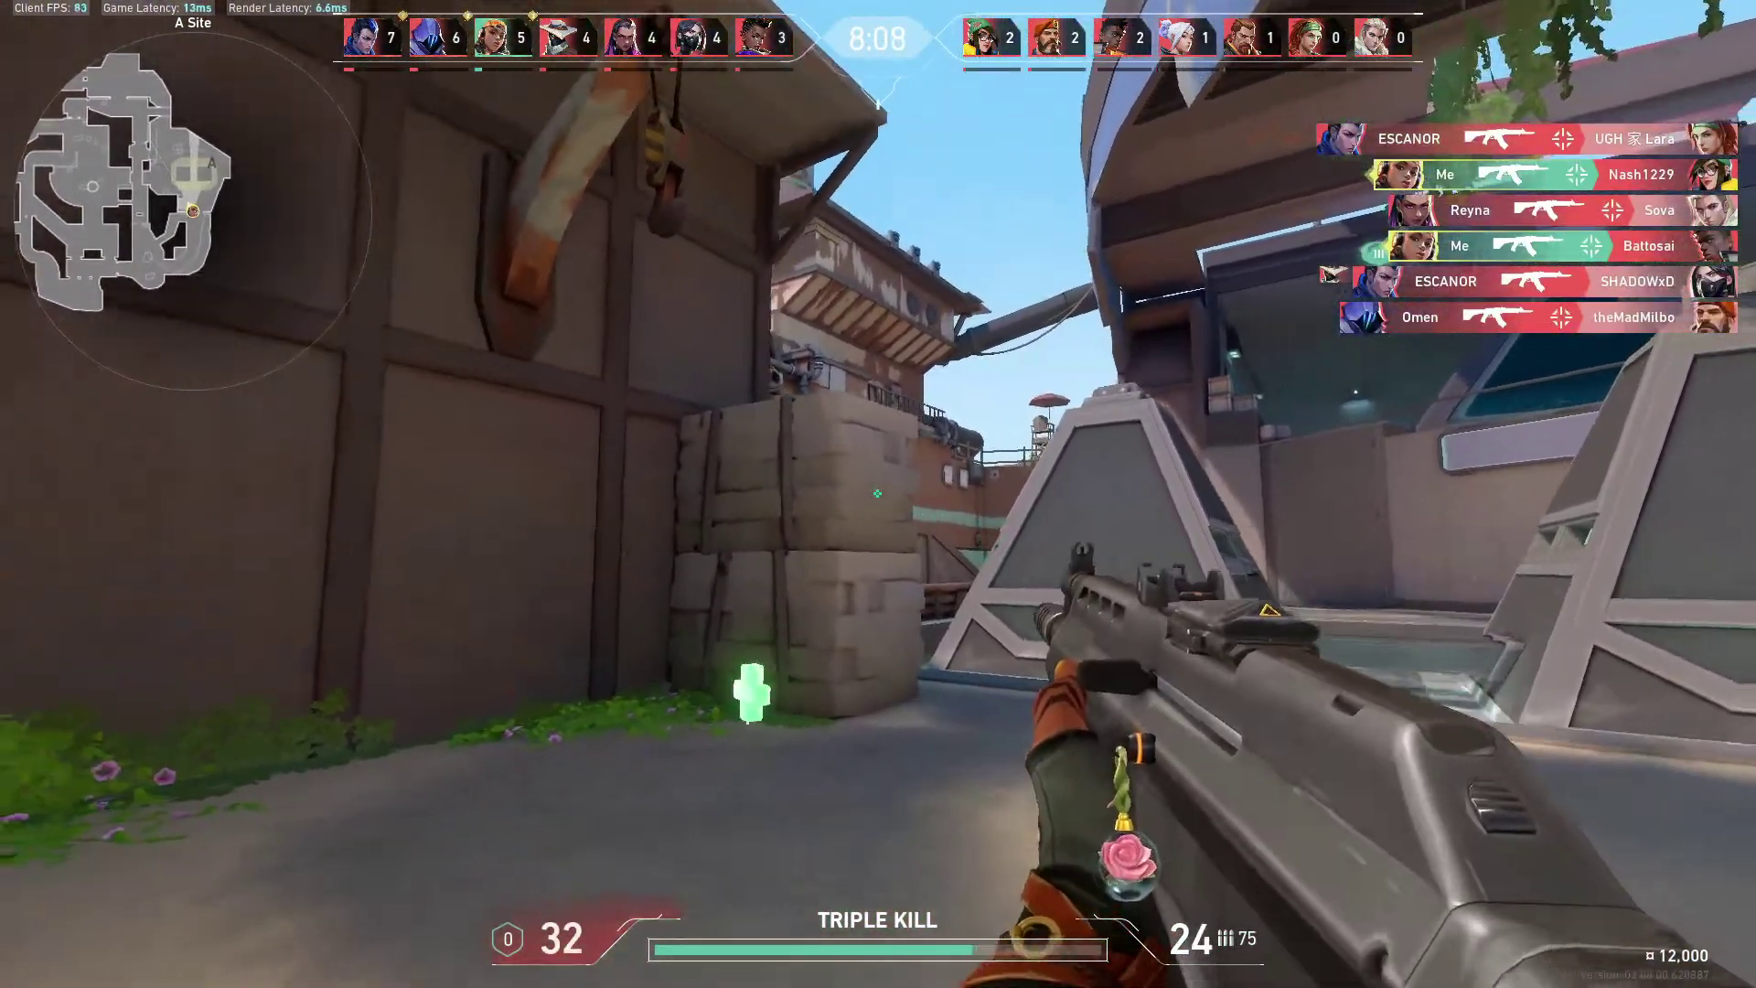
{"action": "key", "text": "w"}
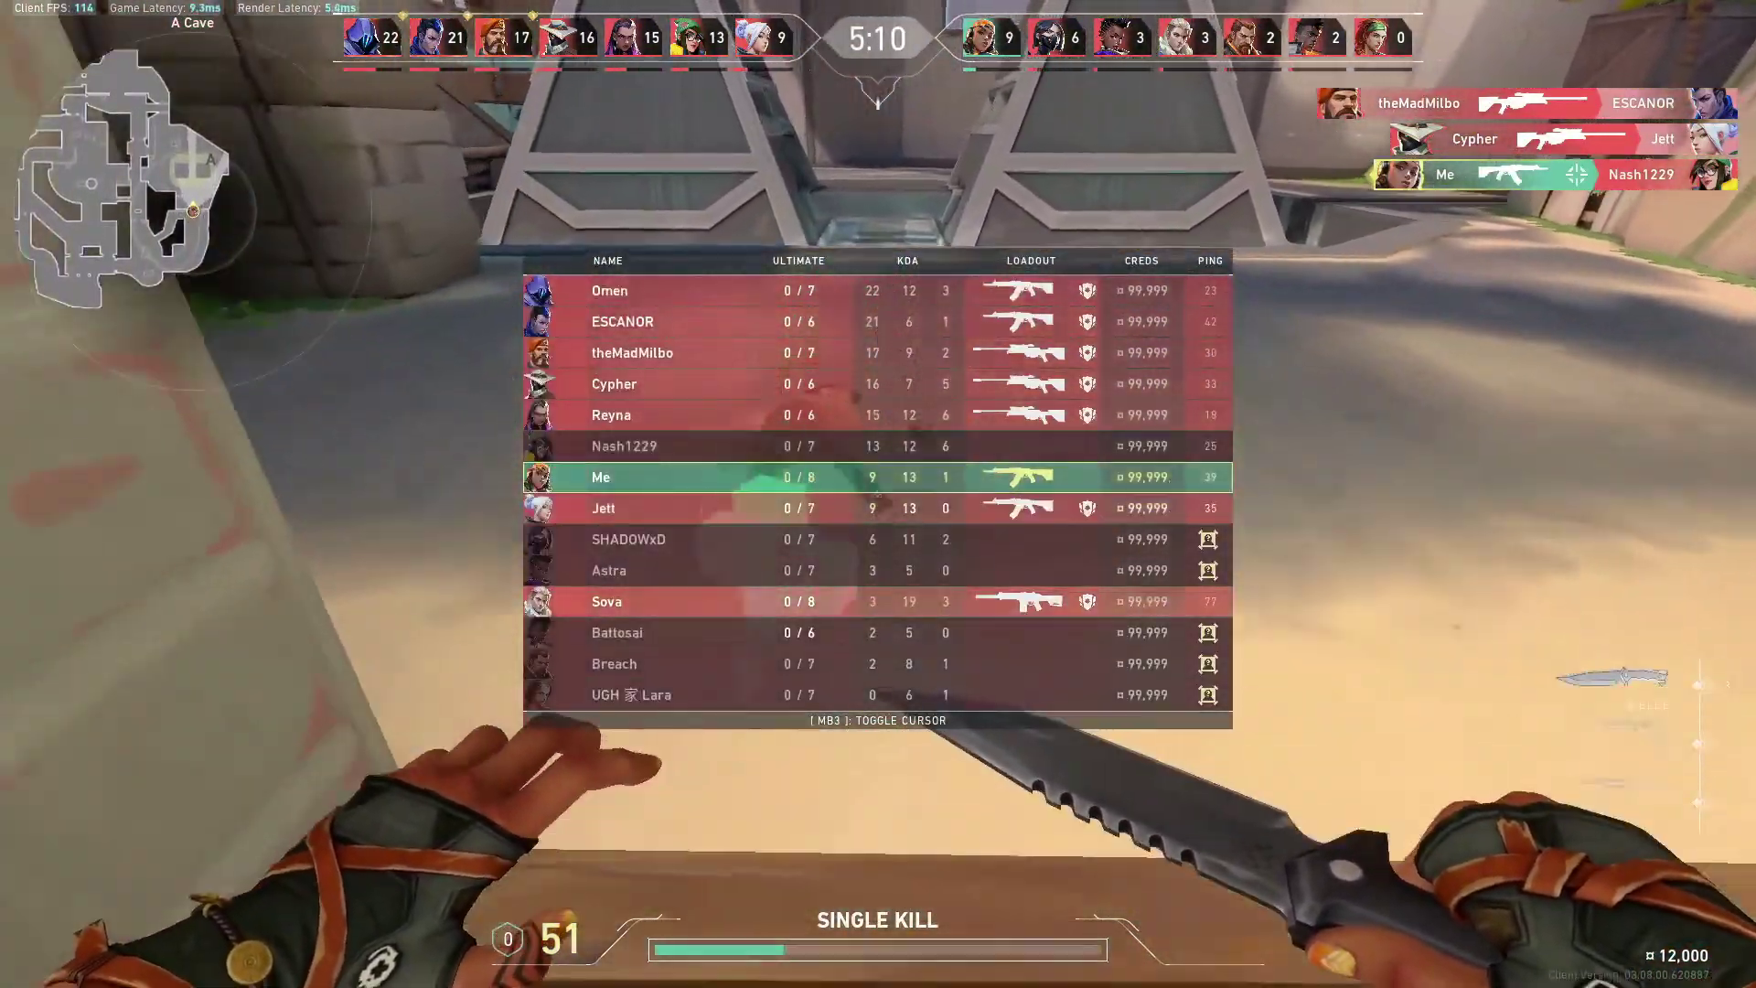
{"action": "key", "text": "w"}
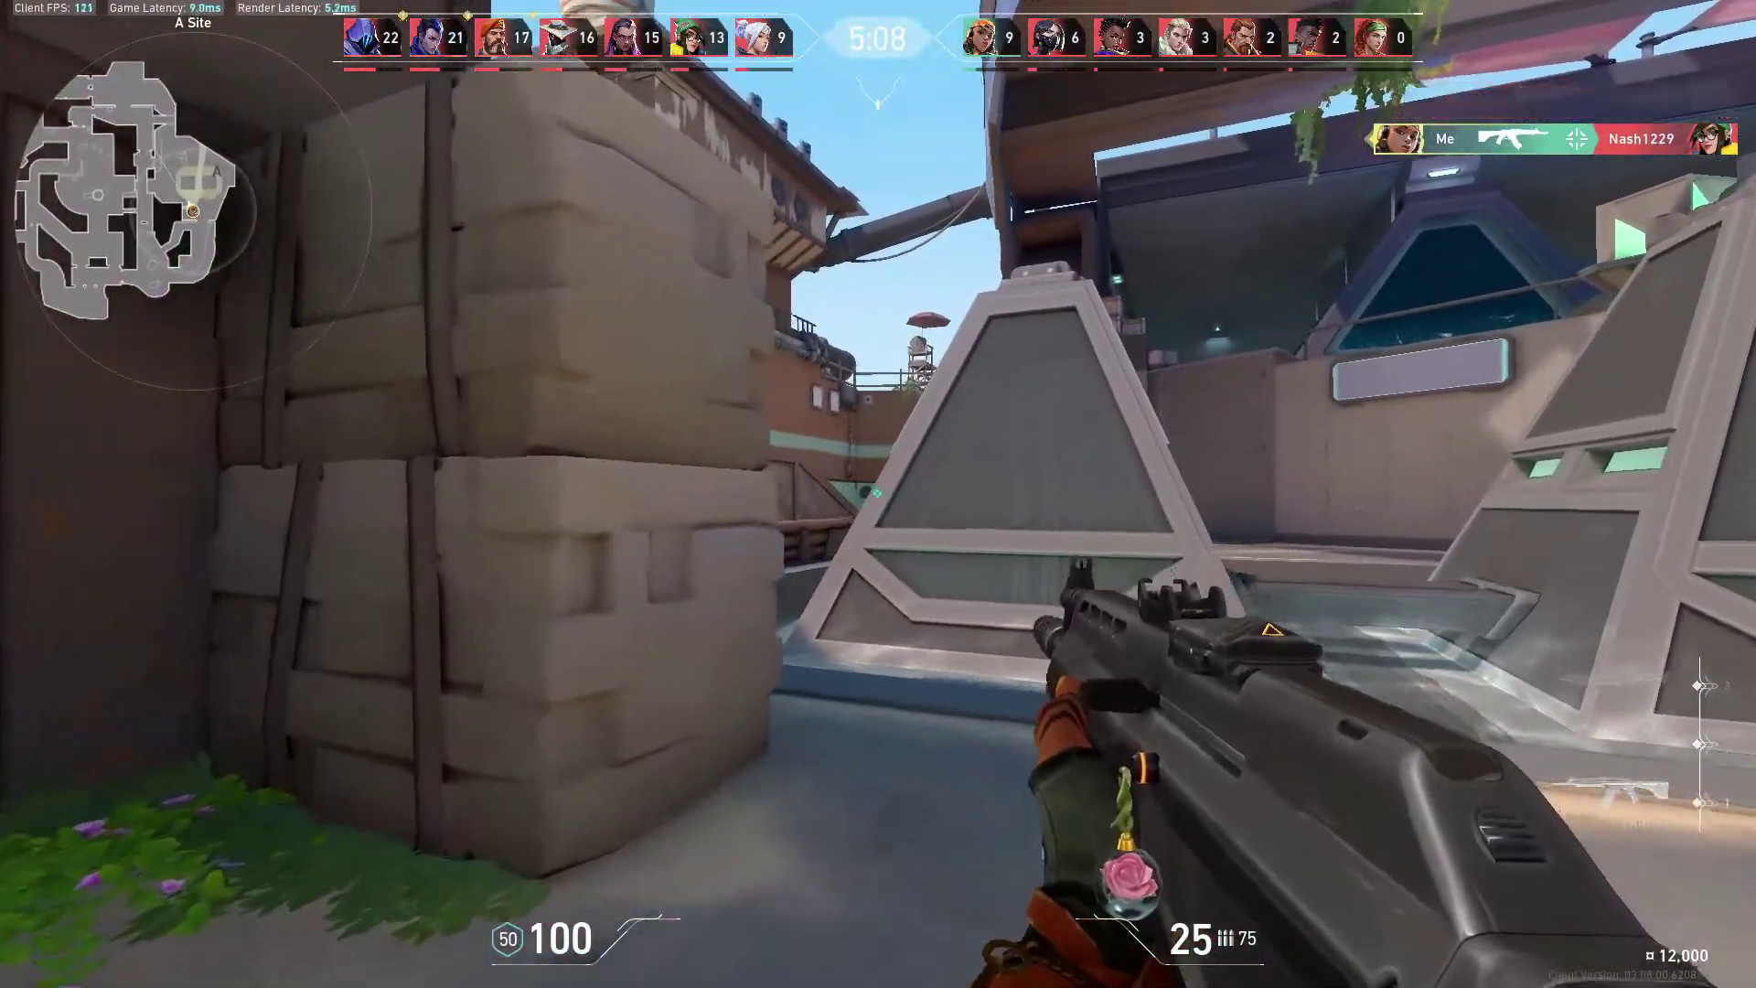
{"action": "key", "text": "d"}
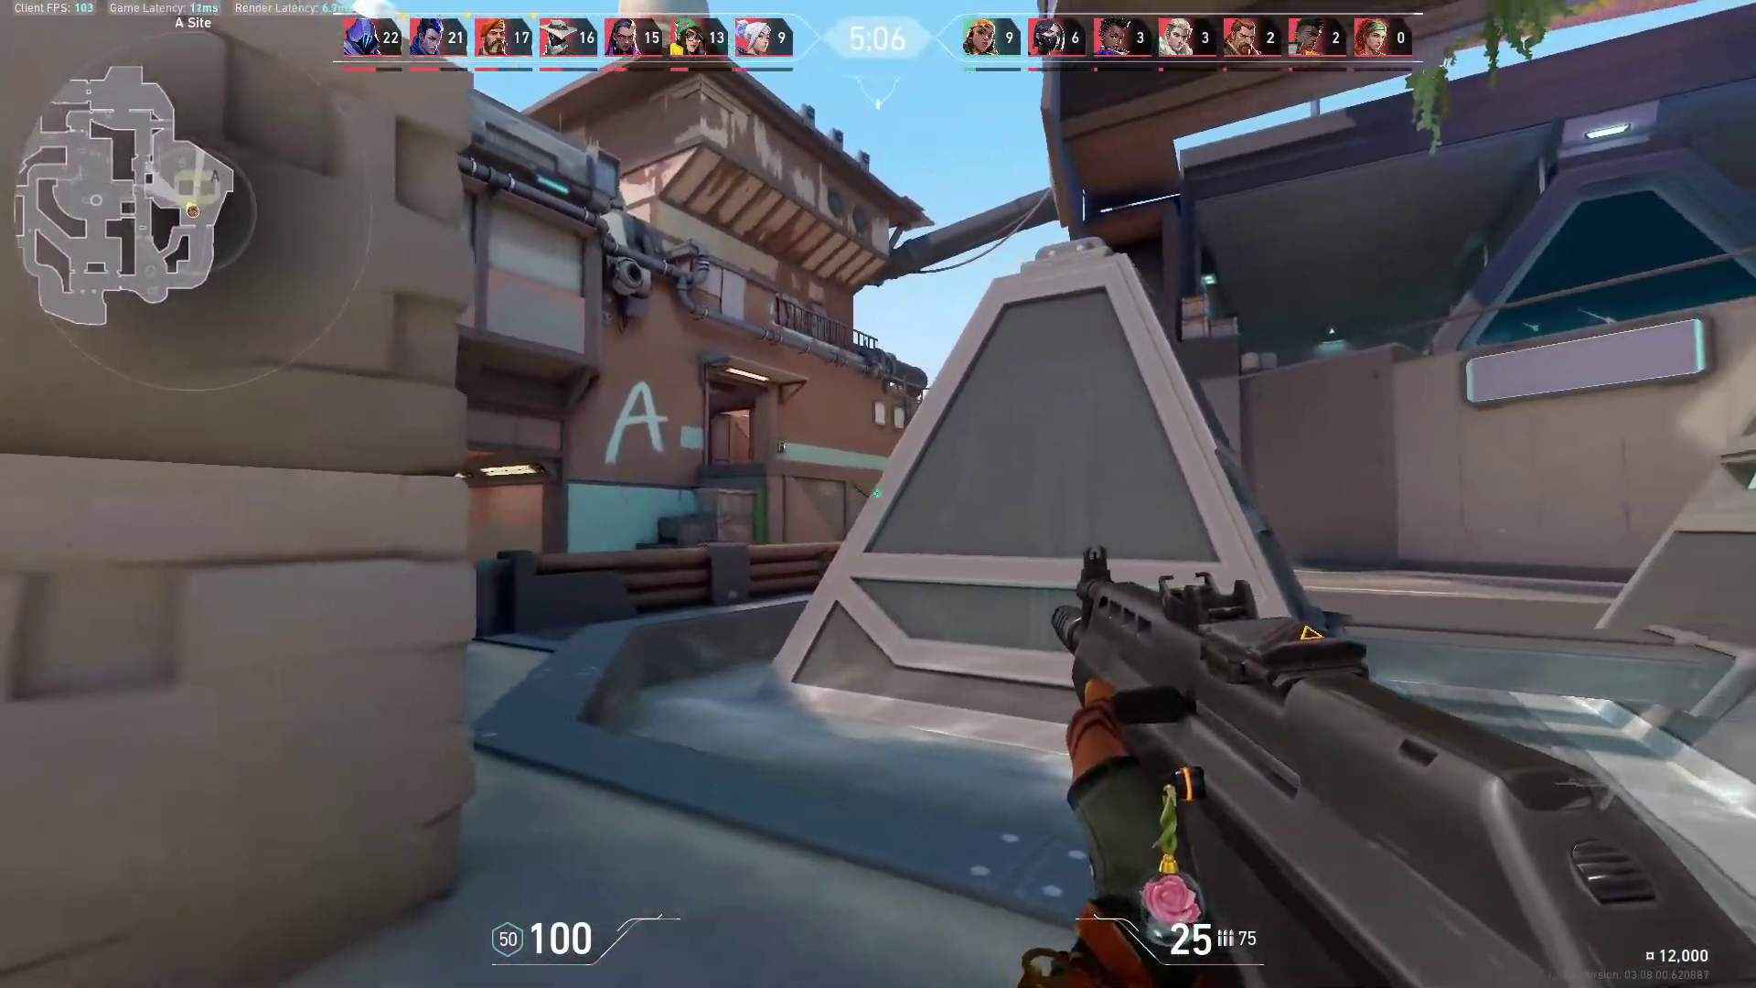
{"action": "key", "text": "a"}
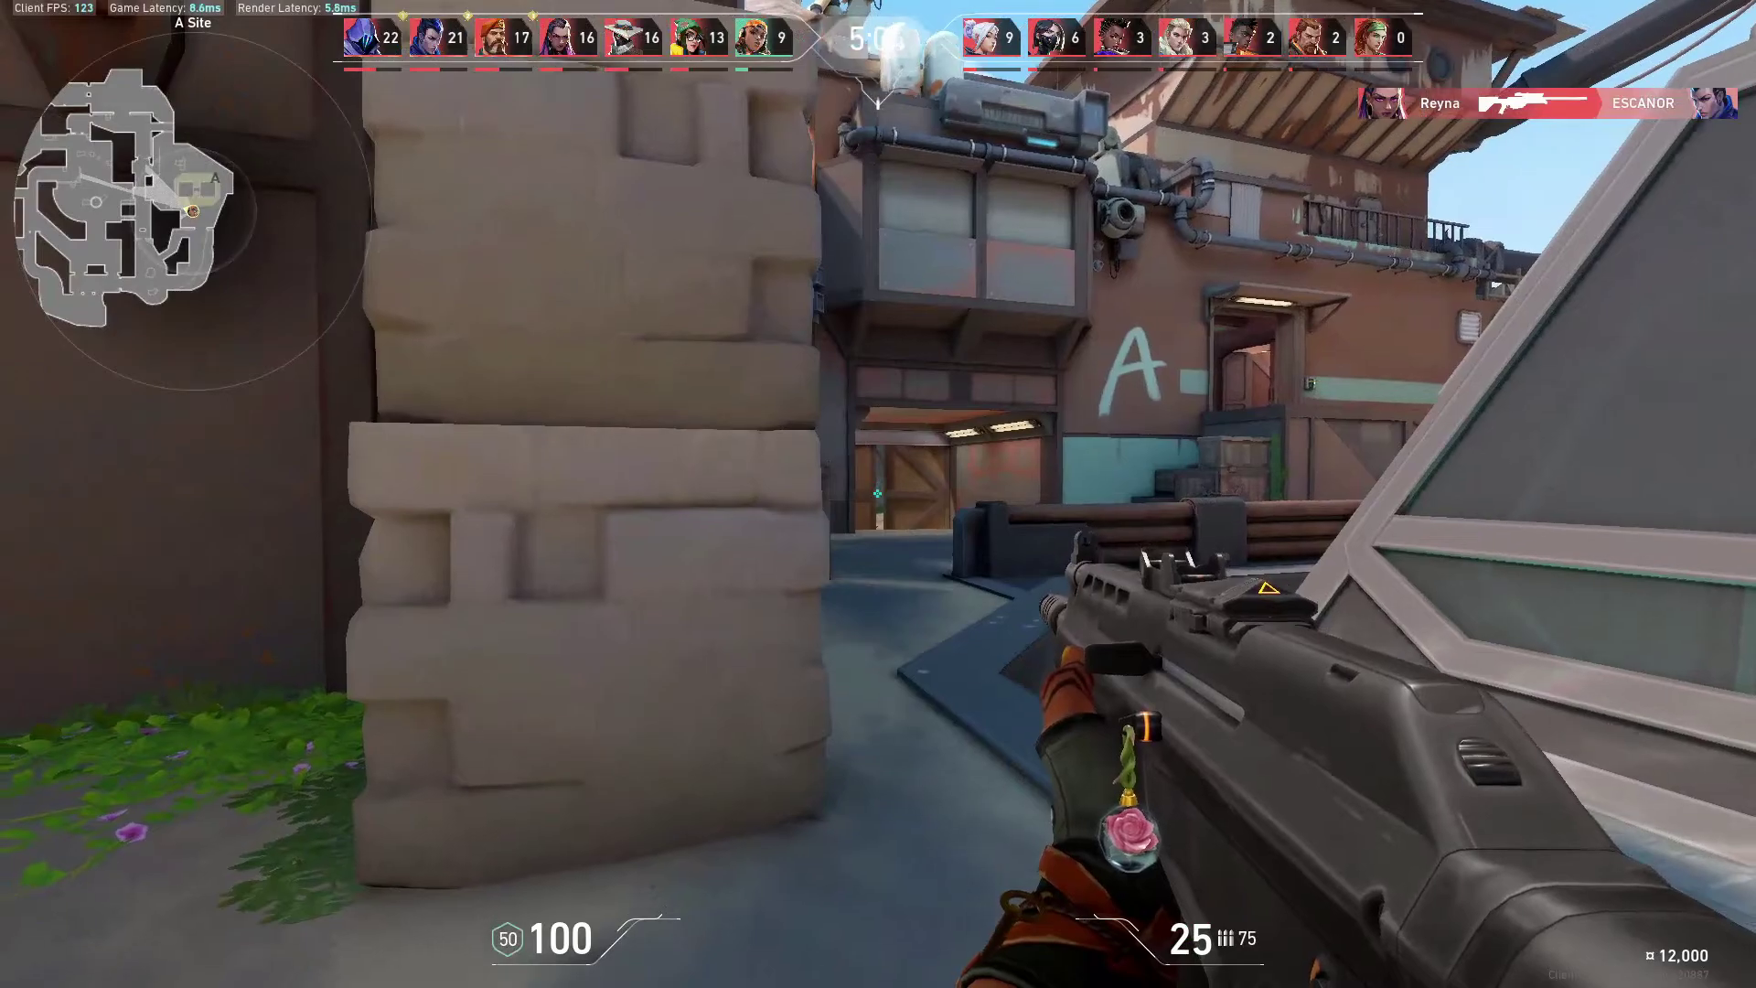
{"action": "left_click", "coordinate": [877, 494]}
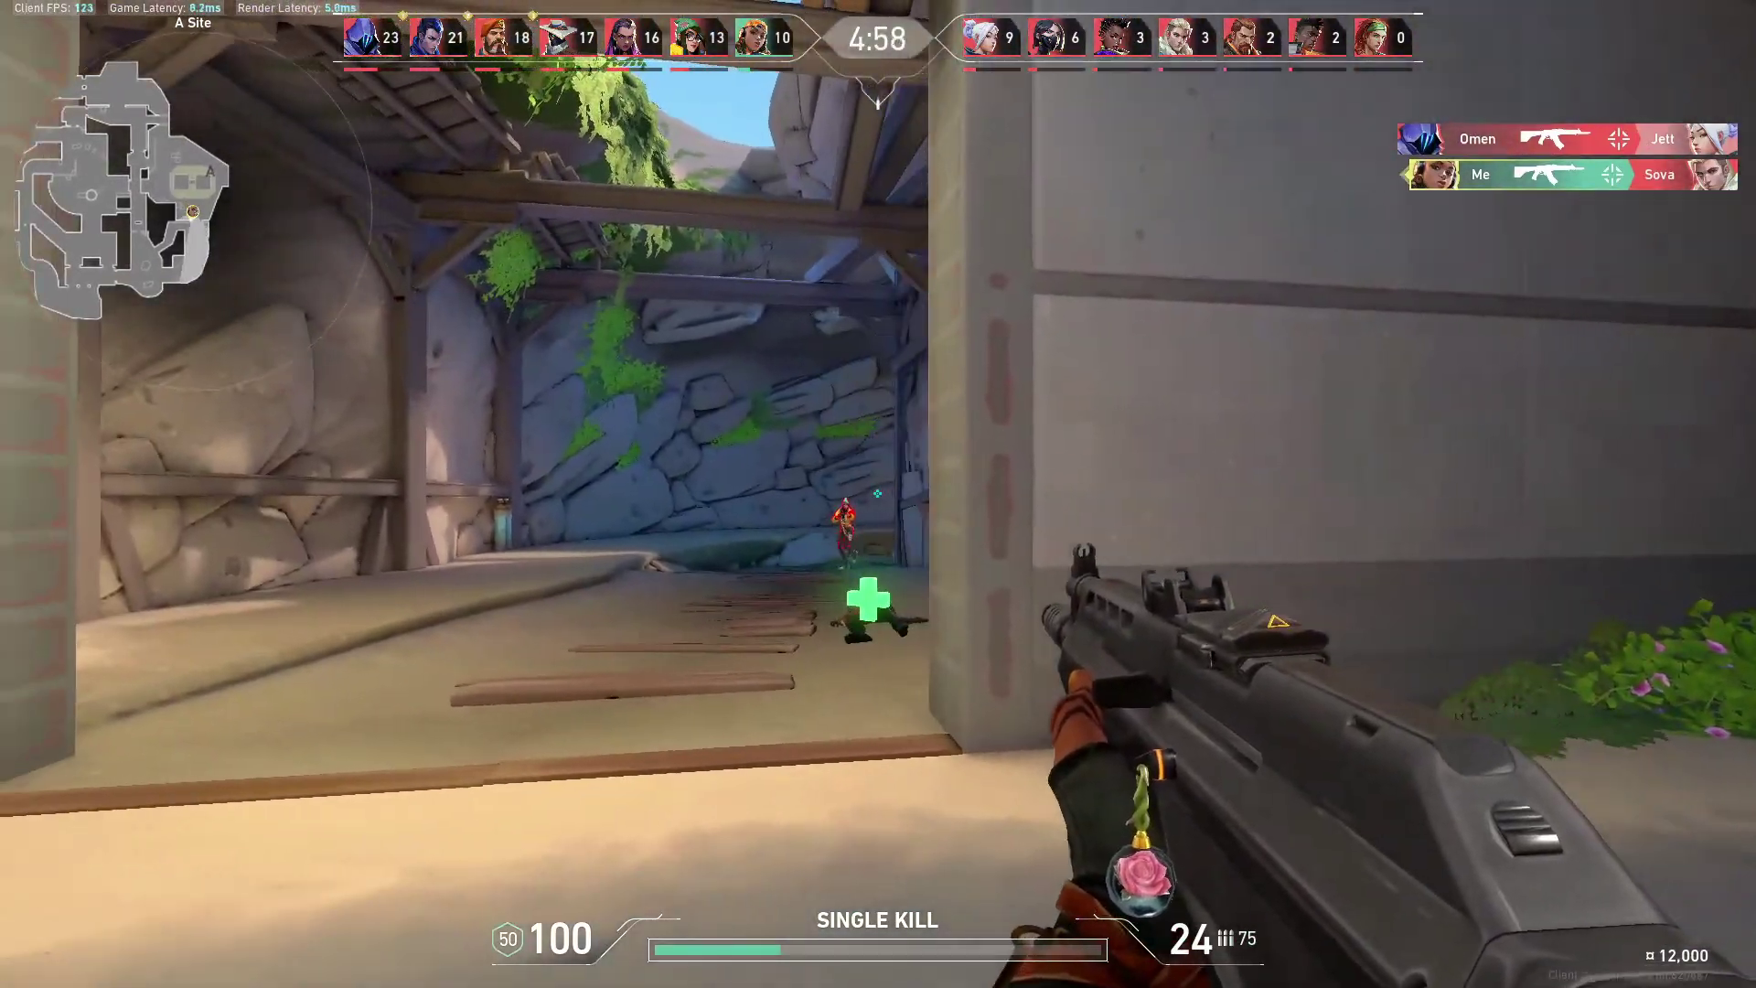
{"action": "left_click", "coordinate": [877, 494]}
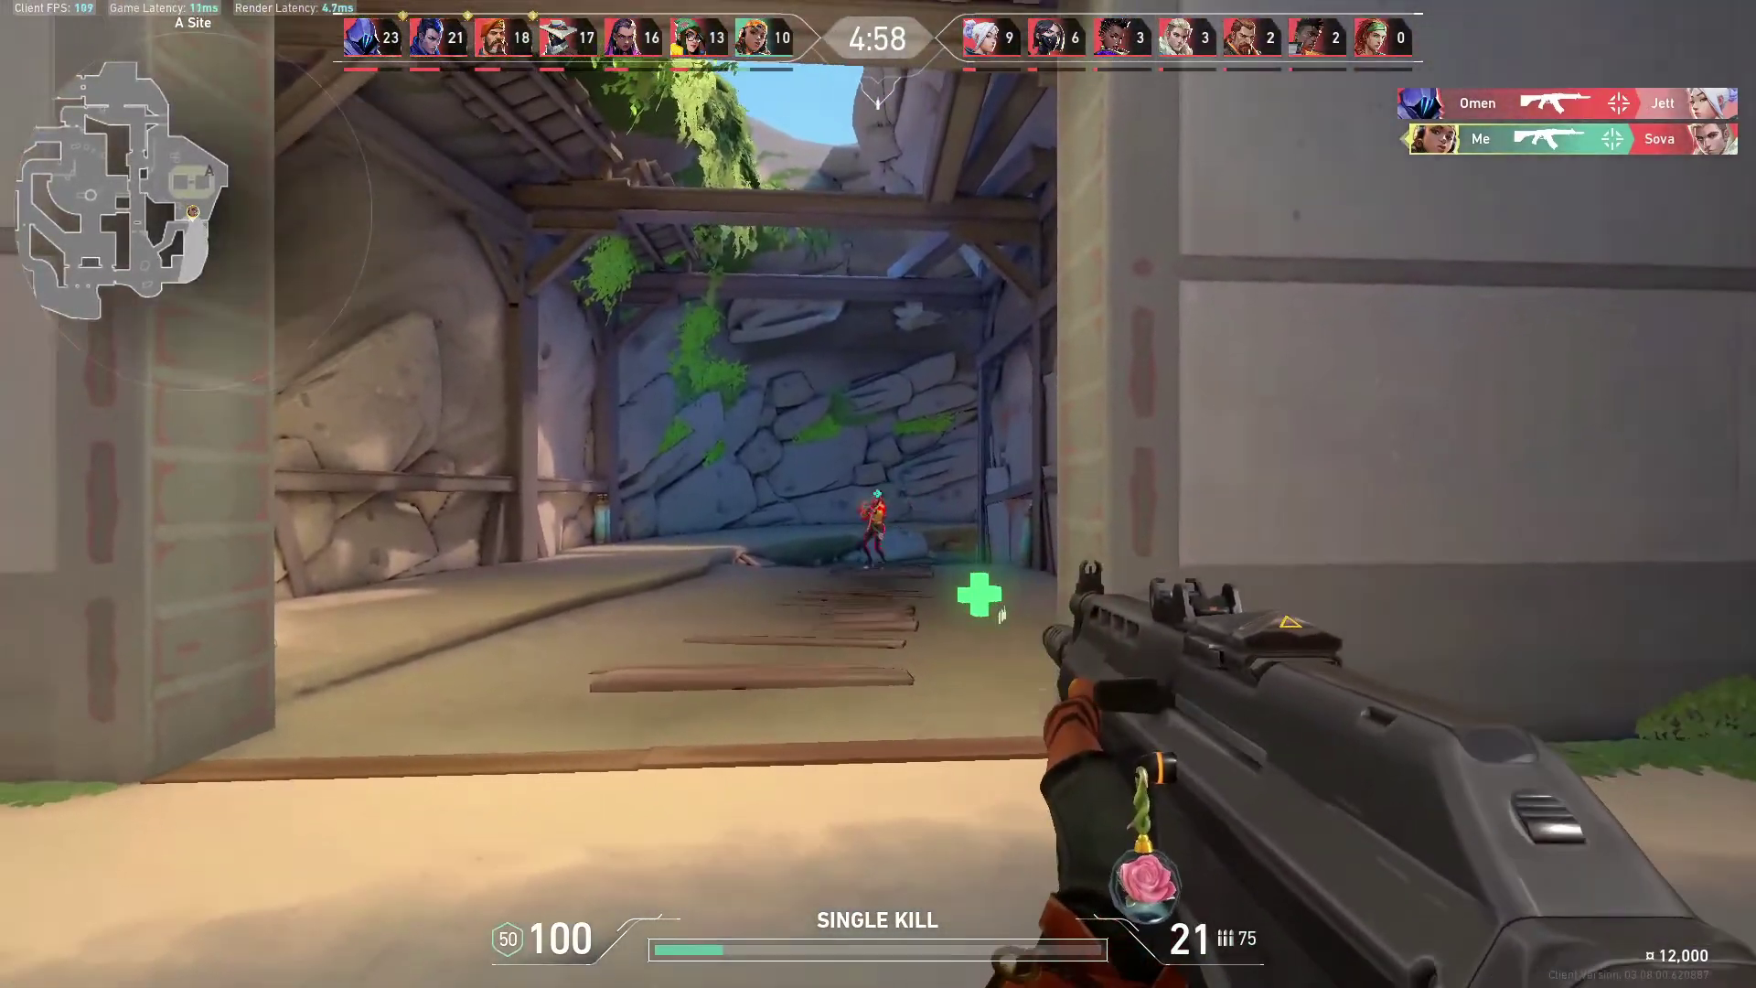
{"action": "key", "text": "Tab"}
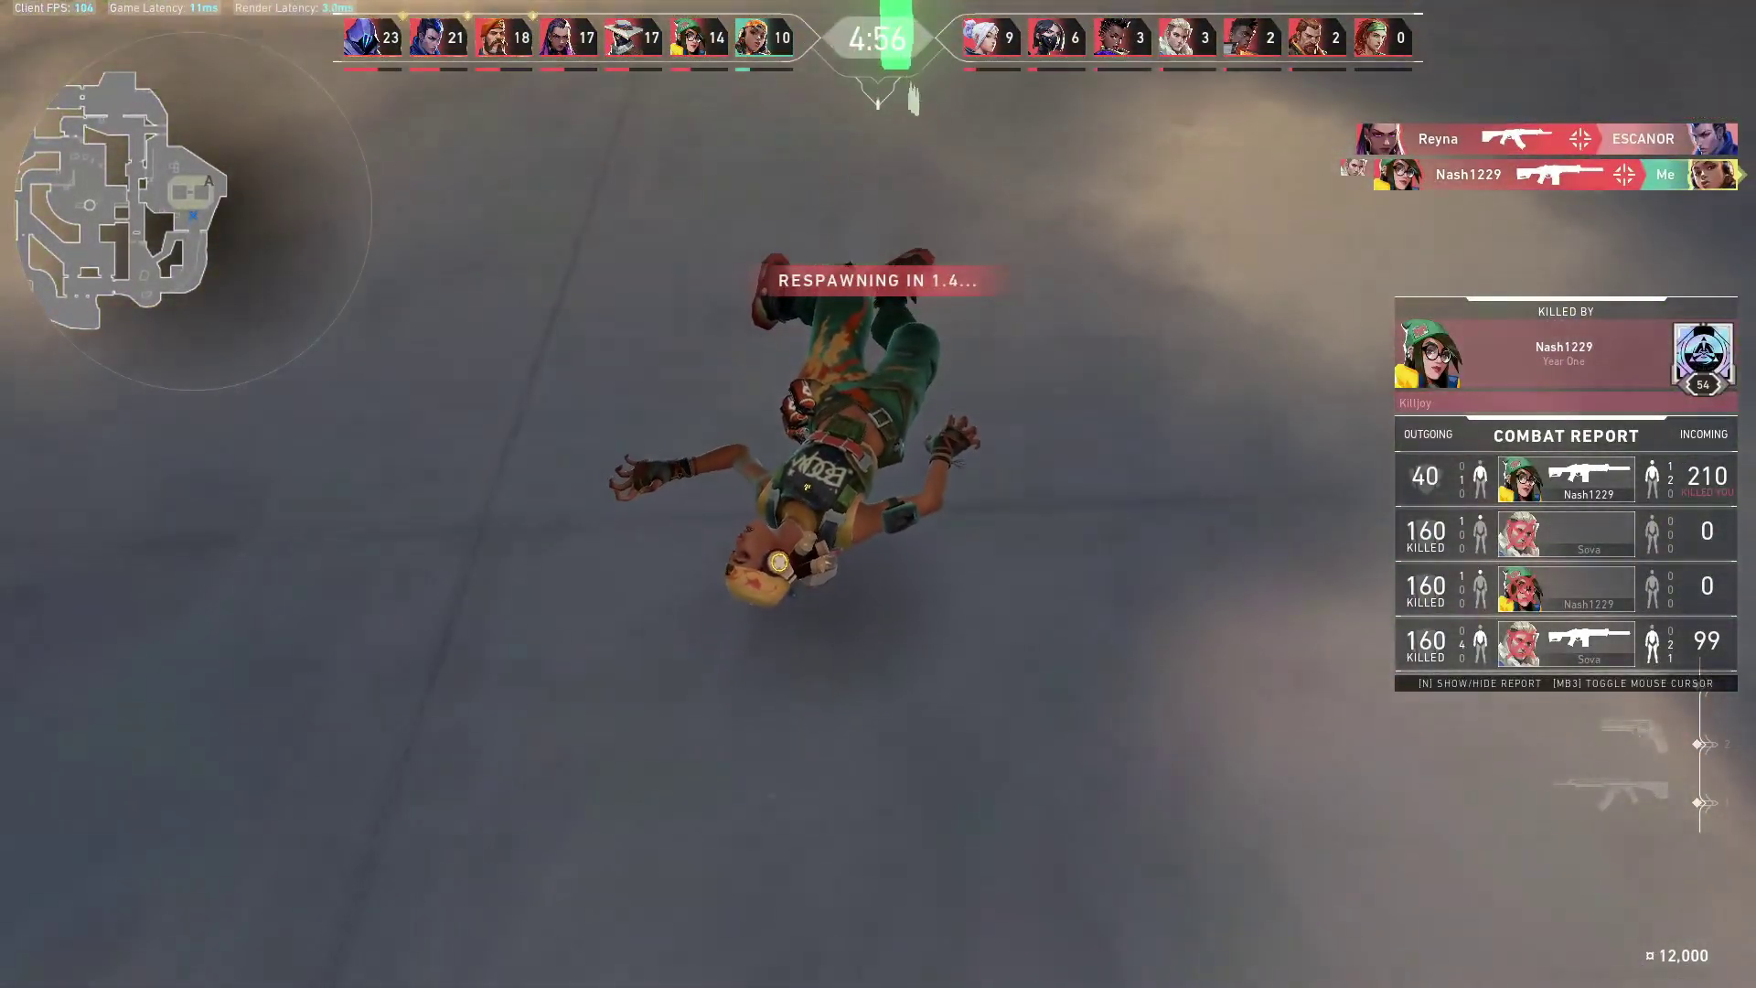
{"action": "key", "text": "Tab"}
{"action": "key", "text": "3"}
{"action": "key", "text": "1"}
{"action": "key", "text": "w"}
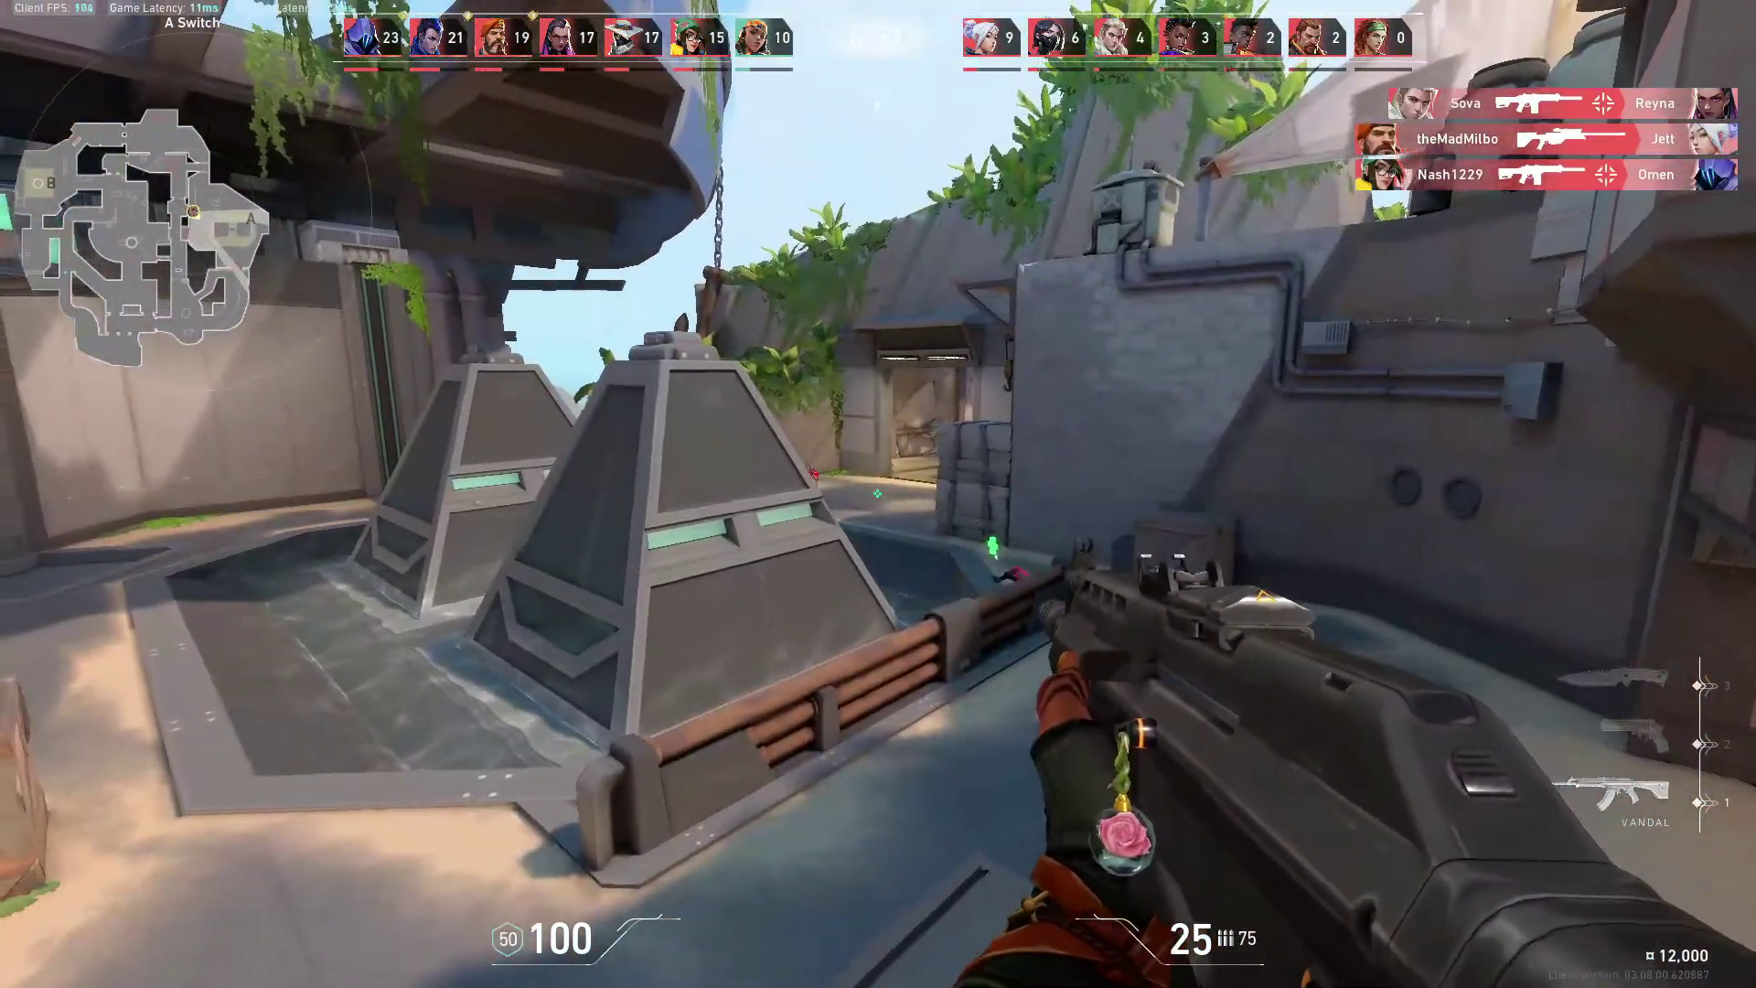
{"action": "left_click", "coordinate": [878, 494]}
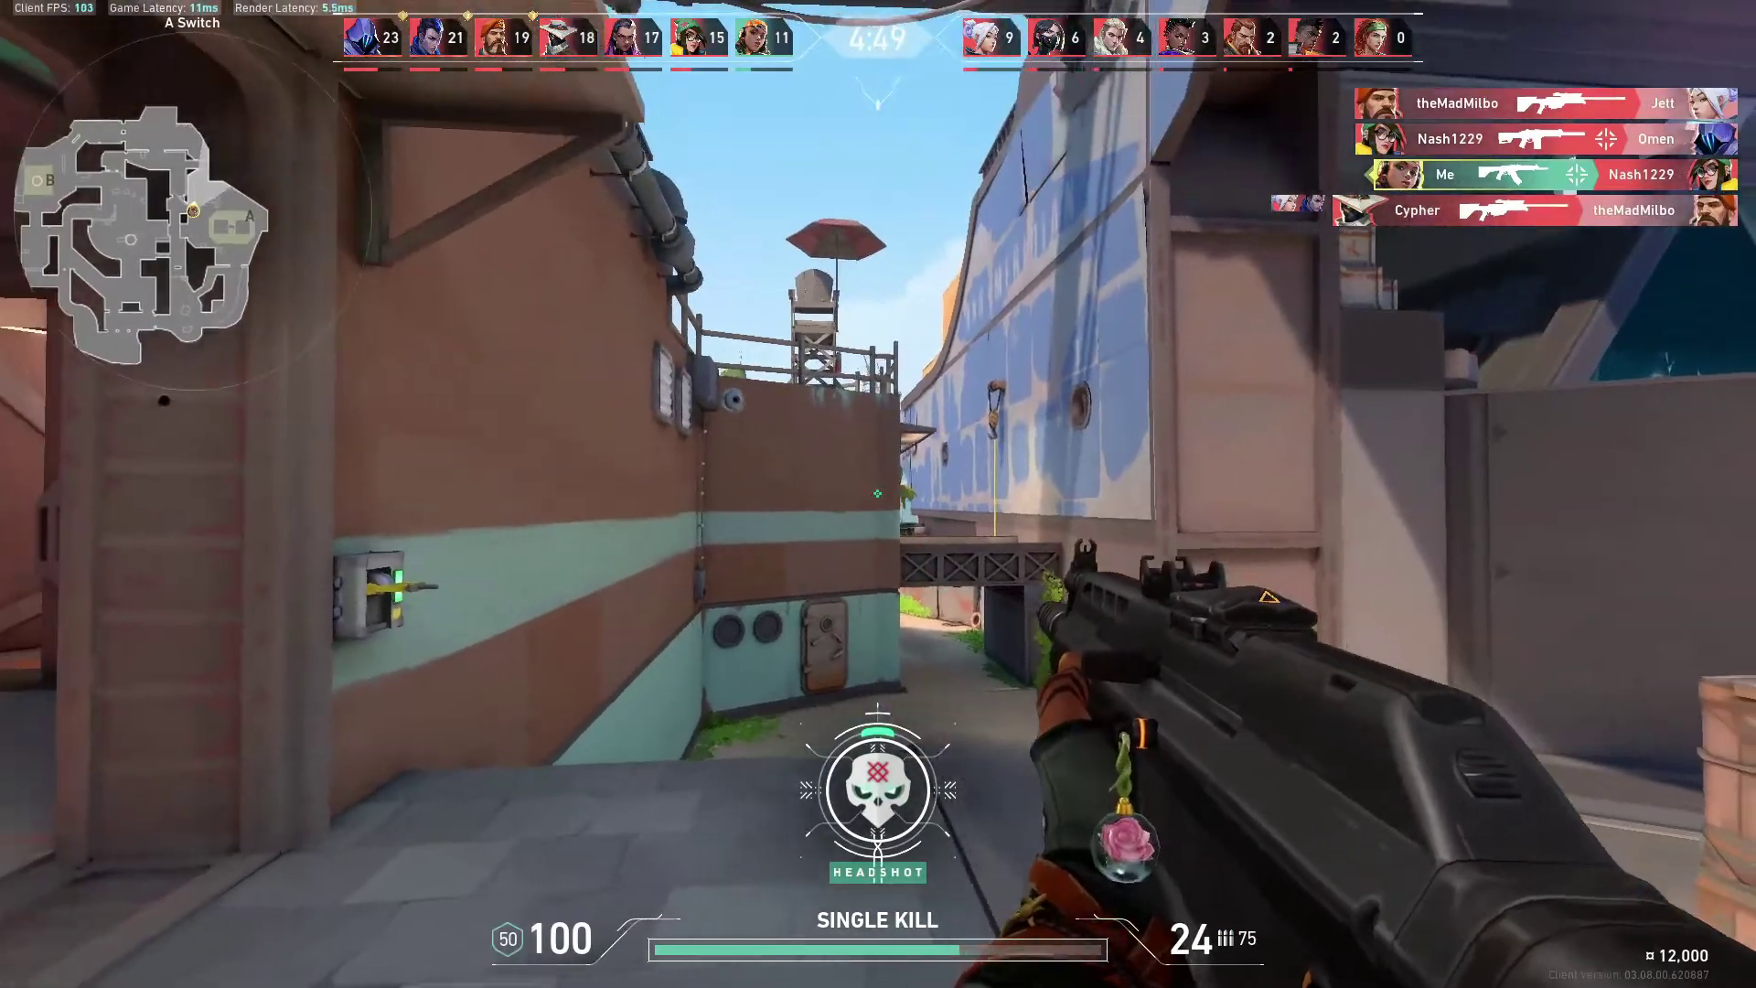
{"action": "left_click", "coordinate": [878, 494]}
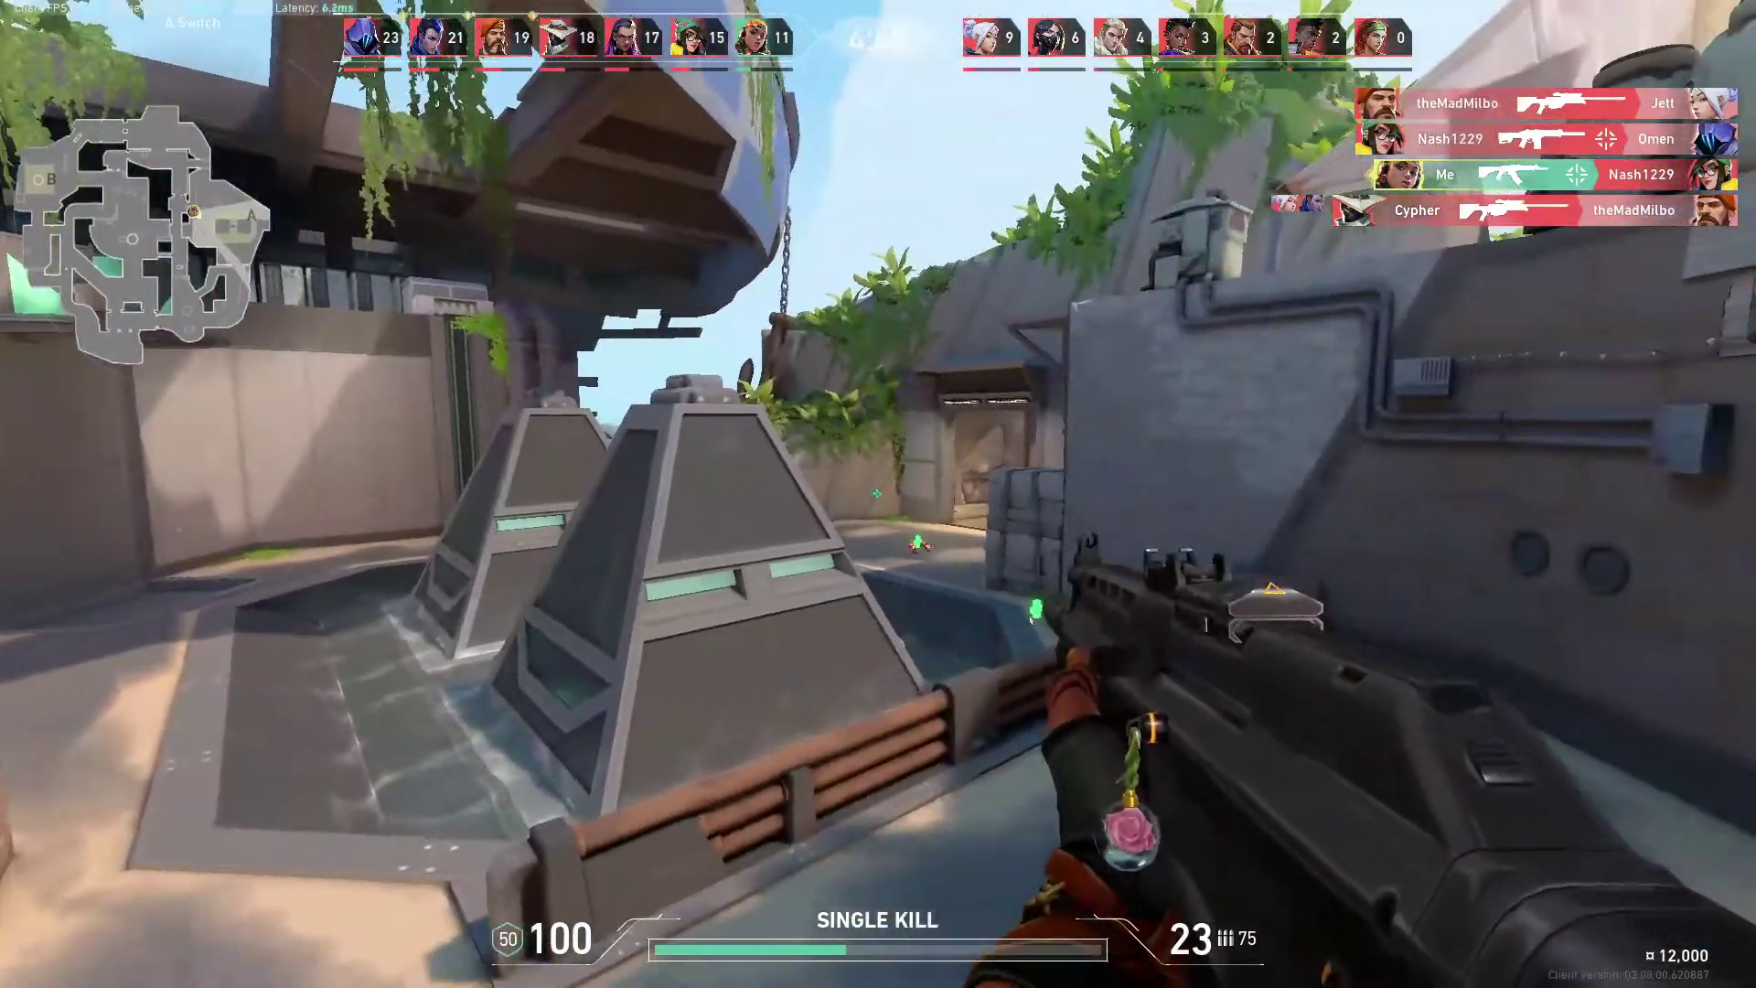
{"action": "key", "text": "w"}
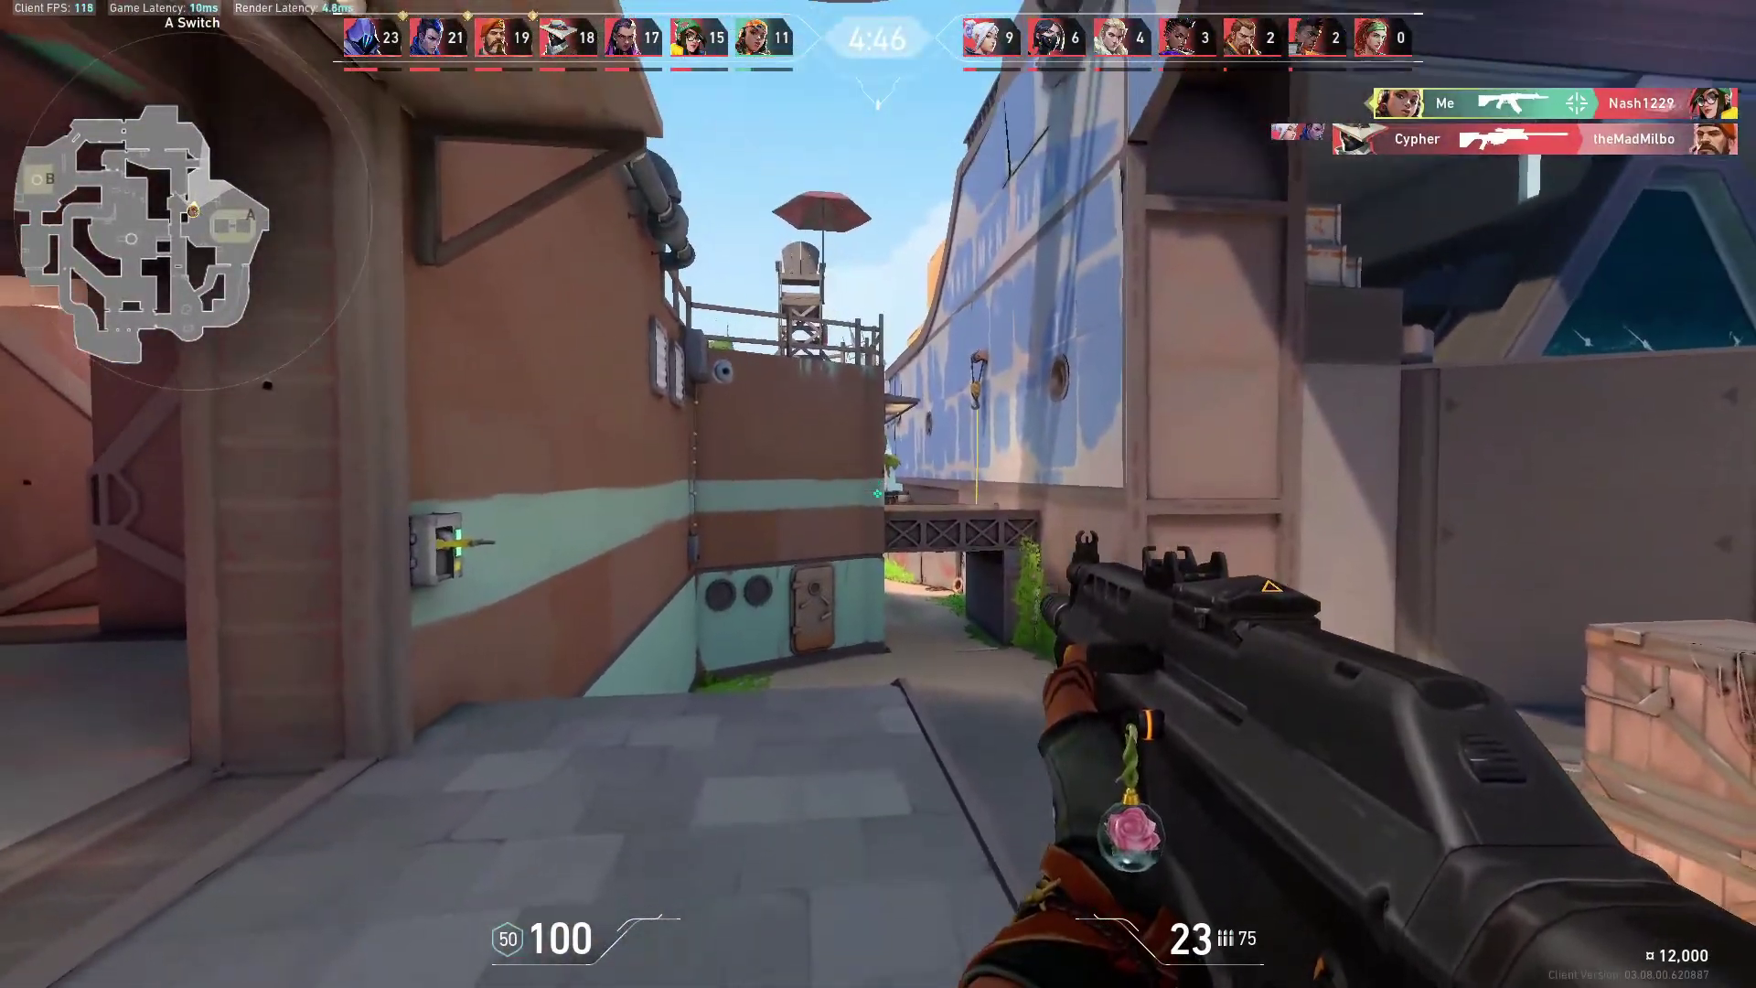
{"action": "key", "text": "Tab"}
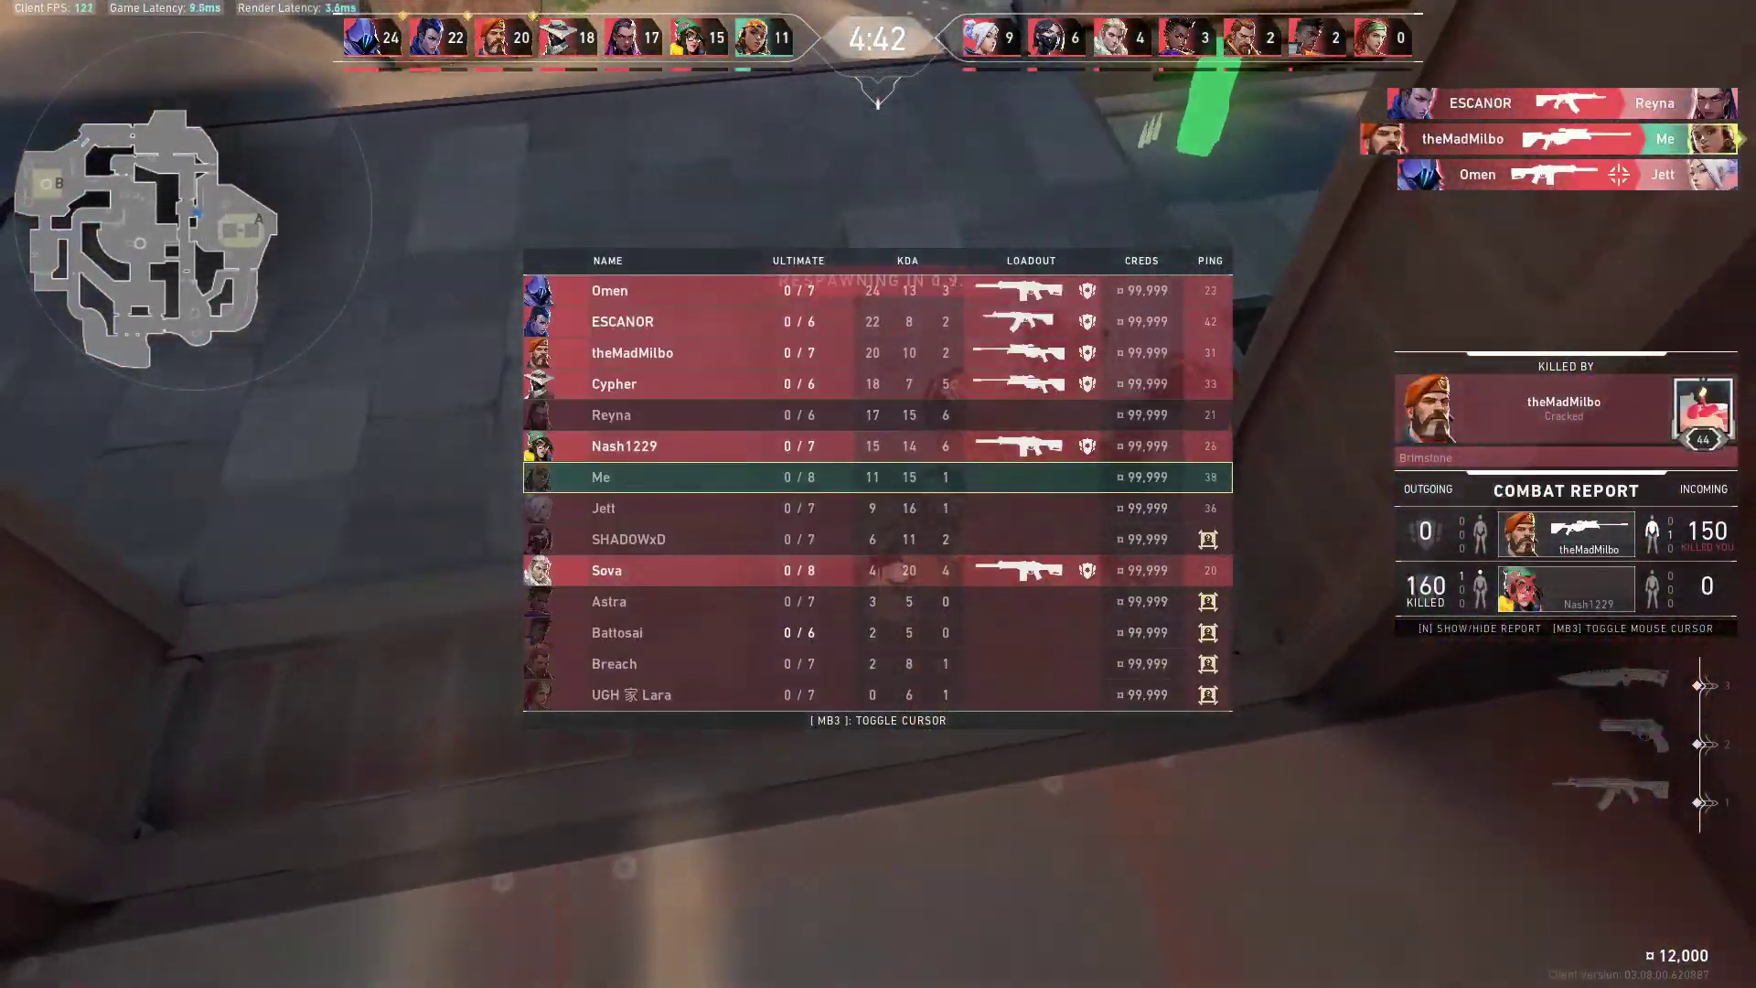
{"action": "key", "text": "w"}
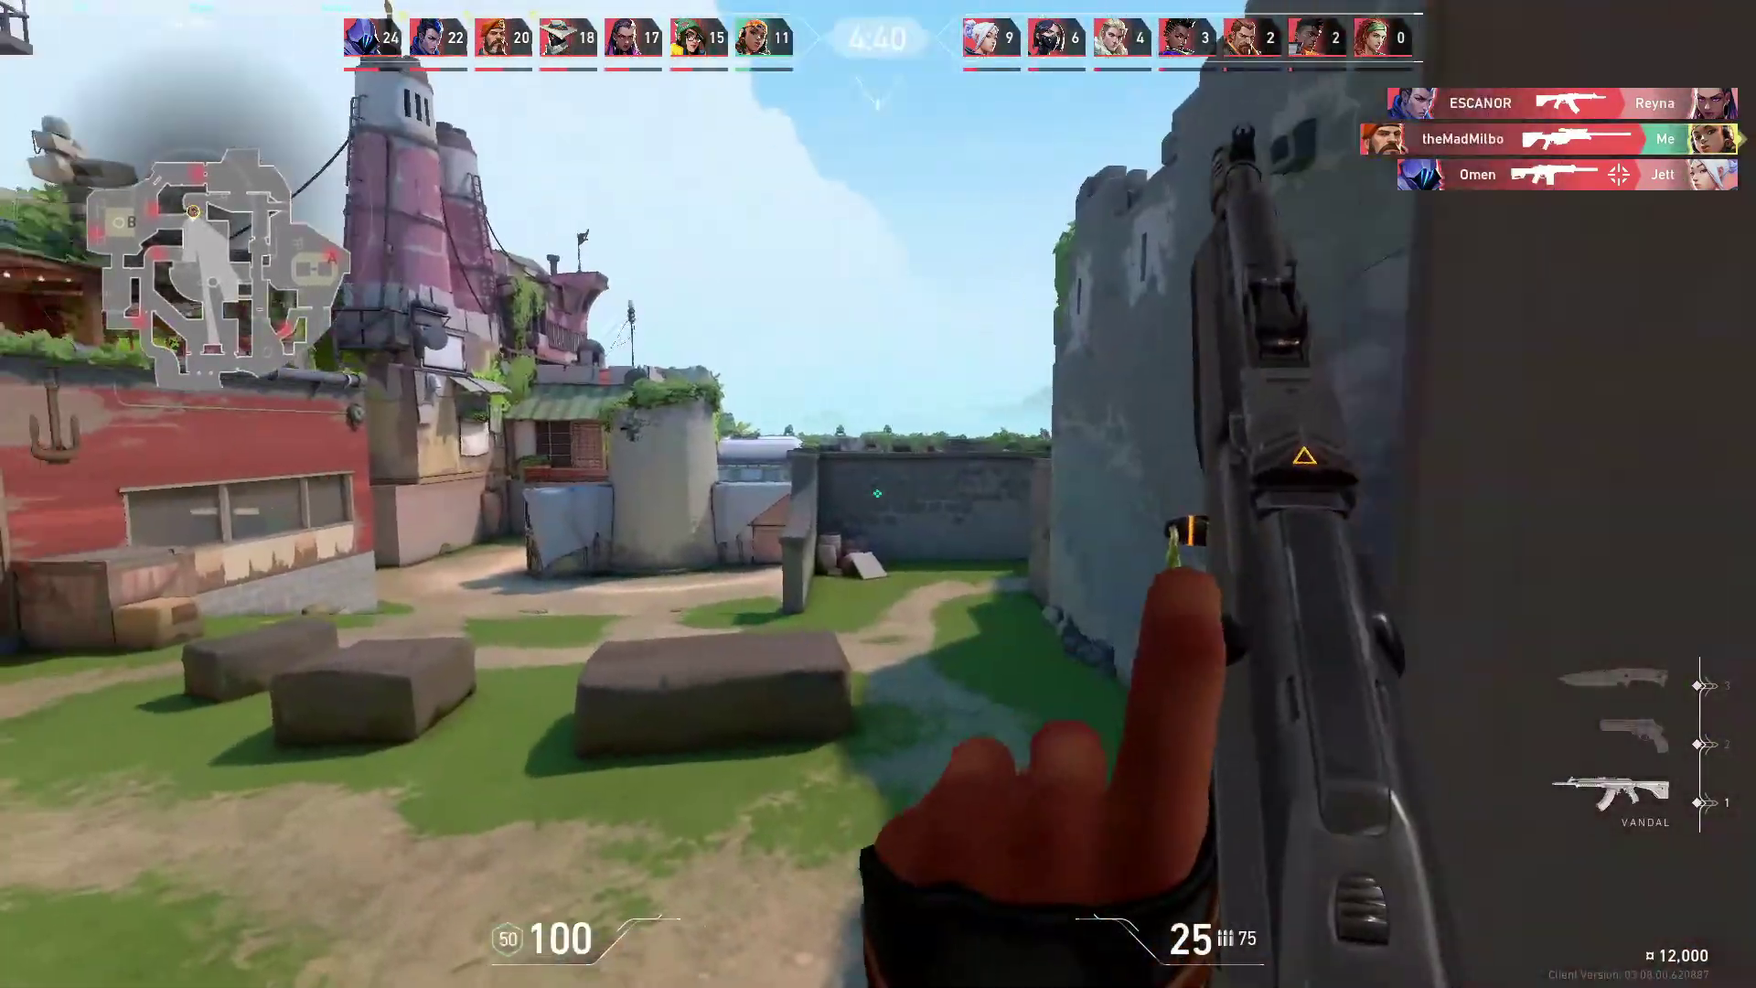
{"action": "key", "text": "Tab"}
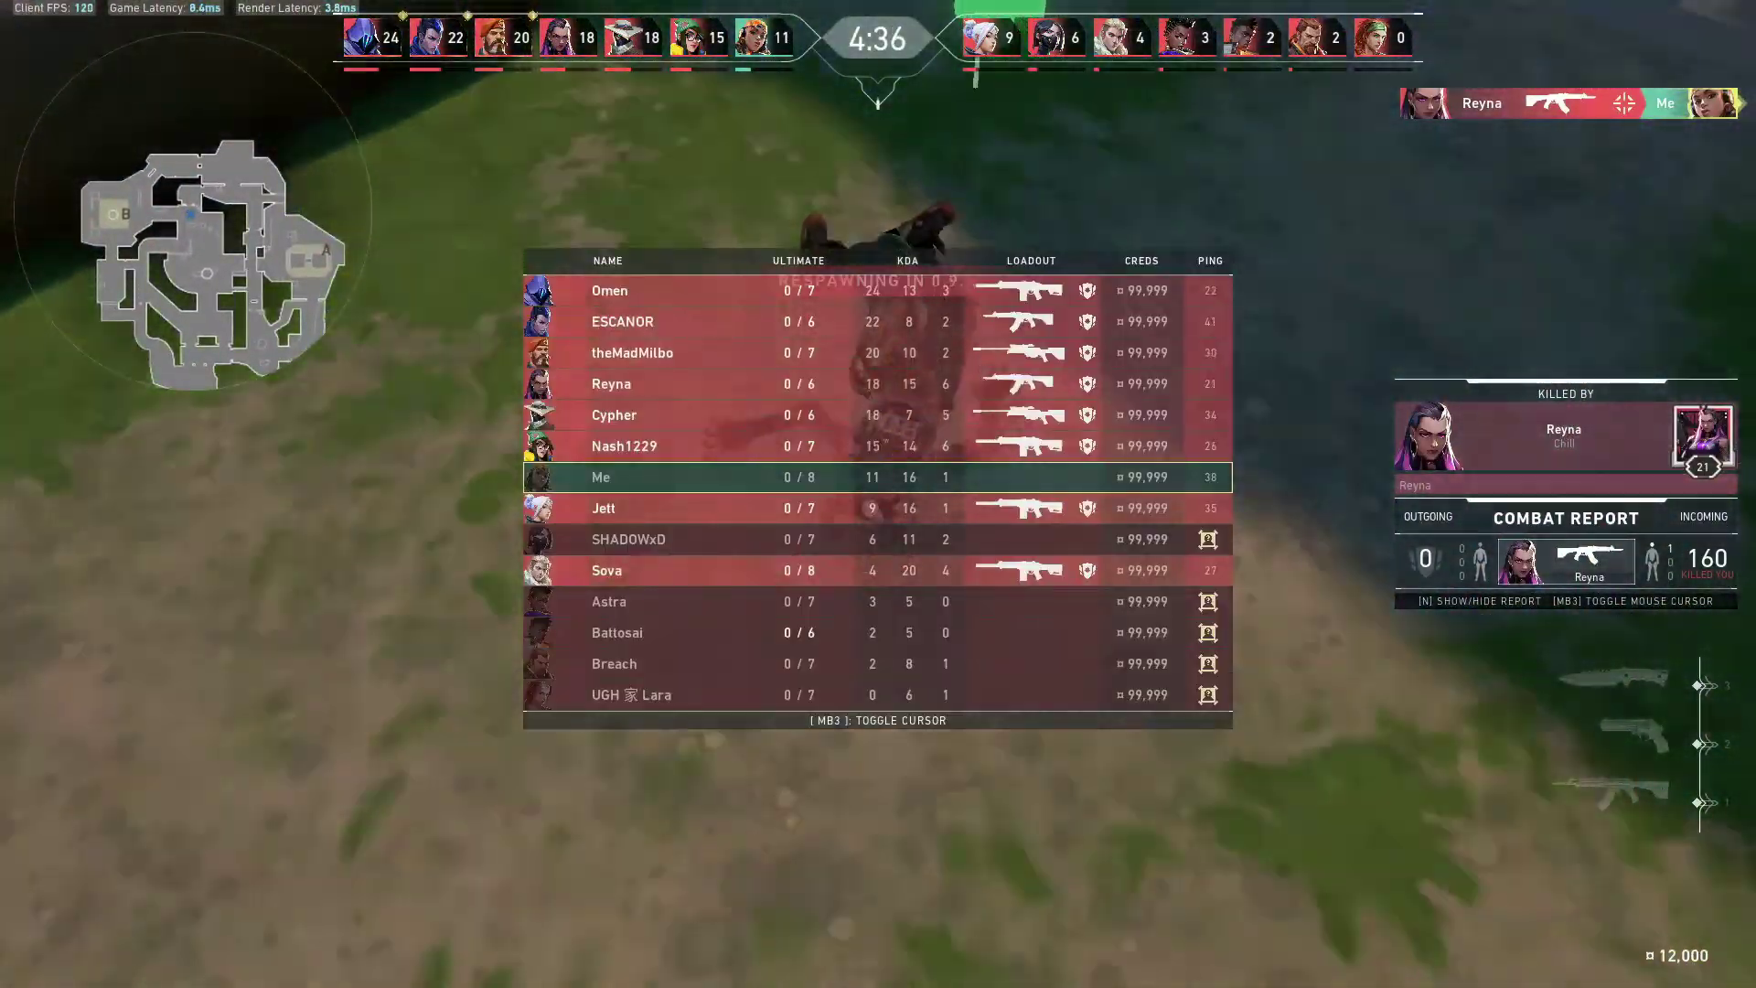
{"action": "key", "text": "w"}
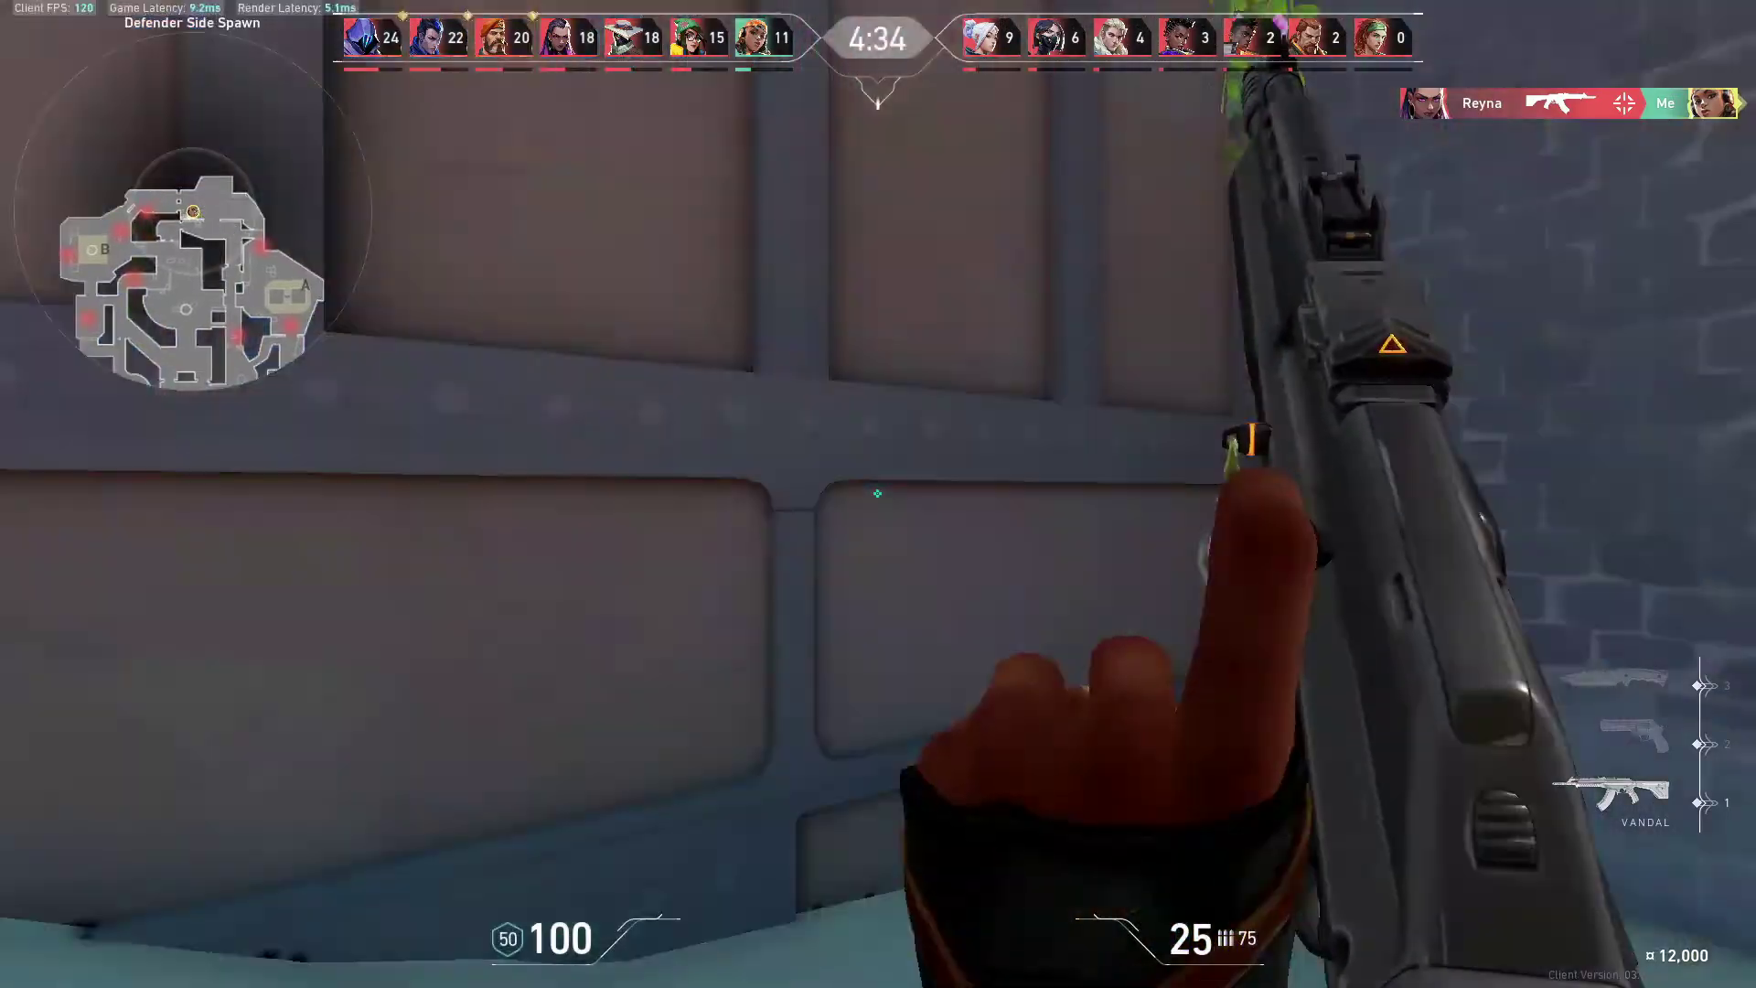
{"action": "key", "text": "w"}
{"action": "left_click", "coordinate": [877, 493]}
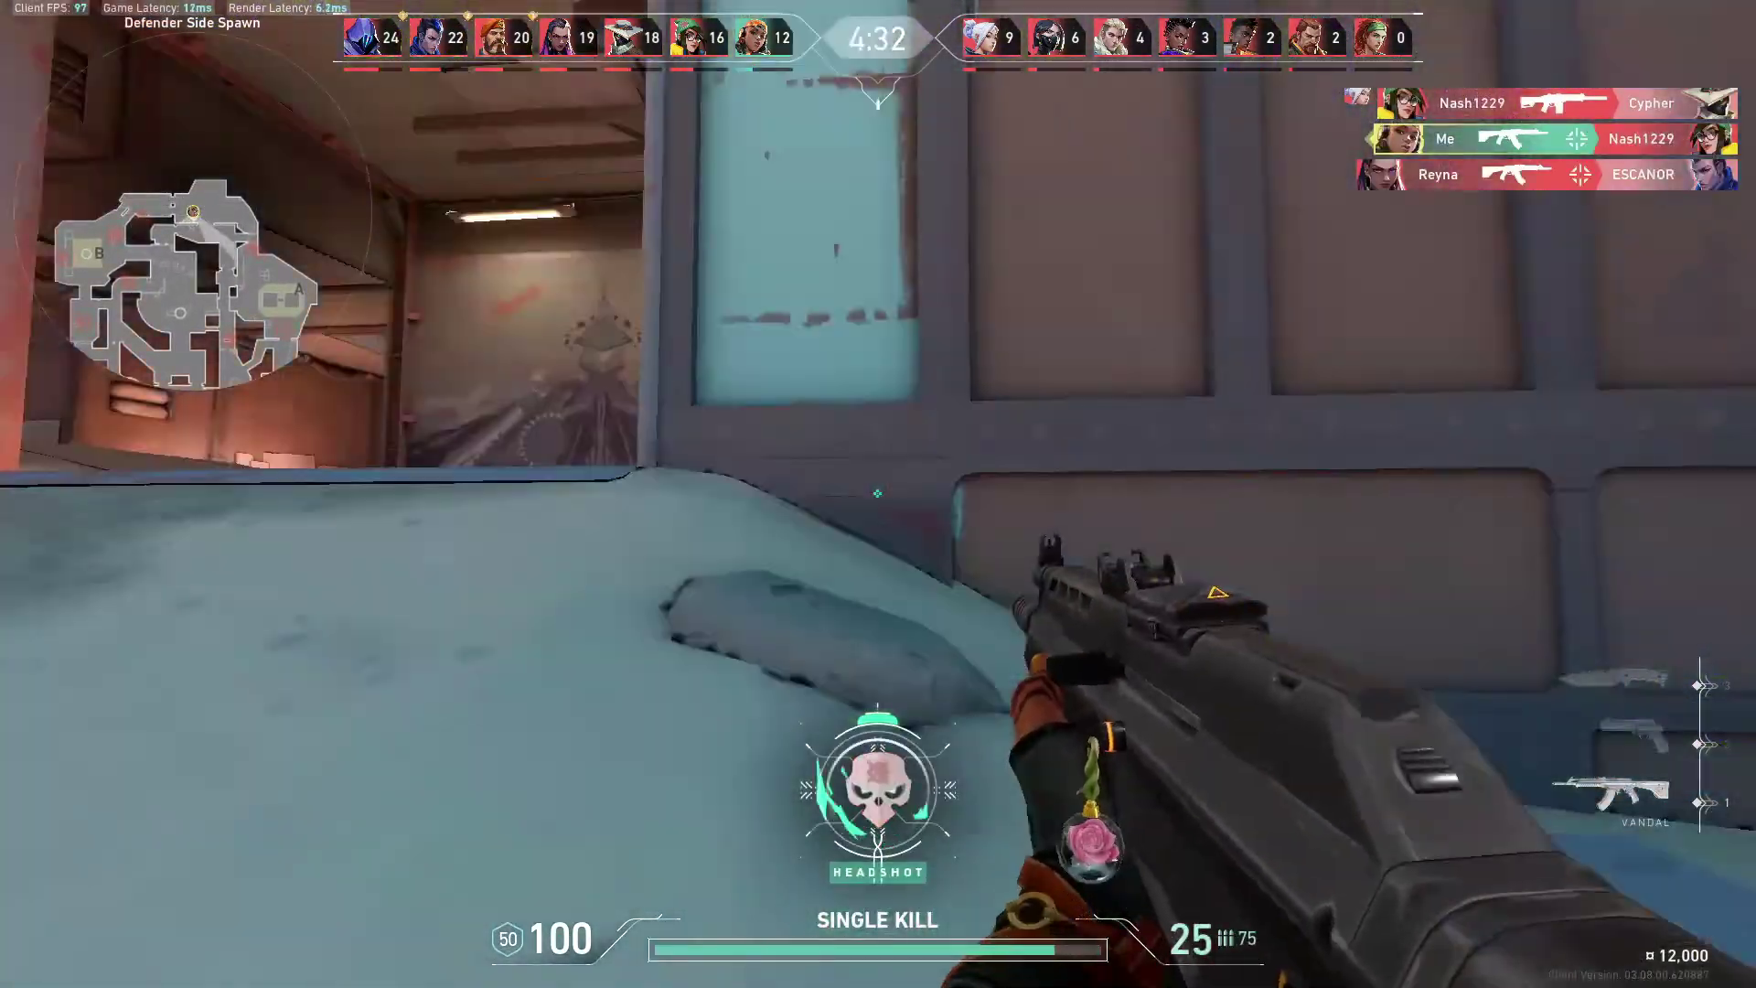
{"action": "key", "text": "Tab"}
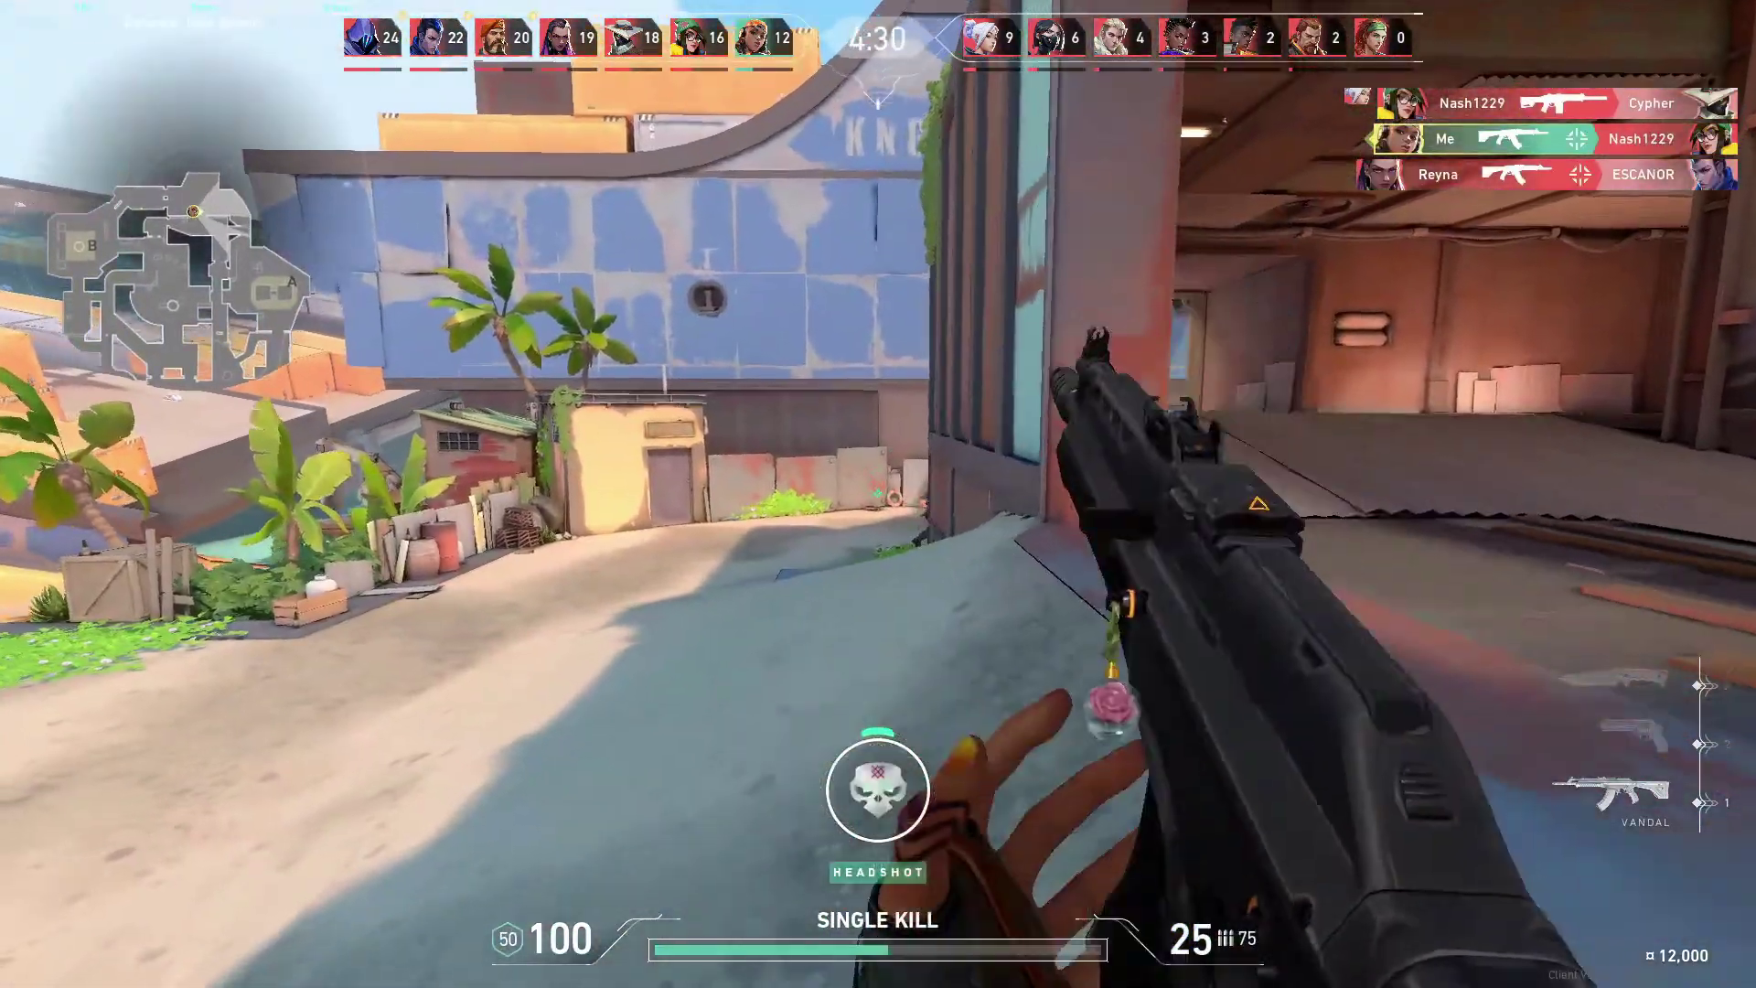
{"action": "left_click", "coordinate": [877, 493]}
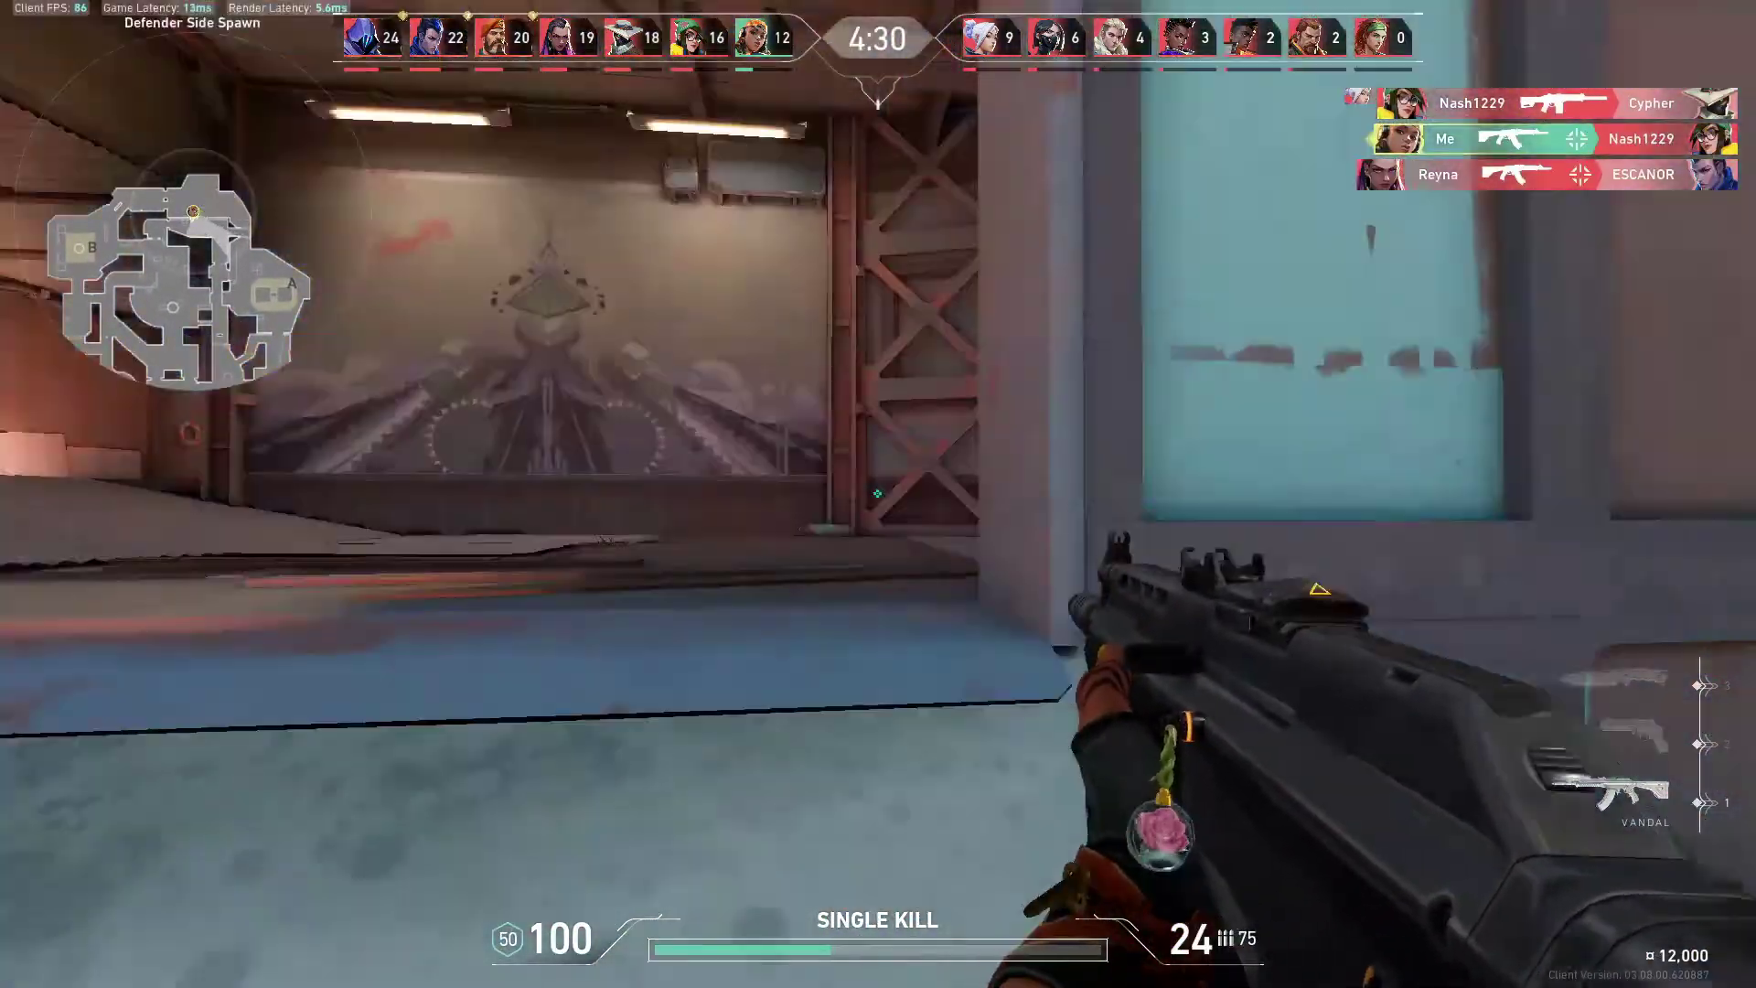
{"action": "left_click", "coordinate": [877, 493]}
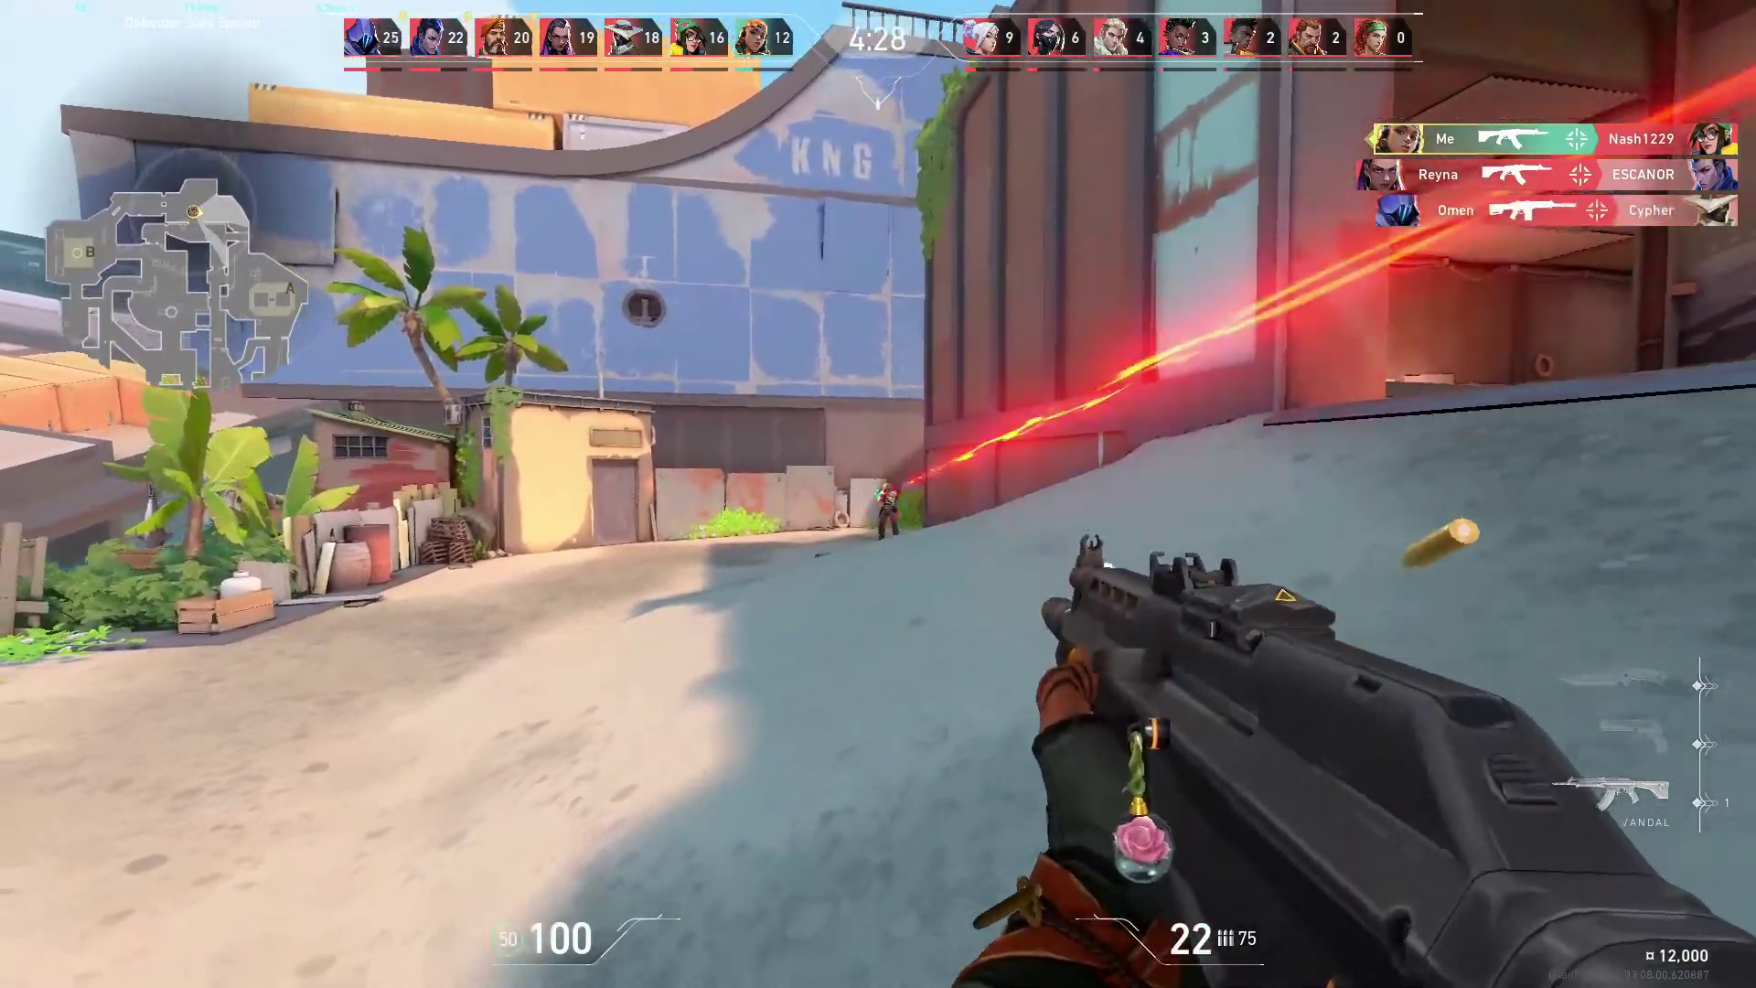
{"action": "left_click", "coordinate": [877, 493]}
{"action": "key", "text": "r"}
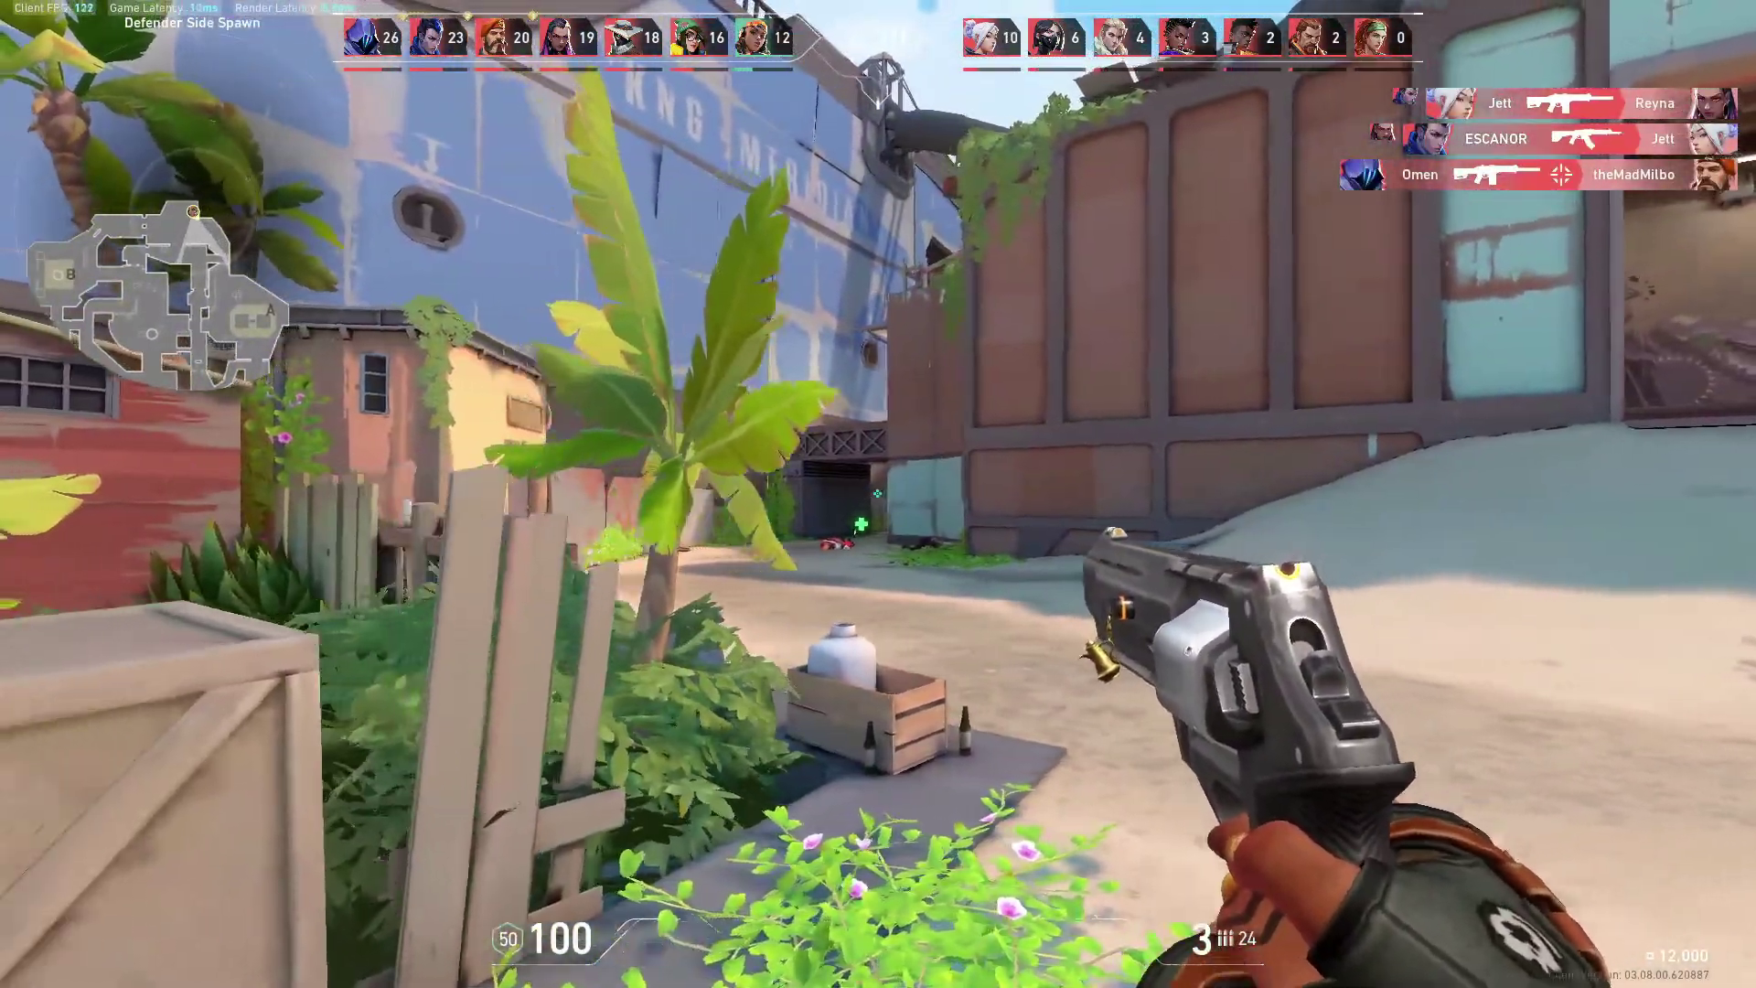
{"action": "key", "text": "1"}
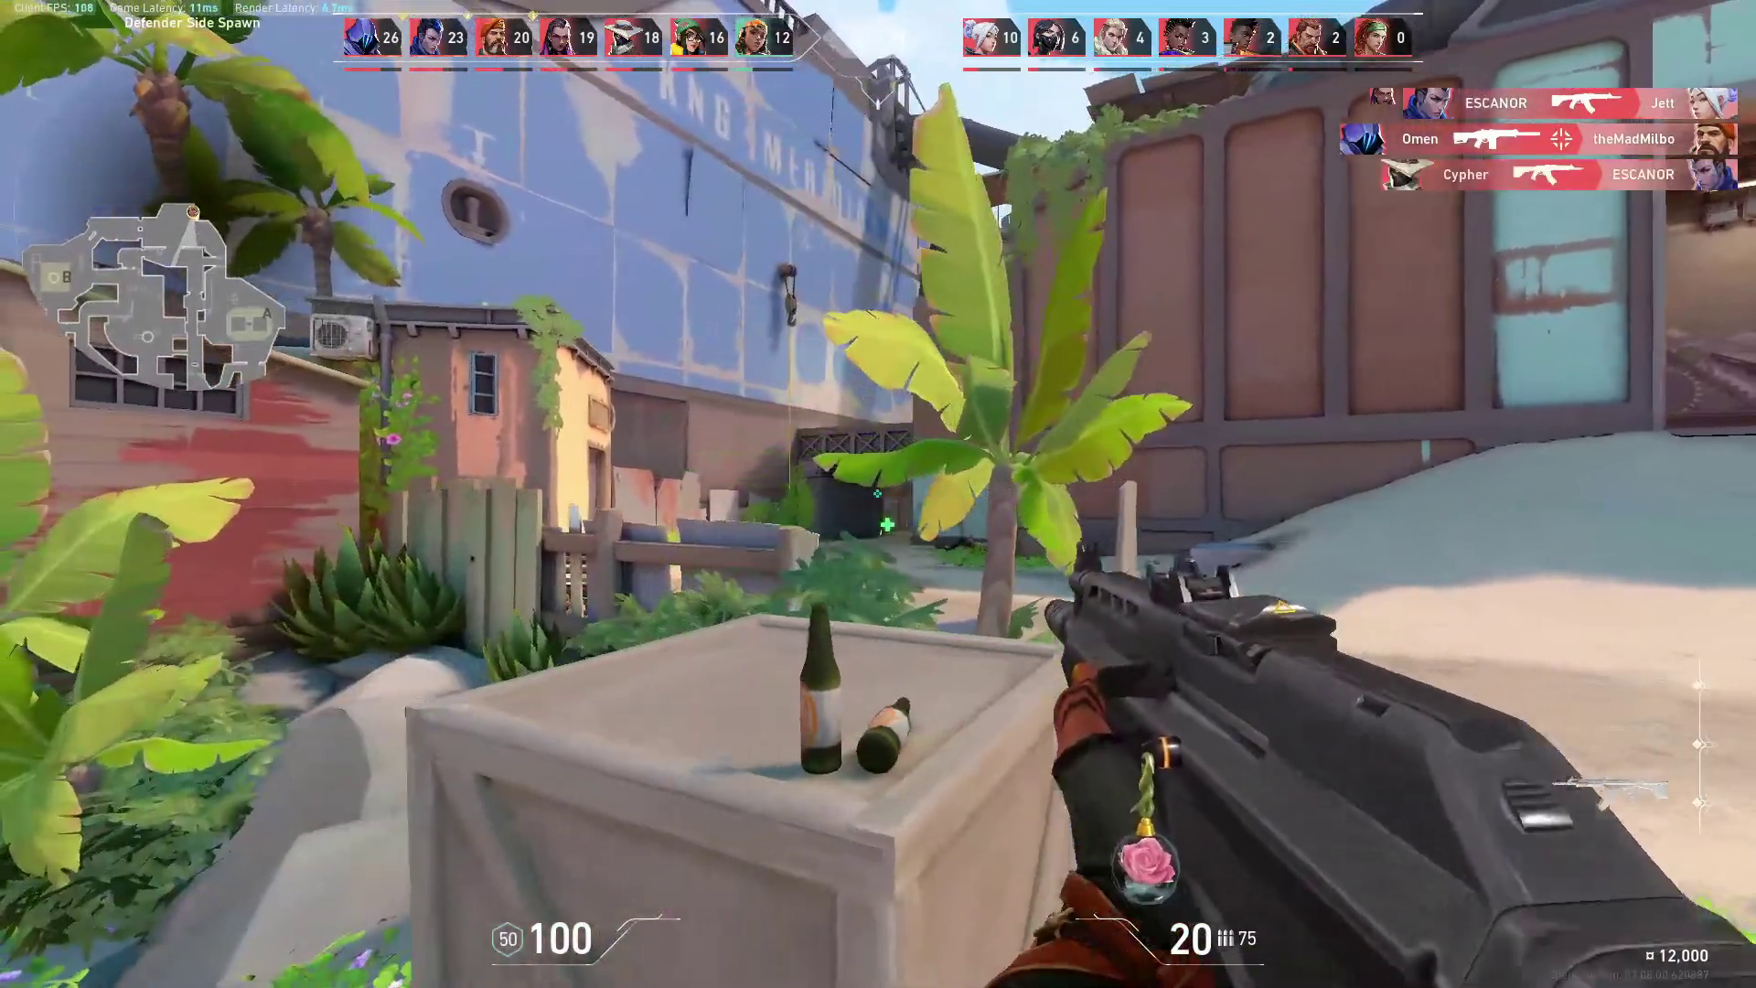
{"action": "left_click", "coordinate": [878, 494]}
{"action": "left_click", "coordinate": [878, 494]}
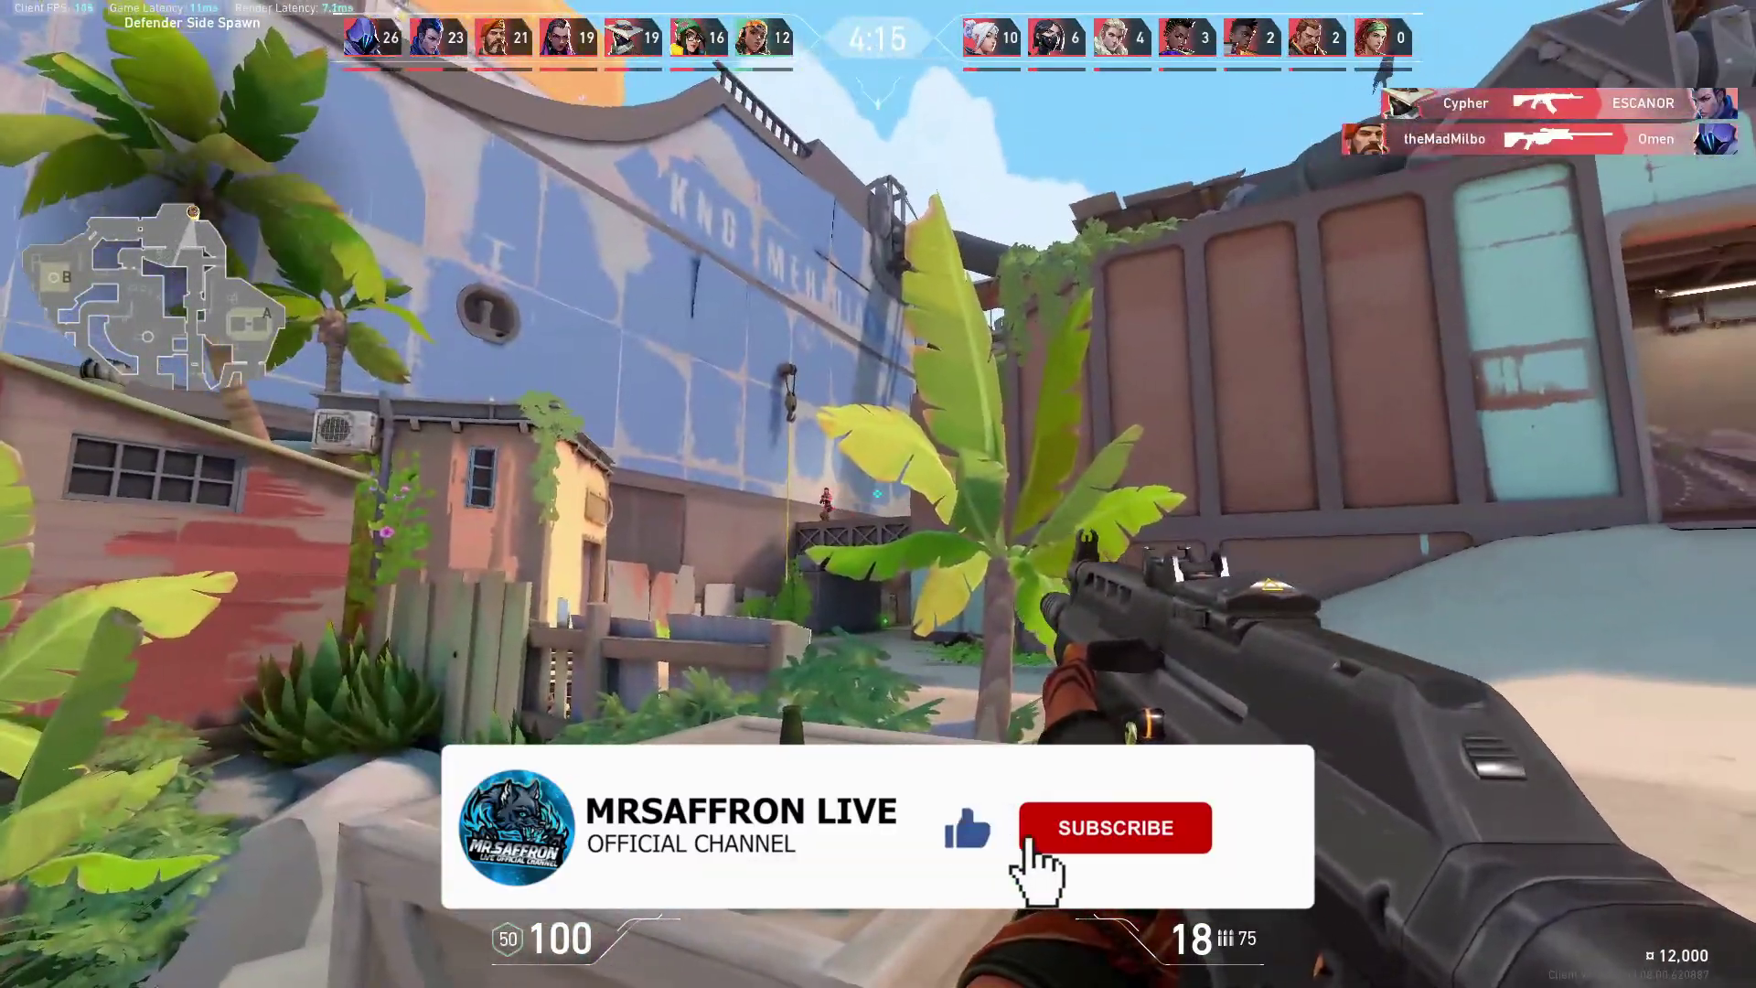
{"action": "left_click", "coordinate": [878, 494]}
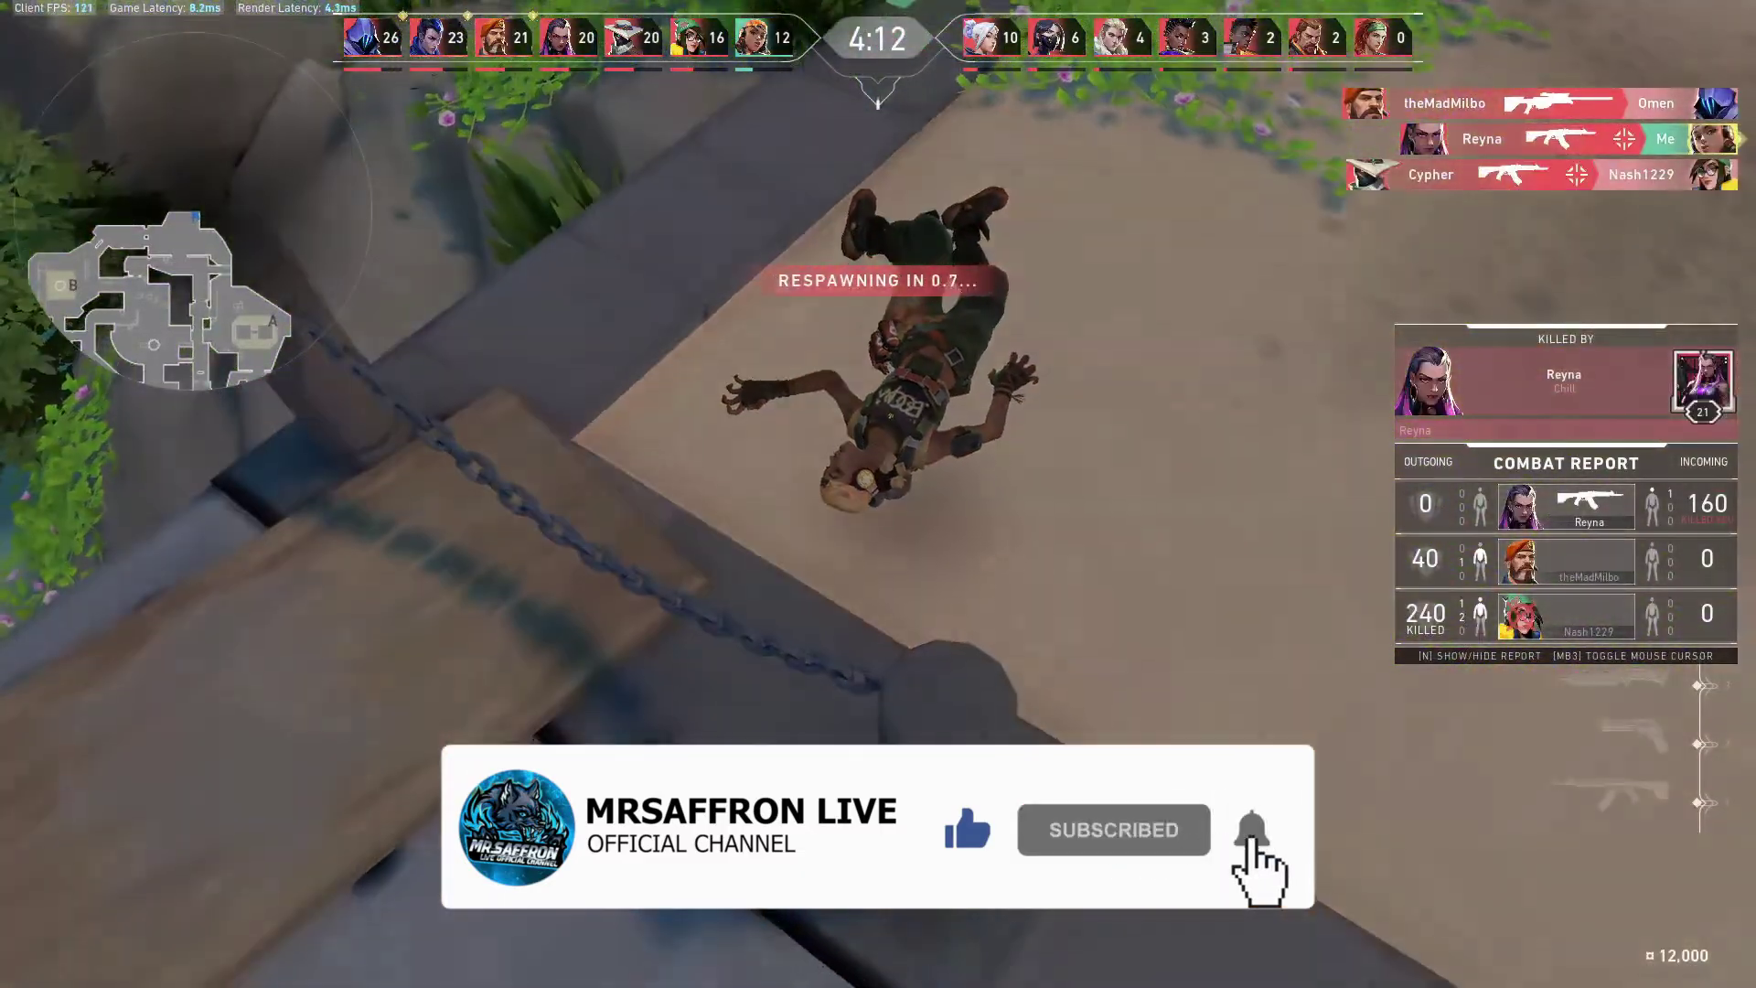
{"action": "key", "text": "Tab"}
{"action": "key", "text": "w"}
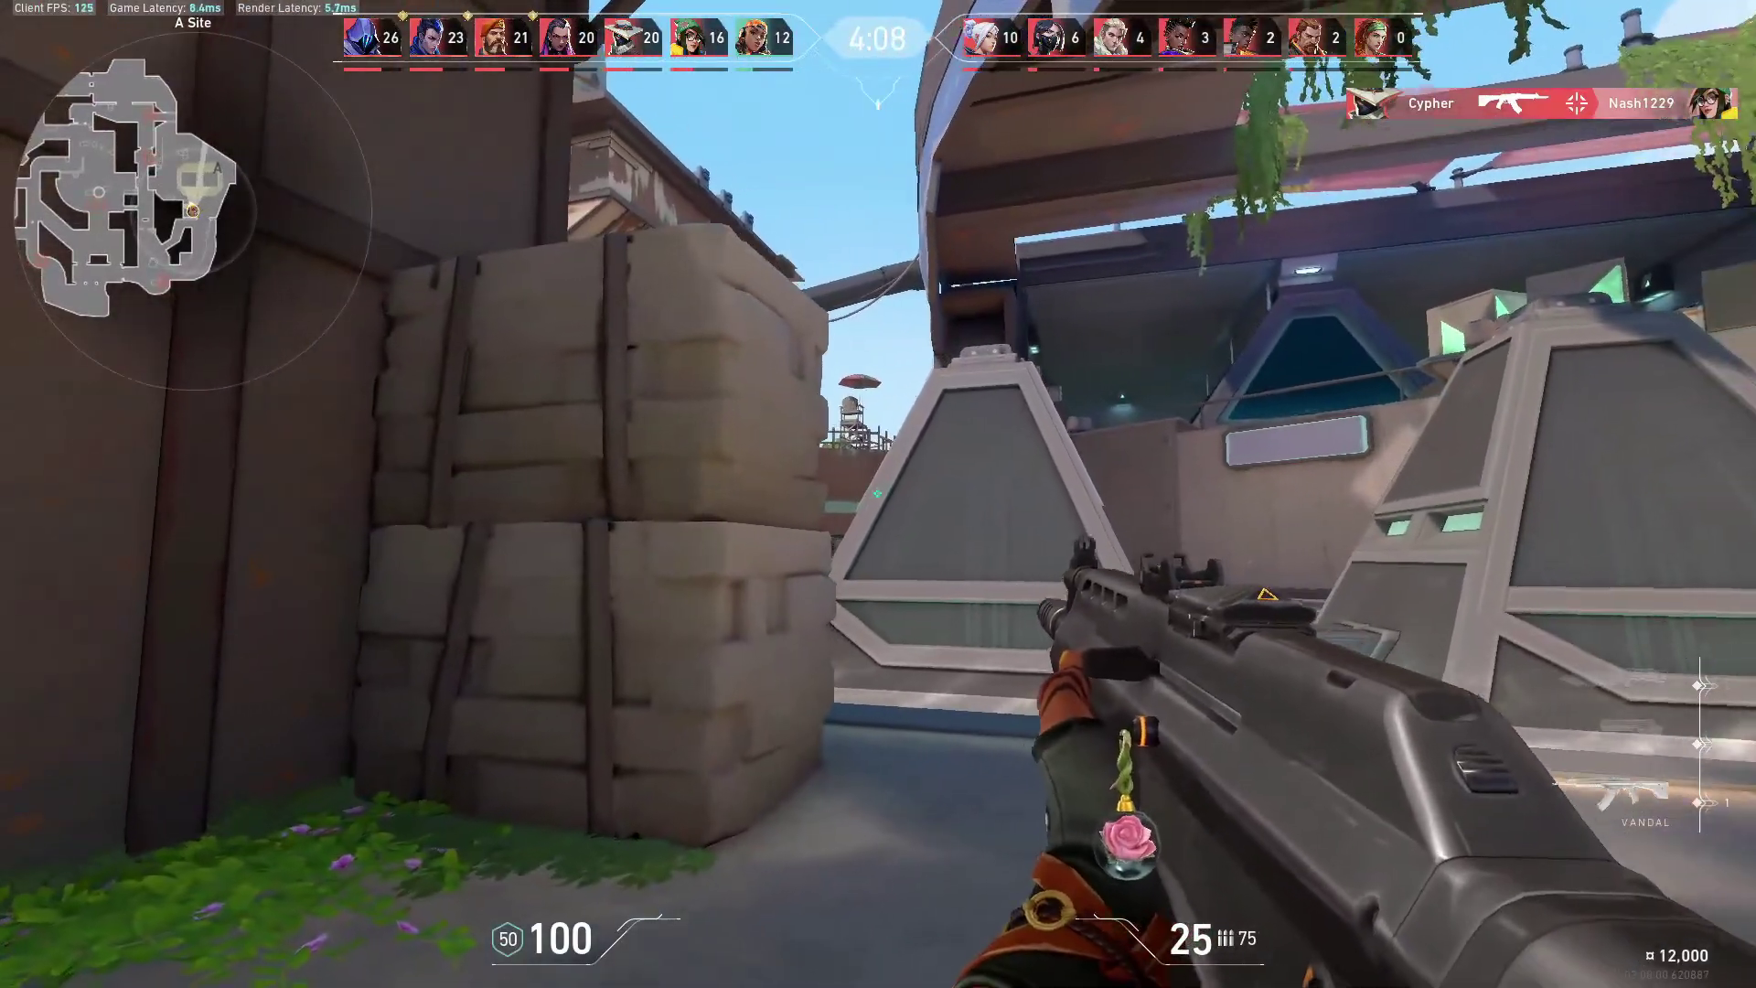
{"action": "key", "text": "w"}
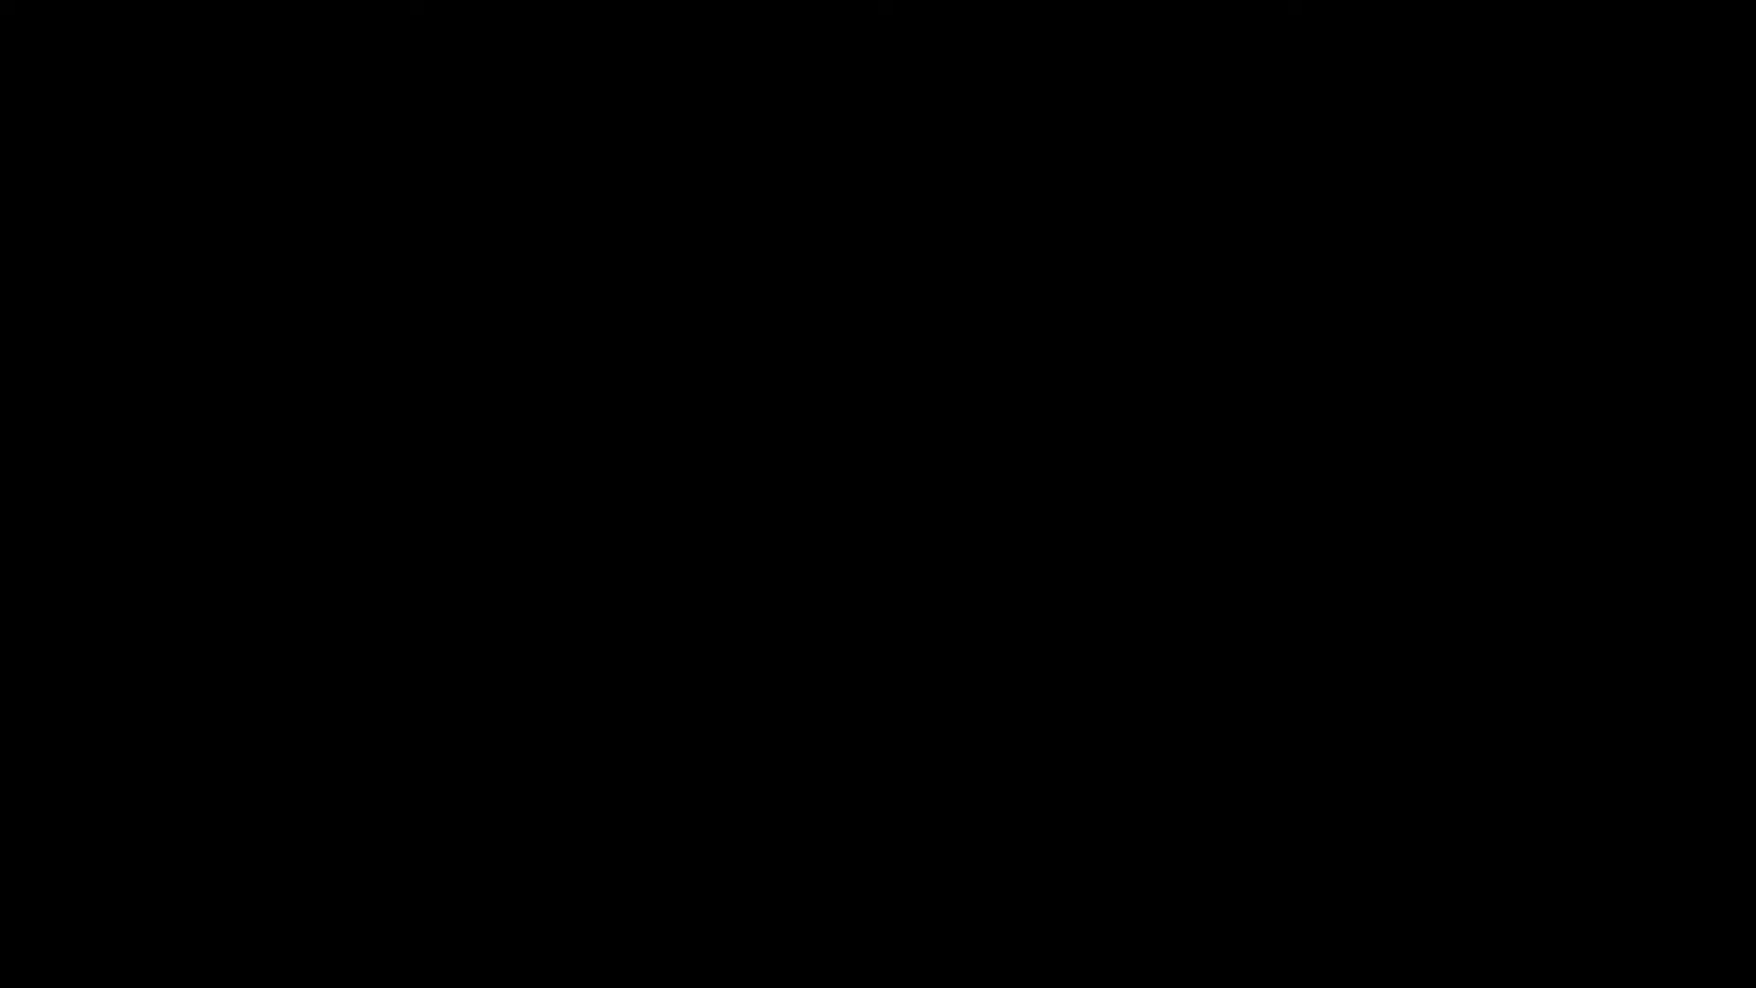